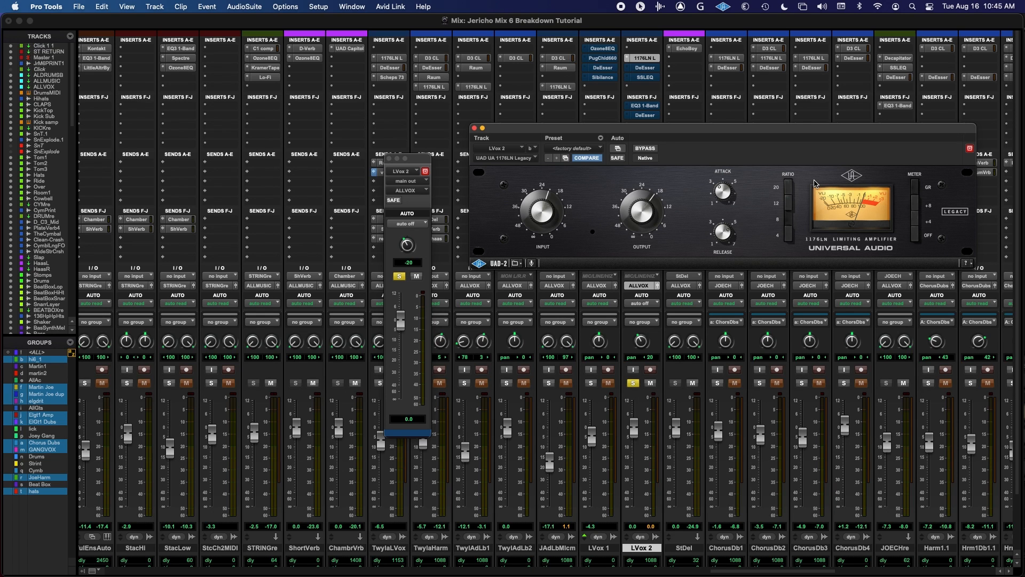
- Play the soloed LVox 2 vocal and compare its sound with the 1176LN compressor bypassed and active
key(space)
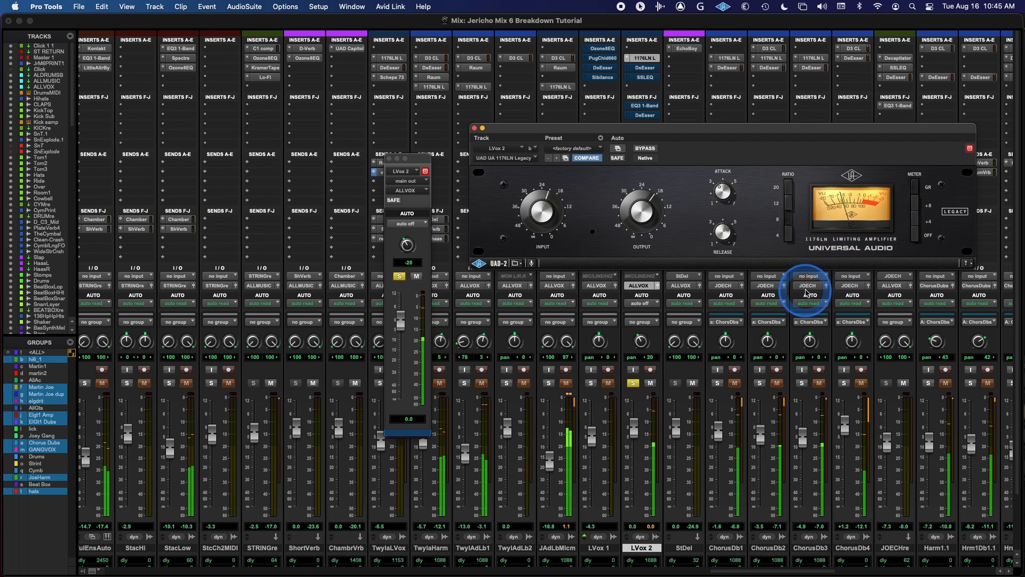
click(651, 150)
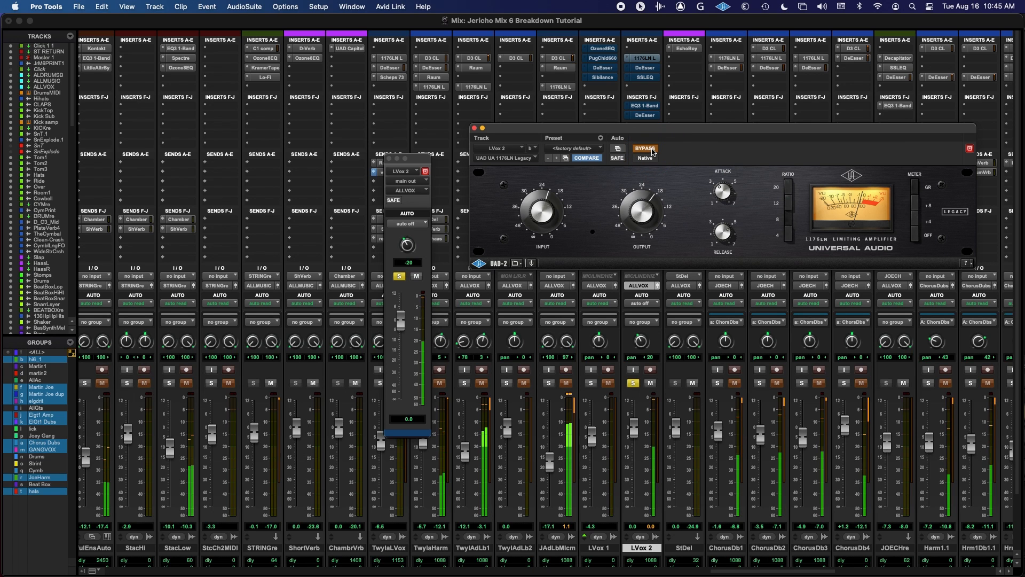
click(652, 150)
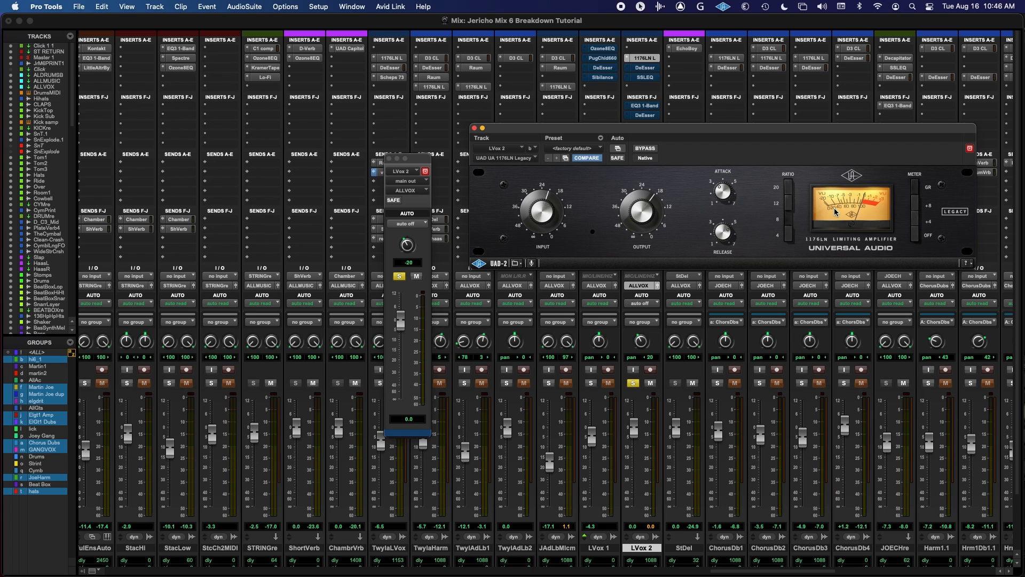
- Open the first DeEsser insert on LVox 2 and compare the vocal with it bypassed and active during playback
click(650, 70)
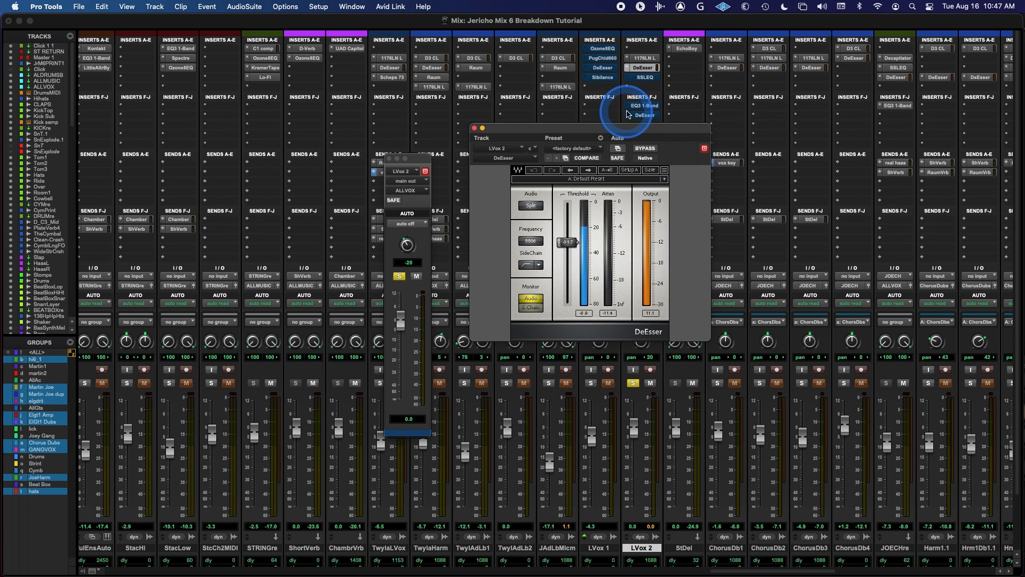
drag(627, 131, 864, 180)
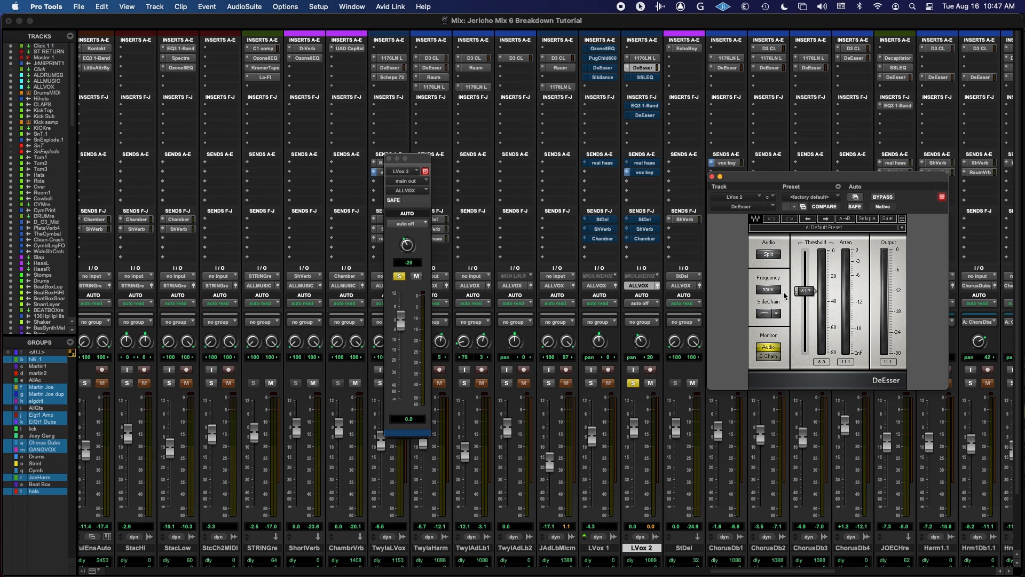
click(805, 290)
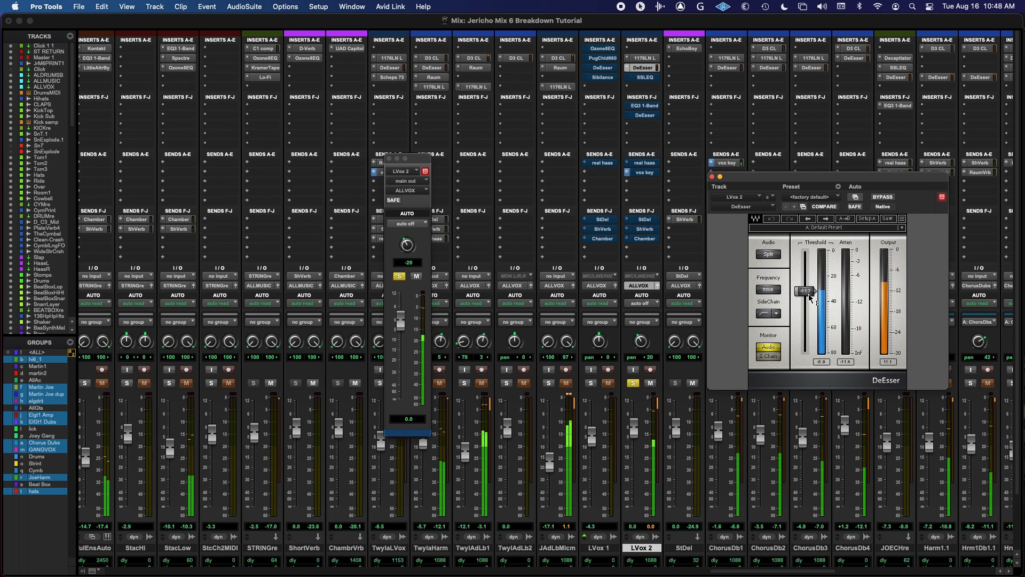
click(836, 298)
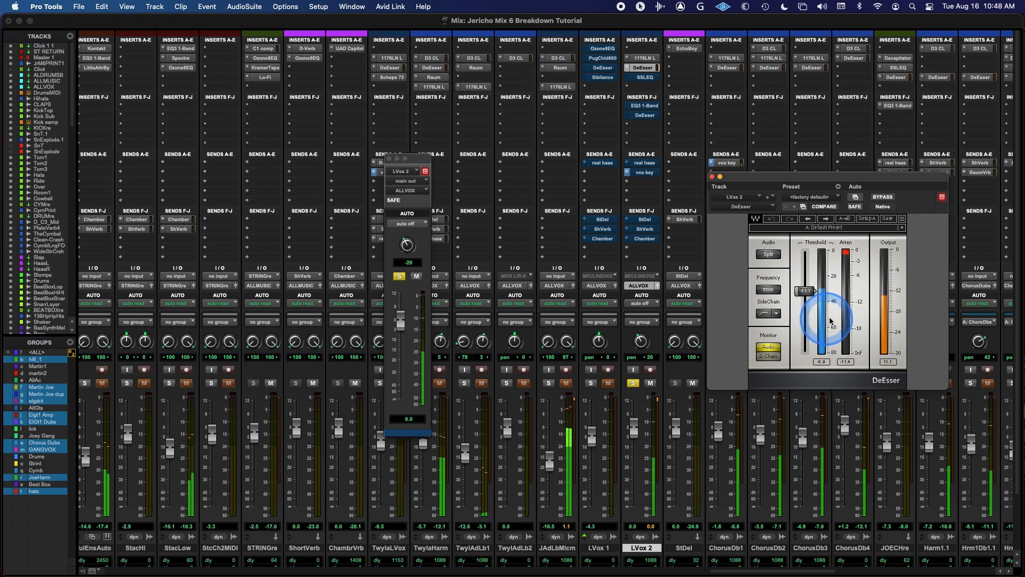
click(883, 197)
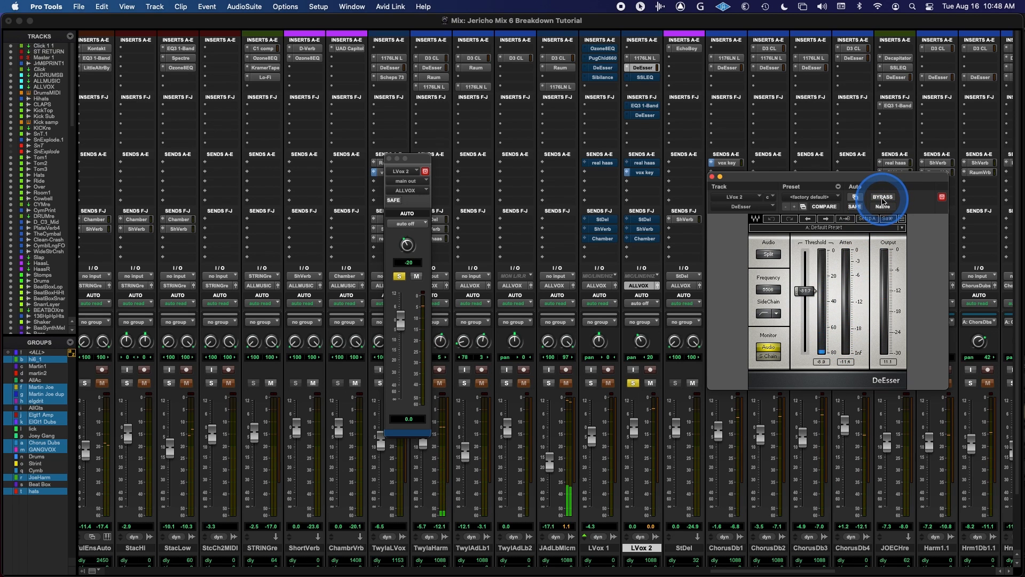
click(883, 197)
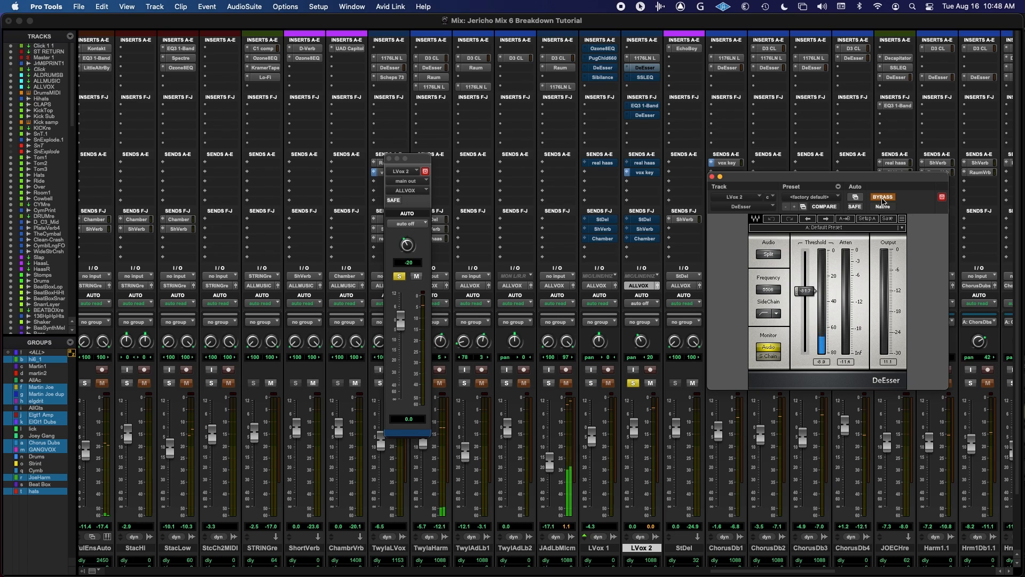
click(882, 197)
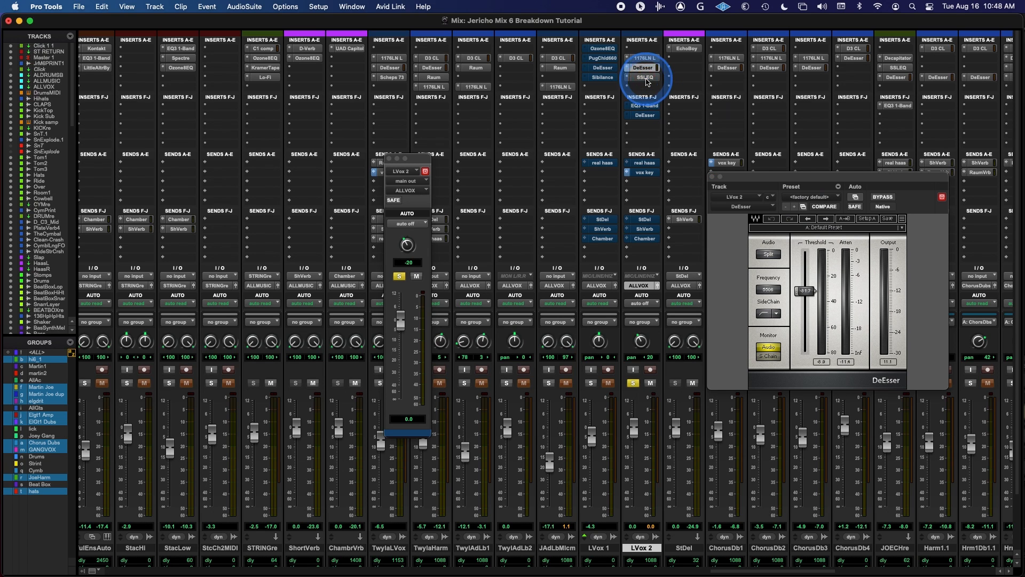
- Open the SSLEQ insert on LVox 2, examine its HMF band, and compare the vocal with the EQ bypassed and active
click(645, 78)
drag(823, 177, 652, 136)
drag(817, 222, 825, 208)
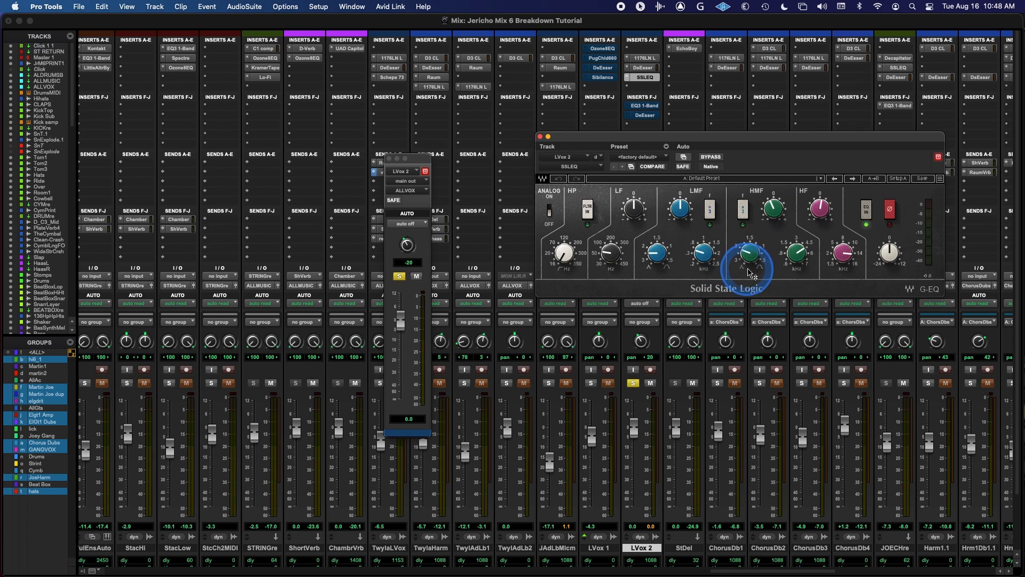
drag(749, 271, 739, 271)
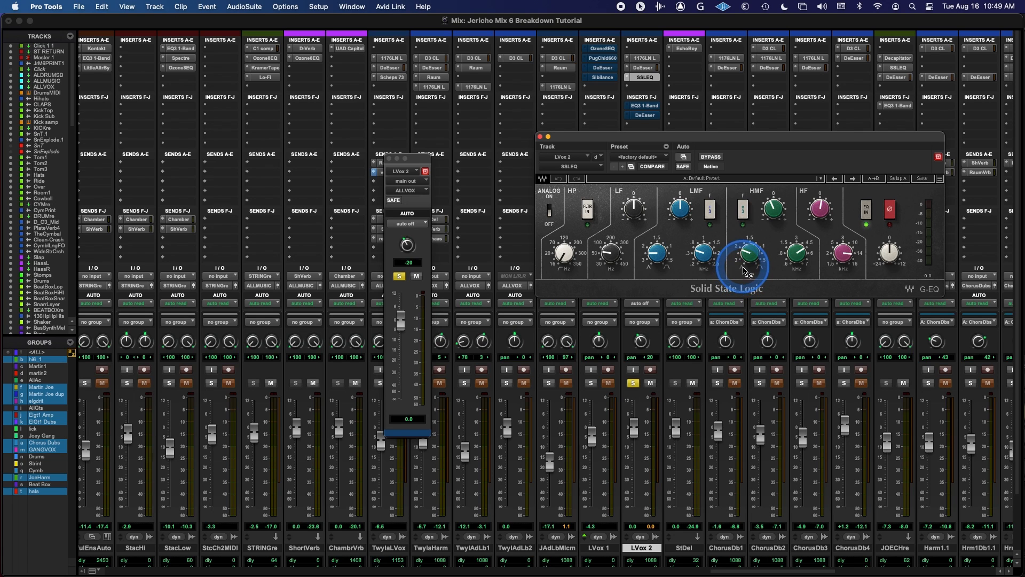
mouse_move(747, 272)
mouse_down()
mouse_move(764, 272)
mouse_move(741, 276)
mouse_up()
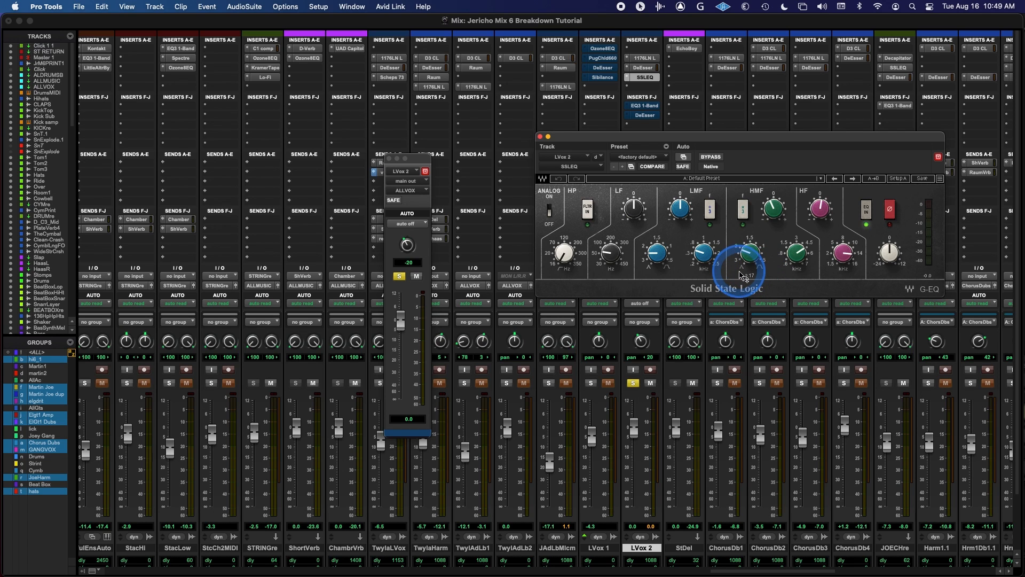
drag(756, 251, 778, 216)
click(774, 202)
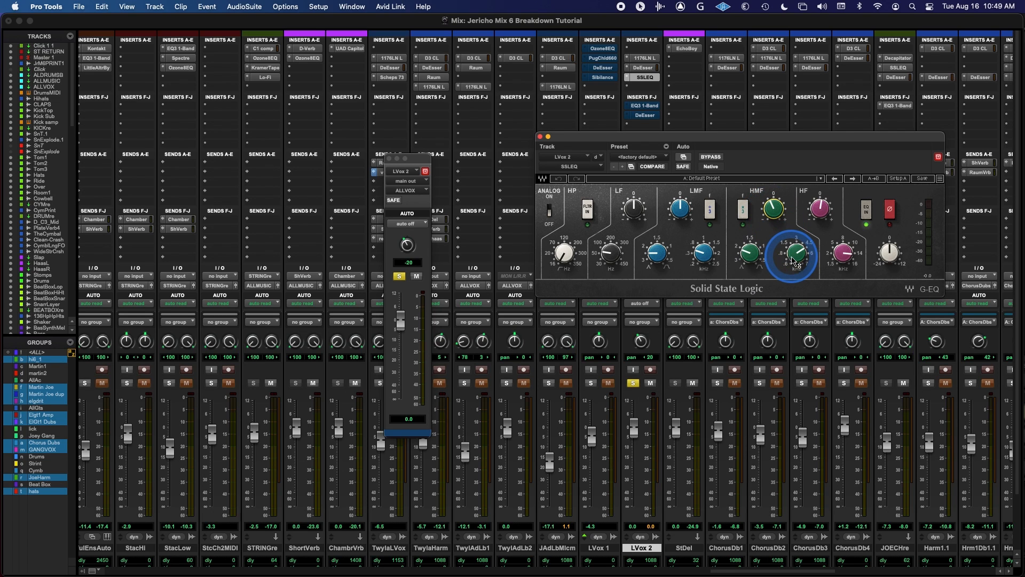
mouse_move(790, 263)
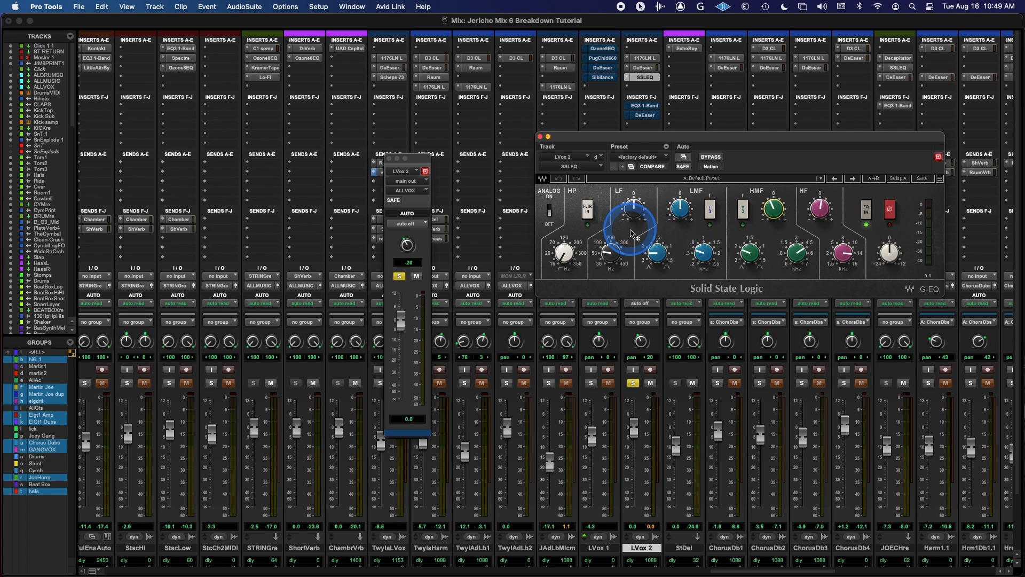
click(713, 157)
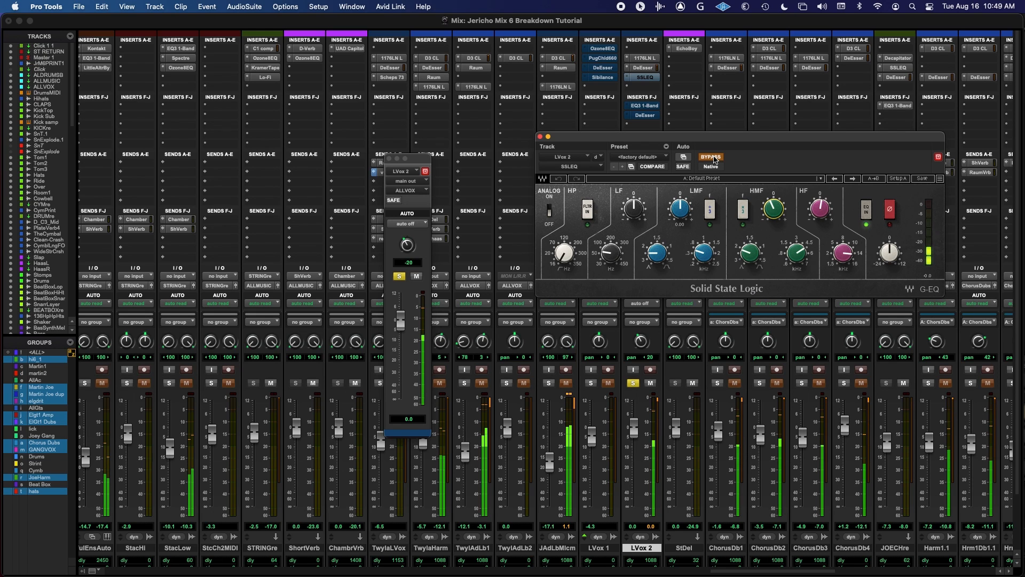
click(713, 157)
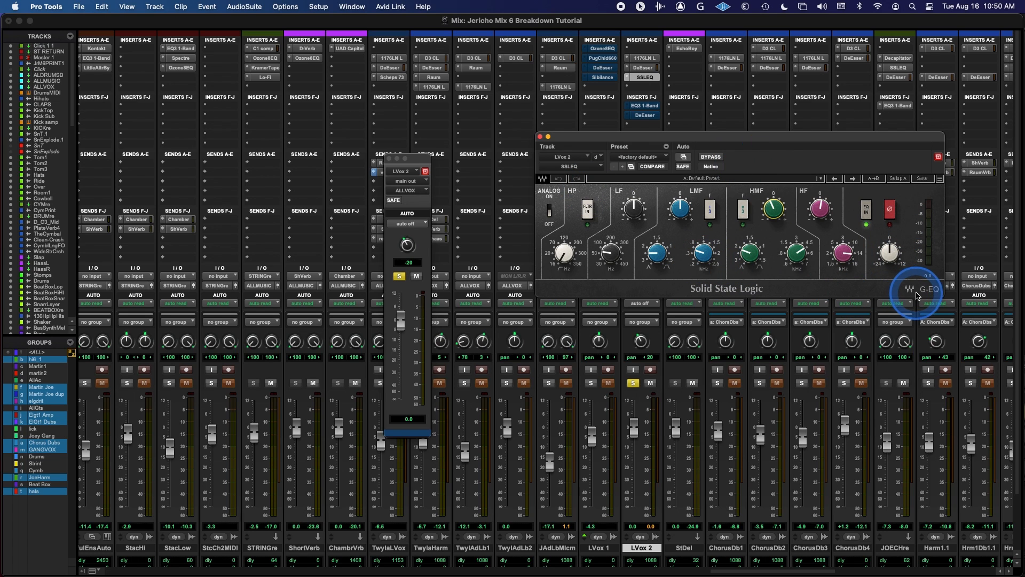
- Close all open plug-in windows for the LVox 2 track
click(540, 137)
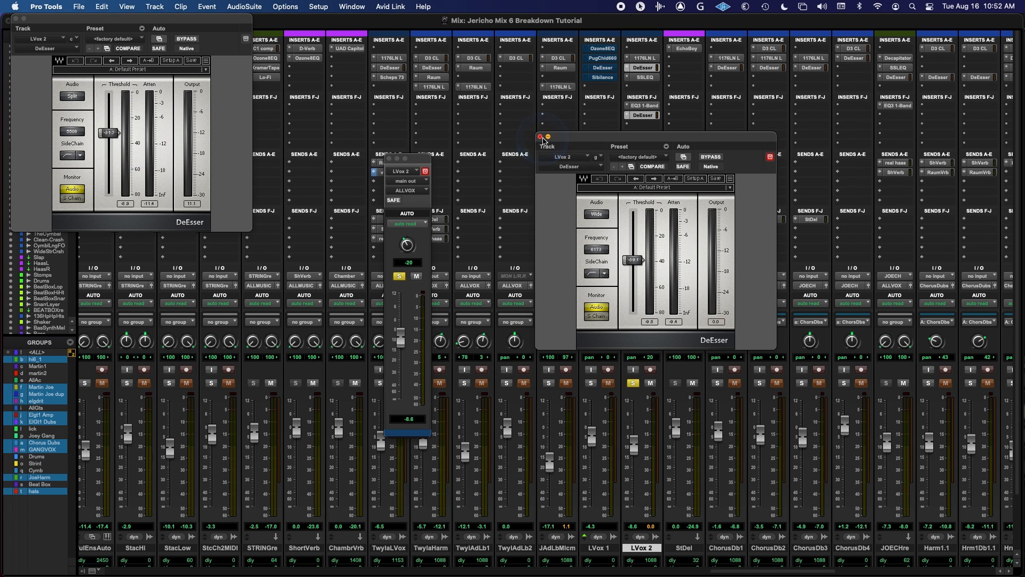
click(541, 137)
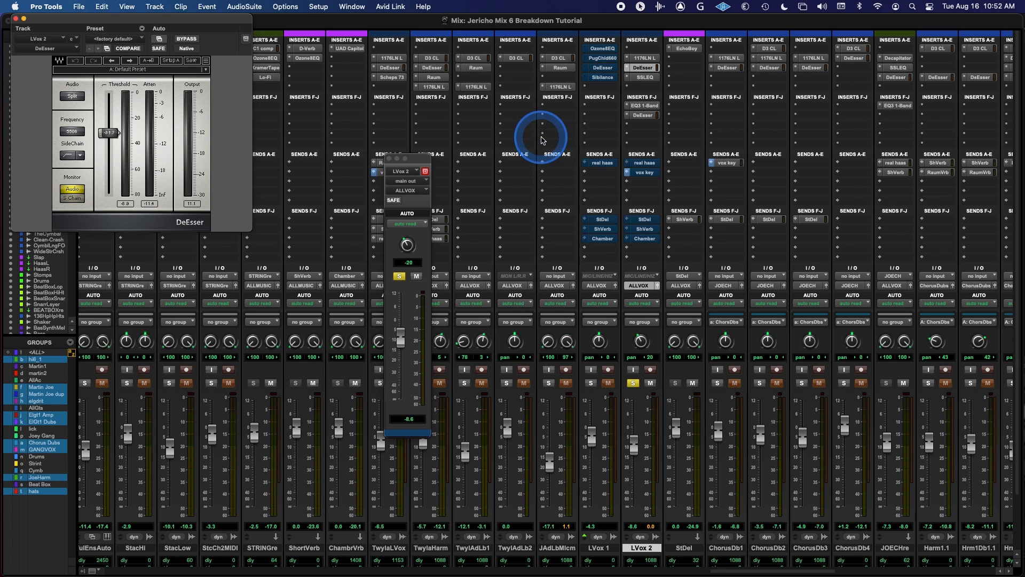
click(15, 19)
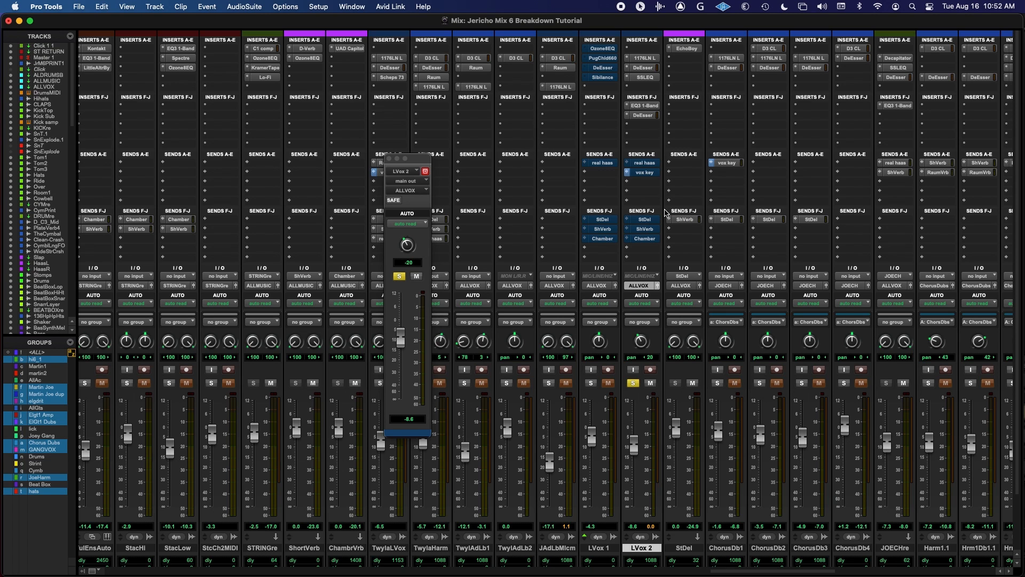
- Switch to the Edit window, find the LVox 2 track, and close its floating output fader window
key(super+equal)
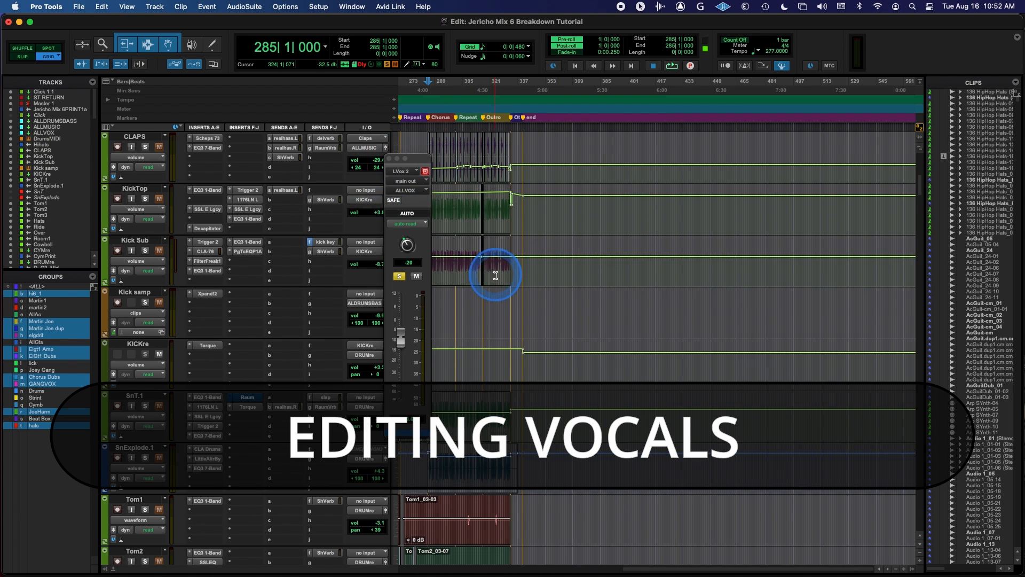
scroll(495, 275, down, 20)
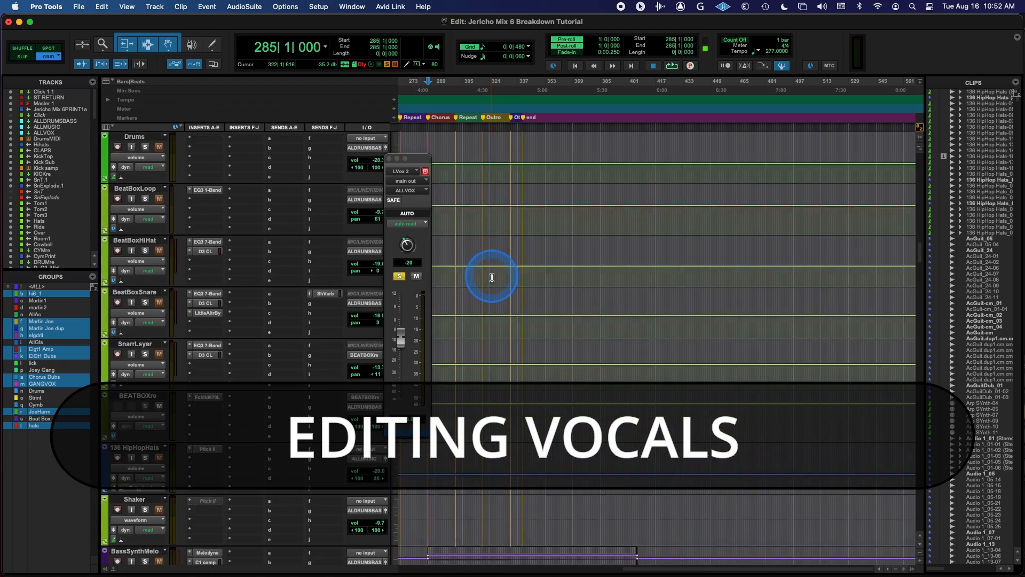
scroll(492, 277, down, 20)
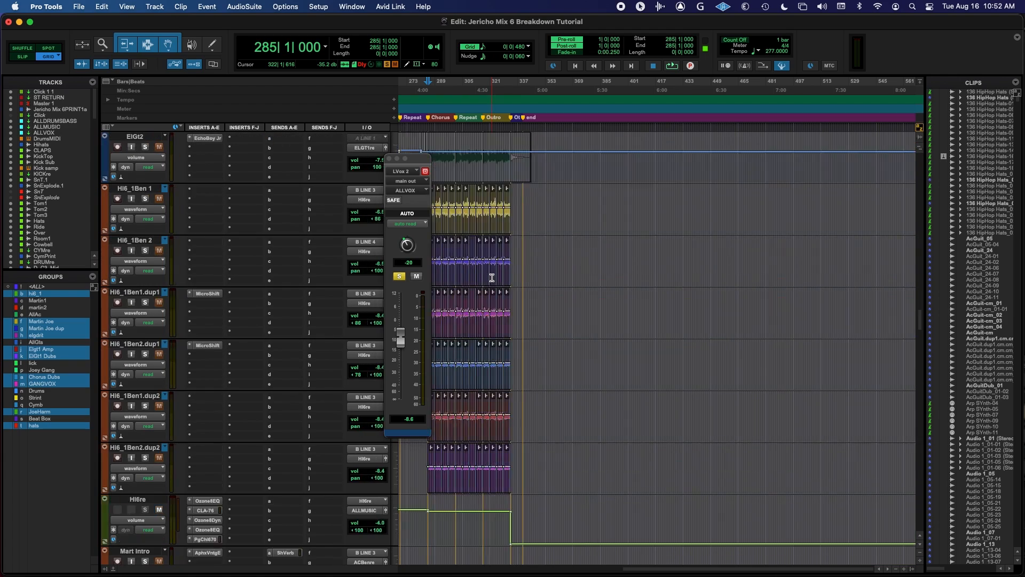
scroll(491, 277, down, 20)
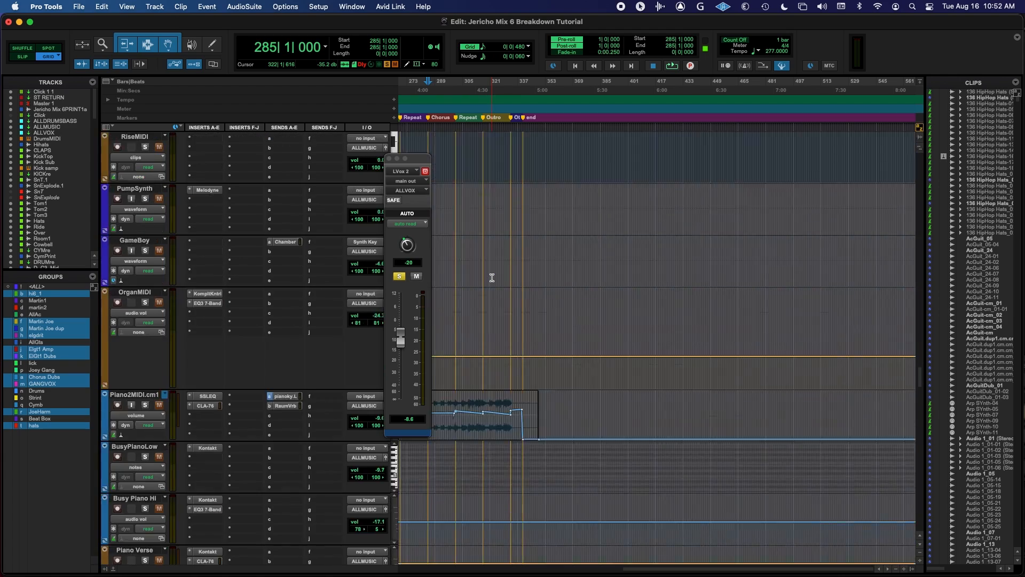
scroll(492, 277, down, 20)
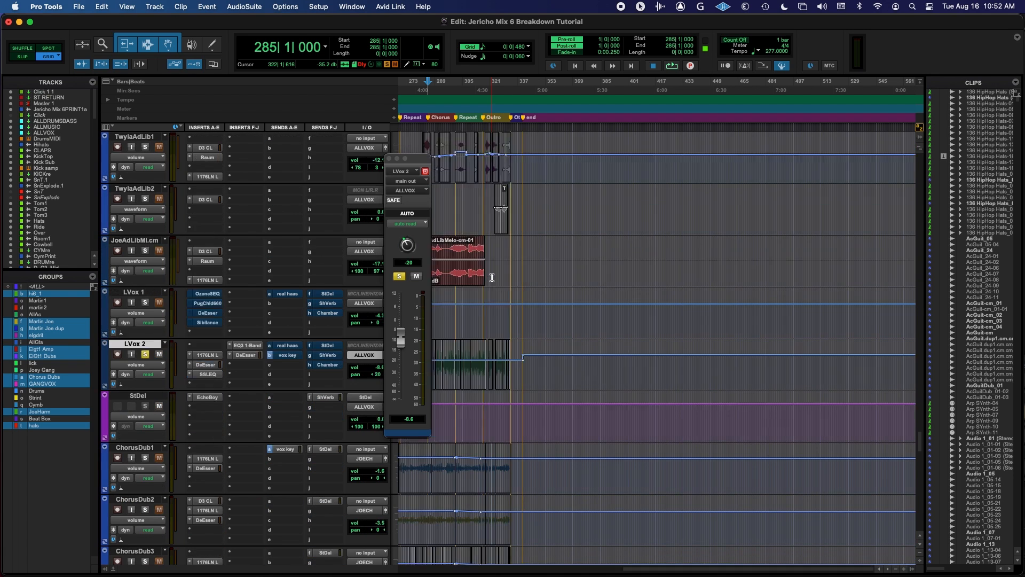
scroll(492, 278, down, 1)
scroll(492, 277, up, 1)
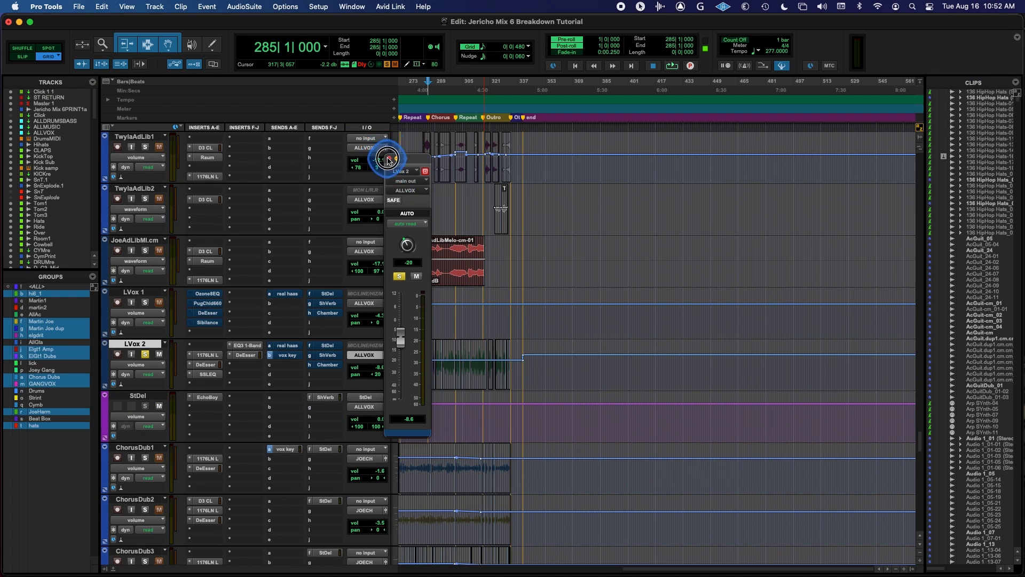
click(388, 159)
- Select the LVox 2 vocals from the Chorus through the Outro and switch the track from volume to waveform view
scroll(613, 394, up, 8)
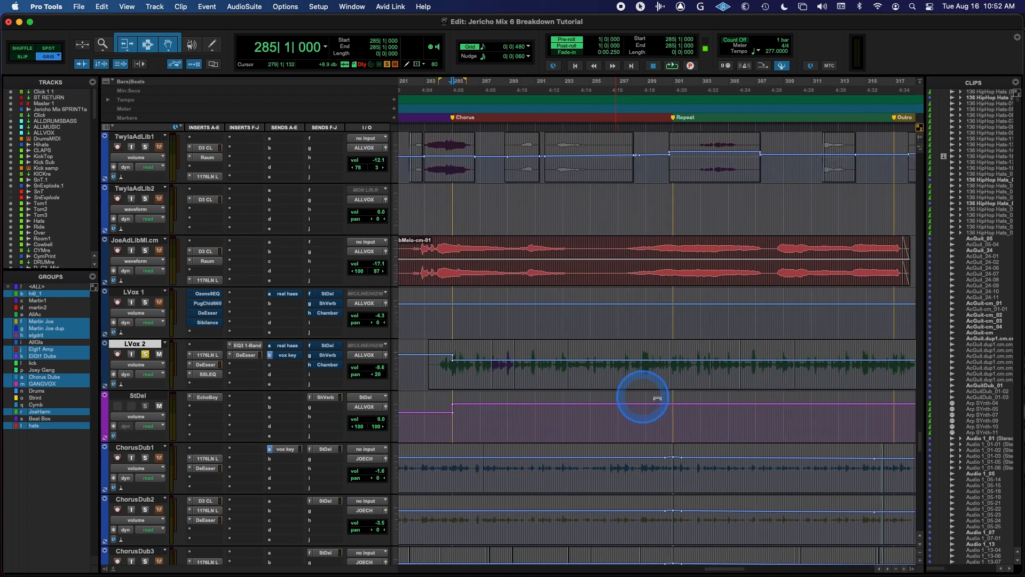
scroll(705, 379, down, 2)
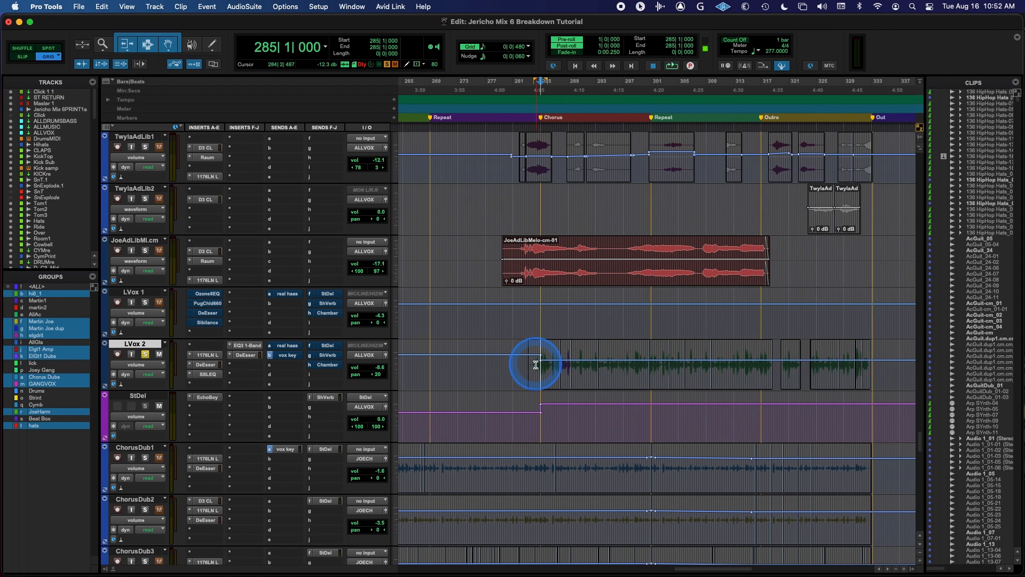
drag(535, 364, 900, 364)
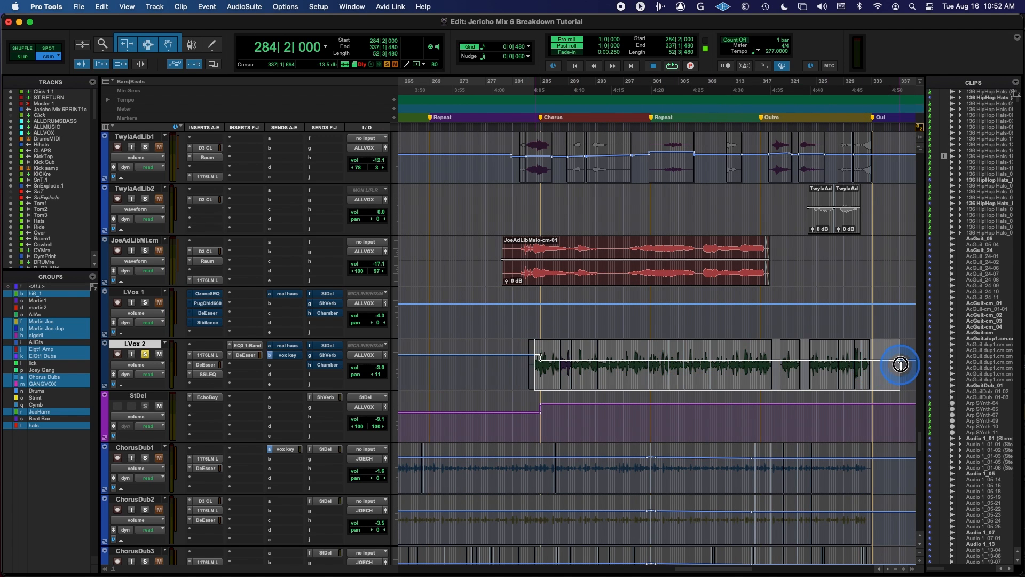
click(597, 368)
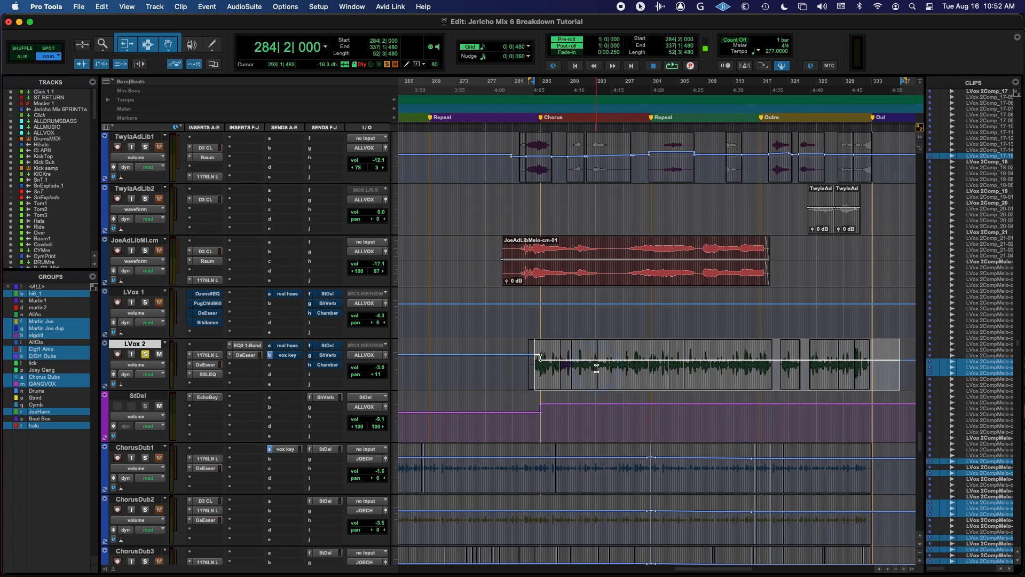
key(ctrl+minus)
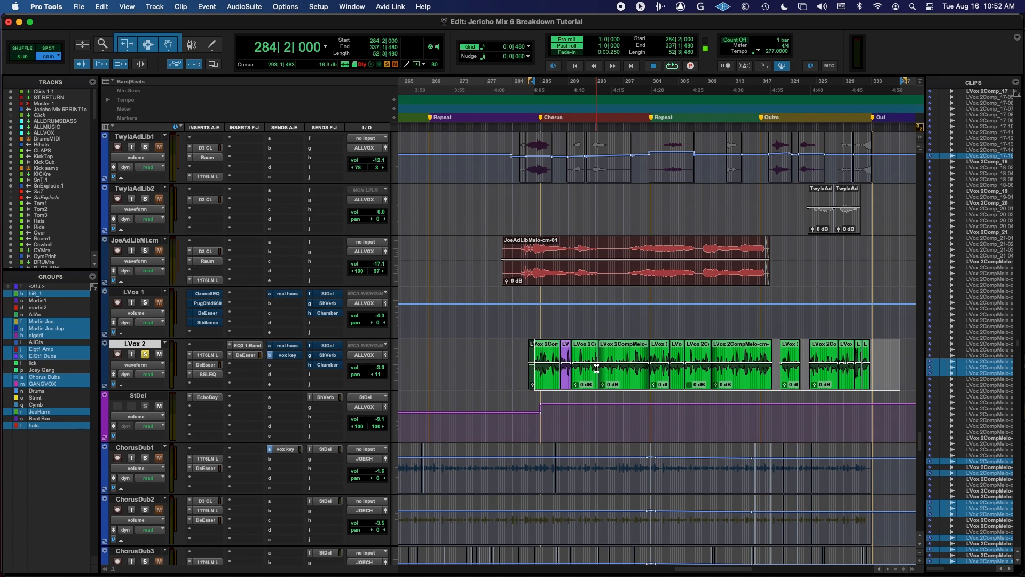
- Select the stretch of the first LVox 2 clip around the Chorus marker and hide the clip gain line
key(t)
key(t)
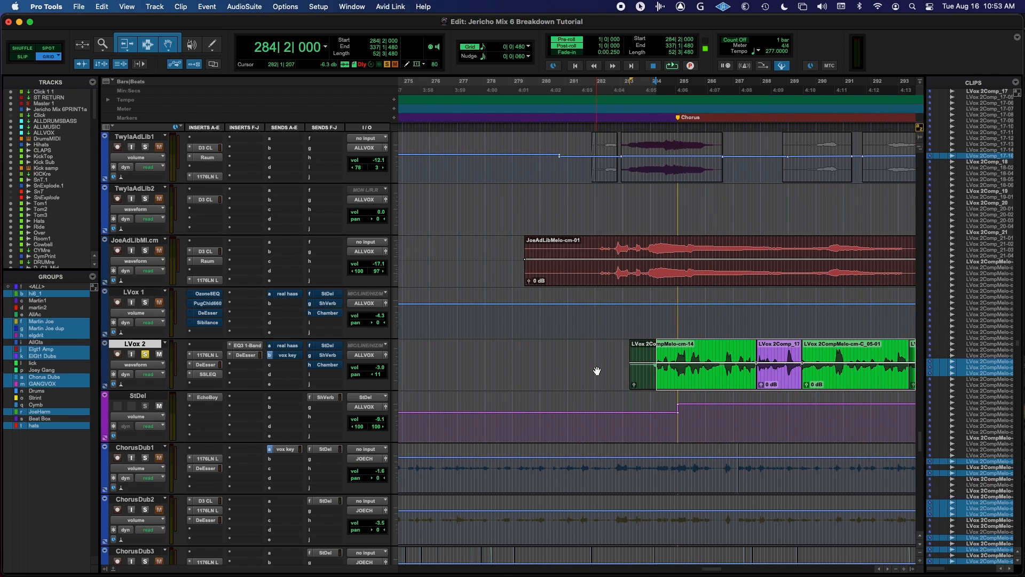
drag(643, 362, 729, 360)
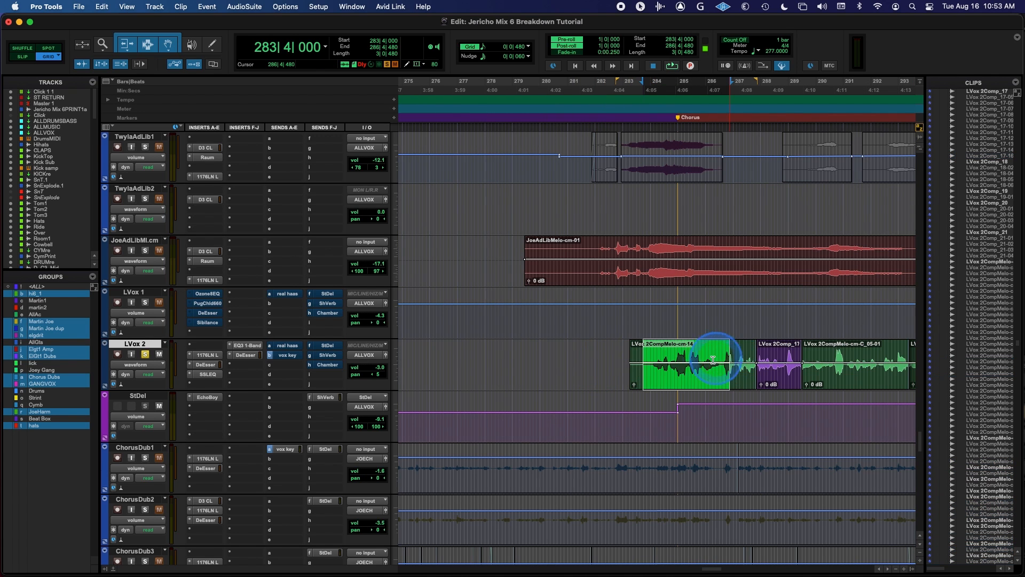
right_click(603, 360)
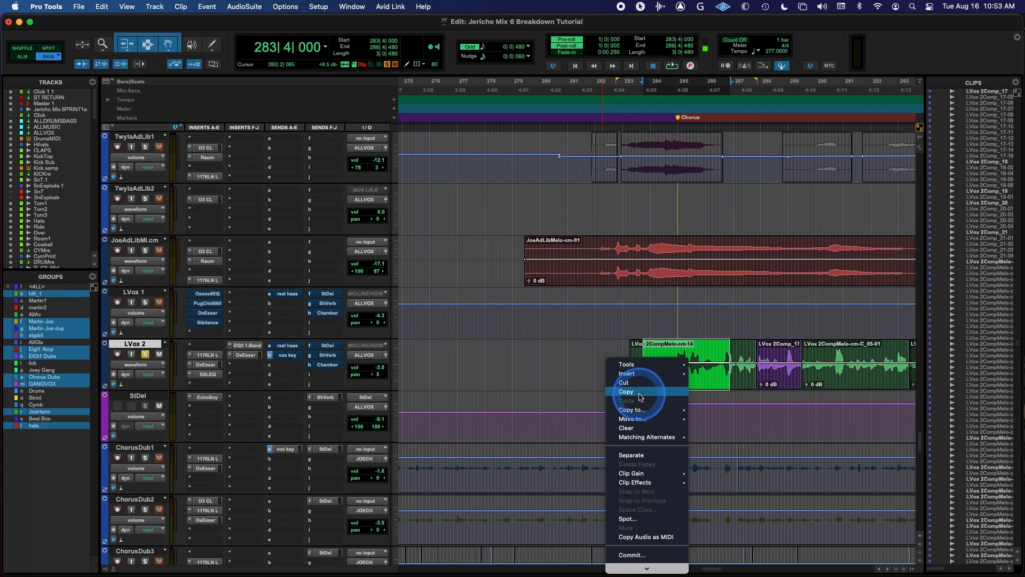
mouse_move(667, 474)
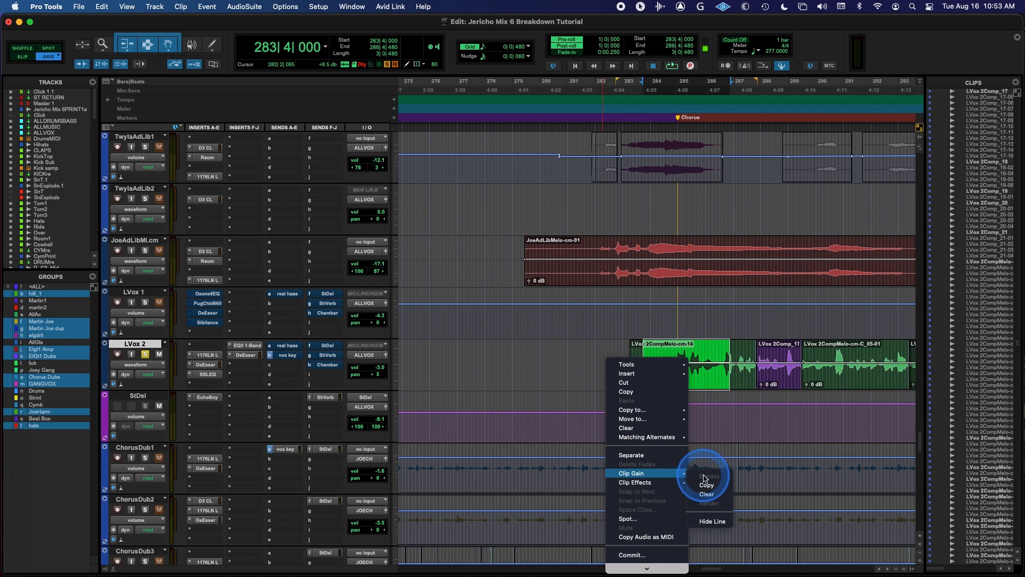
click(712, 522)
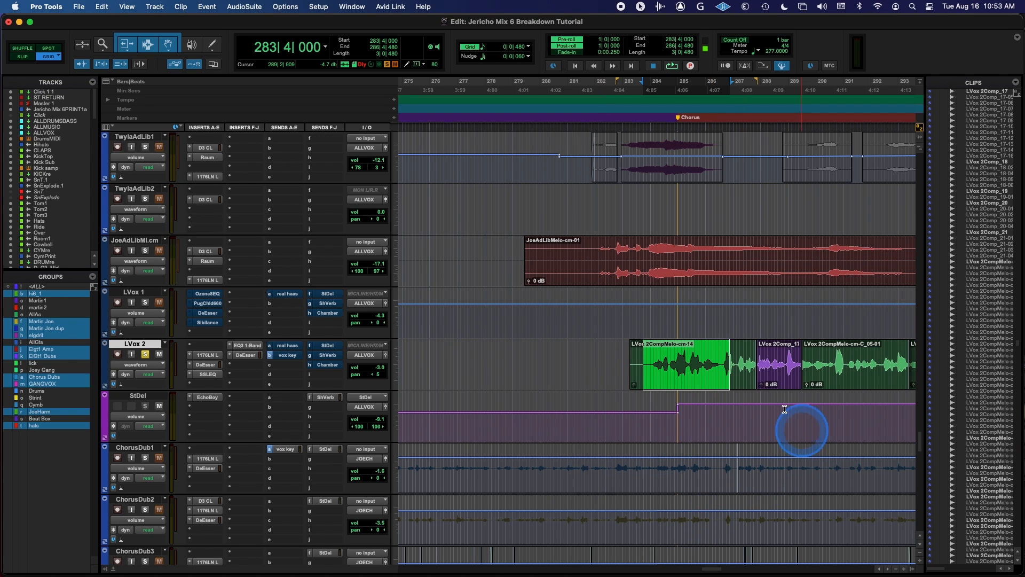
- Place the edit cursor at 282|1|480 on LVox 2, before its first clip, and show the clip gain line
click(598, 356)
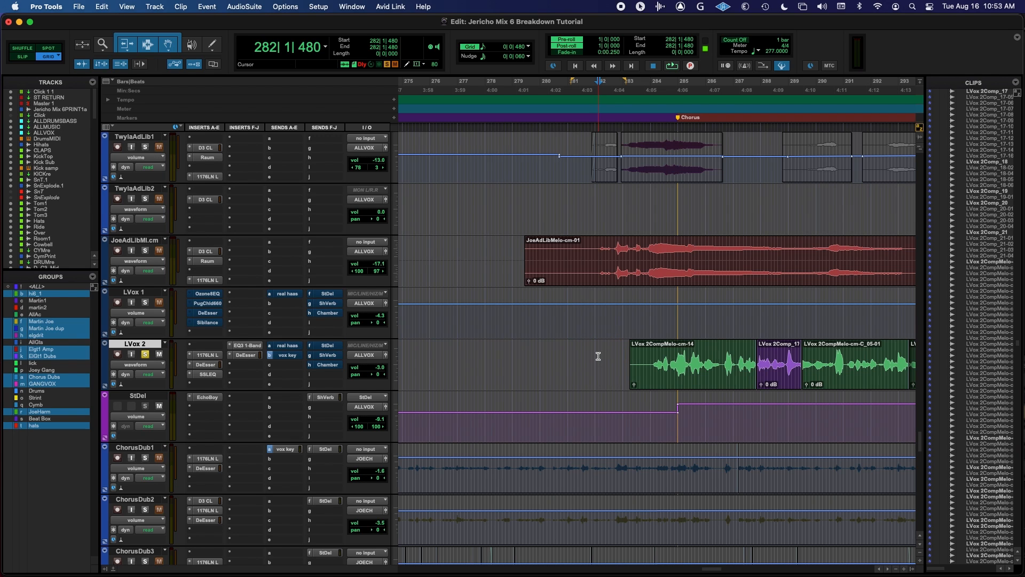
click(598, 356)
right_click(599, 356)
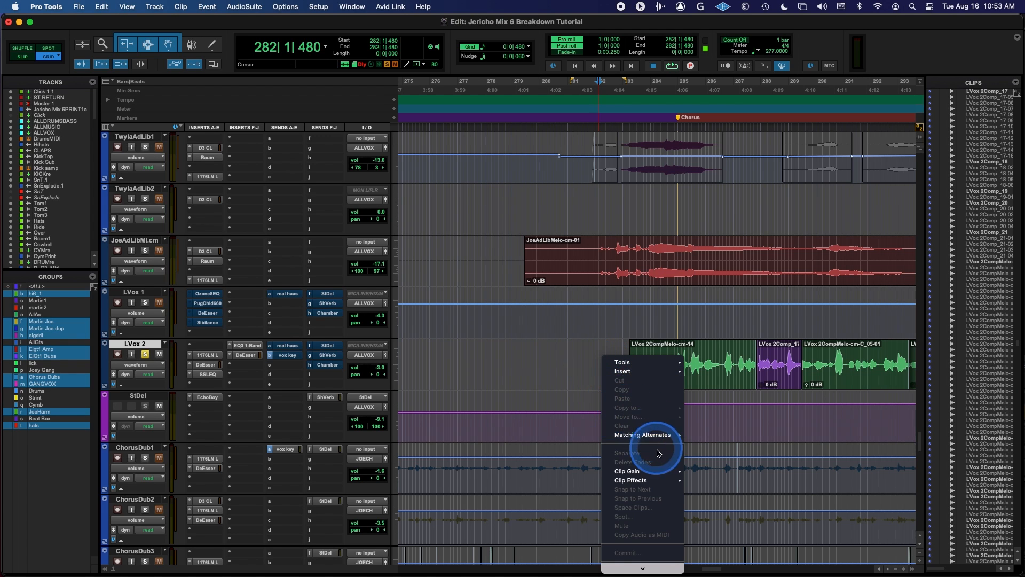
mouse_move(663, 474)
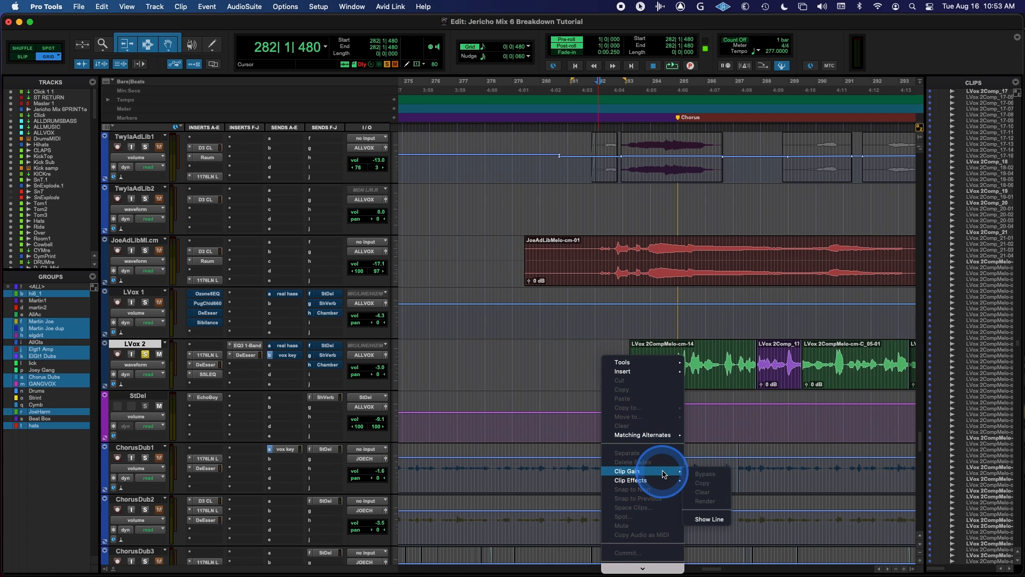
click(728, 520)
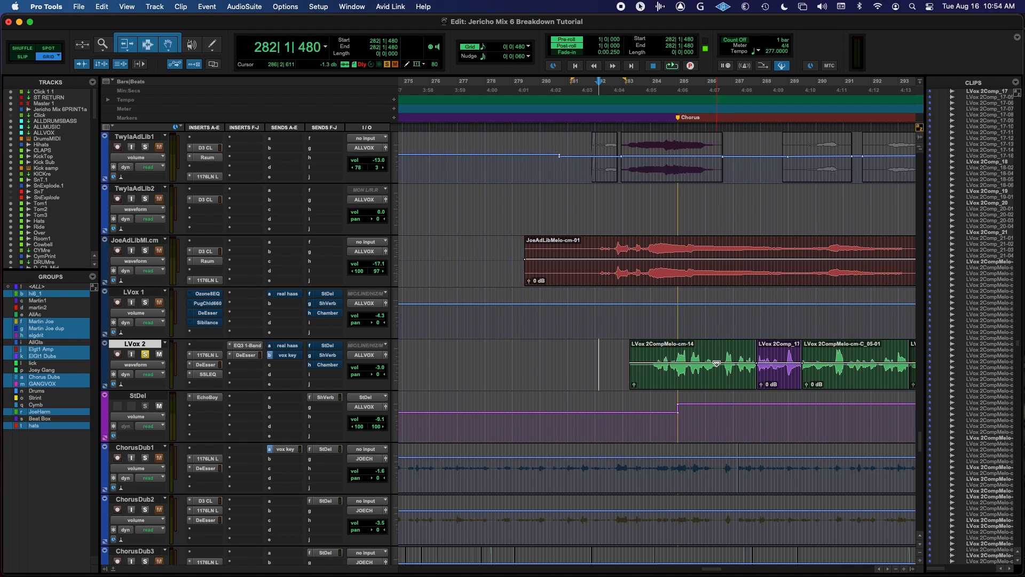
- Compare LVox 2's volume automation with its waveform, selecting from 285|3|000 to 287|4|000, and end in waveform view
key(ctrl+minus)
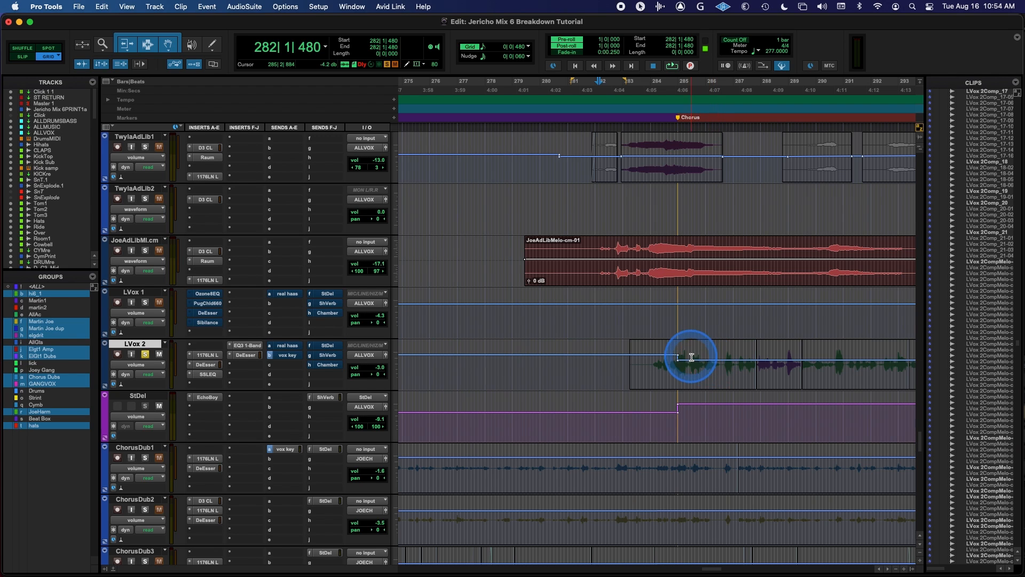
drag(691, 357, 753, 362)
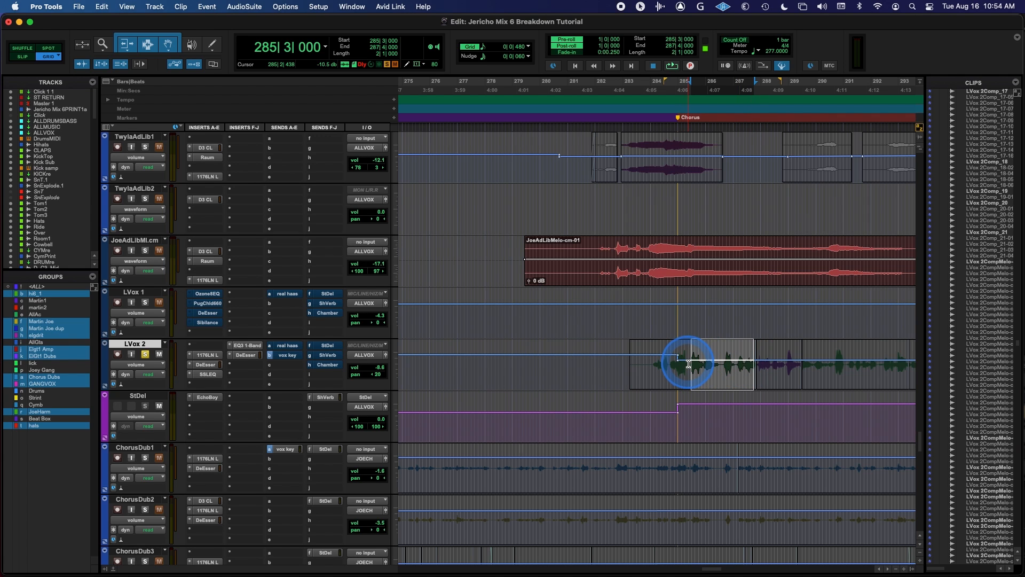
key(ctrl+minus)
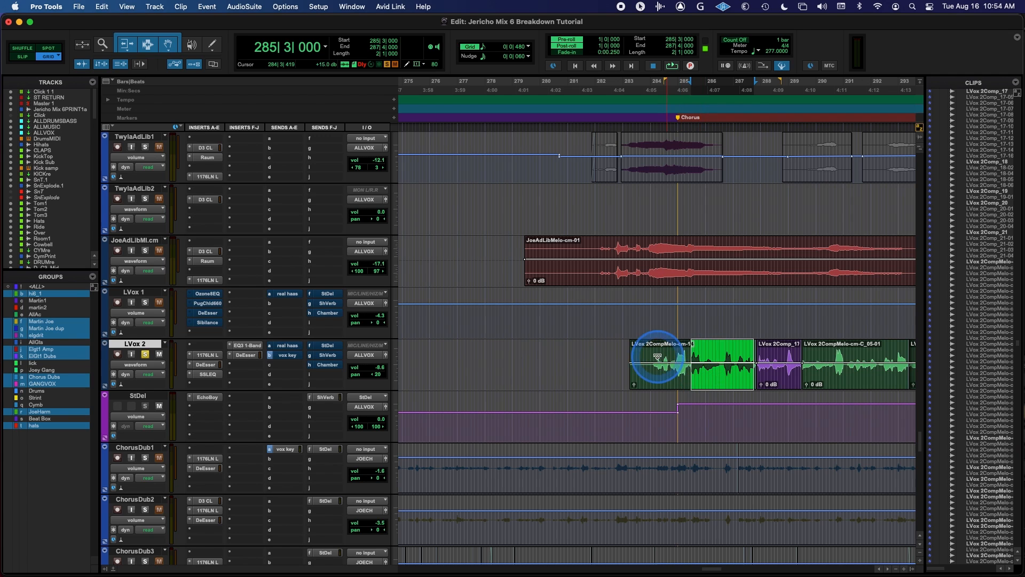
- Select LVox 2 from 284|1|000 to 287|4|480, and switch to the Selector tool alone and back to the Smart Tool
drag(653, 351, 756, 356)
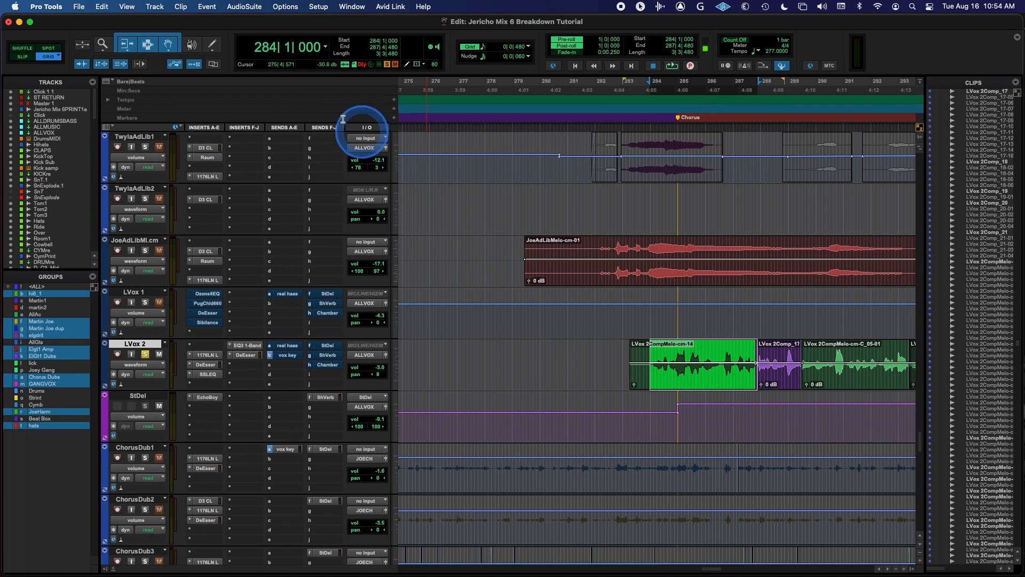
key(F7)
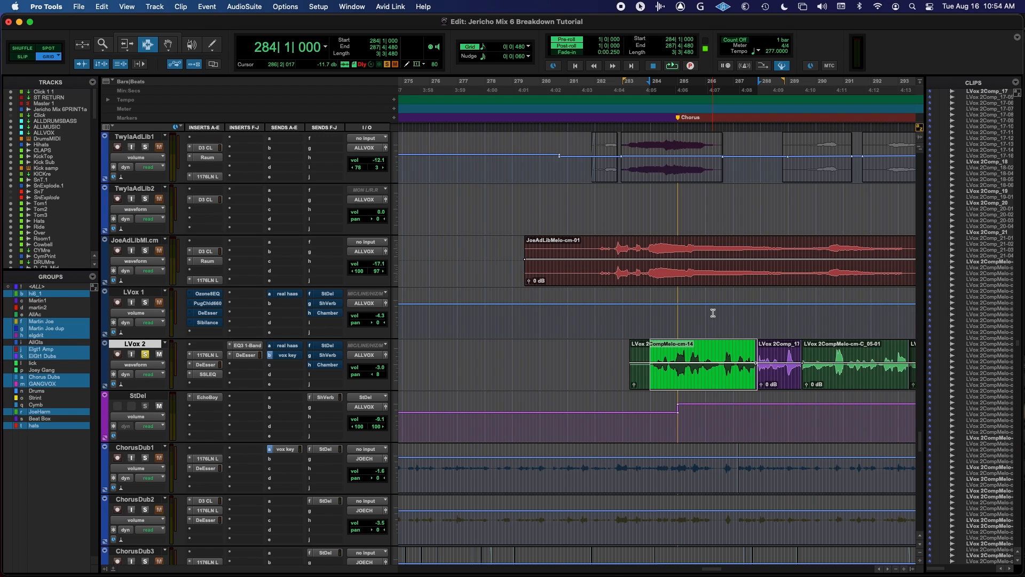
key(F6+F7)
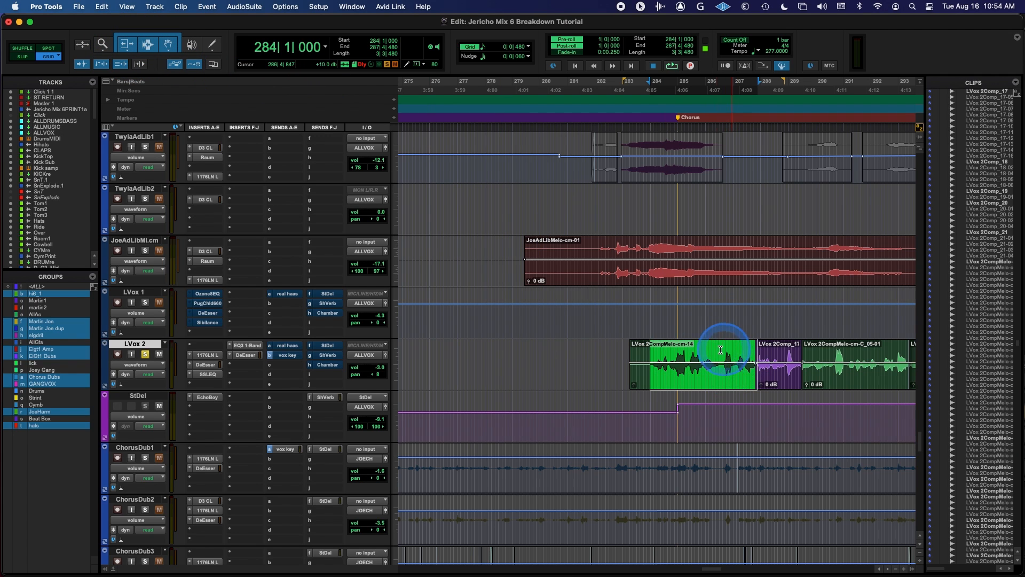
- Select the LVox 2 vocal from 283|4|480 to 286|3|480, try a slight clip gain change on it, and undo that change
drag(722, 352, 647, 361)
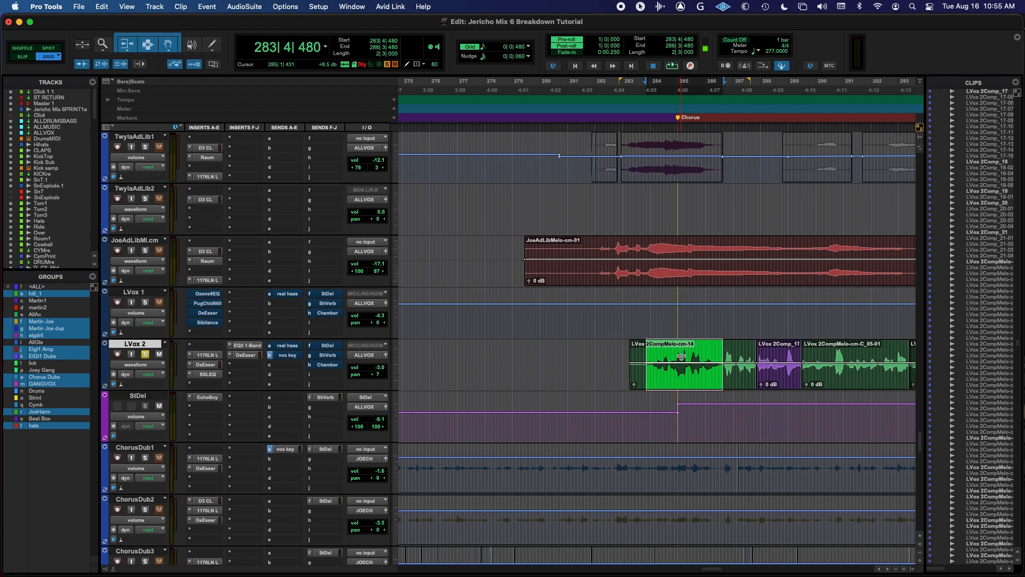
mouse_move(682, 358)
mouse_down()
mouse_move(679, 365)
mouse_move(680, 356)
mouse_up()
key(super+z)
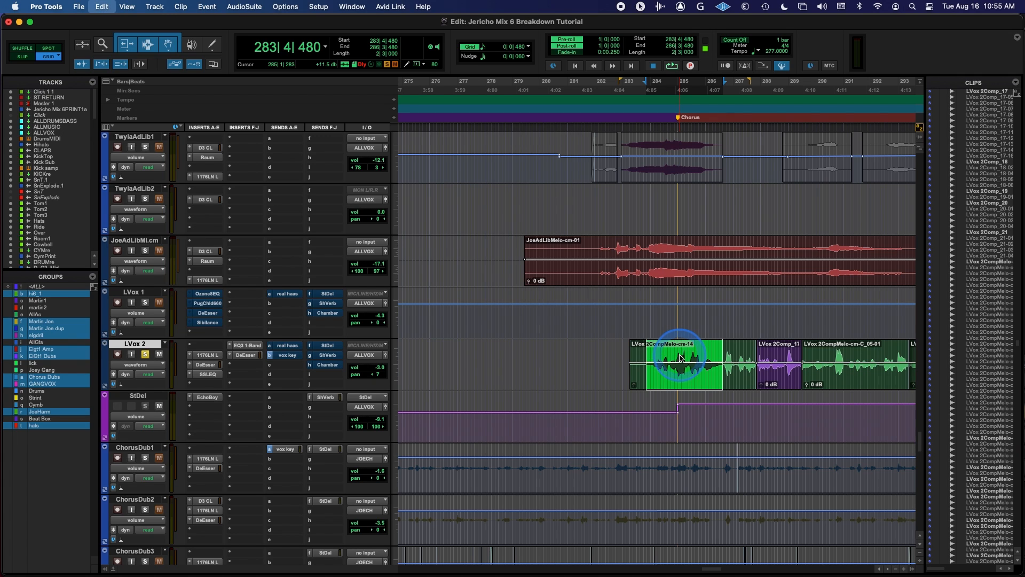
- Enlarge the audio waveform display on all tracks in several stages and reduce it to its earlier height
click(919, 138)
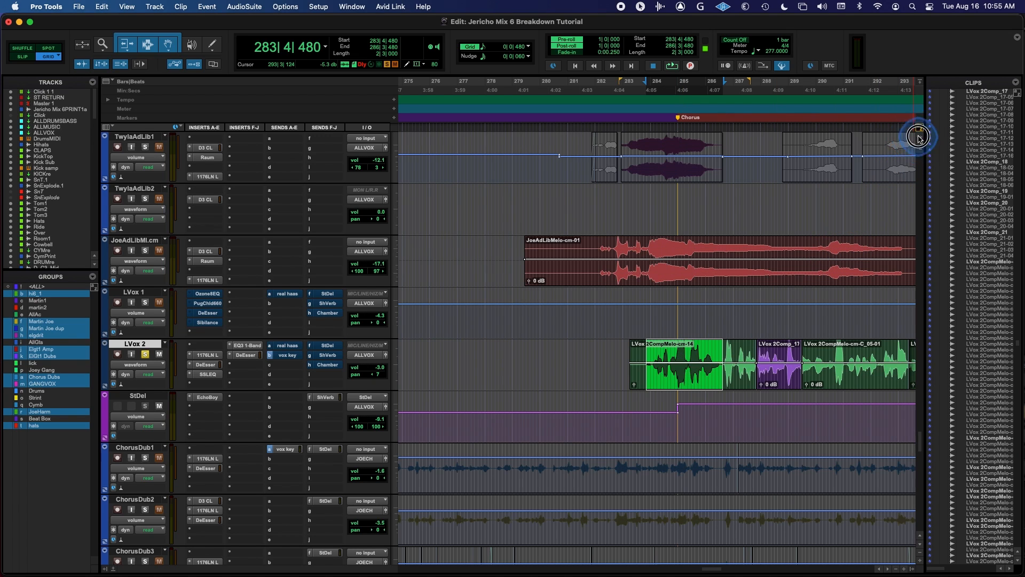
click(919, 139)
click(919, 139)
click(919, 140)
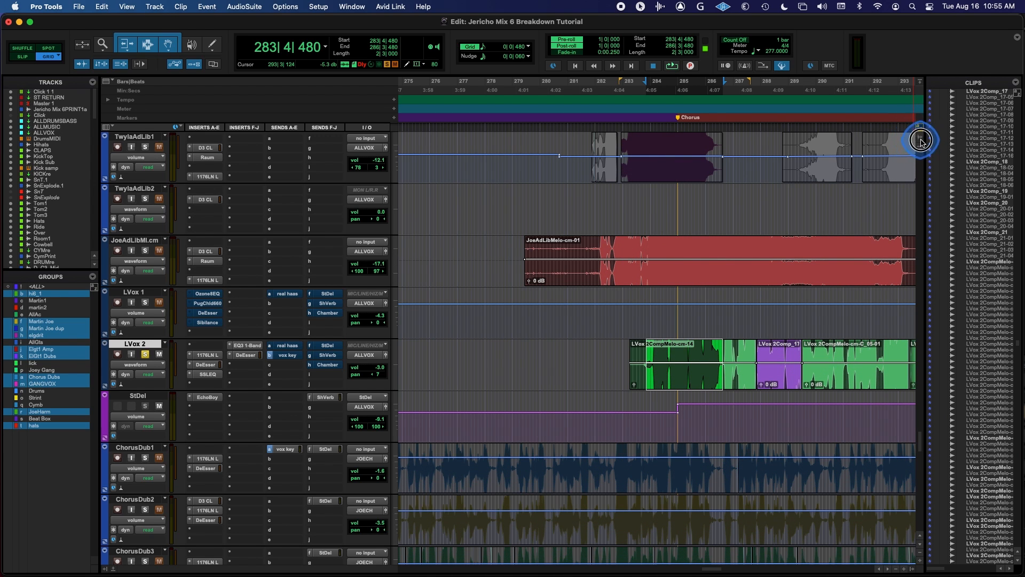
click(921, 142)
click(921, 143)
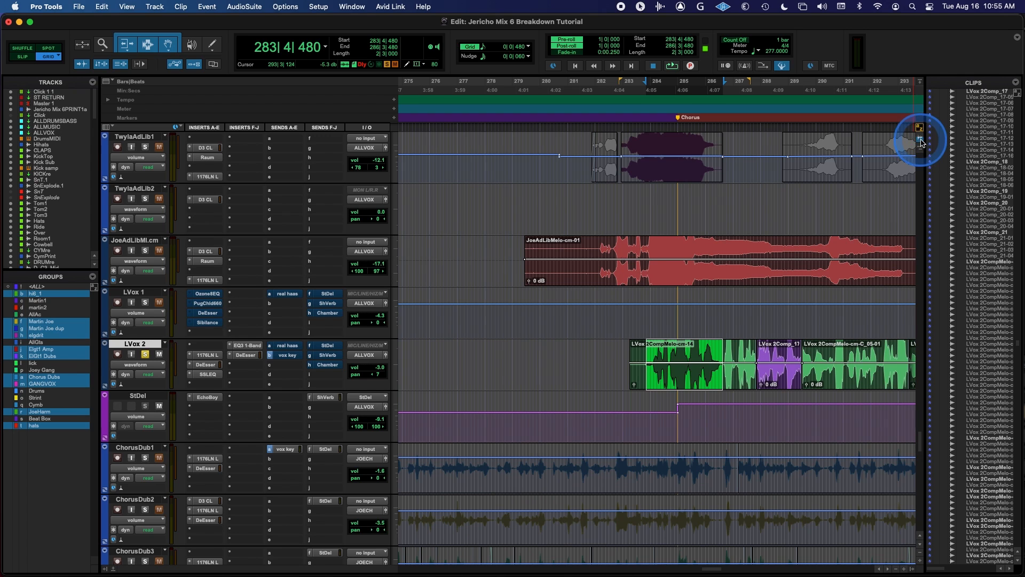
click(921, 143)
click(921, 142)
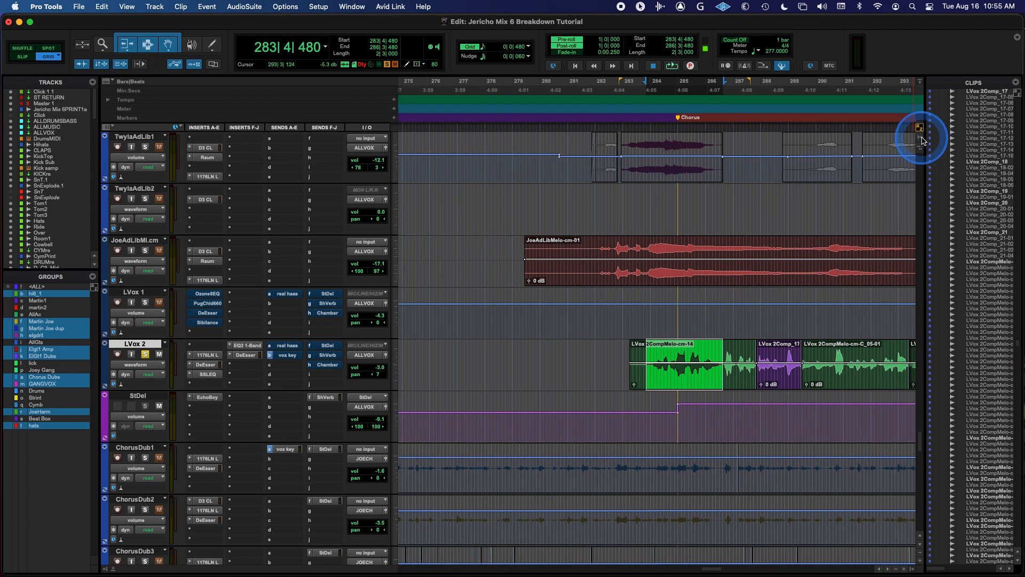
- Enlarge the audio waveforms until they fill the track height, and play the selected LVox 2 passage briefly
click(922, 137)
click(922, 137)
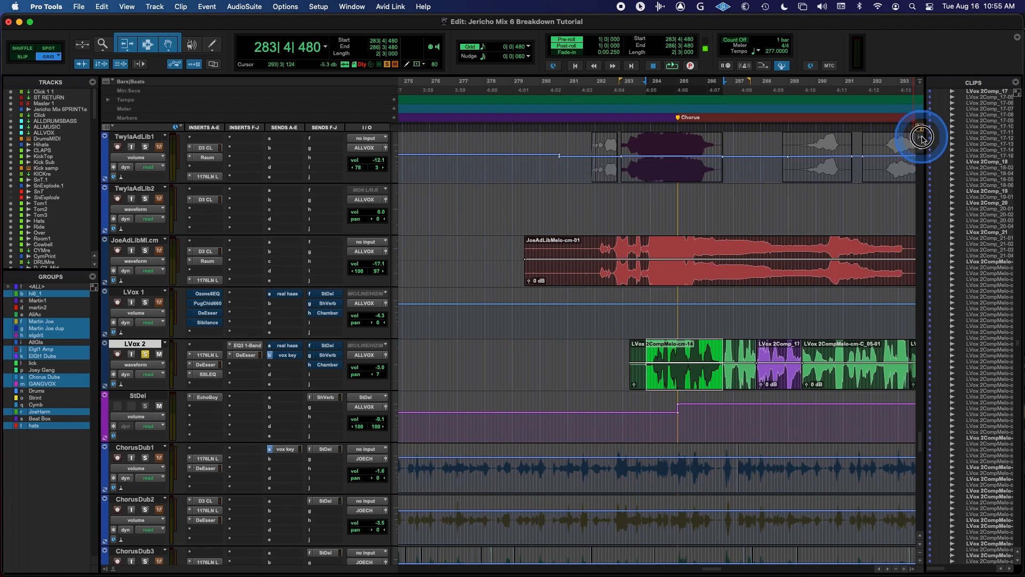
click(922, 138)
click(922, 138)
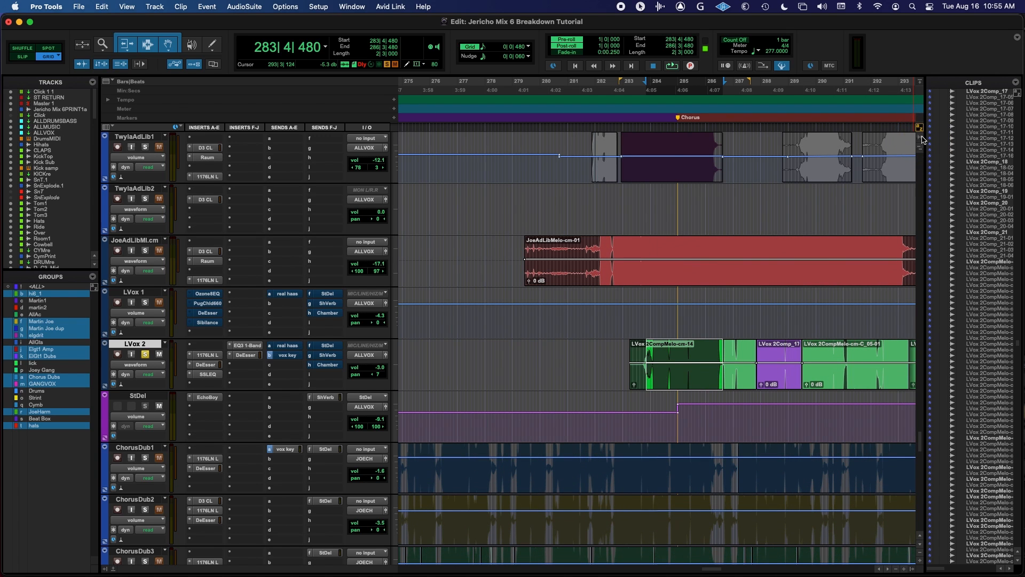
key(space)
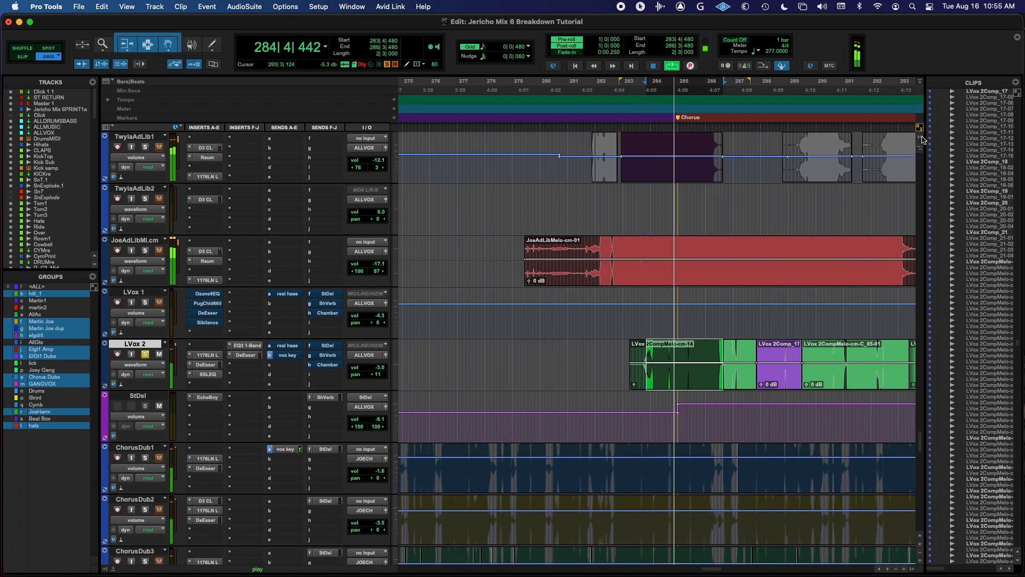
click(922, 138)
key(space)
- Shrink the audio waveforms until they are nearly flat, and play the selected LVox 2 passage again to compare its level
click(919, 141)
click(919, 141)
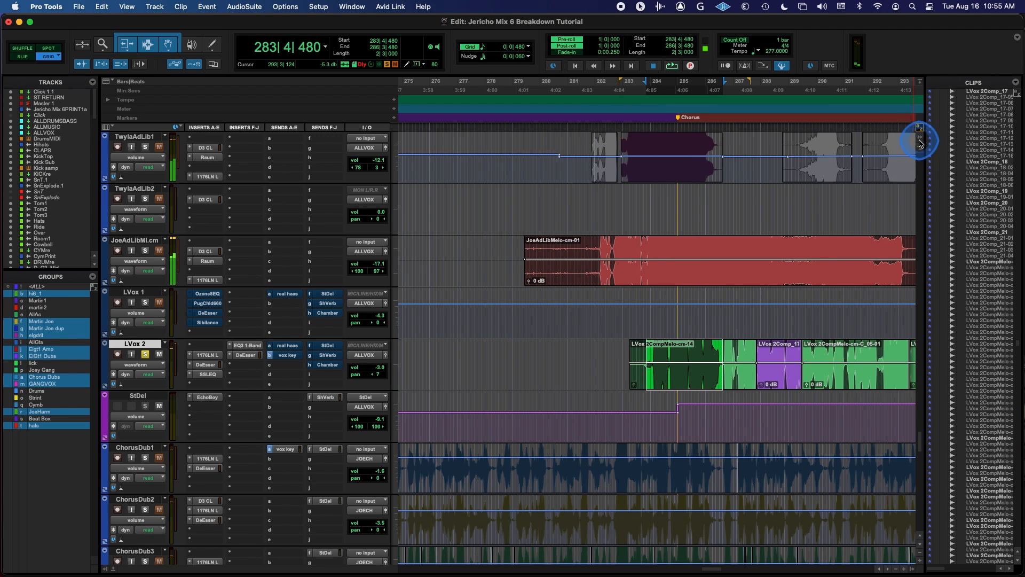
click(920, 141)
click(919, 142)
click(919, 143)
click(919, 142)
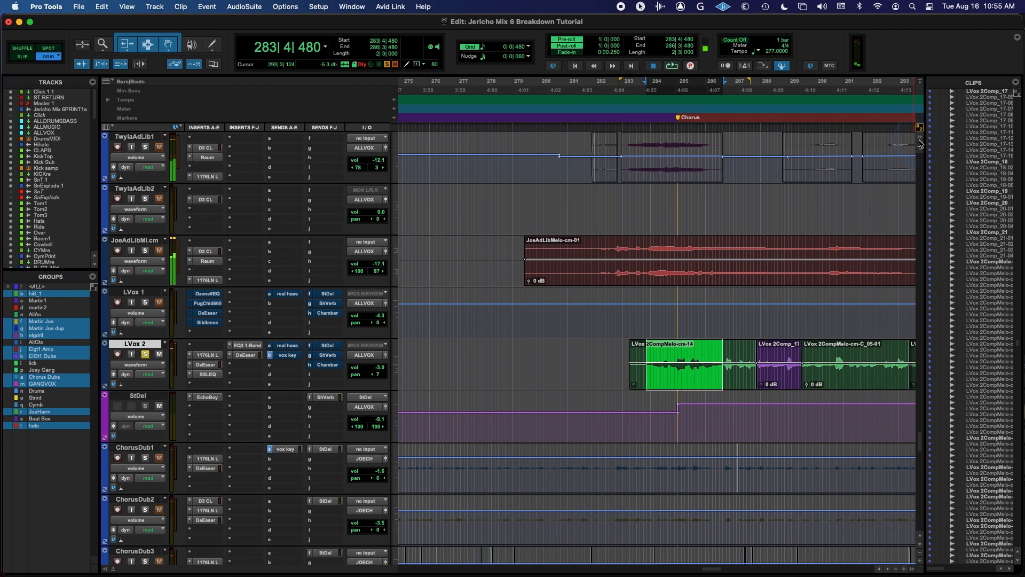
click(919, 142)
key(space)
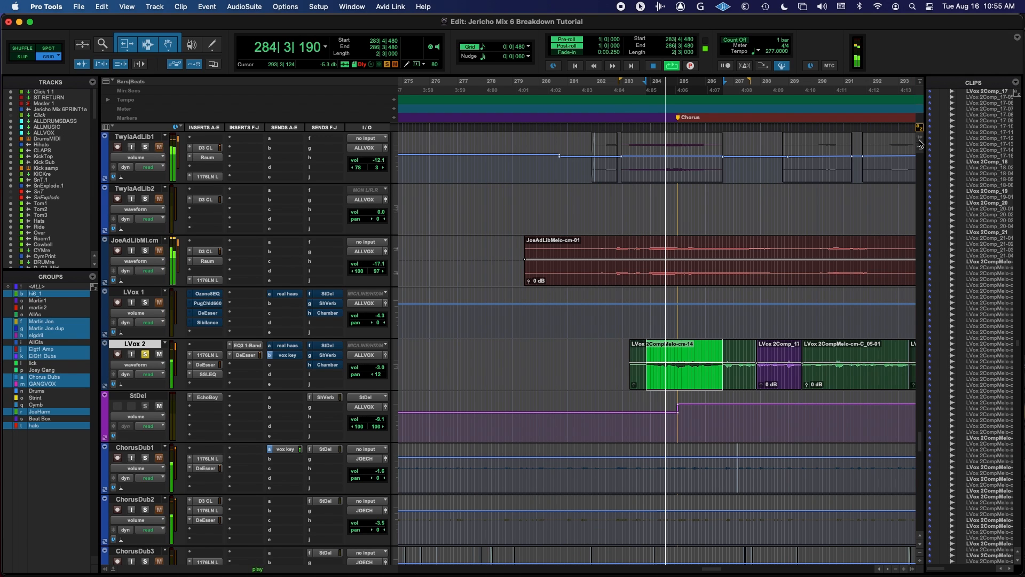
key(space)
- Raise the audio waveform display from nearly flat to a clearly readable height
click(922, 137)
click(922, 138)
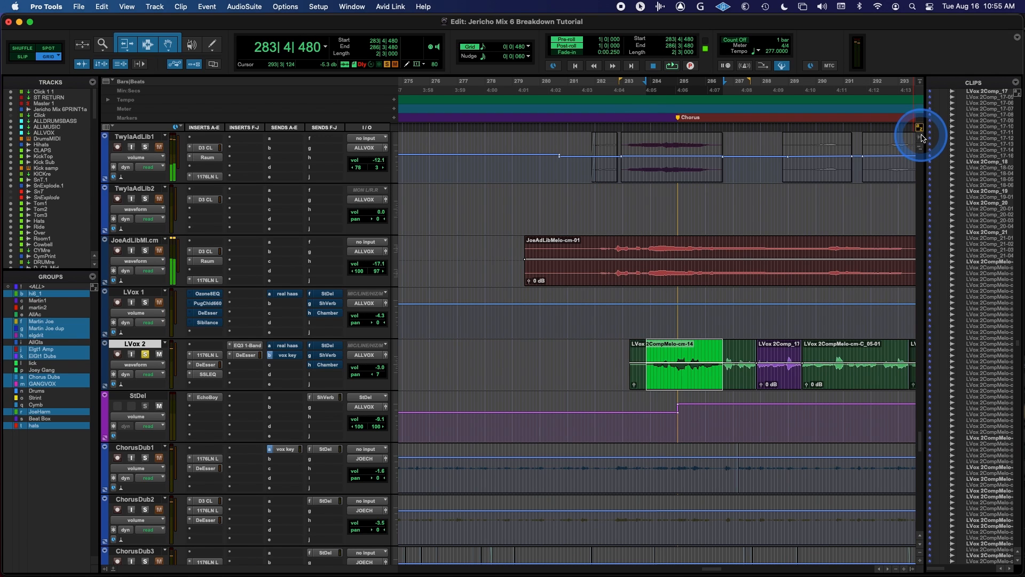
click(922, 138)
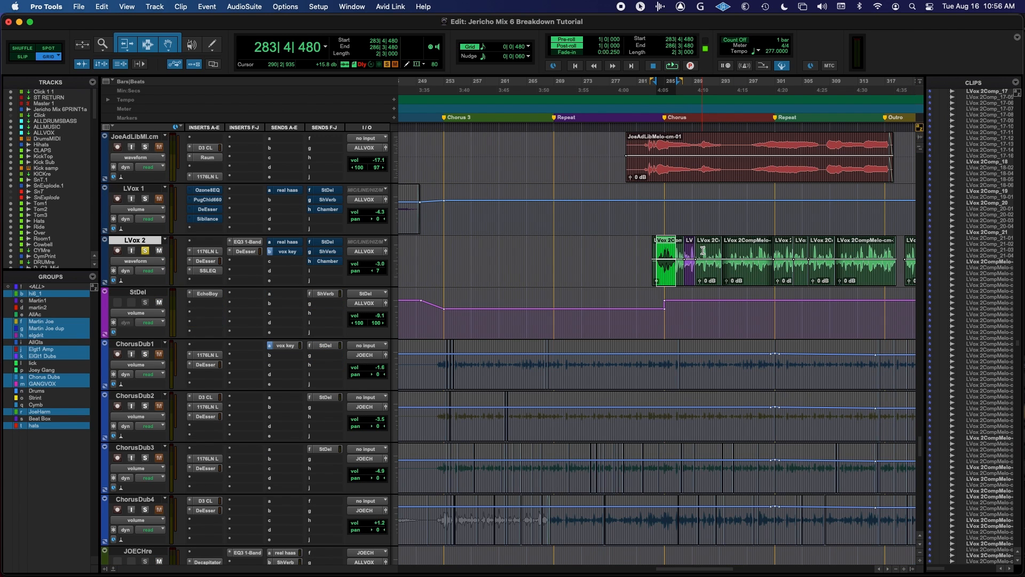
- Repeatedly enlarge and shrink the audio waveform display across the vocal tracks without changing their audio levels
scroll(703, 251, up, 5)
scroll(704, 250, down, 5)
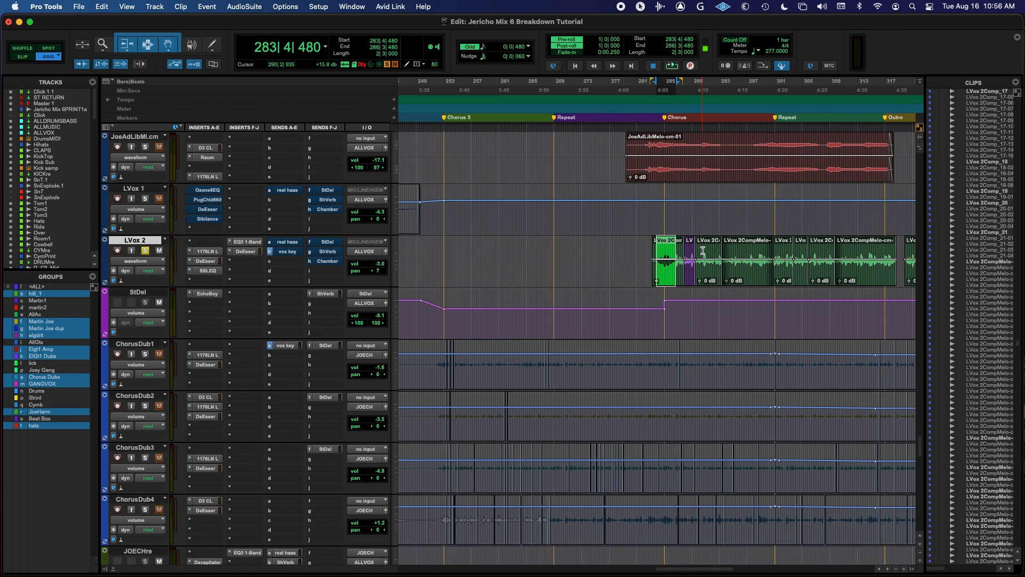
scroll(703, 250, up, 4)
scroll(704, 250, down, 4)
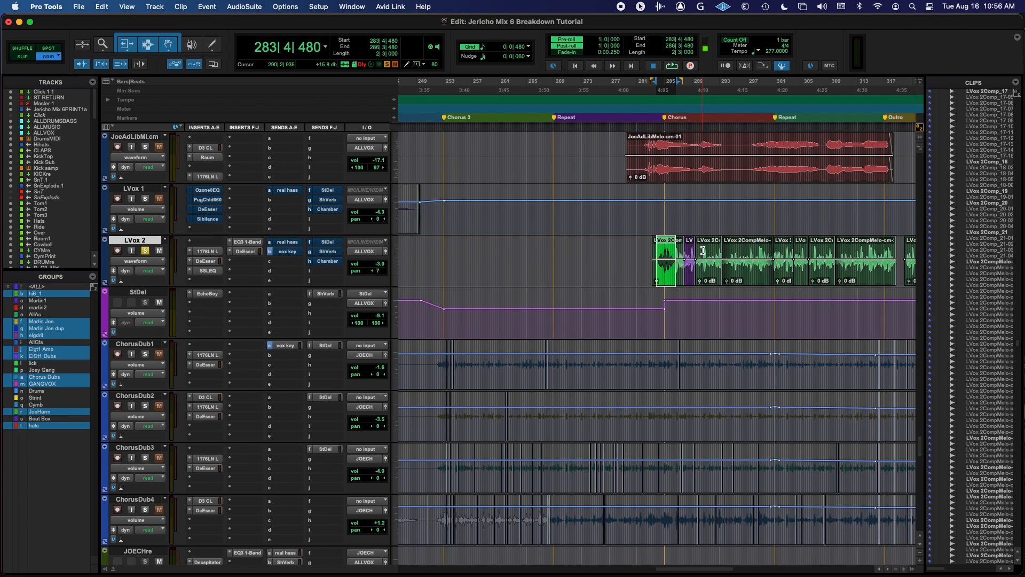
scroll(703, 250, up, 4)
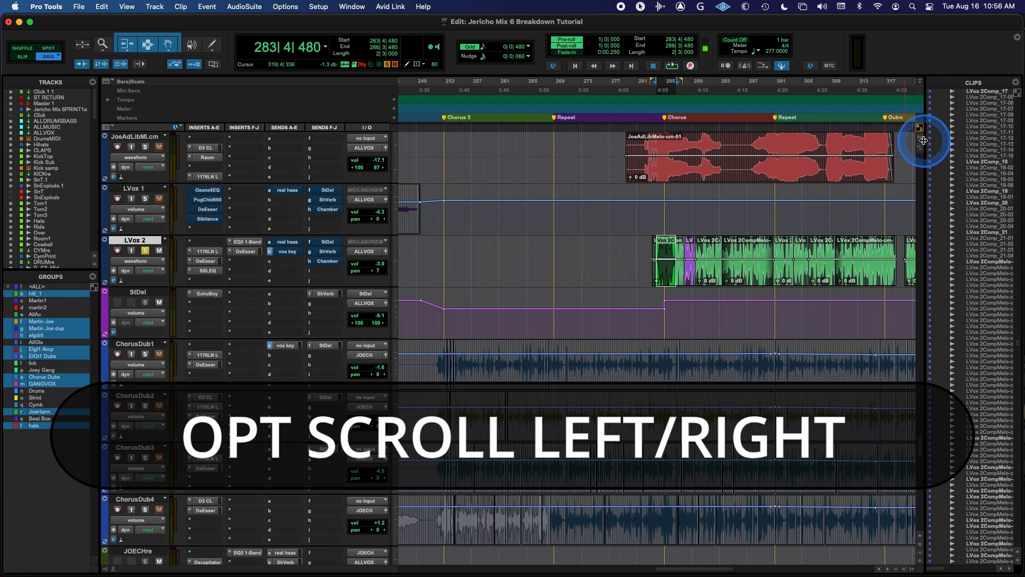
click(922, 142)
click(922, 142)
click(921, 141)
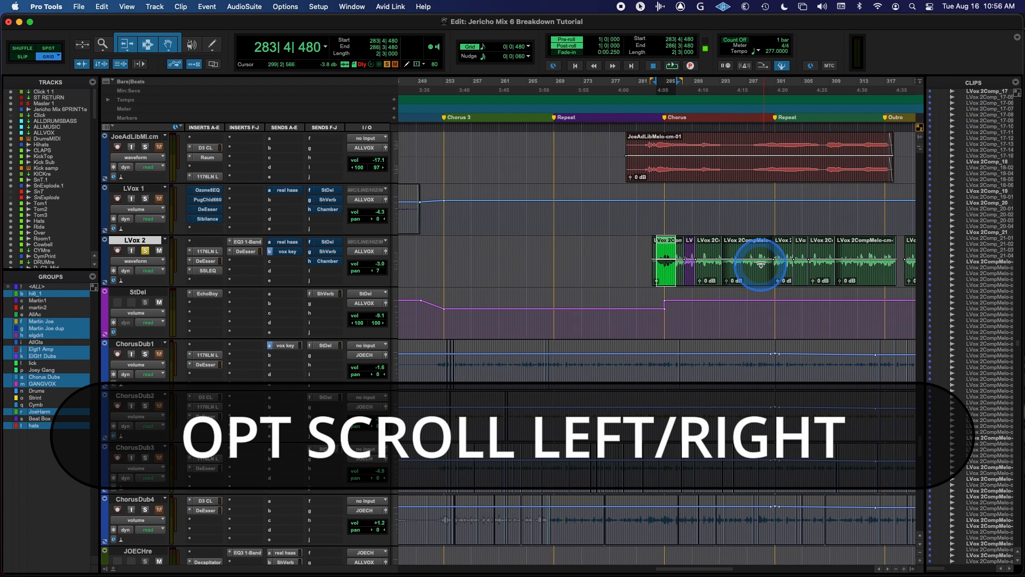
scroll(761, 264, up, 5)
scroll(761, 265, down, 5)
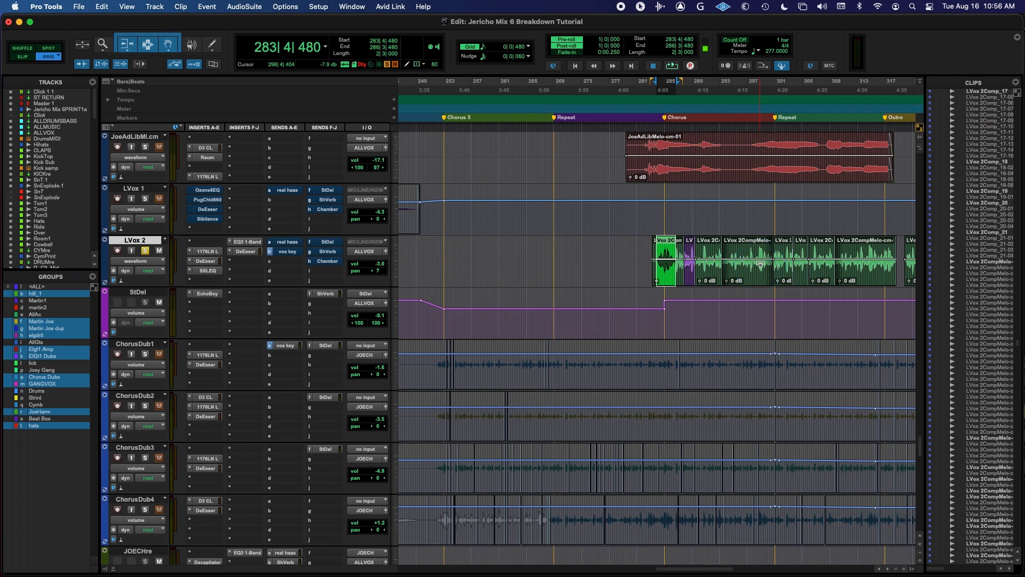
scroll(761, 264, up, 5)
scroll(761, 264, down, 5)
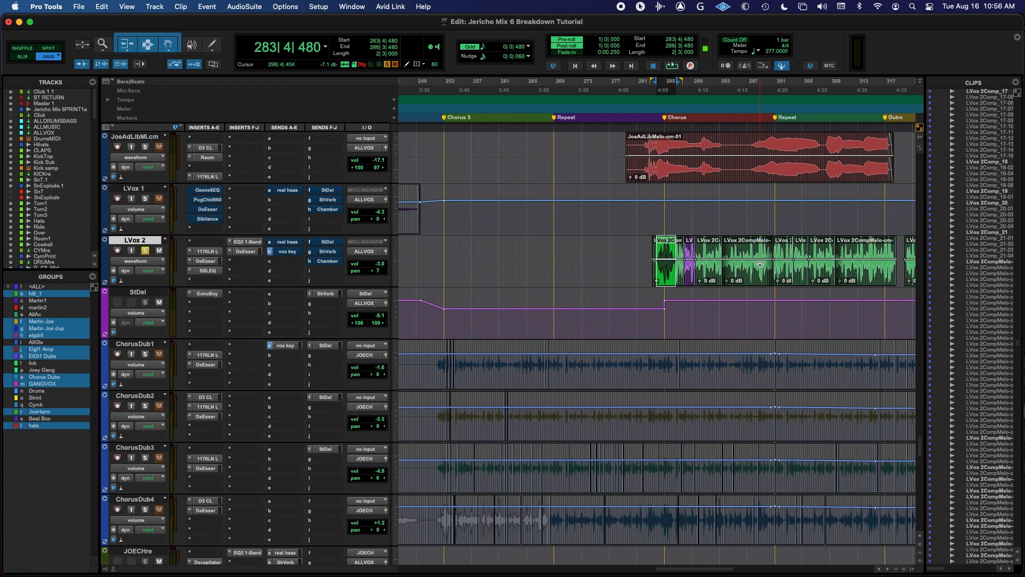
- Reselect the LVox 2 passage from 283|4|480 to 286|3|480, raise its clip gain strongly and play it briefly
click(761, 264)
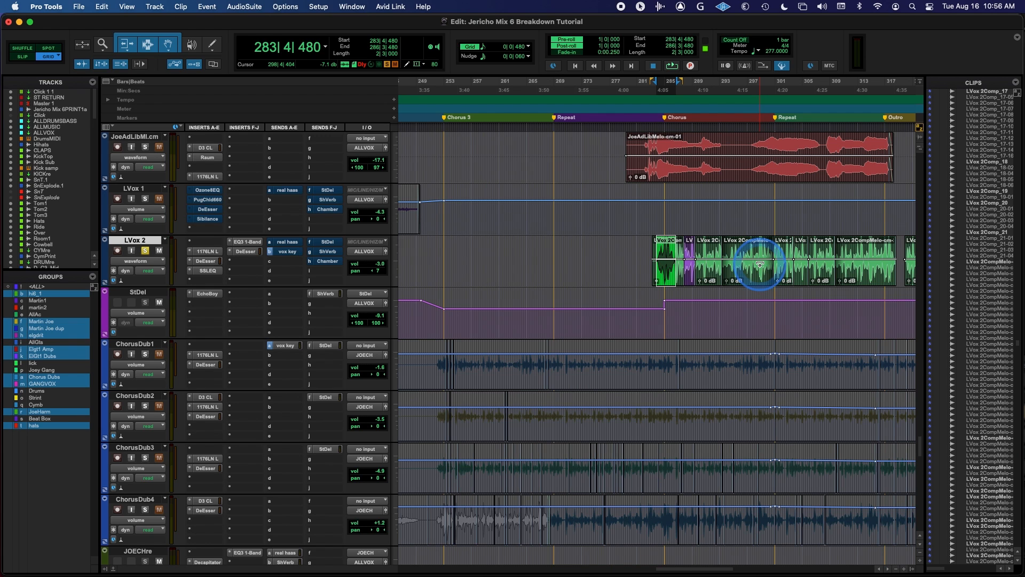
key(t)
key(t)
key(t)
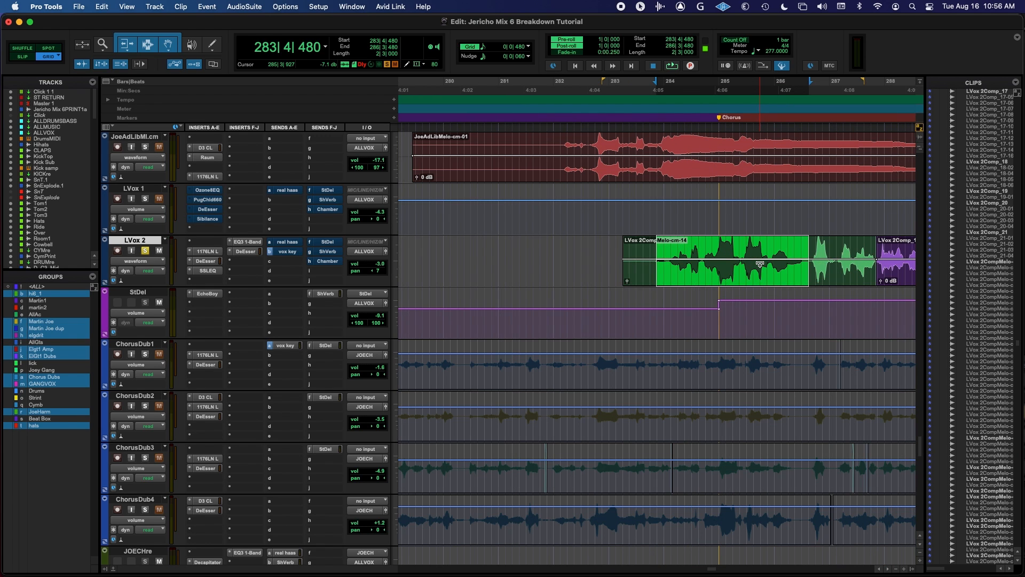
click(732, 257)
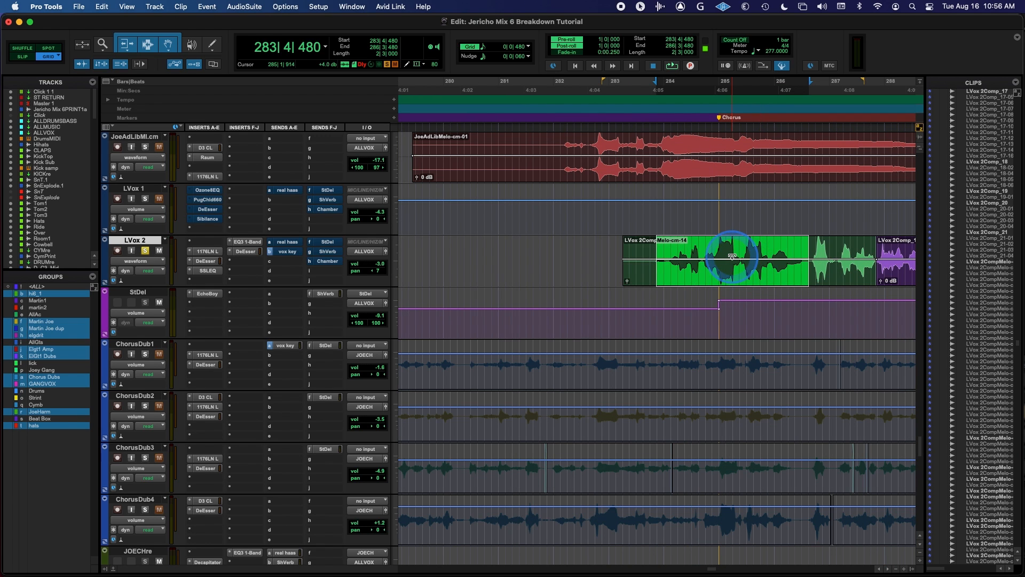
click(730, 247)
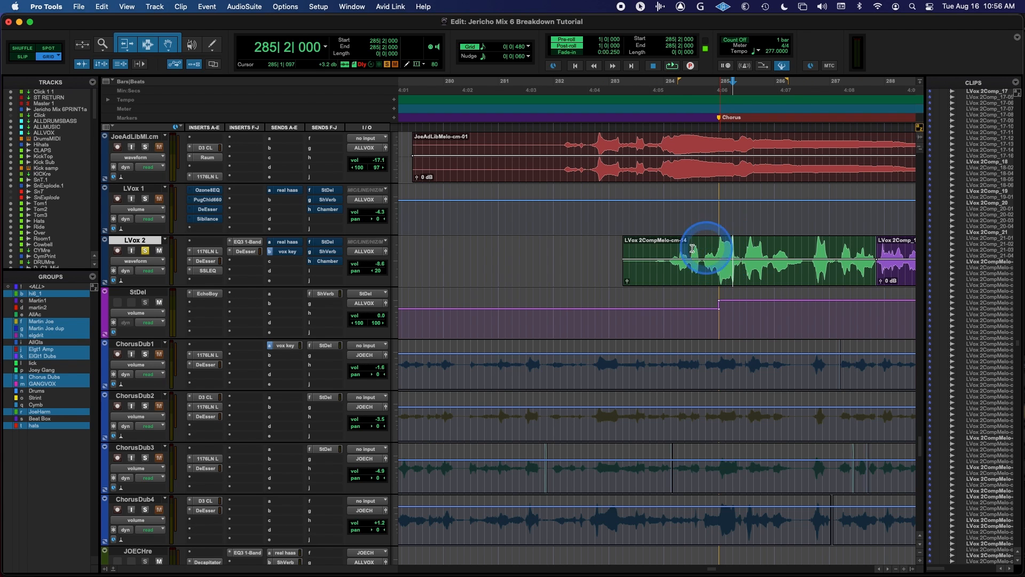
drag(656, 251, 808, 255)
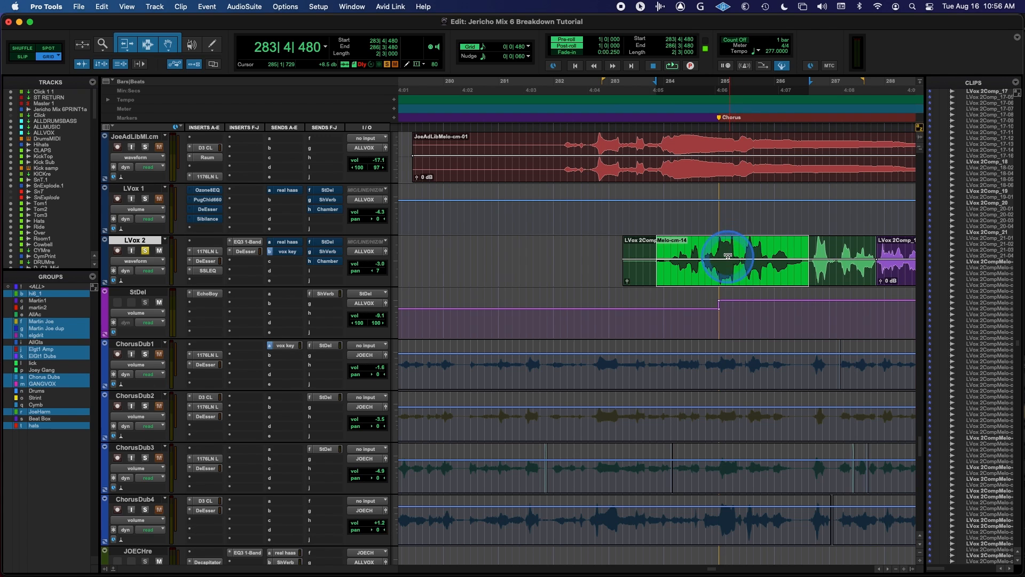
drag(728, 257, 729, 249)
key(space)
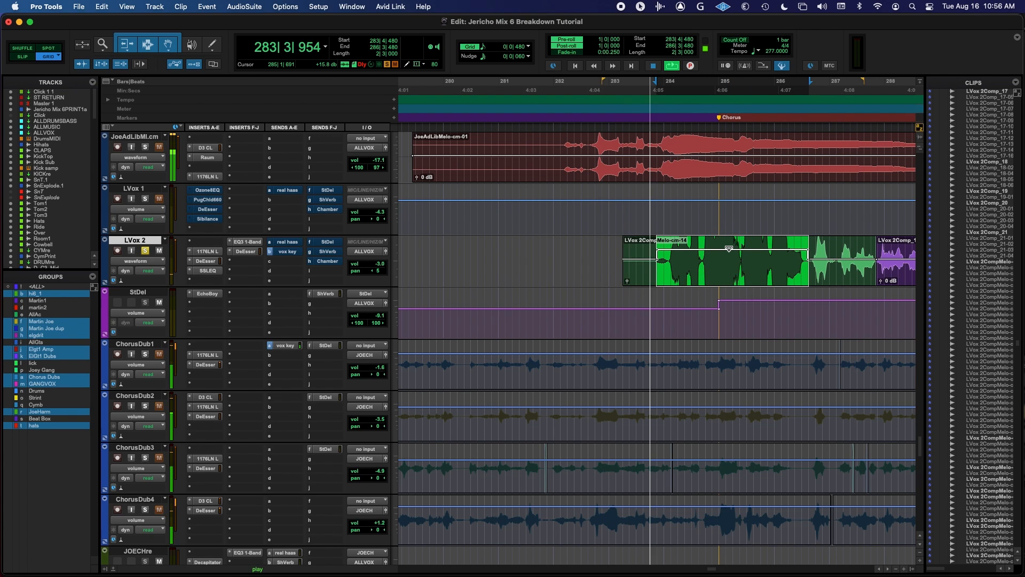
key(space)
- Pull the selected LVox 2 passage's clip gain far down, play it, and undo both clip gain changes
drag(729, 249, 729, 266)
key(space)
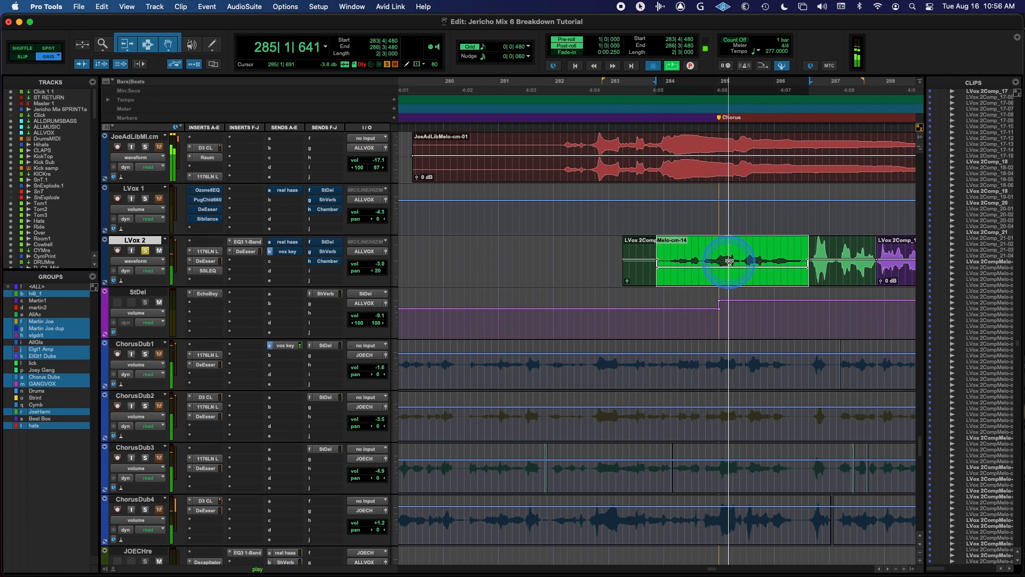
key(super+z)
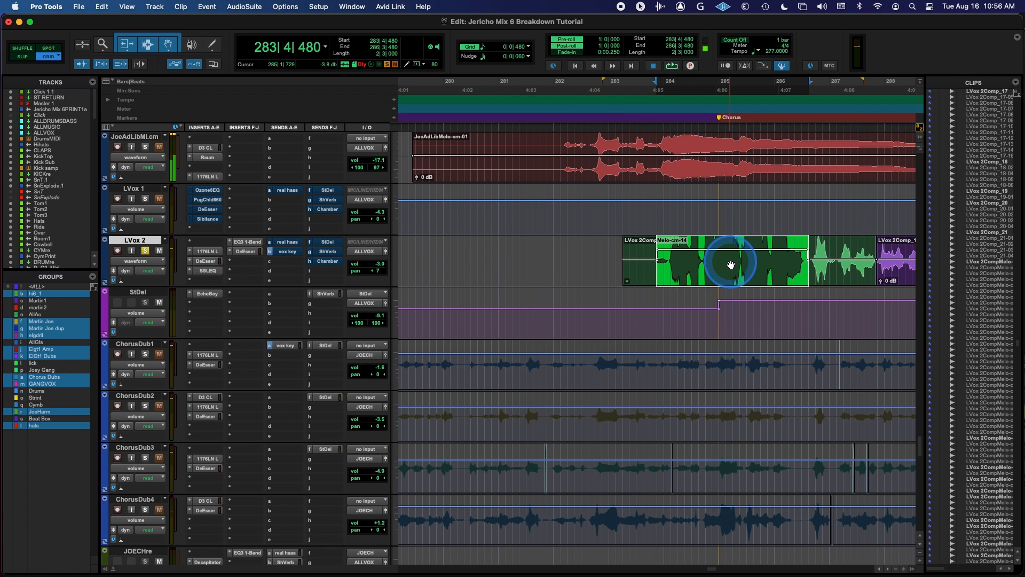
key(super+z)
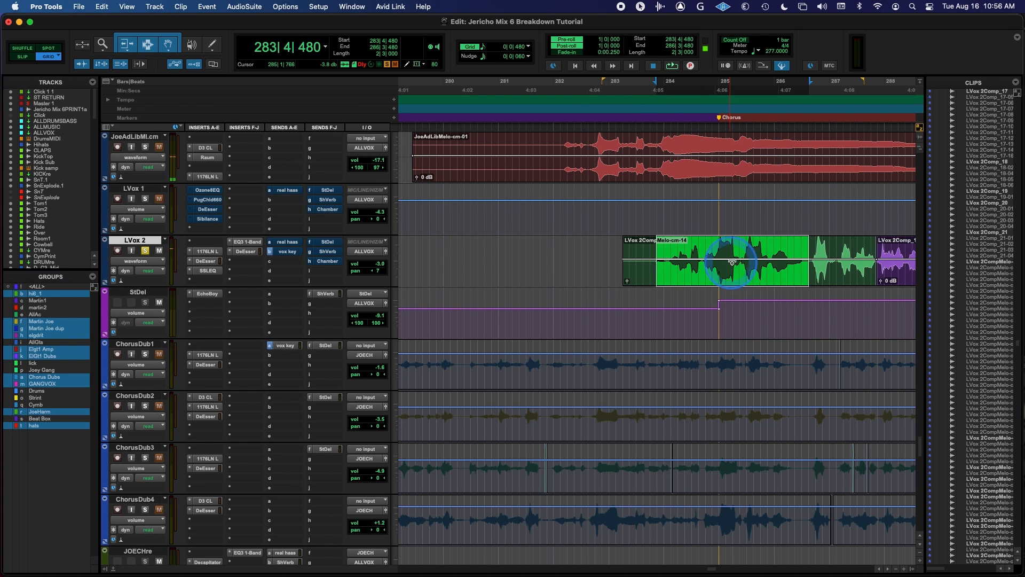
- Play LVox 2 from 283|4|000 to listen to the quiet section before the first phrase of LVox 2CompMelo-cm-14
key(super+bracketright)
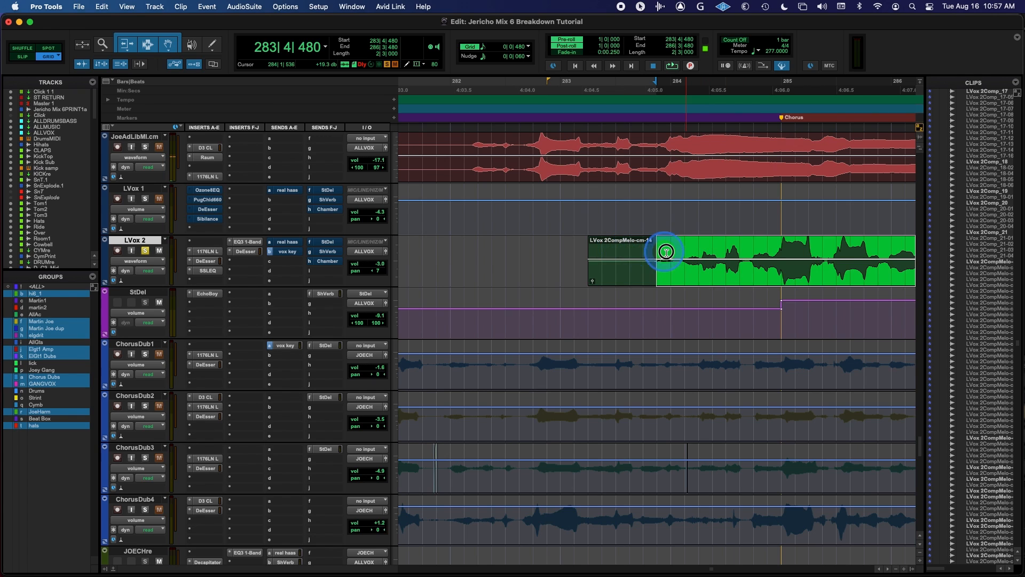
click(634, 252)
drag(680, 255, 647, 253)
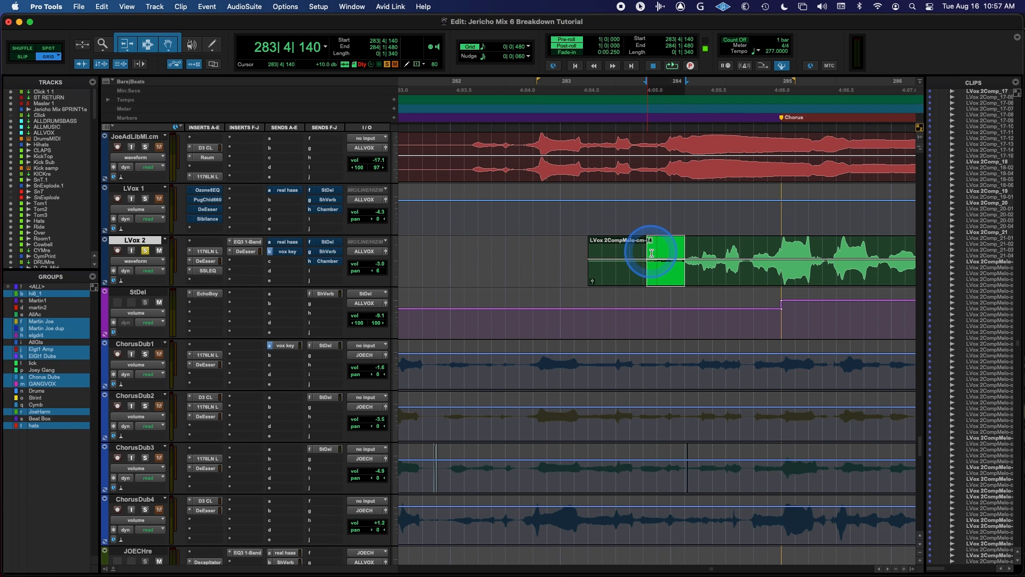
click(638, 249)
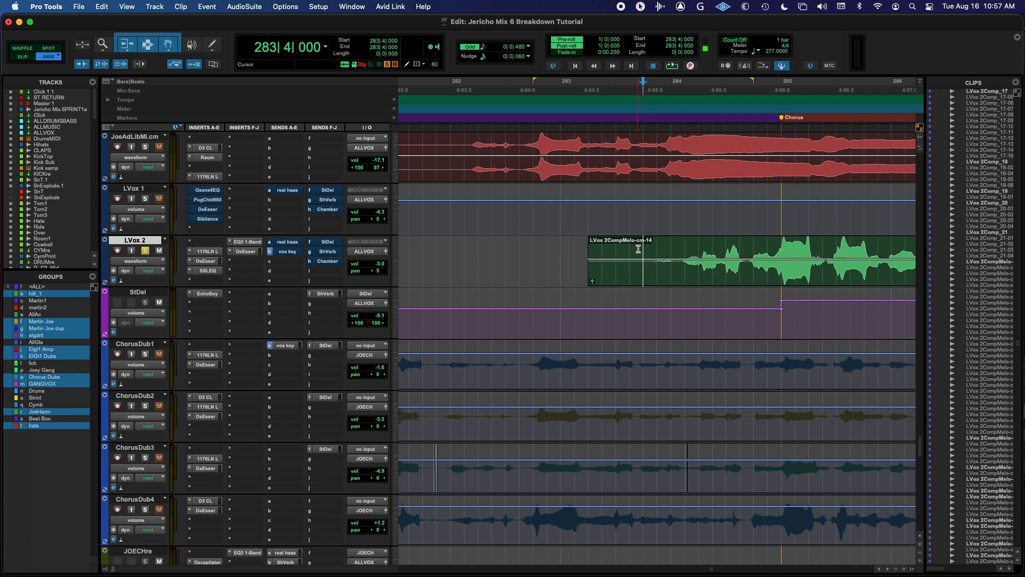
click(638, 249)
key(space)
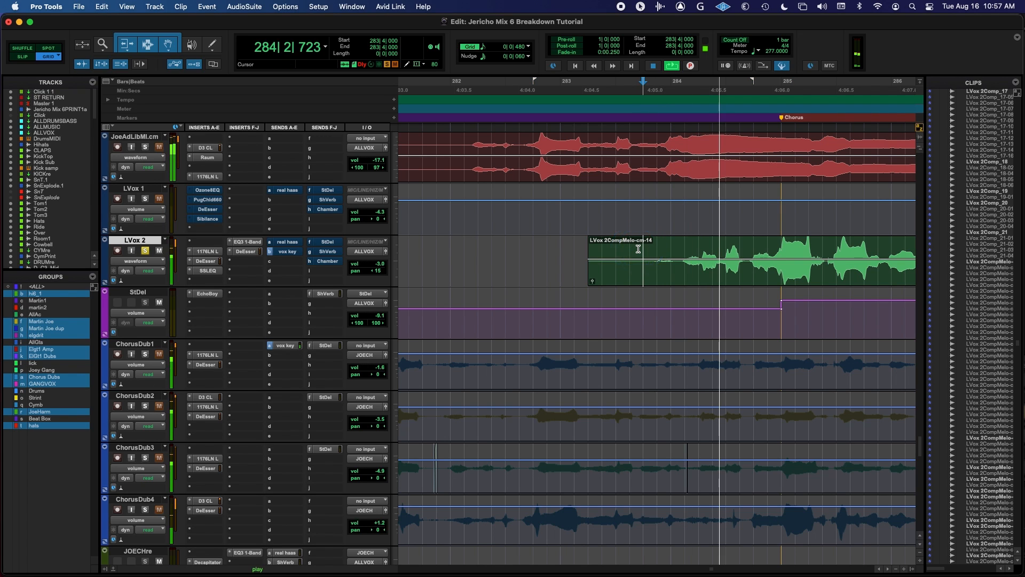
key(r)
click(658, 248)
click(653, 251)
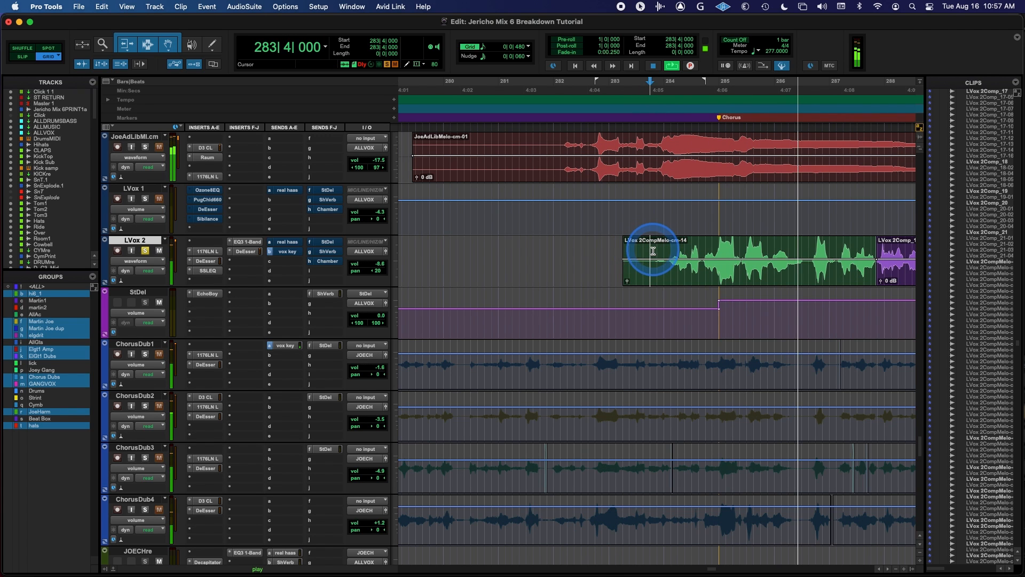
key(space)
- Lower the clip gain of the quiet LVox 2 section from 283|4|028 to 284|1|295, just before the first phrase
key(t)
key(t)
scroll(667, 252, left, 1)
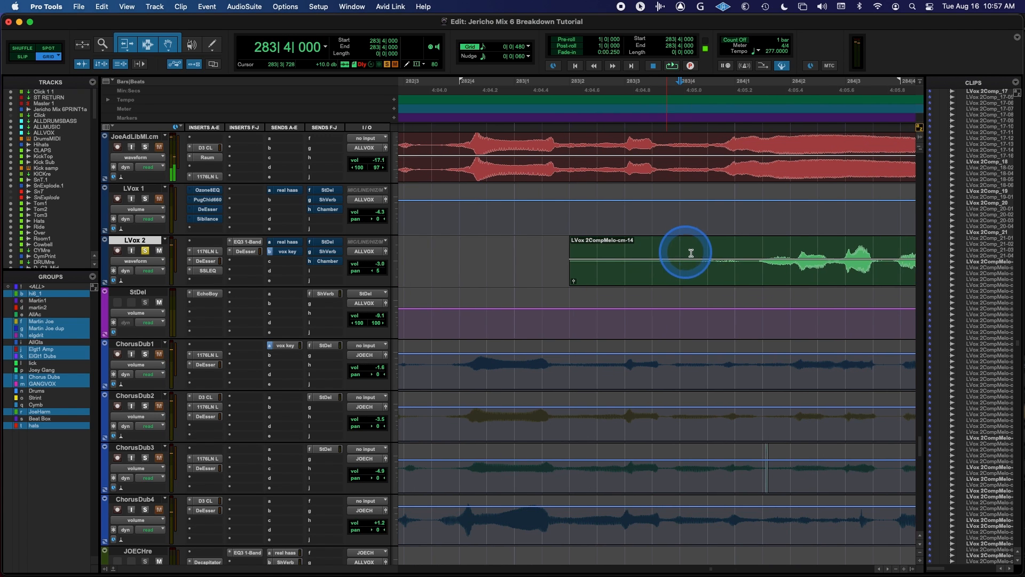
drag(681, 251, 718, 263)
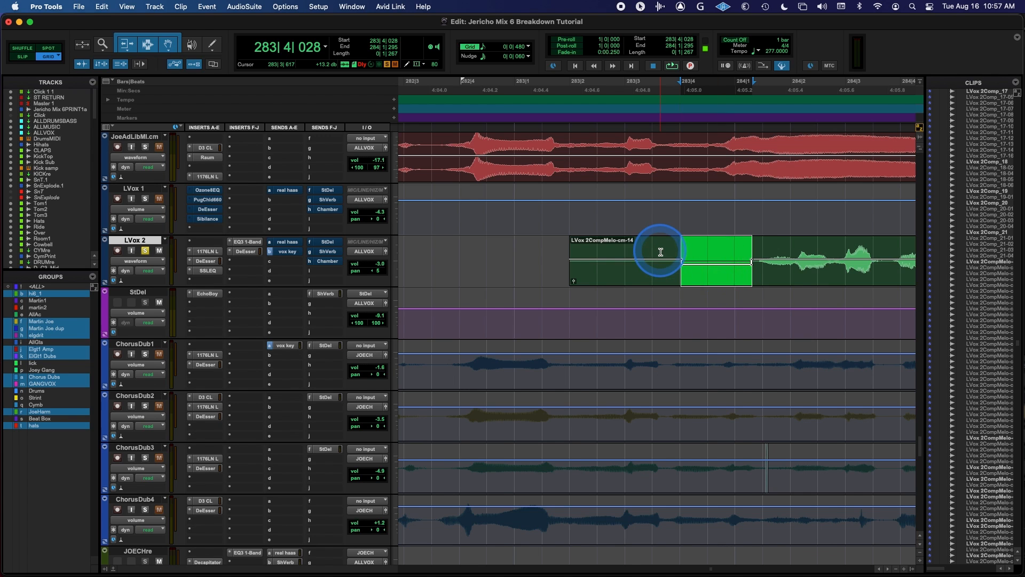
- Add a fade-in to the start of the LVox 2CompMelo-cm-14 clip, selecting from 283|1|480 to 283|3|000
key(r)
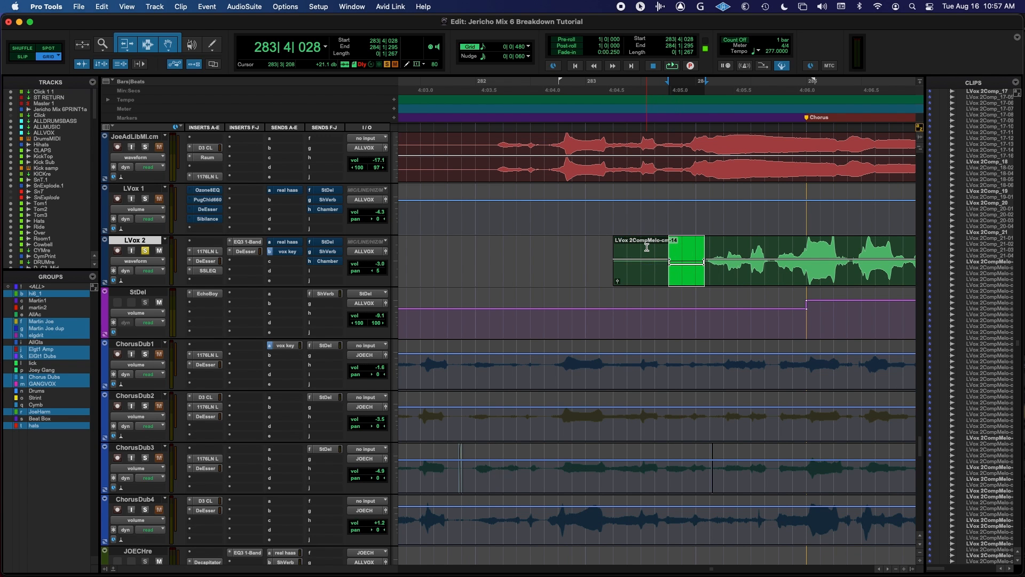
double_click(614, 249)
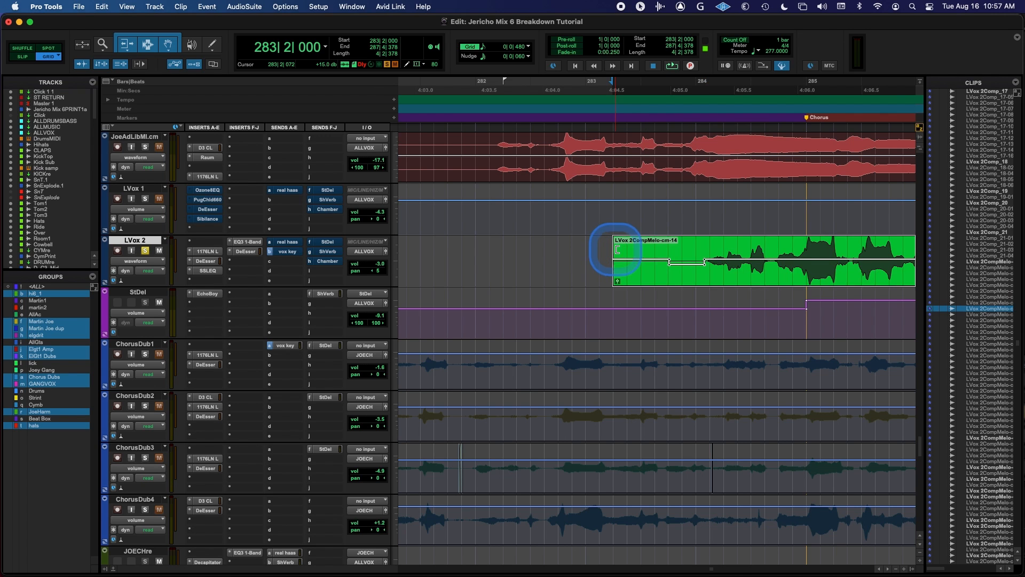
click(603, 249)
drag(603, 249, 641, 247)
key(f)
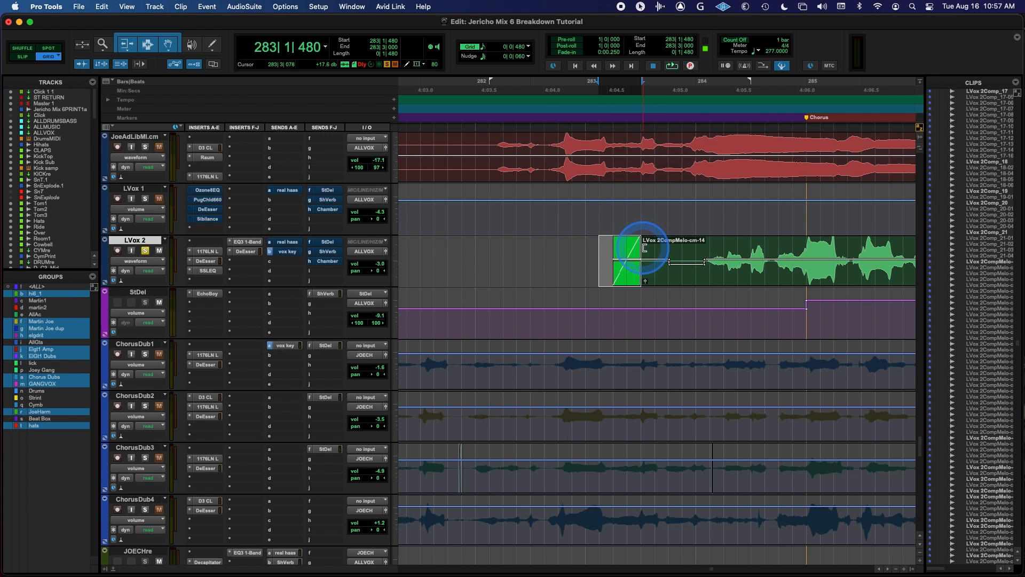
- Play LVox 2 from the faded clip start at 283|2|000, and again from 284|2|480, to check the edited opening
click(610, 247)
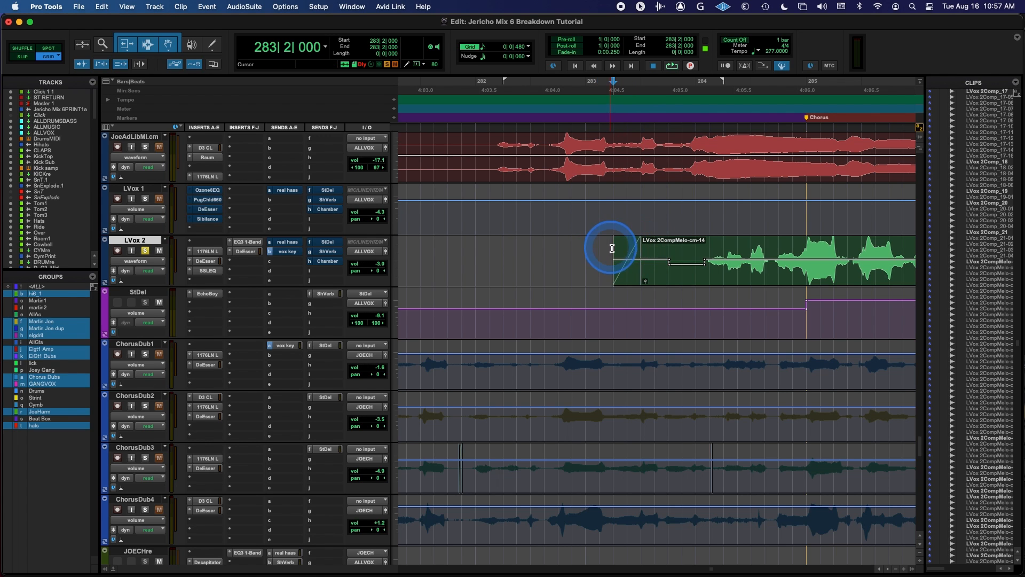
key(space)
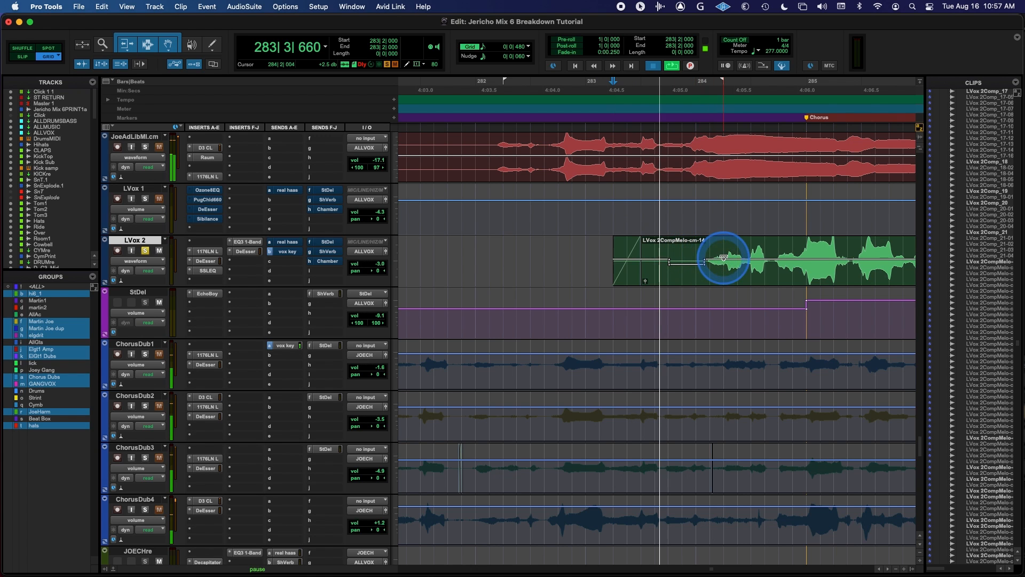
key(super+bracketleft)
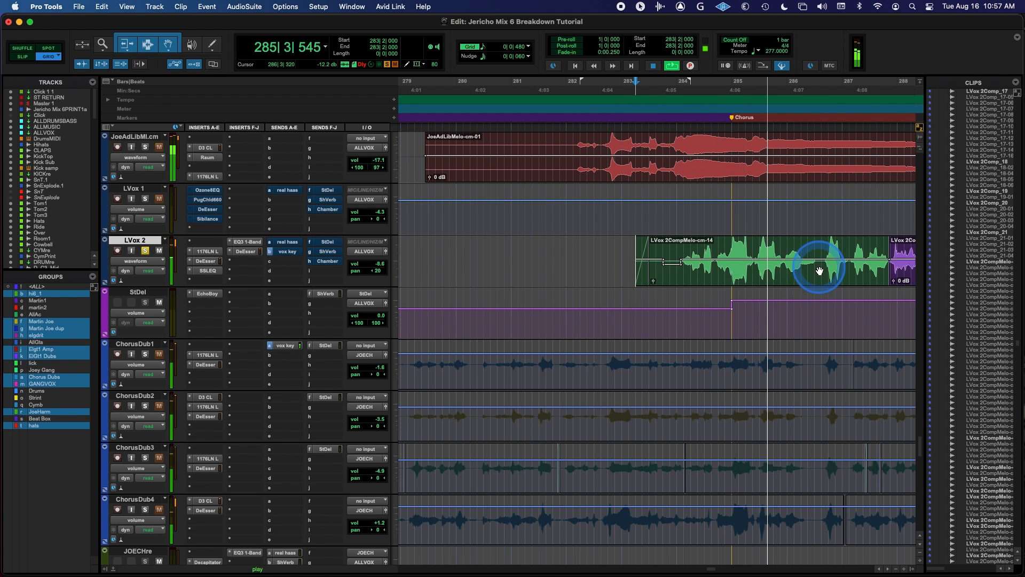
key(space)
click(707, 246)
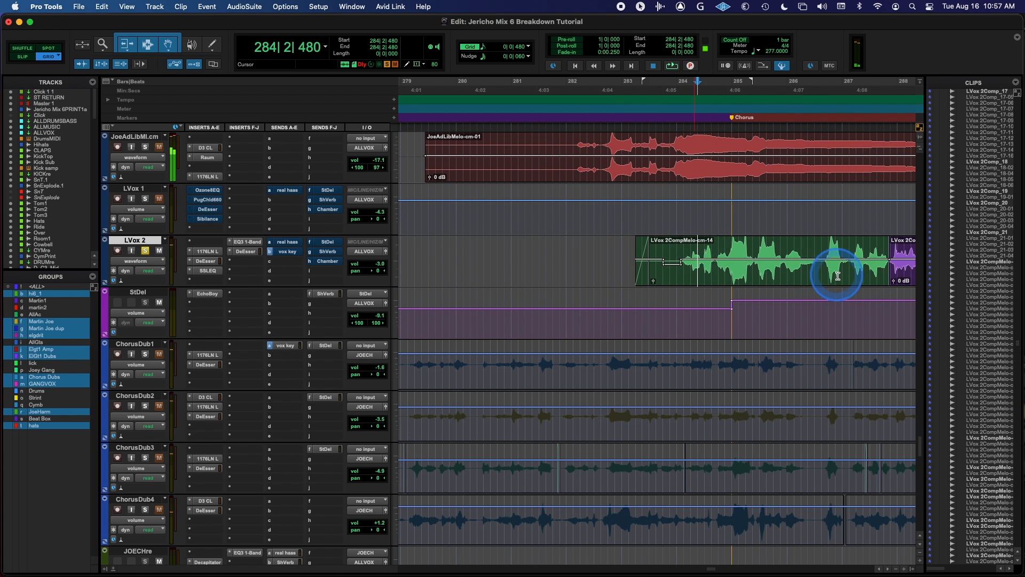
key(space)
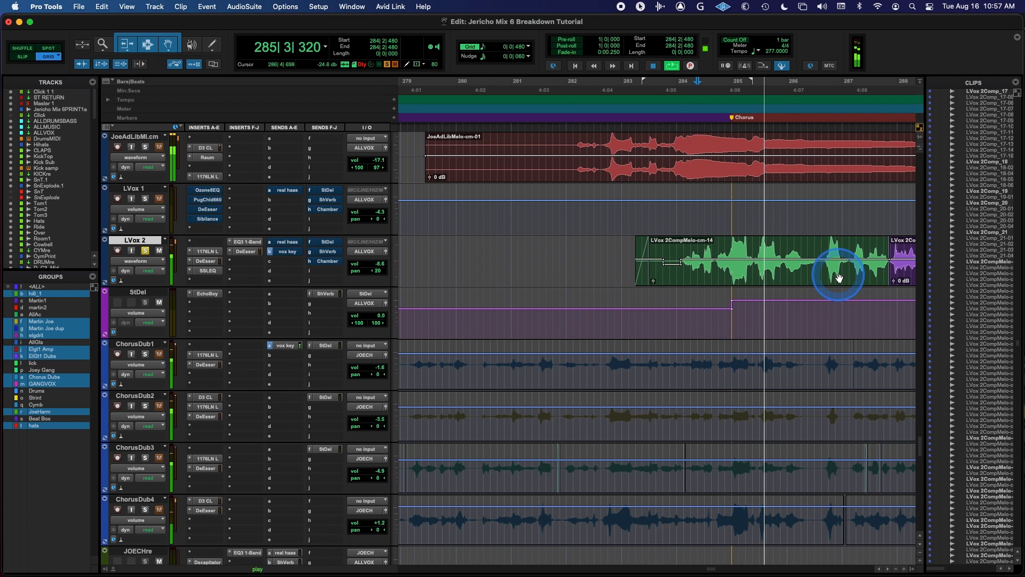
key(space)
- Play LVox 2 from 284|4|480 through the following clips to listen for the next spot needing clip gain
click(729, 259)
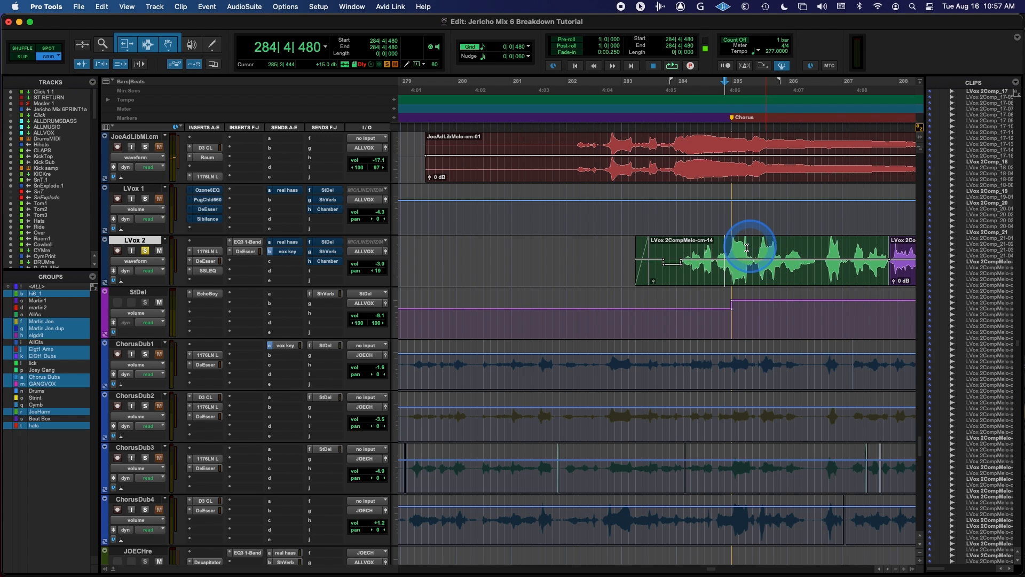
key(space)
scroll(797, 282, right, 5)
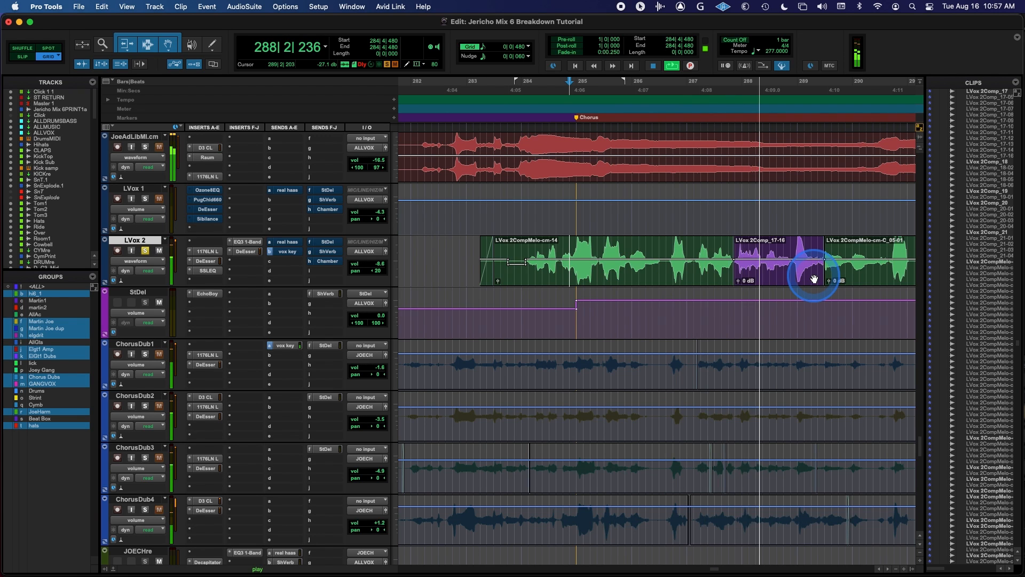
scroll(812, 274, right, 6)
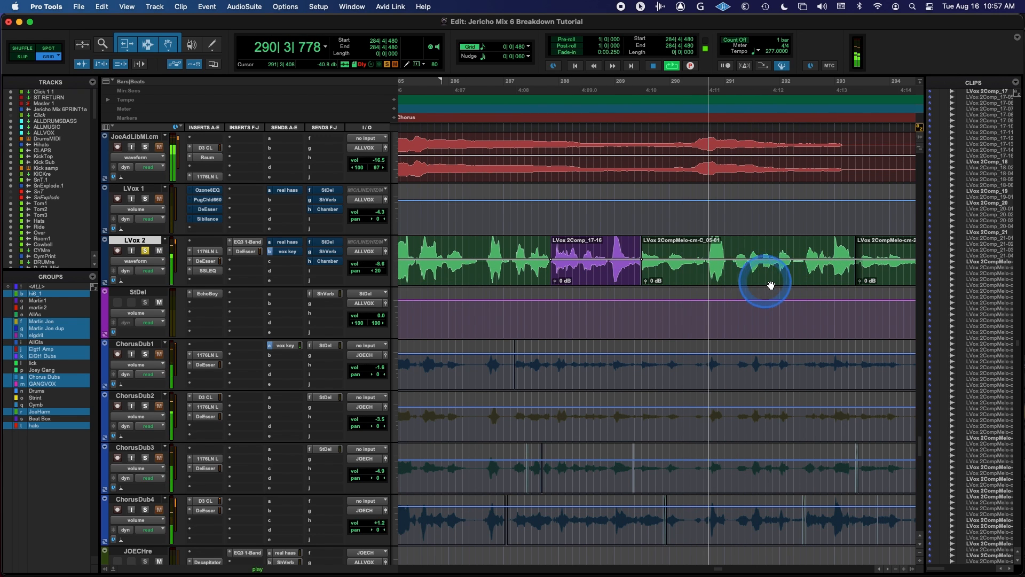
key(space)
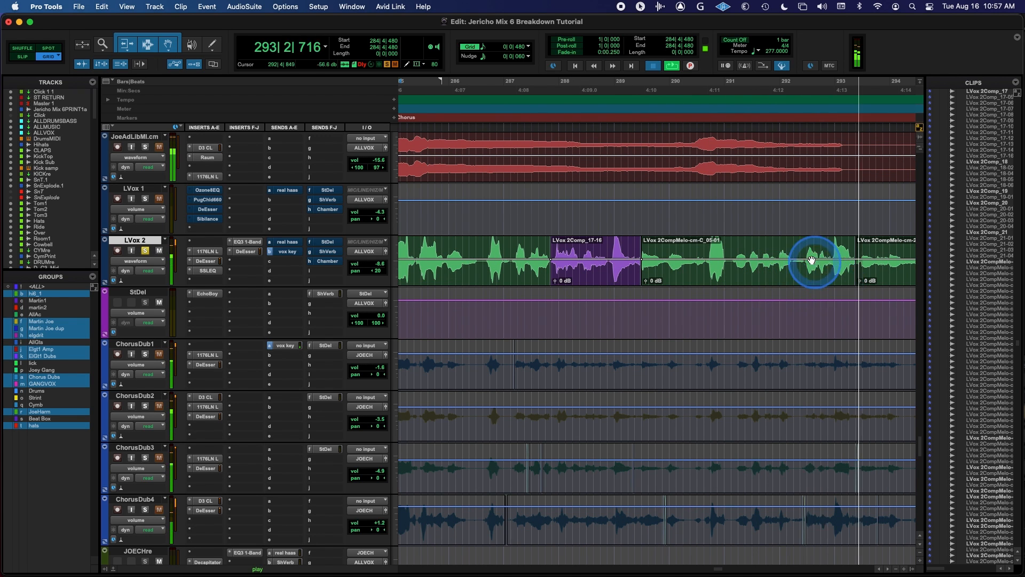
- Lower the clip gain of the short LVox 2 section from 292|1|848 to 292|3|000 between two phrases
click(790, 246)
key(super+bracketright)
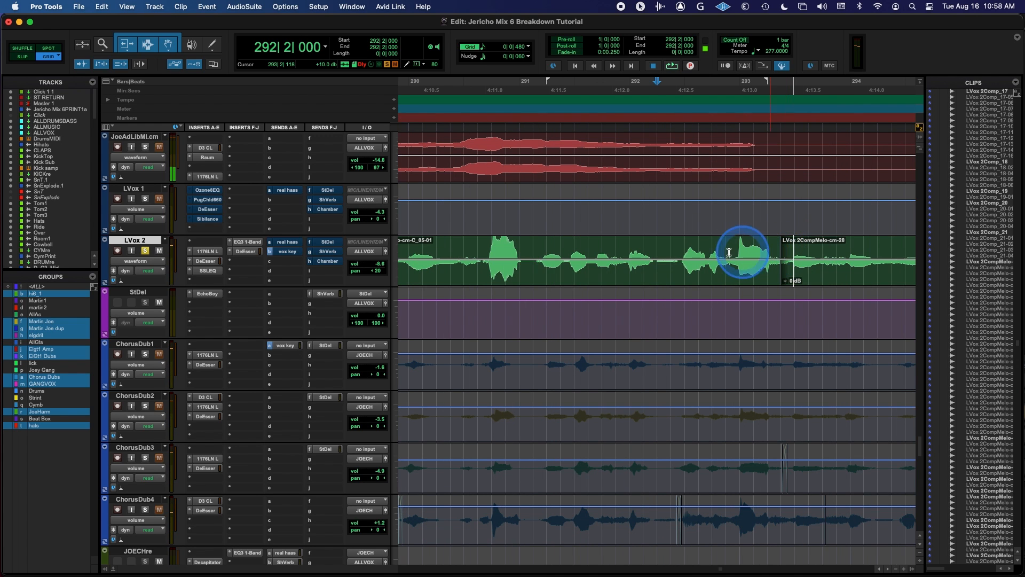
click(668, 246)
mouse_move(668, 246)
mouse_down()
mouse_move(685, 246)
mouse_move(669, 261)
mouse_up()
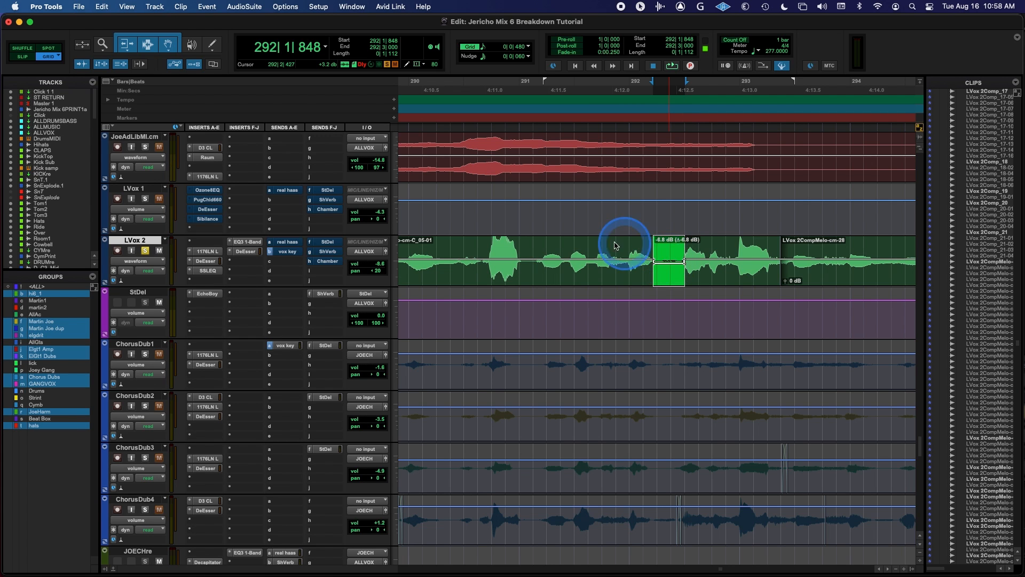
- Play LVox 2 from 291|4|480 to check the lowered section and continue listening into LVox 2CompMelo-cm-28
click(601, 246)
key(space)
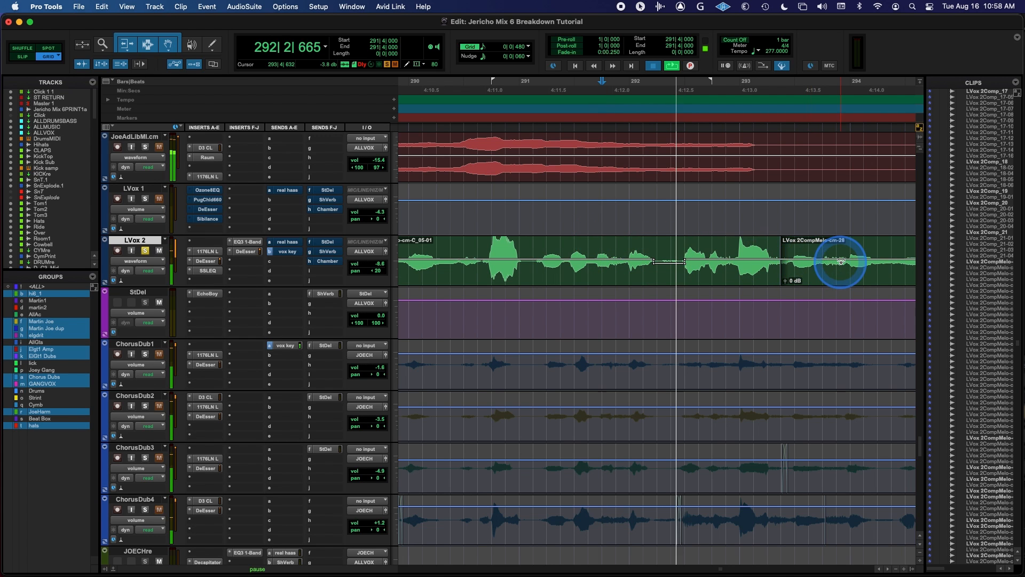
key(r)
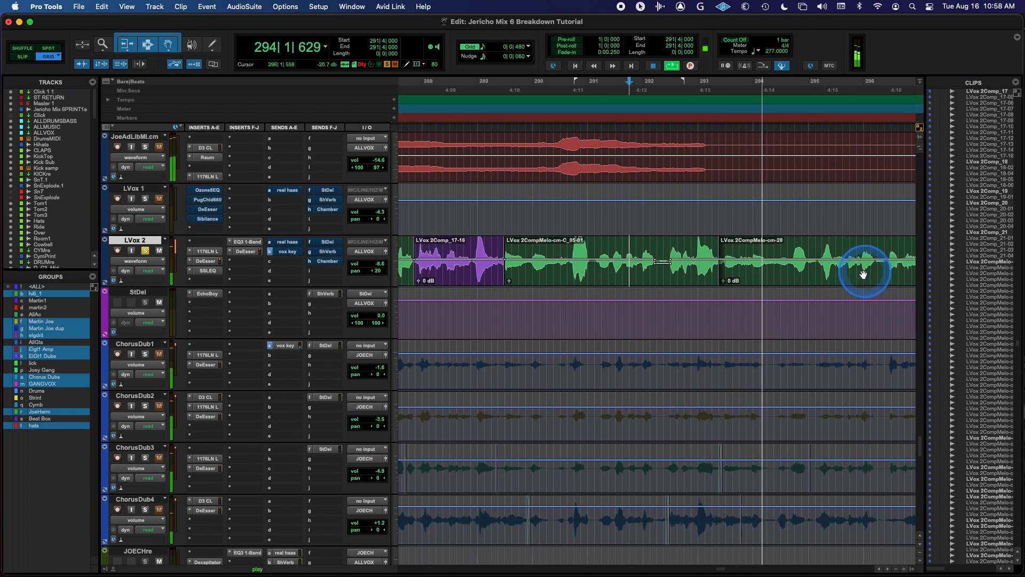
key(r)
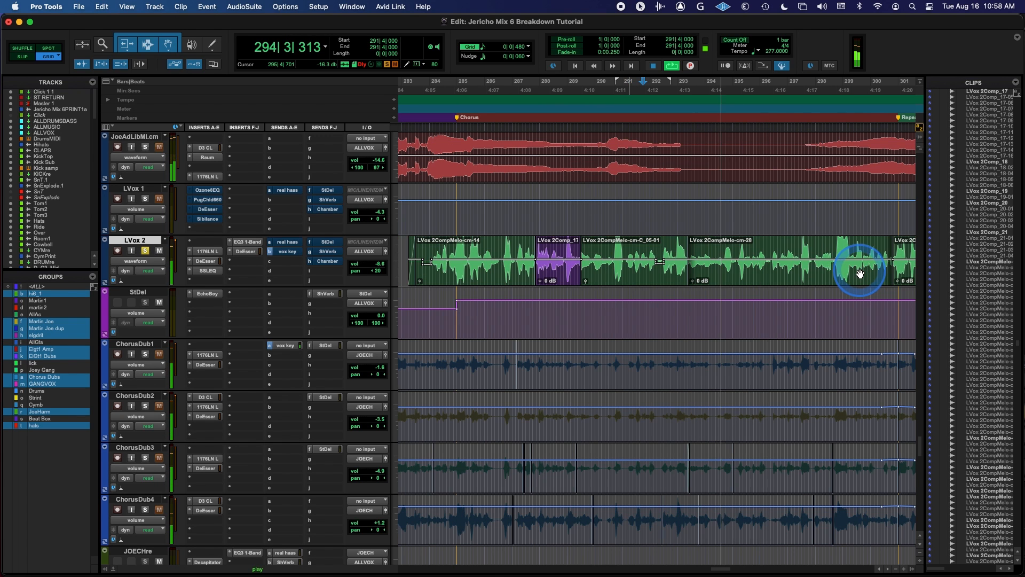
key(space)
- Play LVox 2 from 295|1|000 within LVox 2CompMelo-cm-28 to locate the next gap needing clip gain
click(734, 248)
key(t)
key(space)
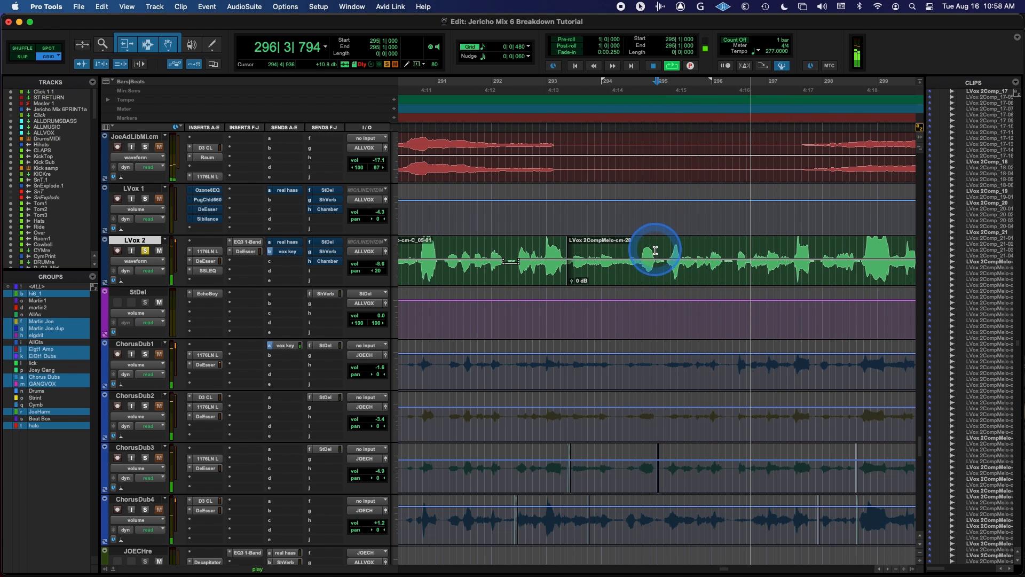
key(space)
key(t)
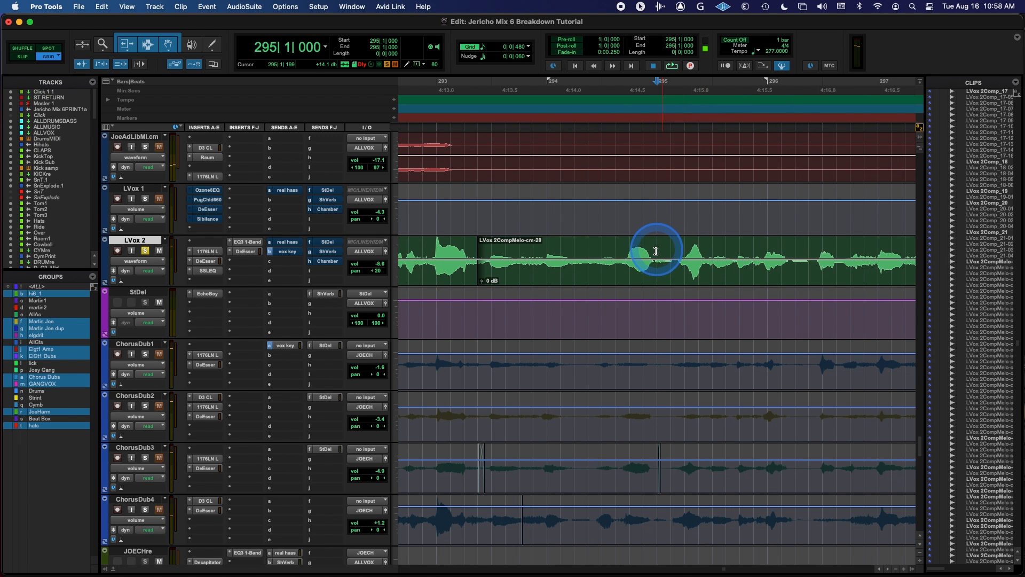
- Lower the clip gain of the short LVox 2 gap from 294|4|843 to 295|1|663 between two phrases
click(656, 251)
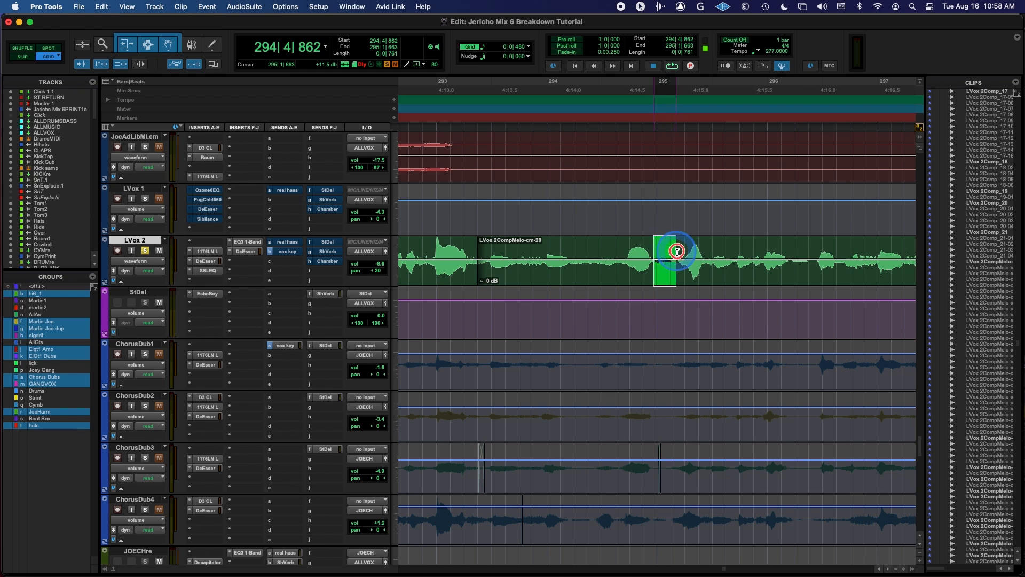
drag(676, 252, 669, 258)
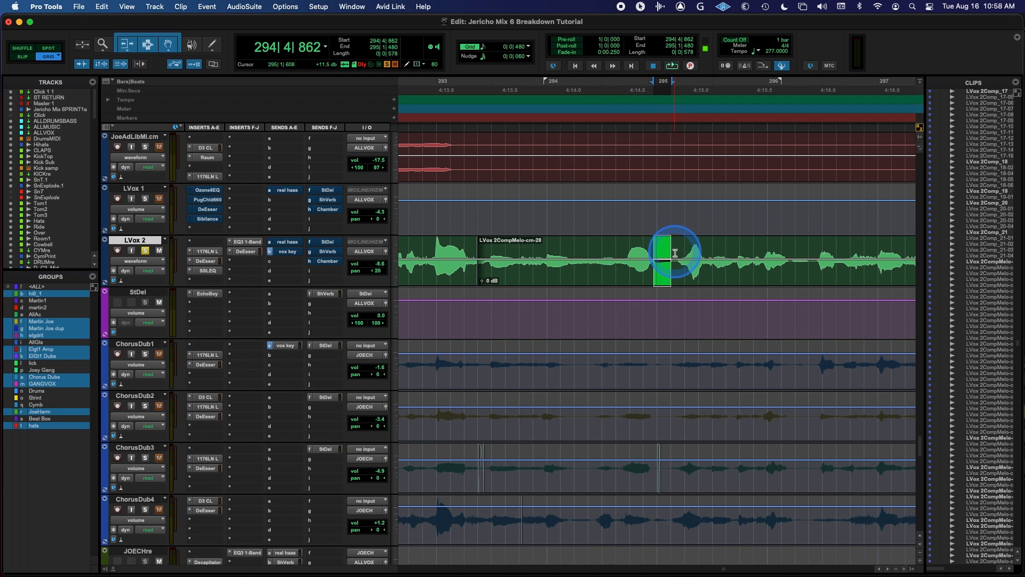
click(675, 252)
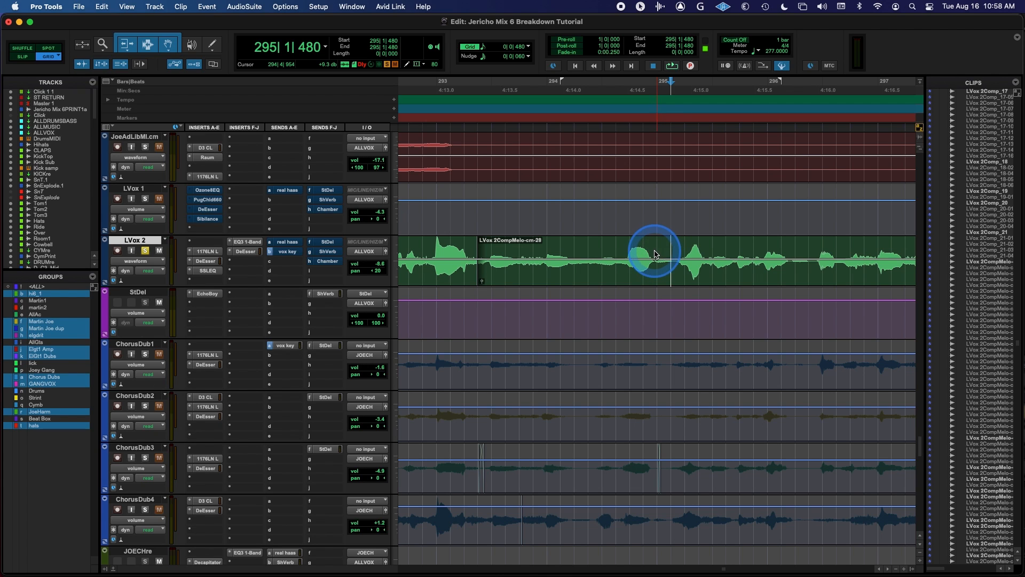
click(656, 248)
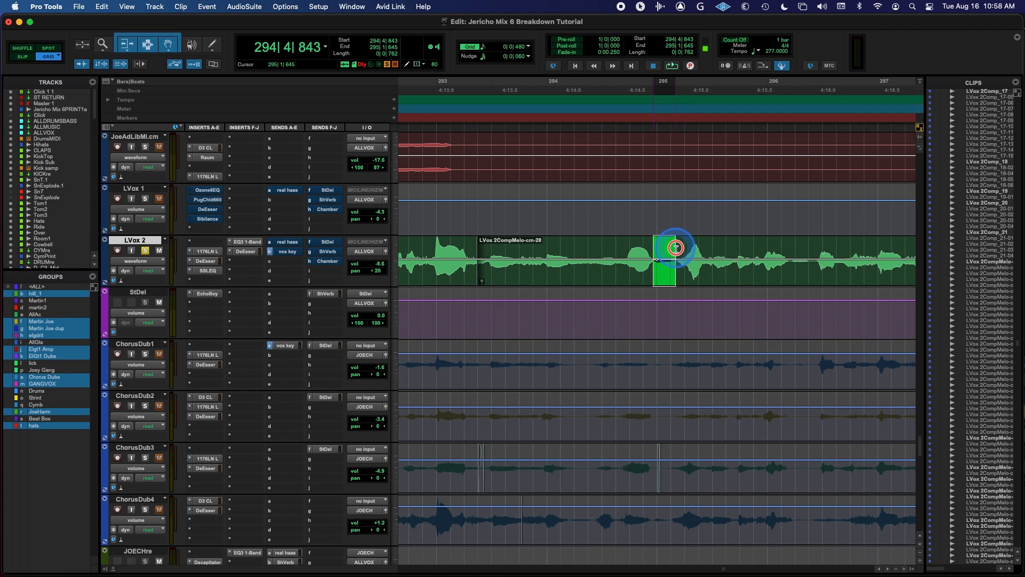
drag(665, 260, 665, 263)
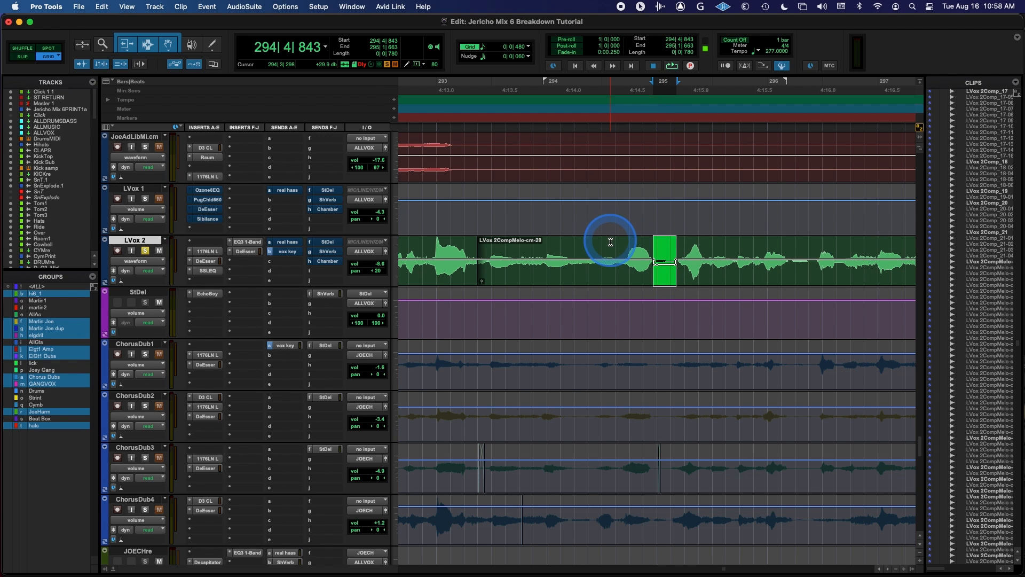
click(791, 251)
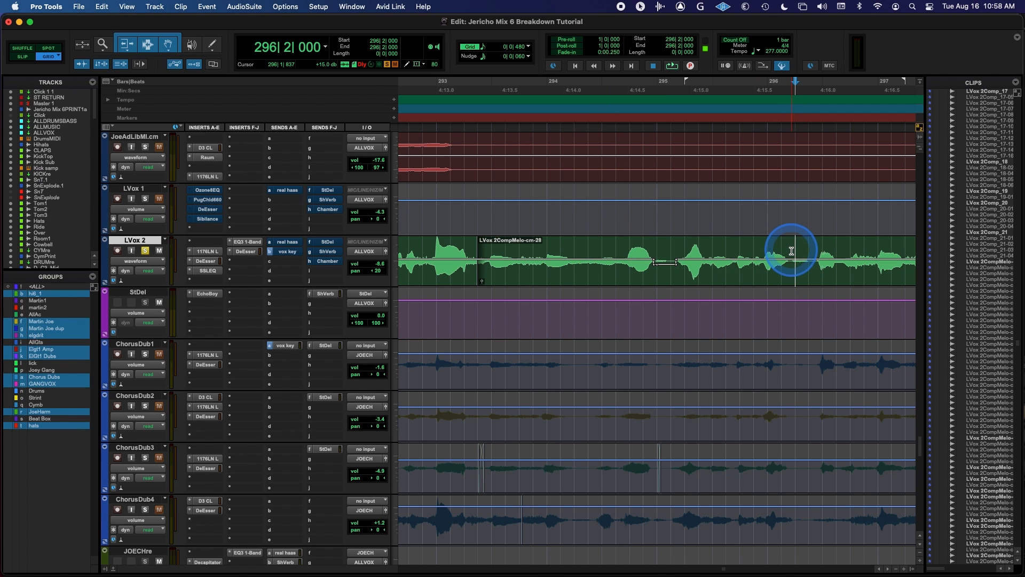
drag(792, 251, 813, 252)
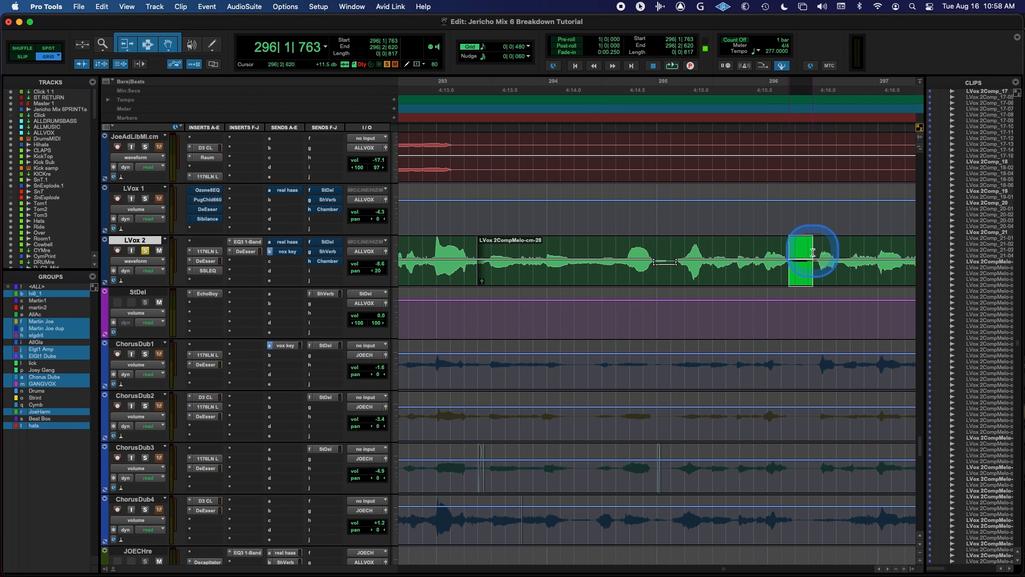
click(777, 250)
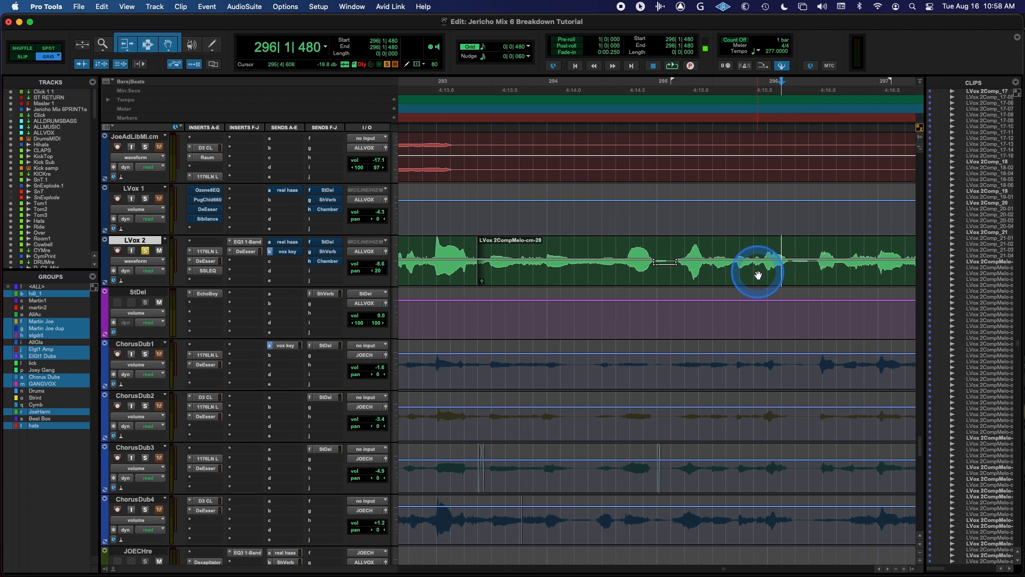
click(763, 246)
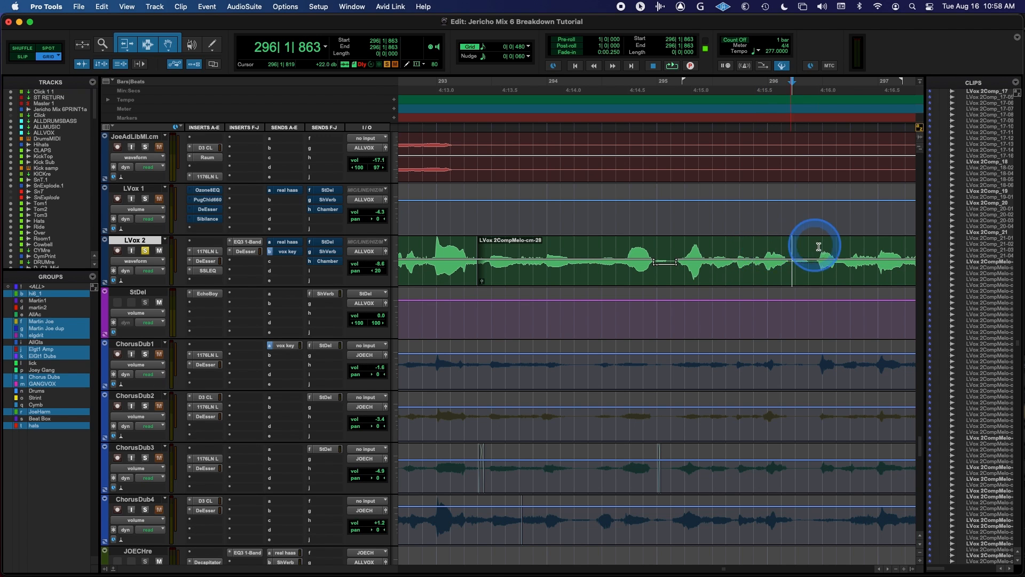
- Use Tab to Transients to move the LVox 2 edit cursor to the next phrase start at 296|2|849
click(735, 246)
click(727, 248)
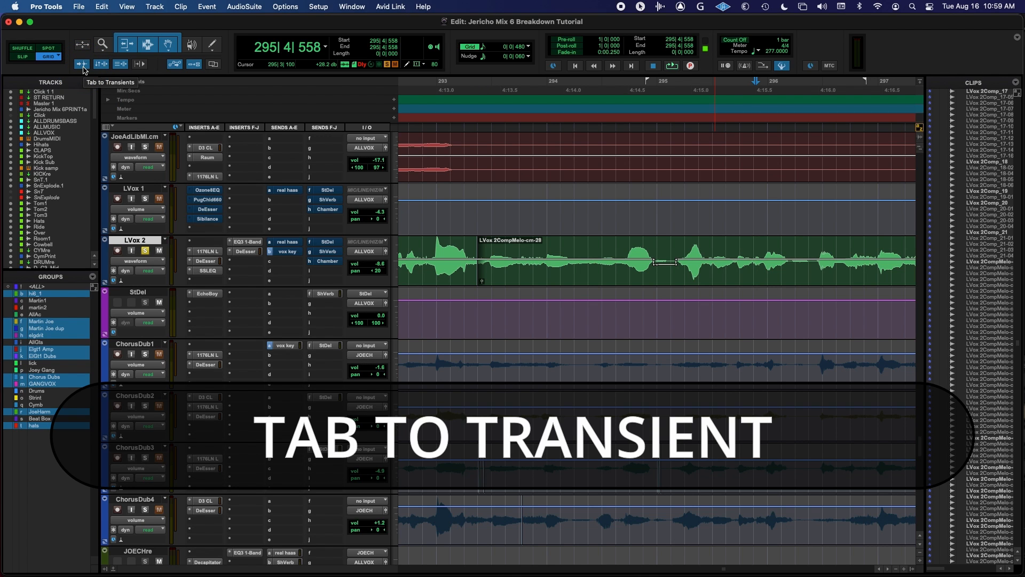
key(Tab)
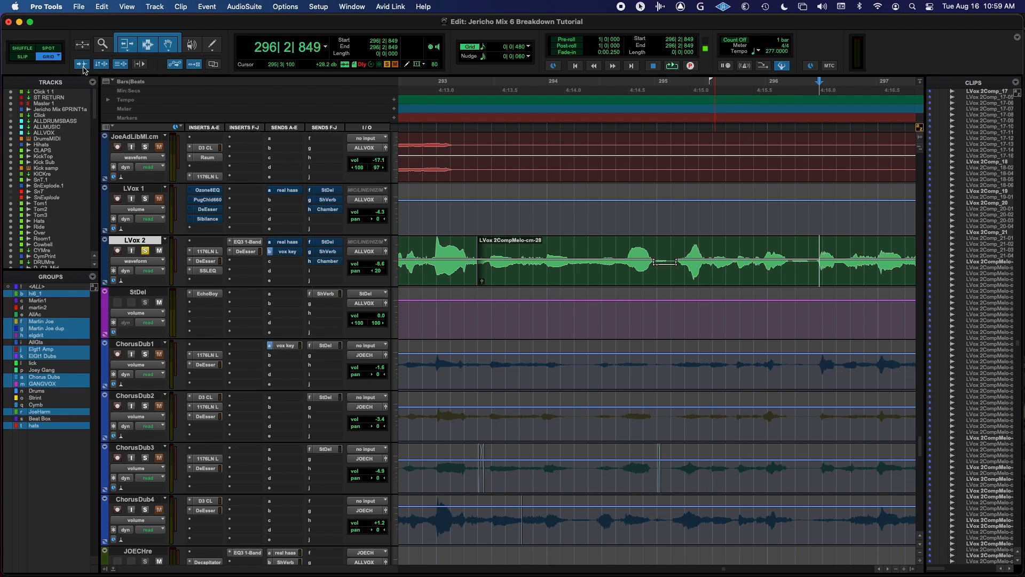
key(Tab)
- Select the LVox 2 gap from 296|1|863 to the transient at 296|2|849 and lower its clip gain
click(84, 69)
click(84, 69)
click(83, 69)
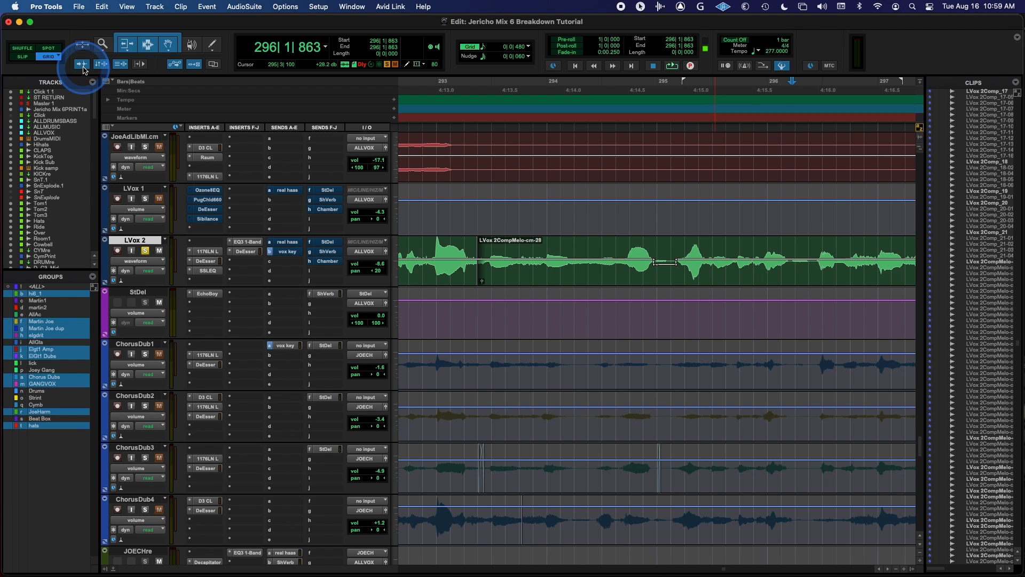
key(shift+Tab)
click(83, 69)
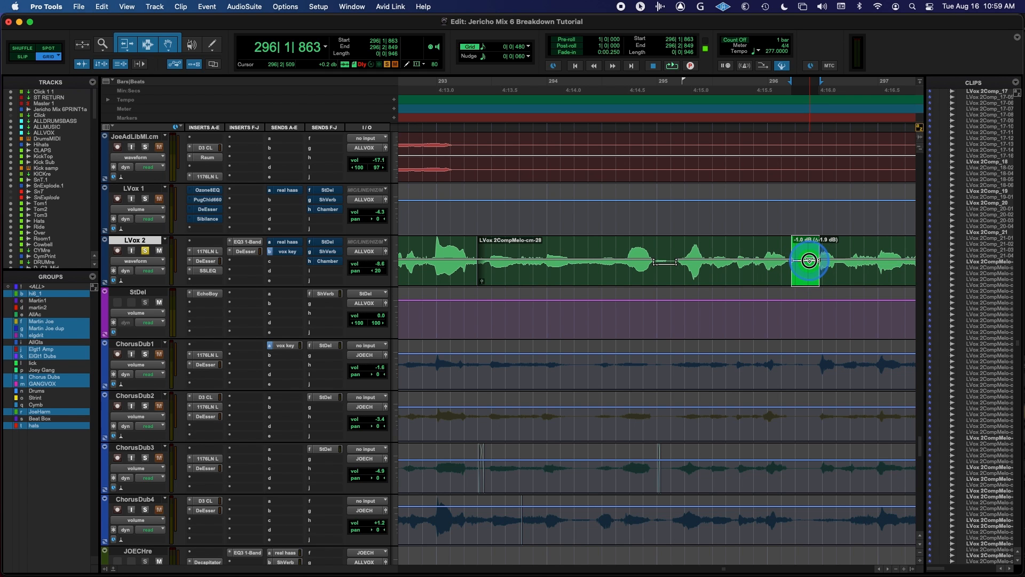
drag(809, 262, 809, 263)
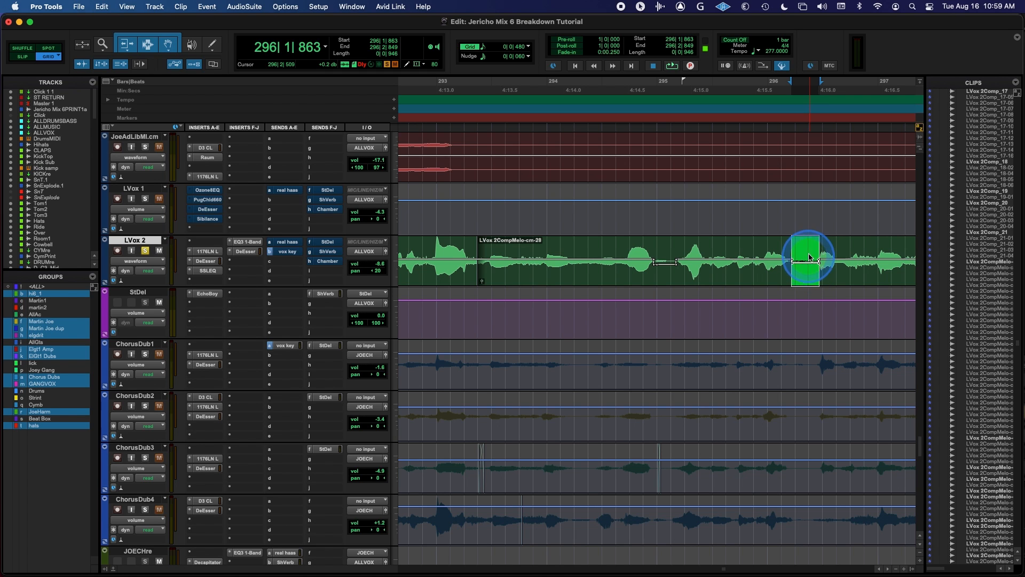
- Play LVox 2 from 296|4|480, and again from 296|1|480, to check the lowered gap and listen on into LVox 2CompMelo-cm-C_02-02
scroll(808, 255, right, 5)
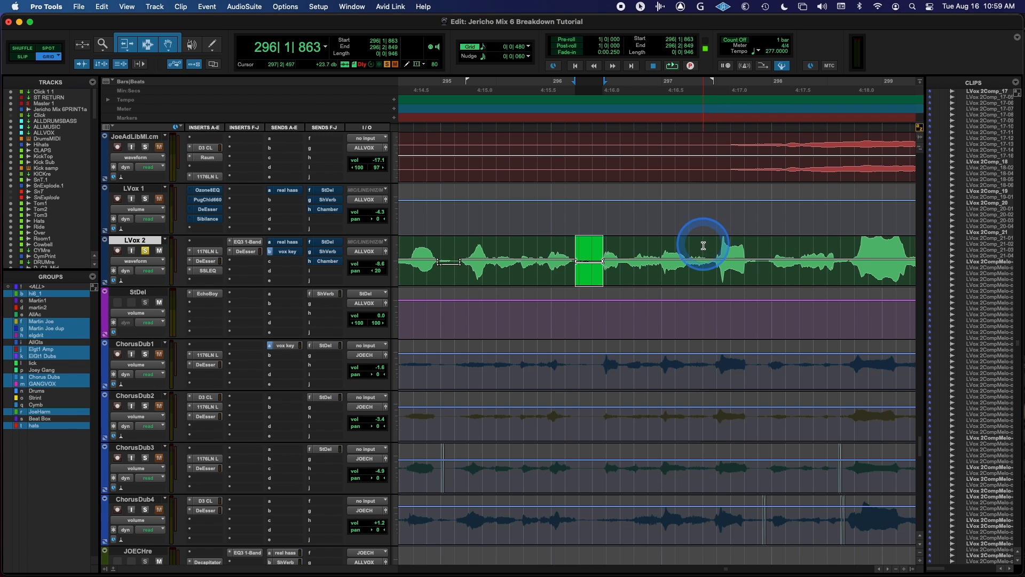
scroll(700, 238, right, 2)
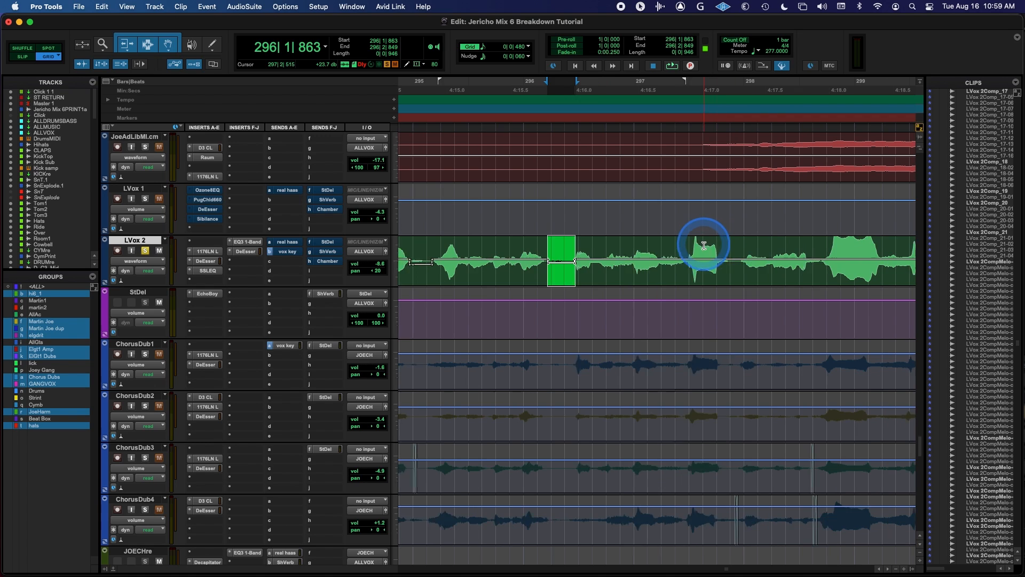
click(593, 249)
key(space)
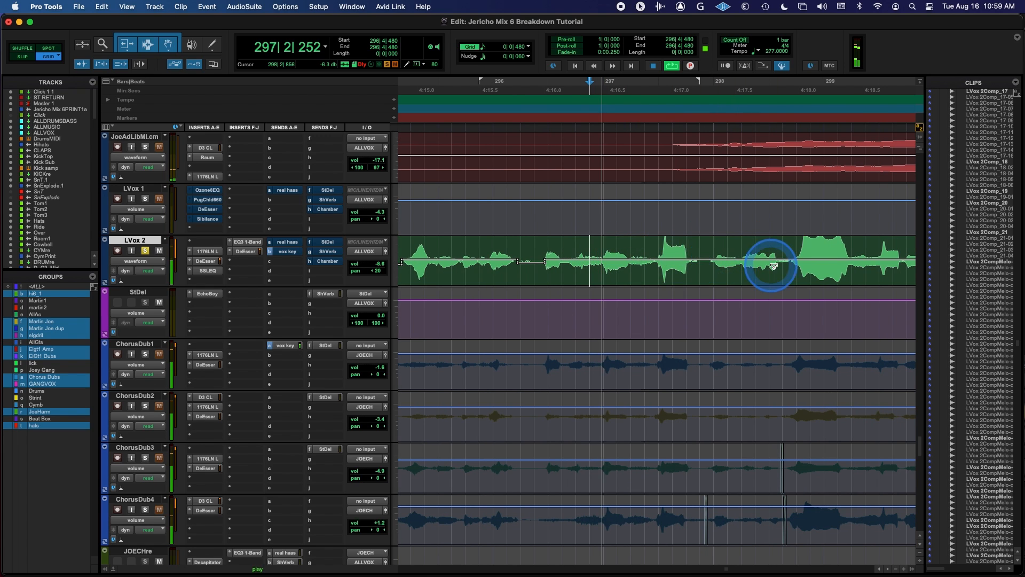
key(space)
click(511, 249)
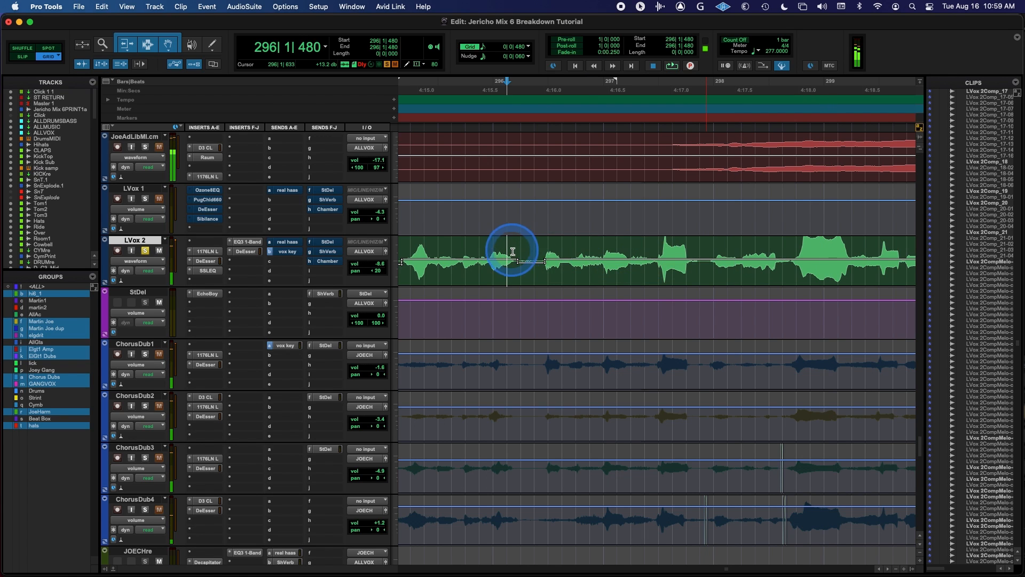
key(space)
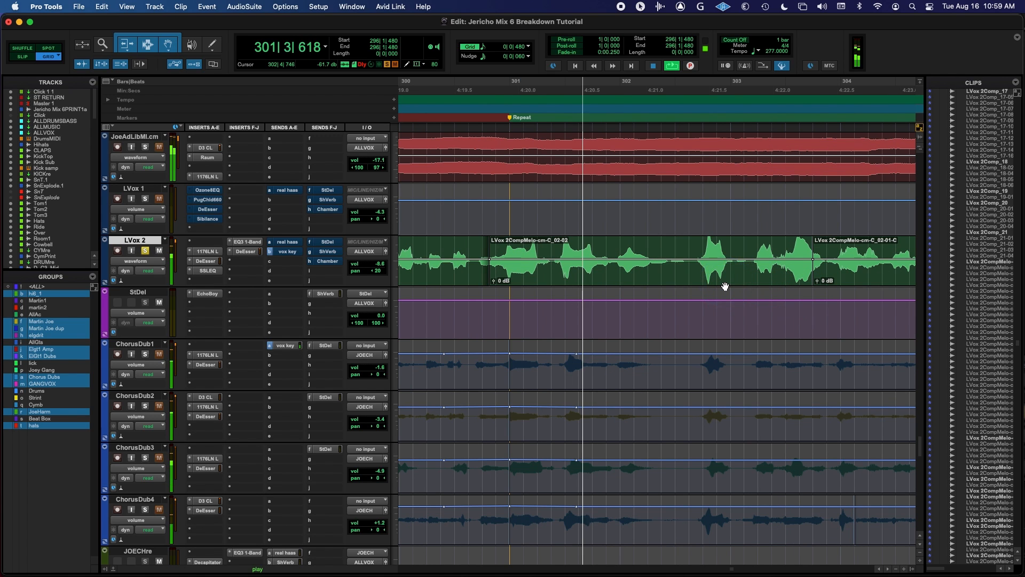
key(space)
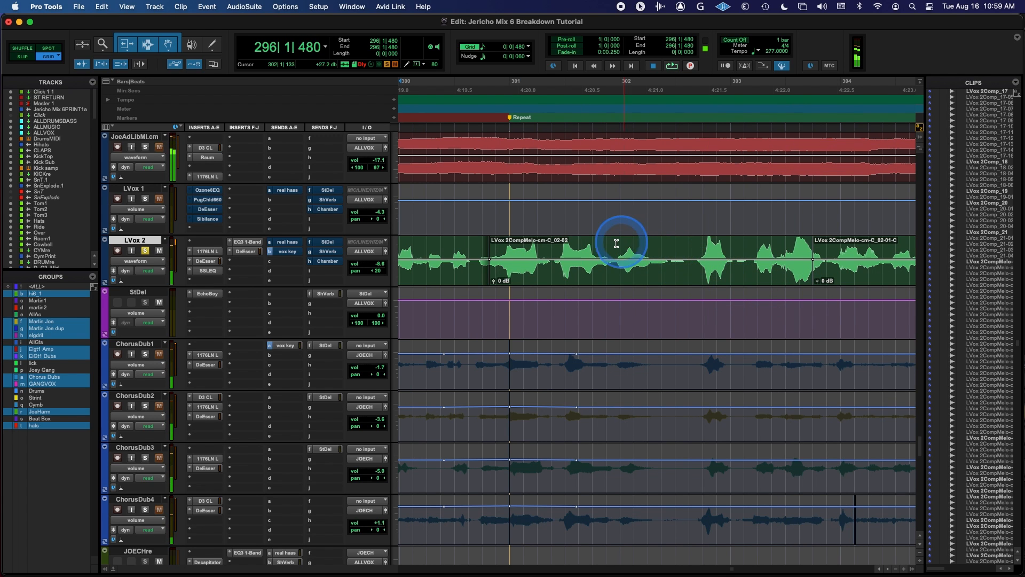
- Select the LVox 2 gap from 302|2|854 to the transient at 302|3|807 and lower its clip gain to about -4.8 dB
click(619, 242)
key(Tab)
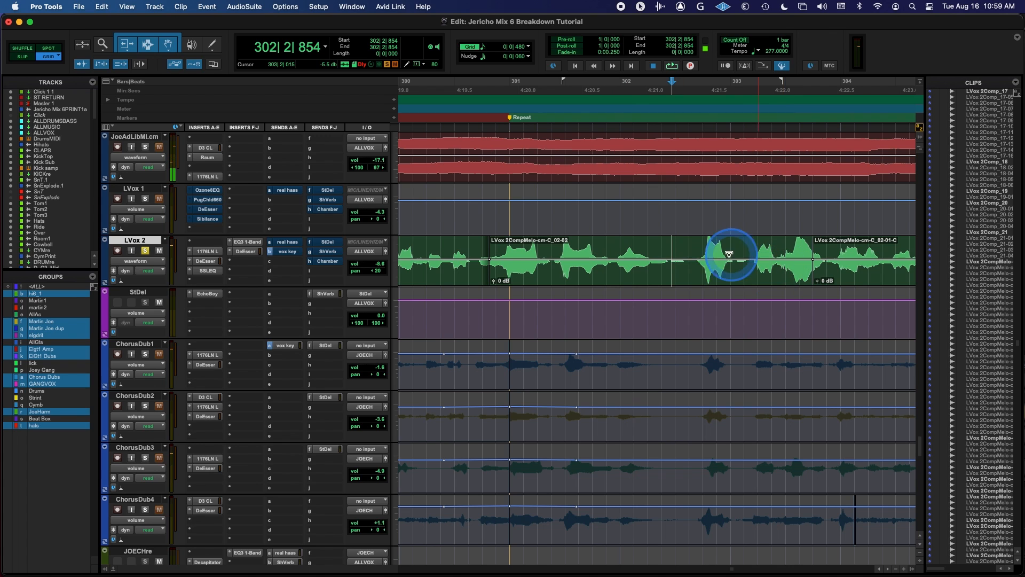
key(shift+Tab)
drag(676, 260, 676, 264)
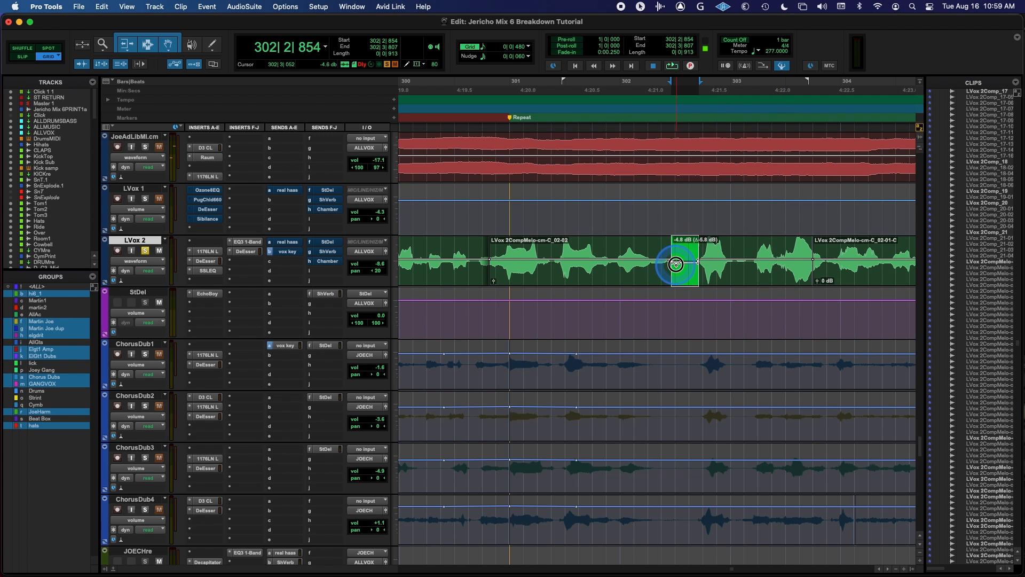
- Play LVox 2 from 301|4|000 to check the lowered gap, and from 303|1|480 to listen for the next spot
click(588, 241)
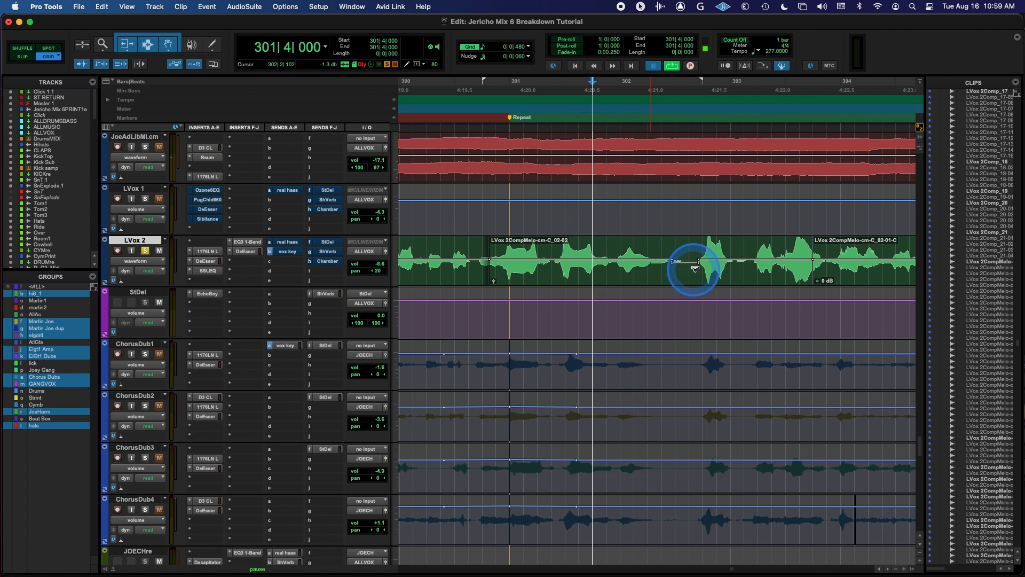
key(space)
key(r)
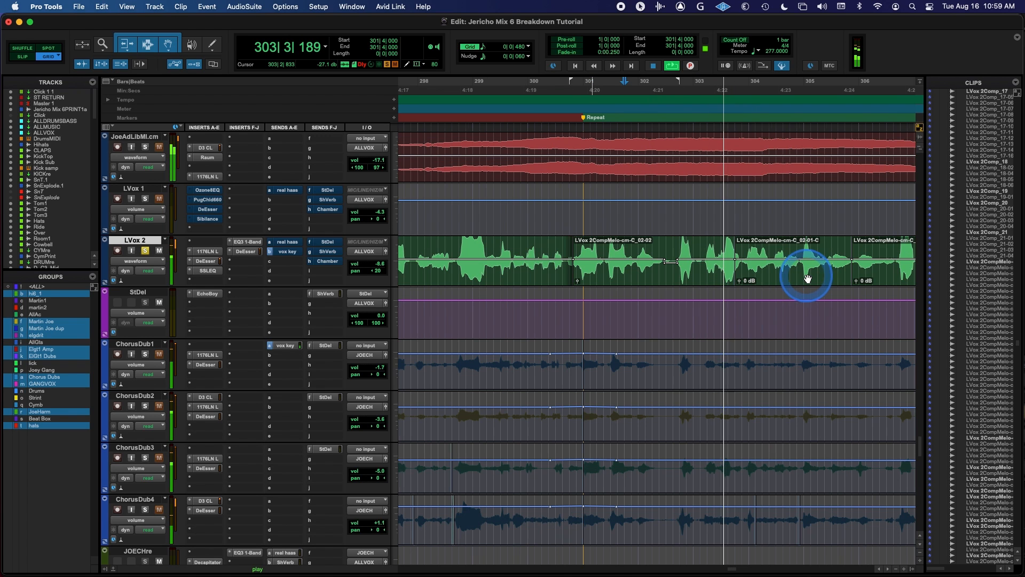
key(space)
click(699, 244)
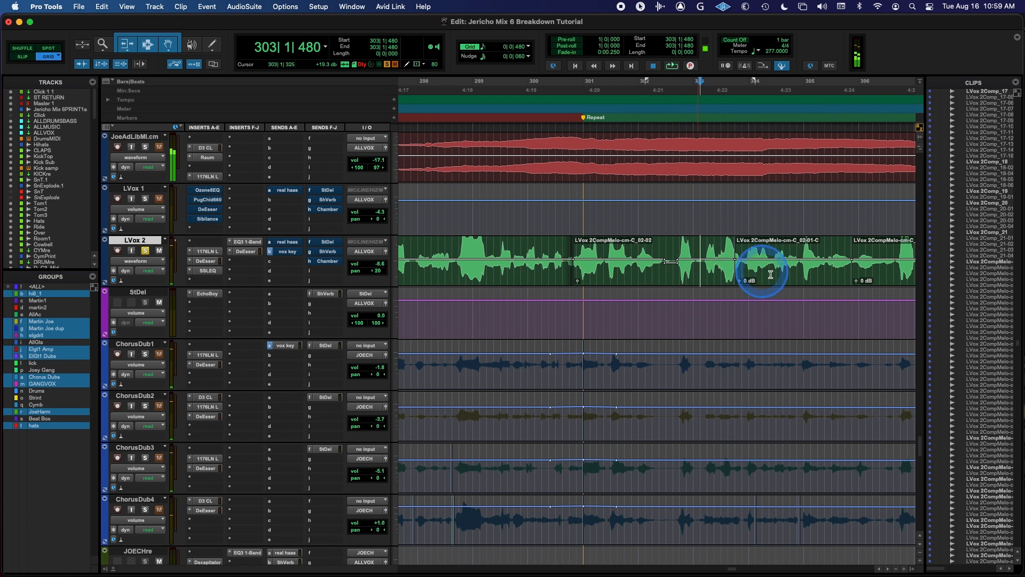
key(space)
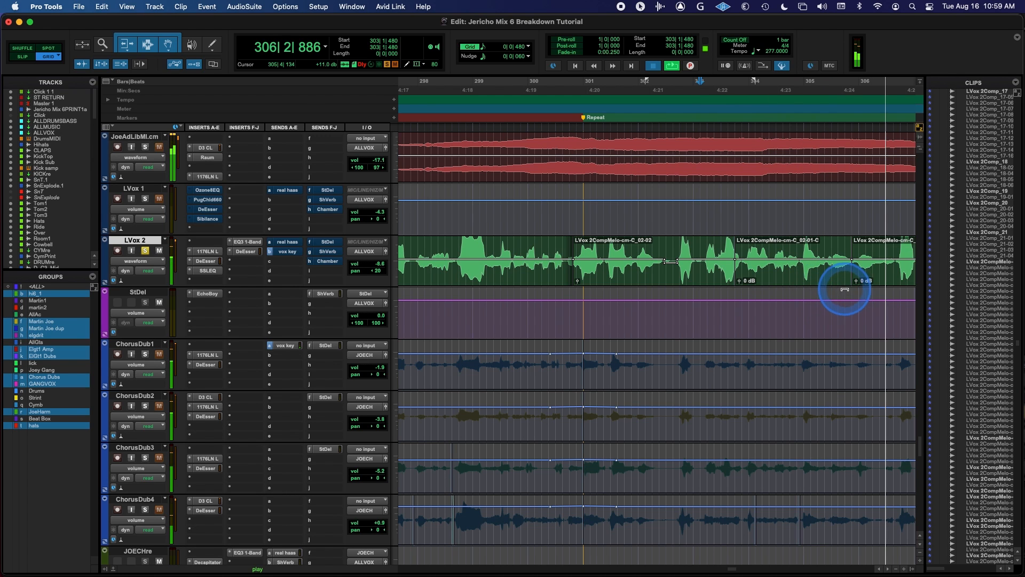
key(space)
- Play LVox 2 from 305|2|000, 303|3|000 and 304|4|000 to audition the phrase leading into LVox 2CompMelo-cm-C_02-03
click(820, 247)
key(t)
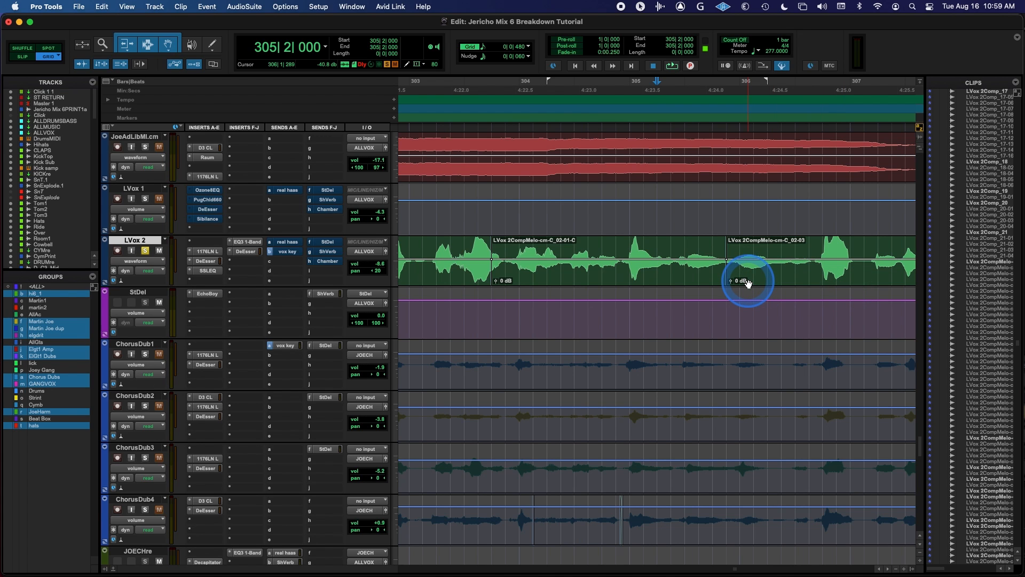
key(space)
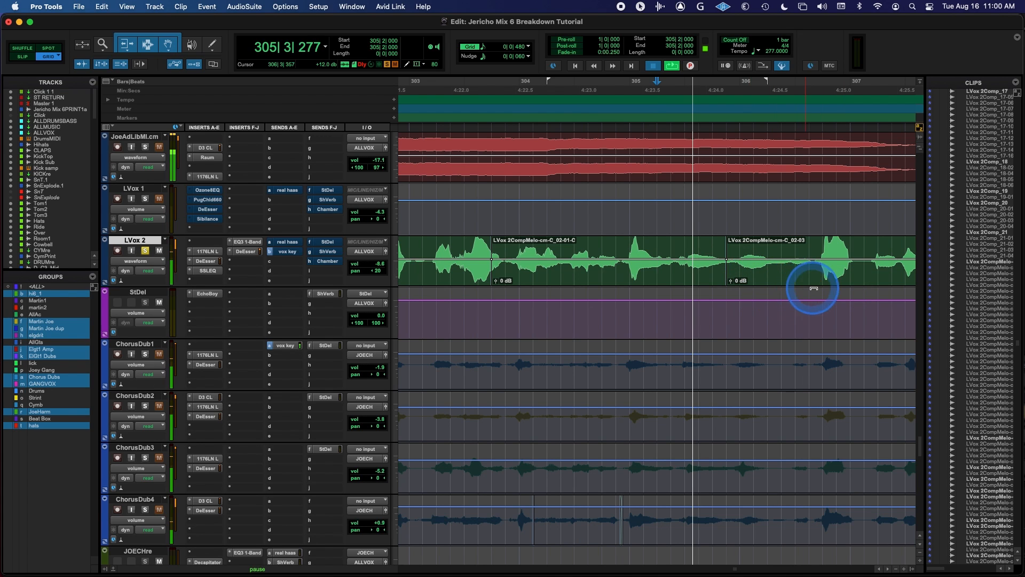
key(space)
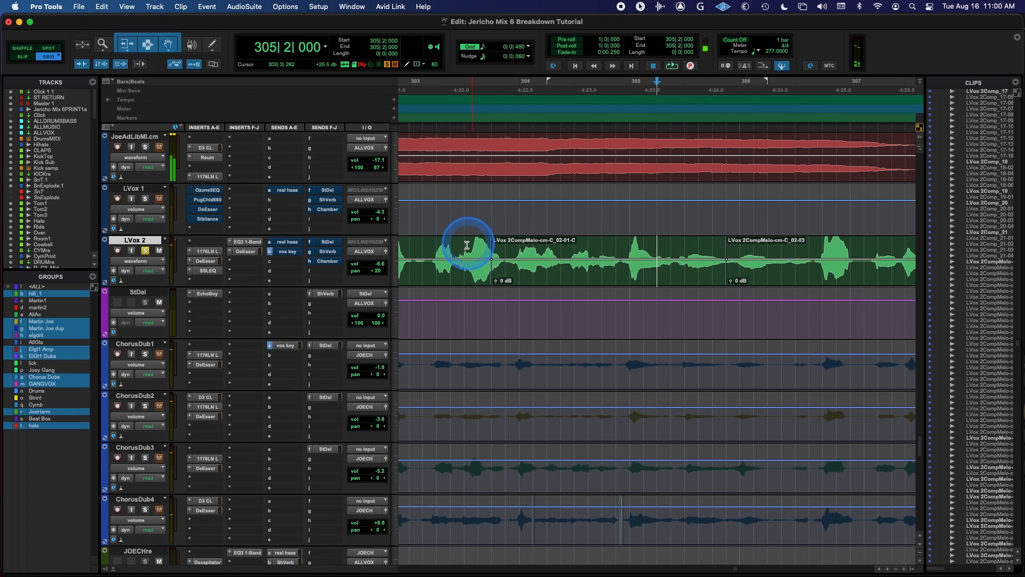
click(465, 244)
key(space)
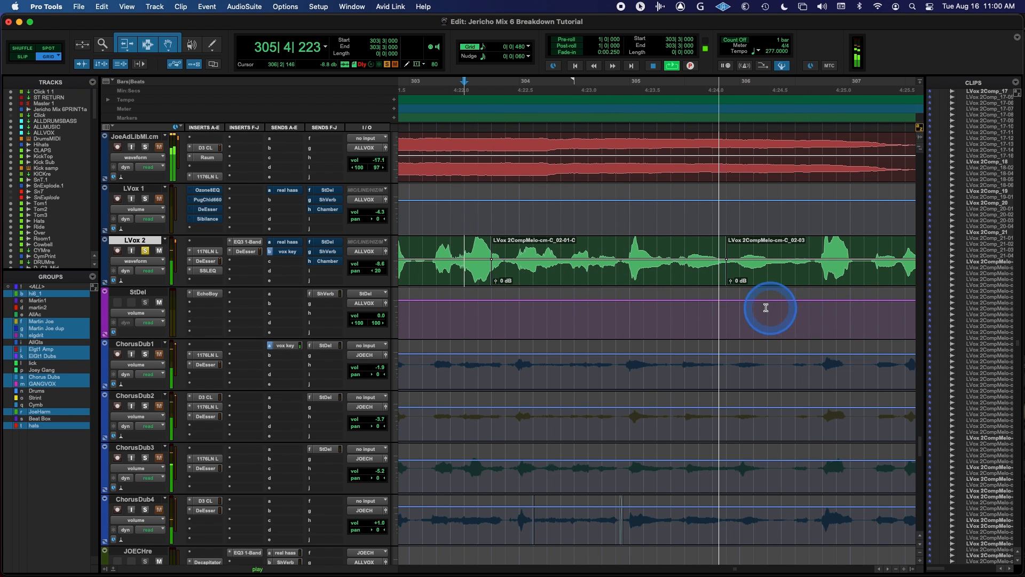
key(space)
click(601, 246)
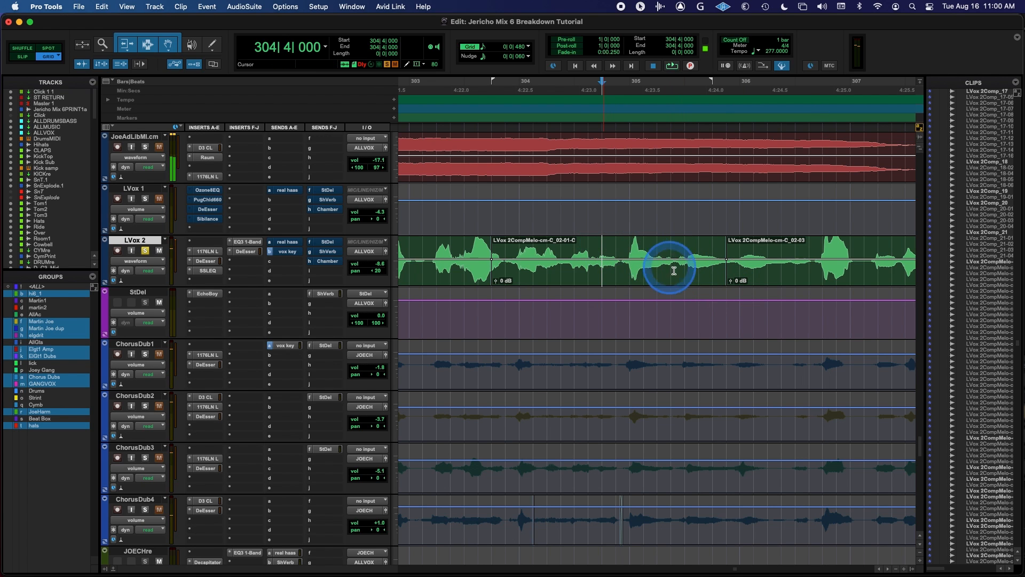
key(space)
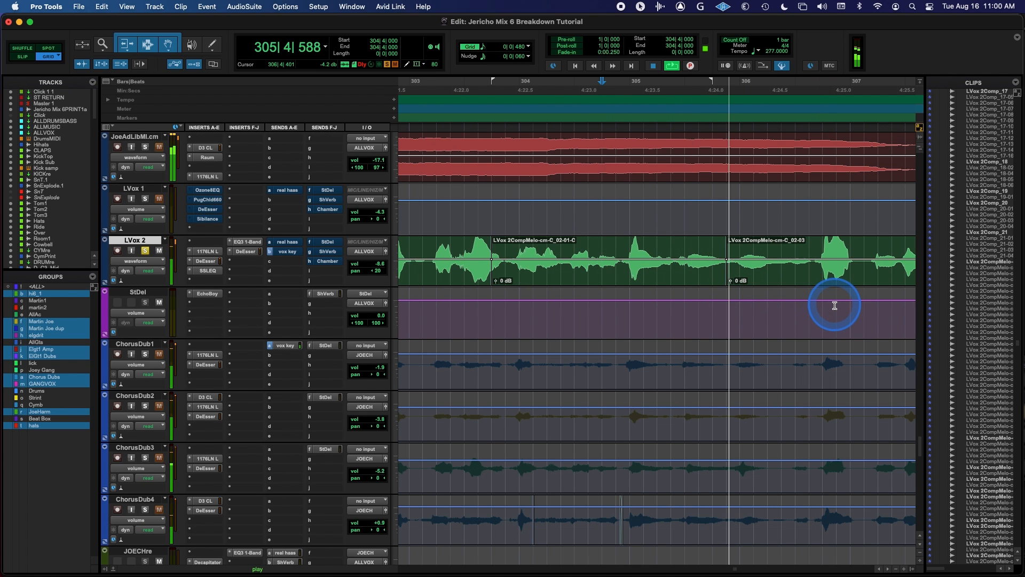
key(space)
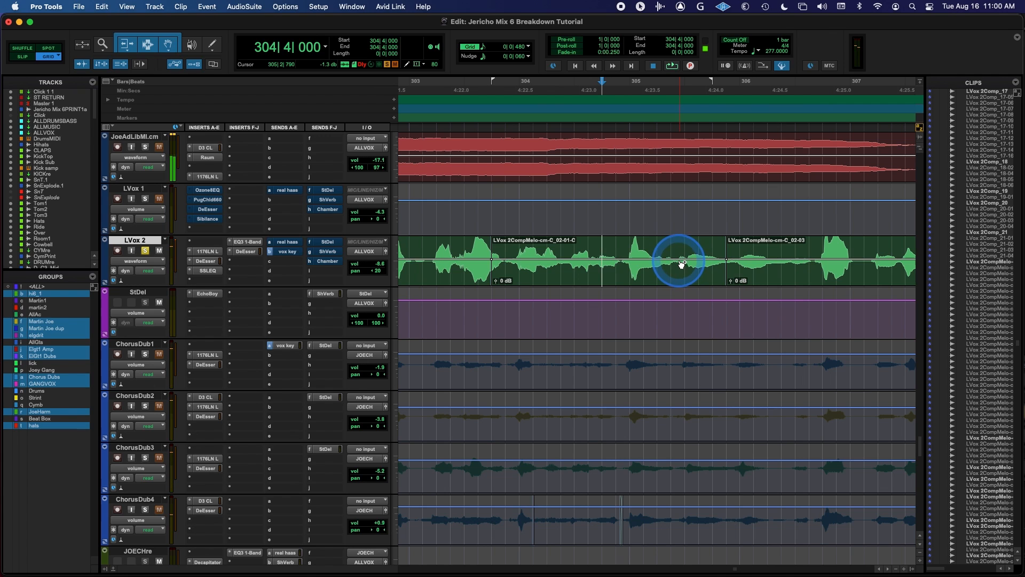
- Add clip gain breakpoints around the LVox 2 gap from about 305|2 to 305|3 and dip the gain there to about -5.5 dB
click(679, 260)
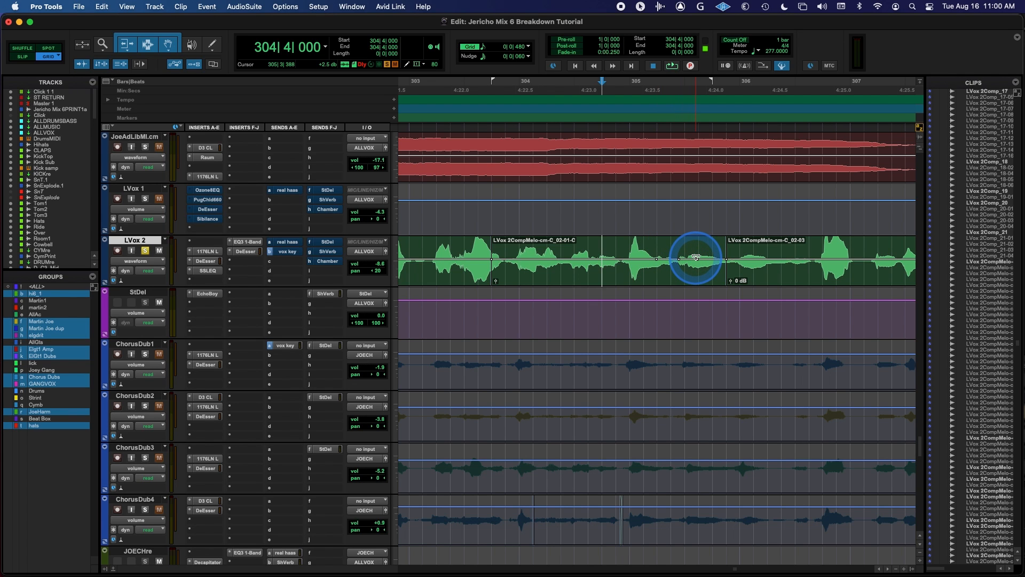
click(680, 260)
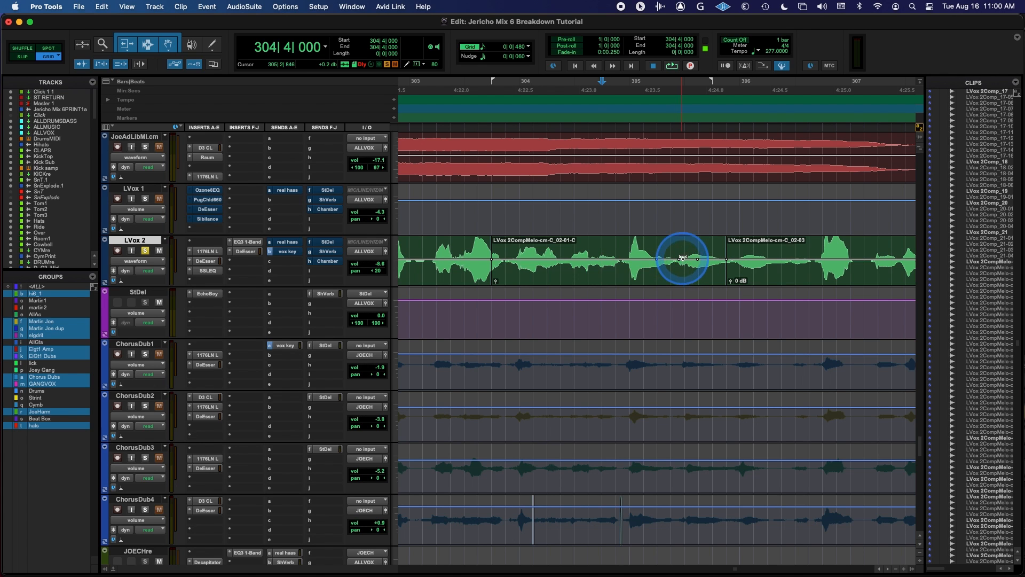
drag(686, 264, 673, 260)
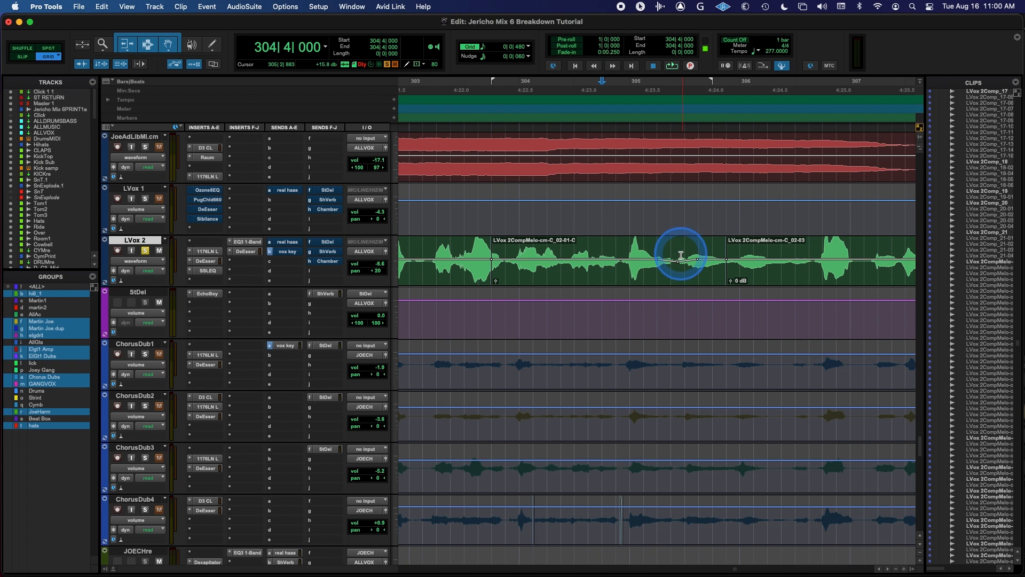
drag(679, 264, 680, 266)
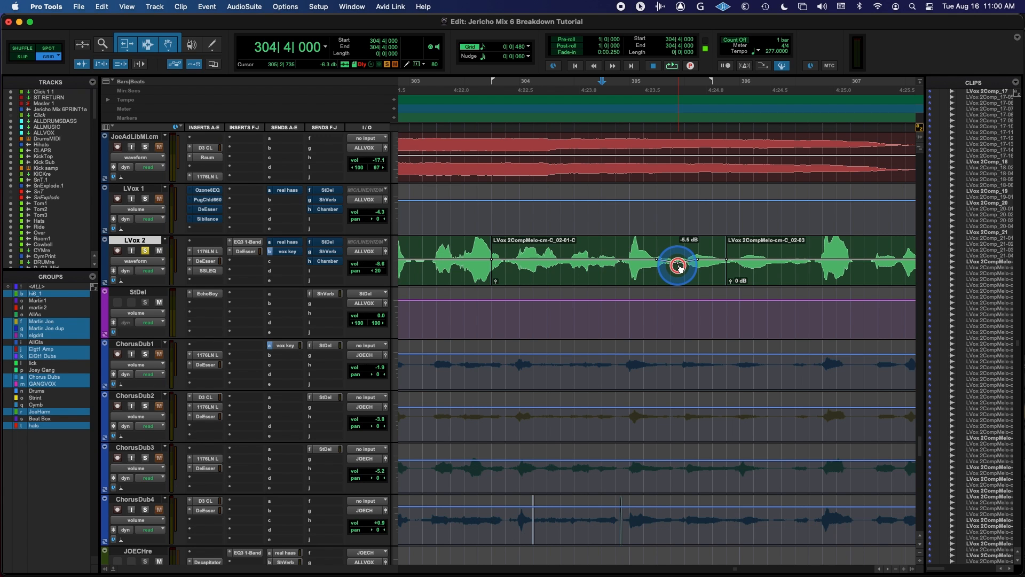
drag(679, 271, 676, 268)
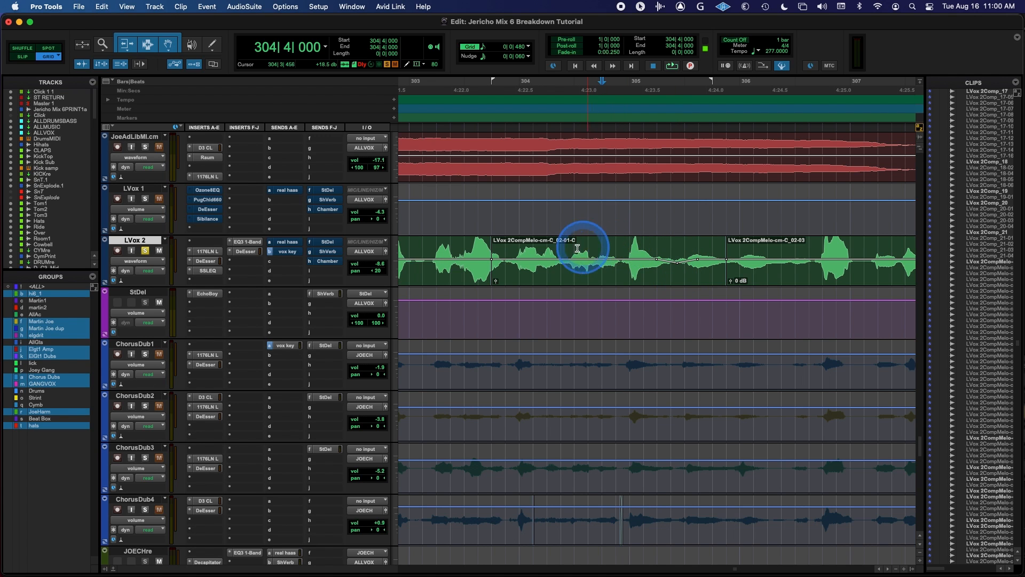
- Play LVox 2 from 304|2|480 to check the clip gain dip, and from 307|4|480 to listen for the next spot
click(556, 248)
key(space)
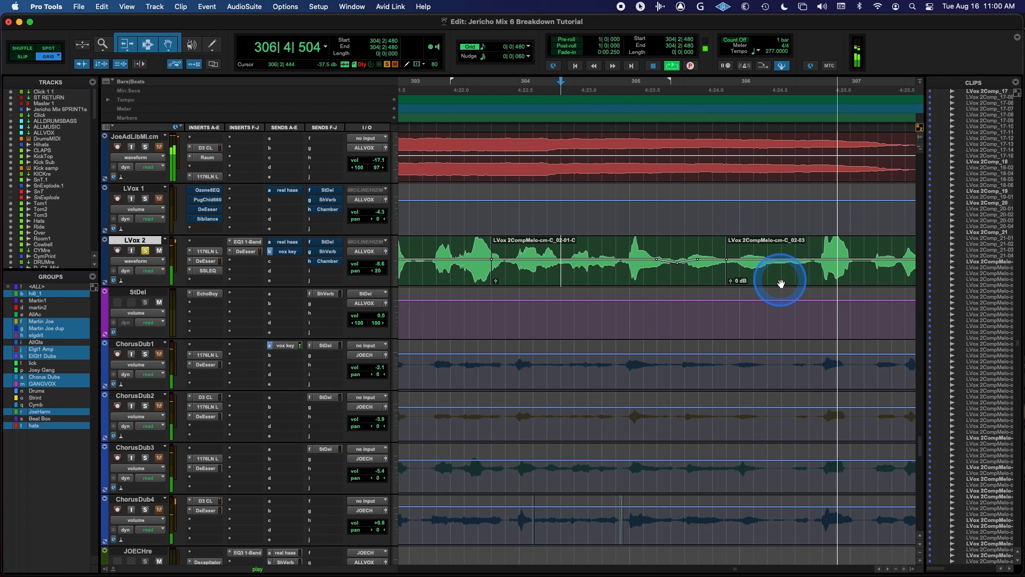
key(r)
key(space)
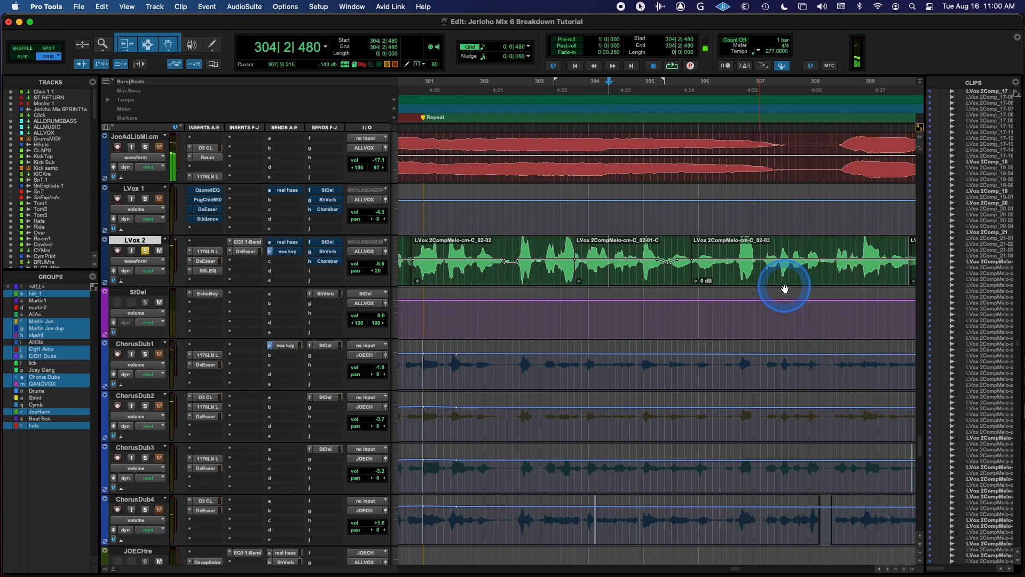
key(t)
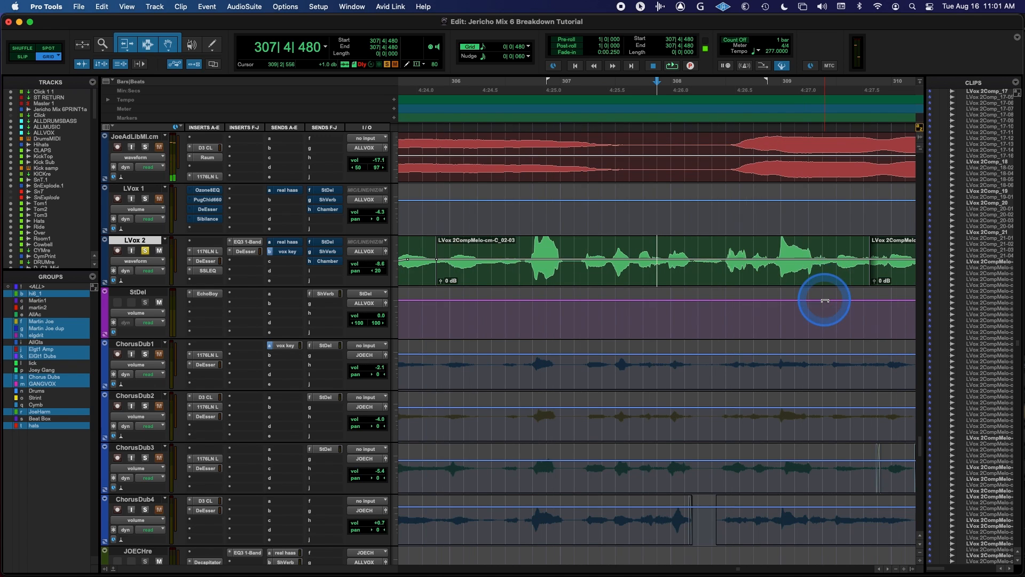
key(space)
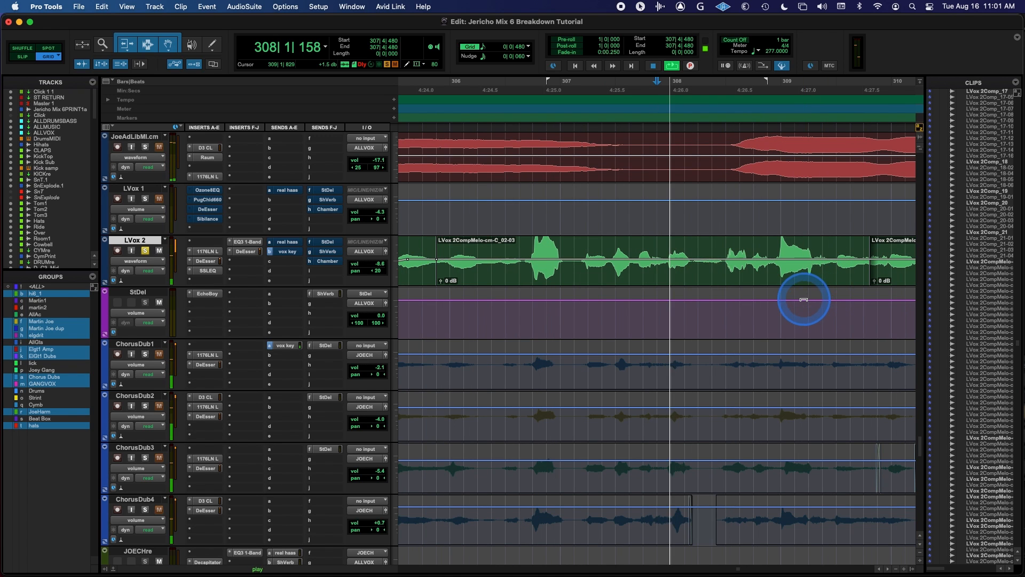
key(space)
- Select the LVox 2 gap from 308|1|828 to the following transient and lower its clip gain
click(686, 248)
click(664, 247)
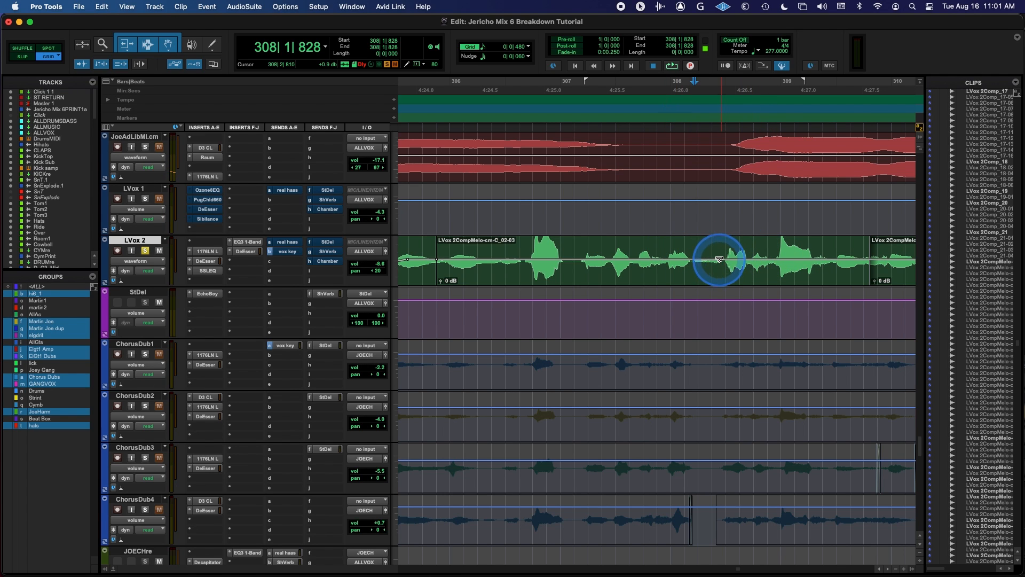
key(shift+Tab)
drag(715, 261, 714, 265)
- Play LVox 2 from 307|2|480 to check the lowered gap after bar 308 and listen on into LVox 2CompMelo-cm-29
click(603, 240)
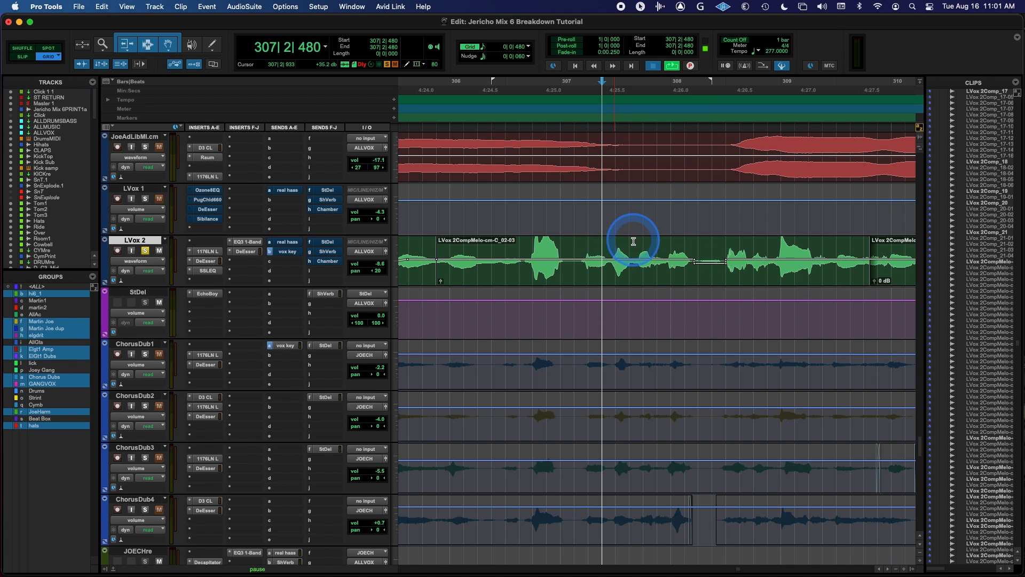
key(space)
key(super+bracketleft)
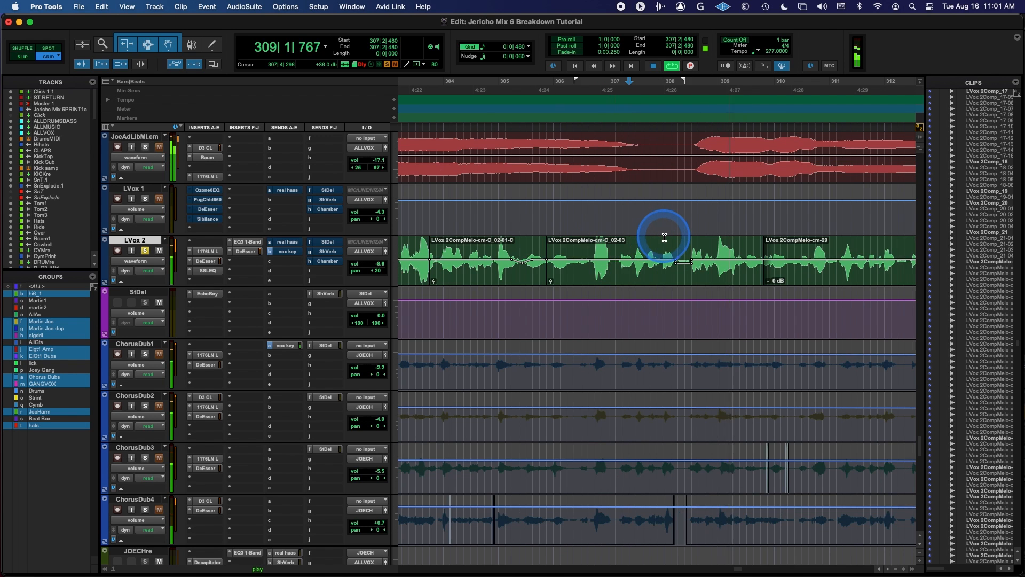
key(super+bracketleft)
key(space)
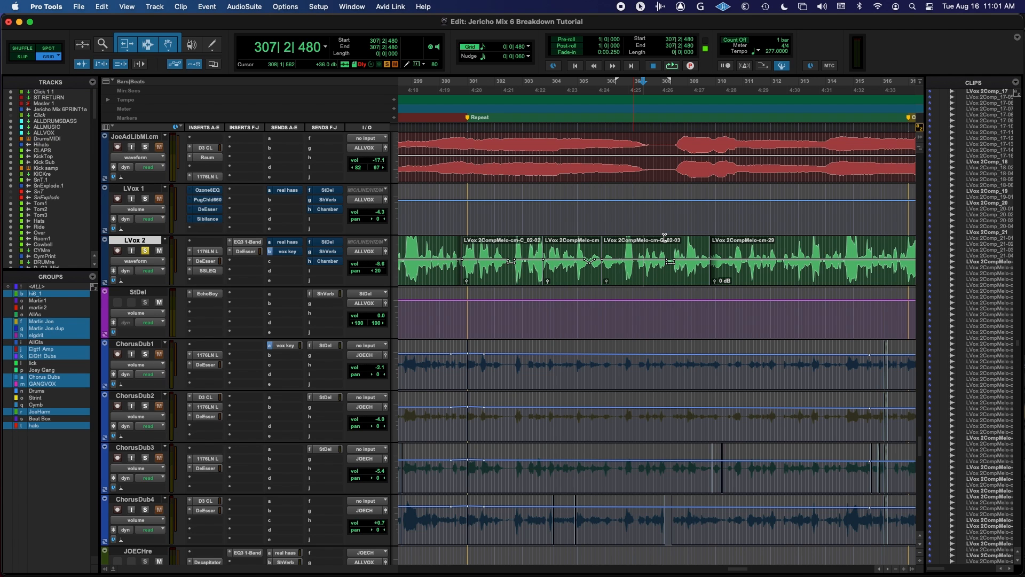
- Select LVox 2CompMelo-cm-29 and examine up close the edit point where it meets the preceding clip
scroll(664, 237, right, 5)
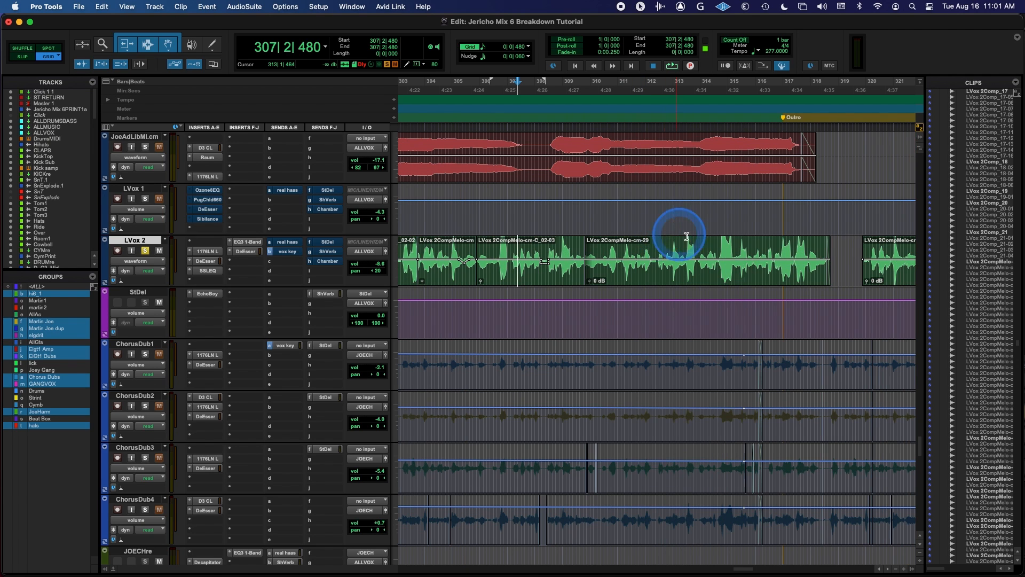
click(606, 270)
key(t)
key(t)
key(t)
key(t)
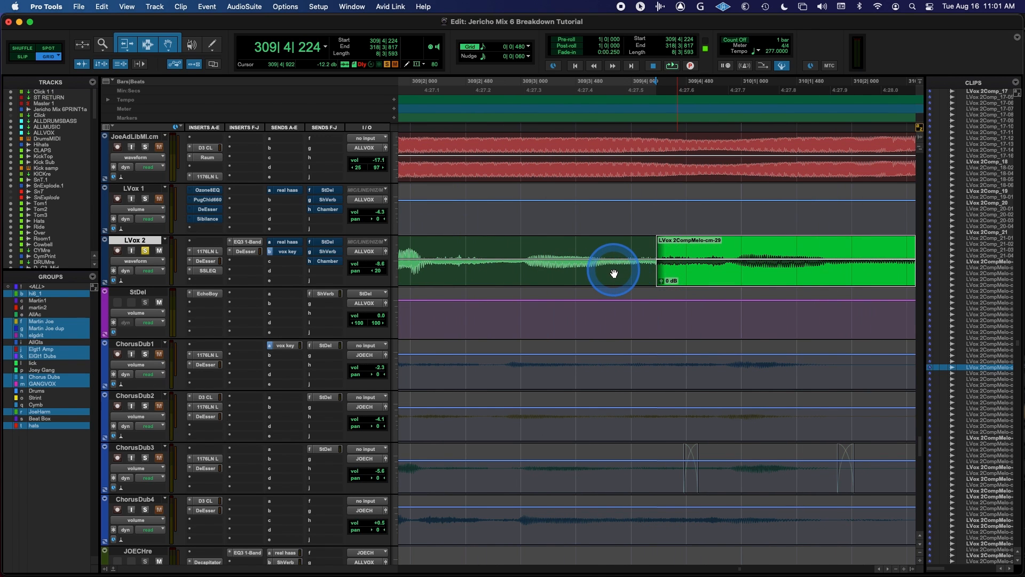
click(614, 274)
click(684, 273)
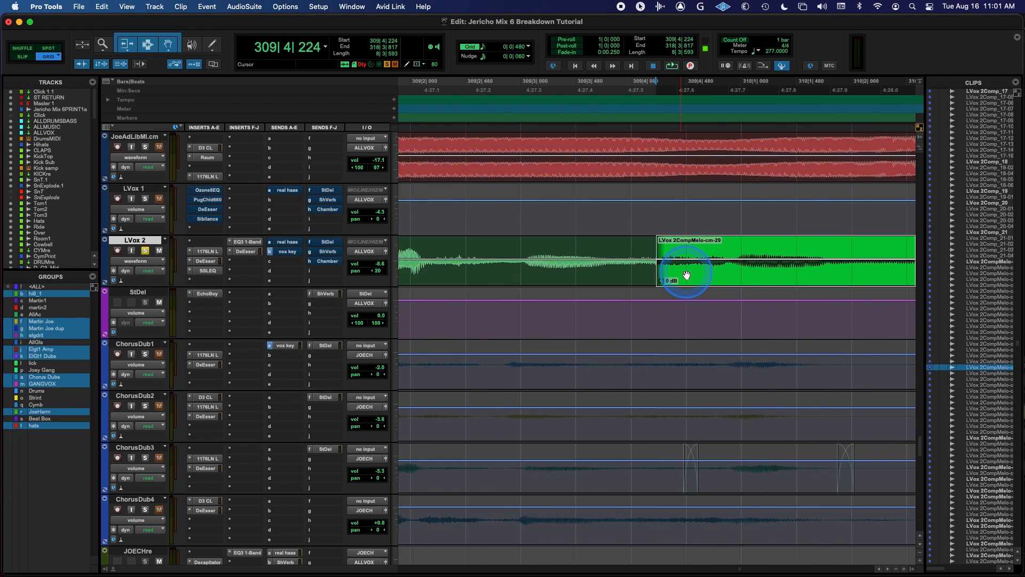
key(t)
key(t)
key(t)
key(t)
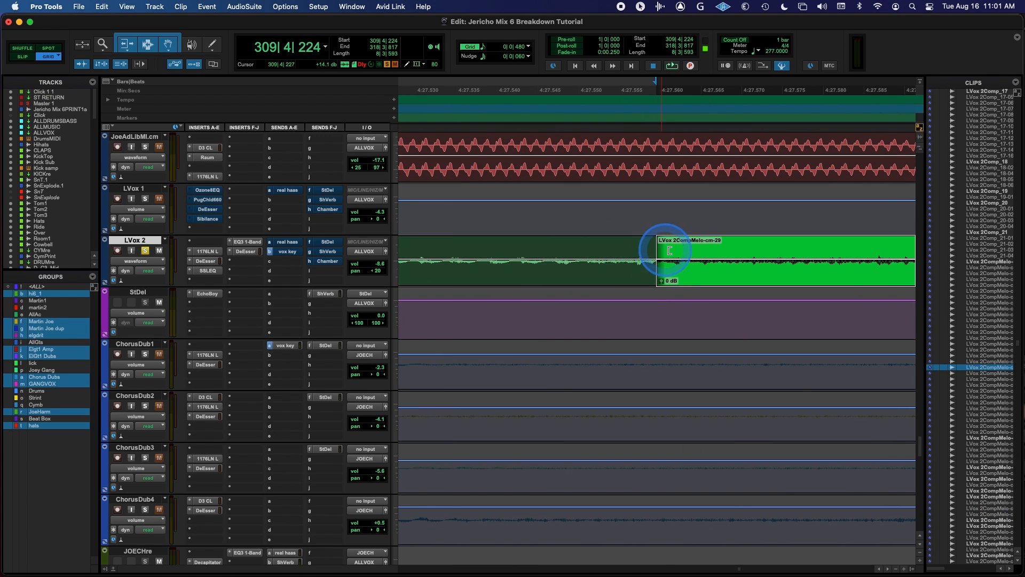
- Try to crossfade the edit before LVox 2CompMelo-cm-29 from 309|4|209 to 309|4|245, skipping invalid fades
drag(641, 248, 672, 250)
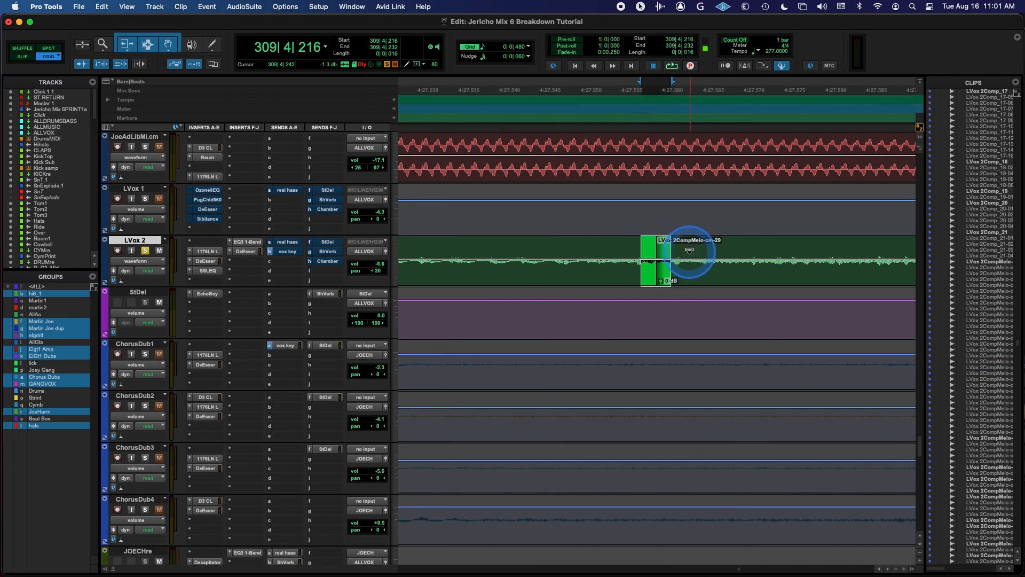
click(636, 252)
drag(638, 253, 674, 251)
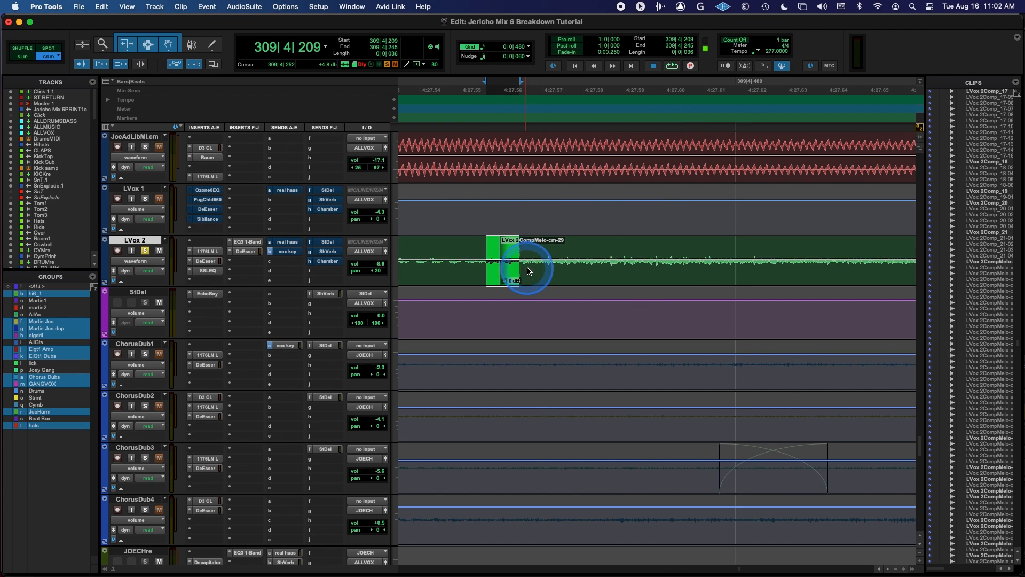
key(f)
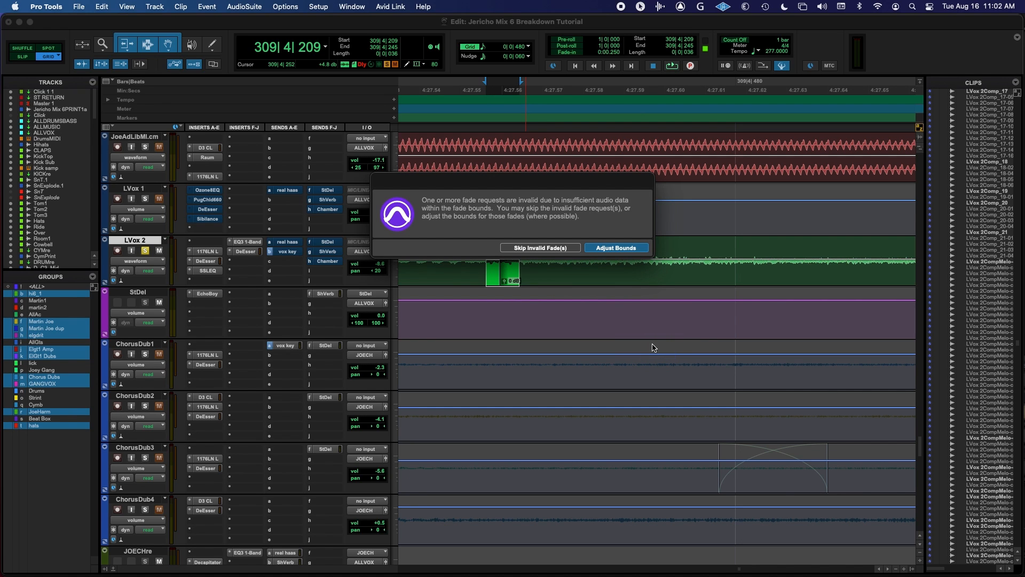
click(545, 249)
- Try extending the start of LVox 2CompMelo-cm-29 earlier, and undo the change
click(526, 255)
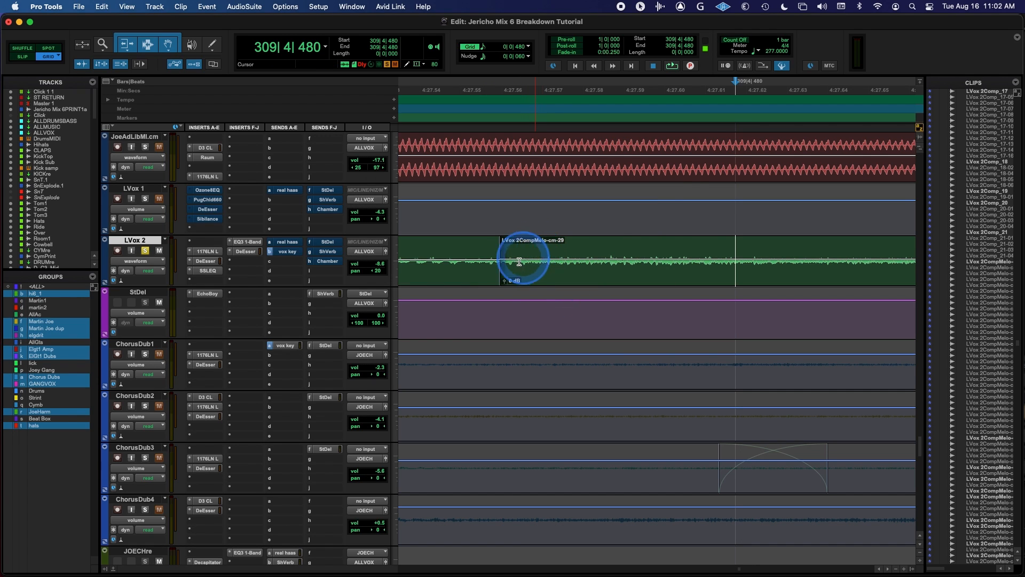
drag(506, 267, 467, 266)
key(super+z)
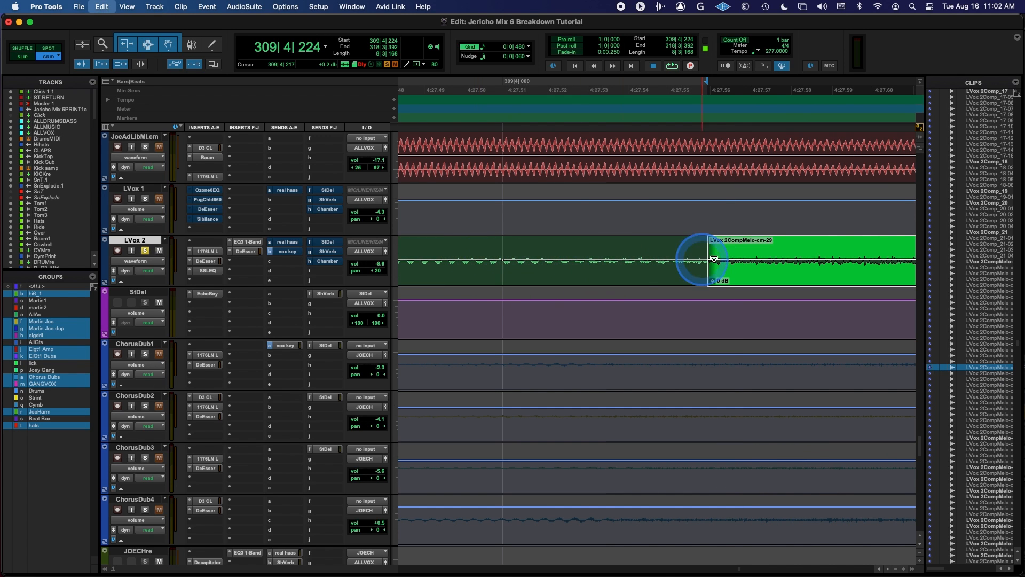
- Move the edit point before LVox 2CompMelo-cm-29 earlier and crossfade it from about 309|4|146 to 309|4|165
key(r)
key(r)
key(r)
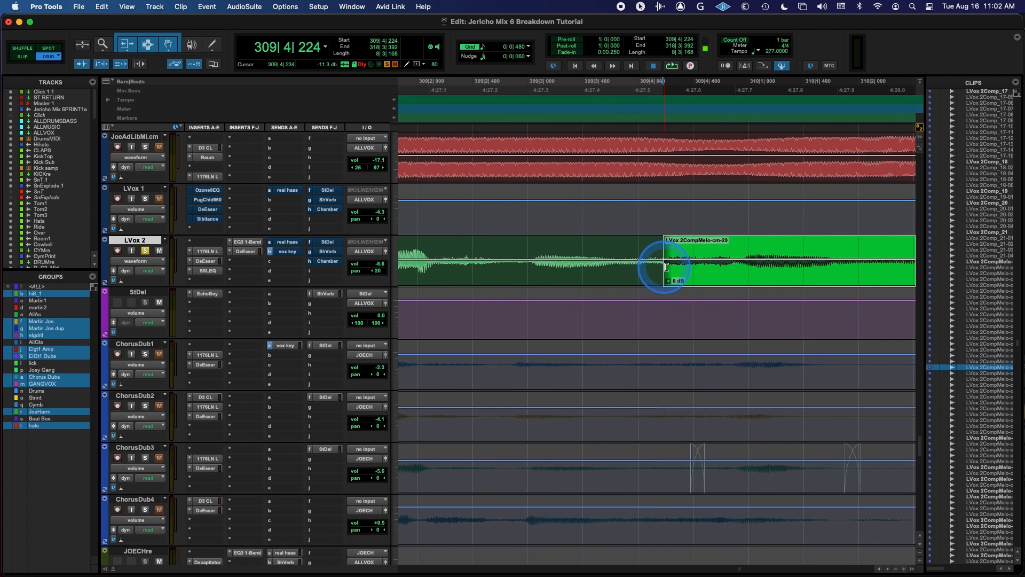
click(660, 268)
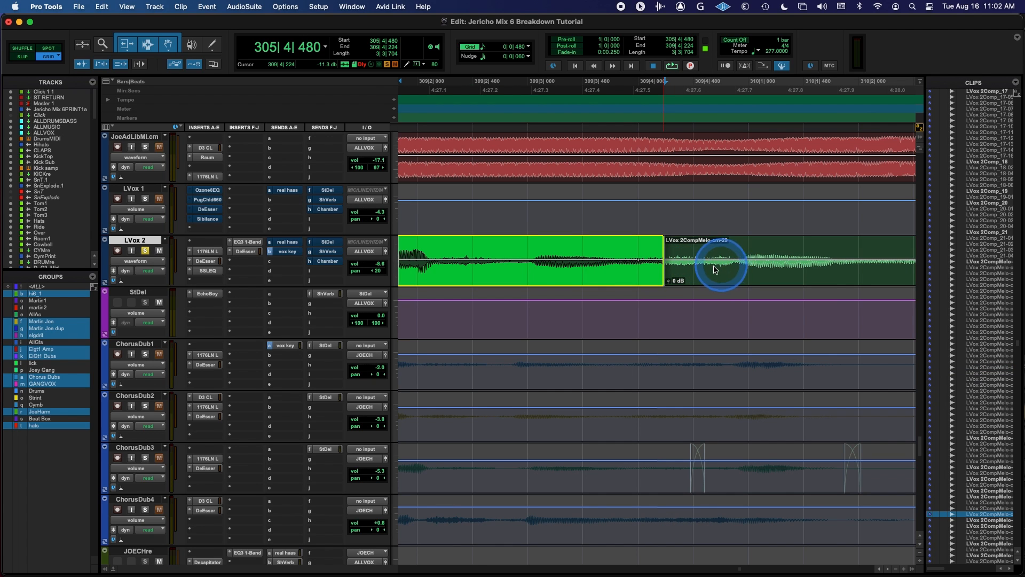
drag(668, 265, 656, 282)
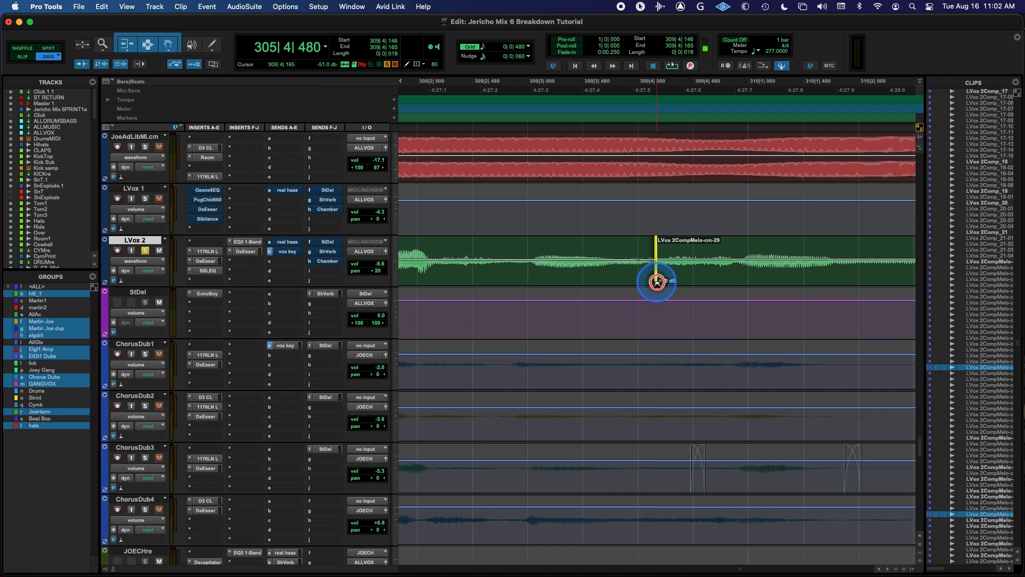
- Play LVox 2 from 309|3|480 to check the adjusted edit into LVox 2CompMelo-cm-29
click(635, 250)
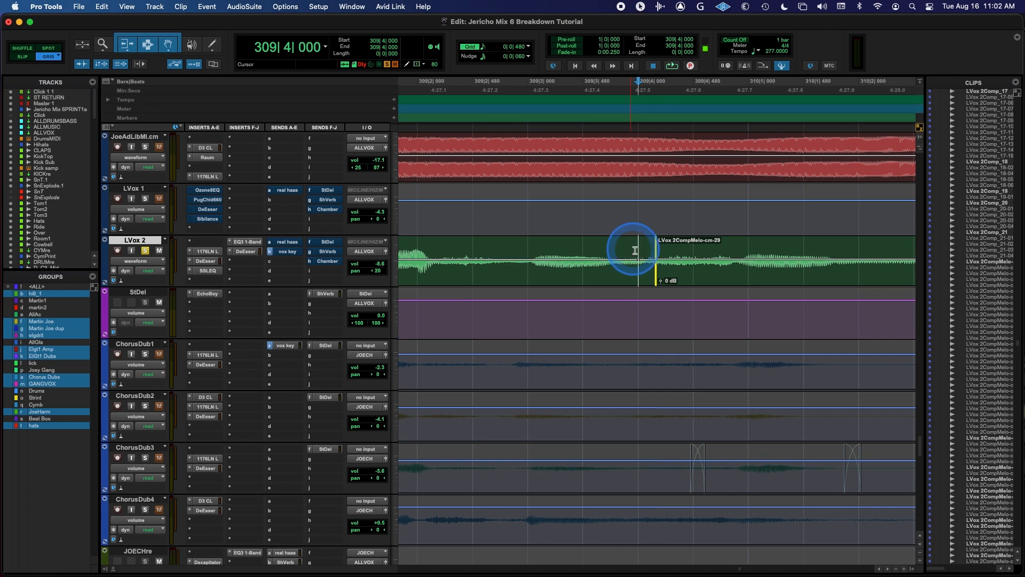
click(591, 245)
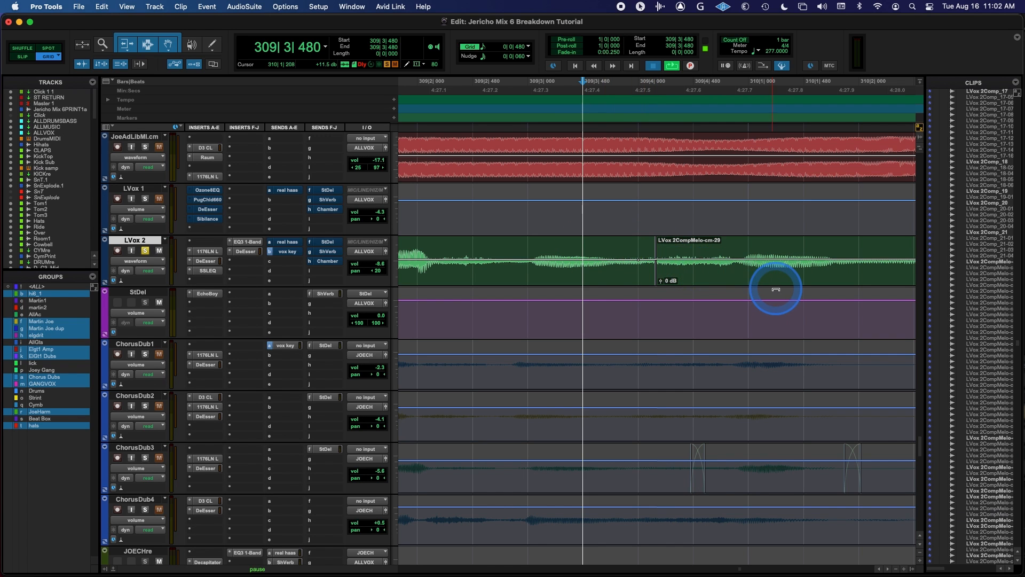
key(space)
key(r)
key(r)
key(r)
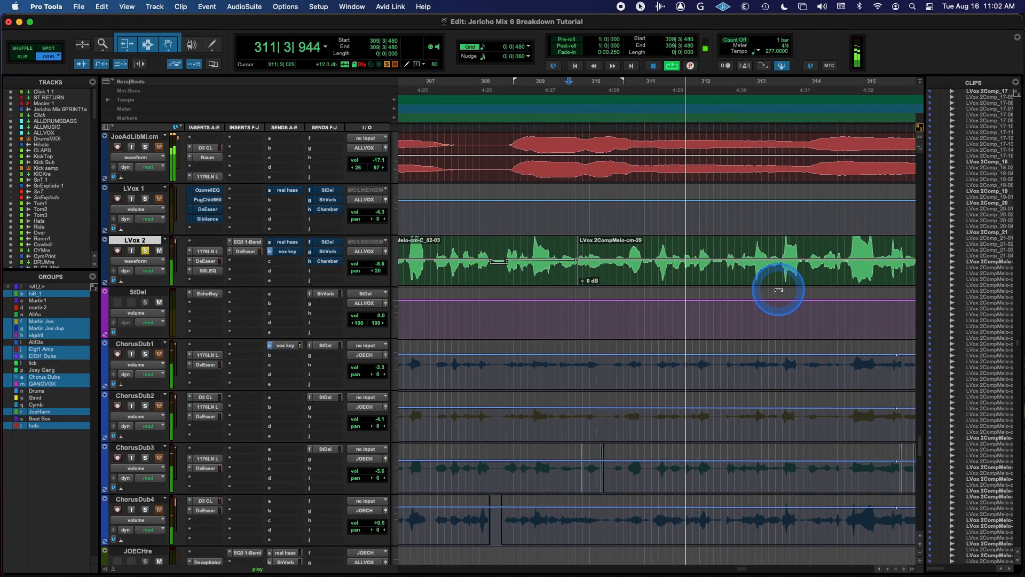
key(space)
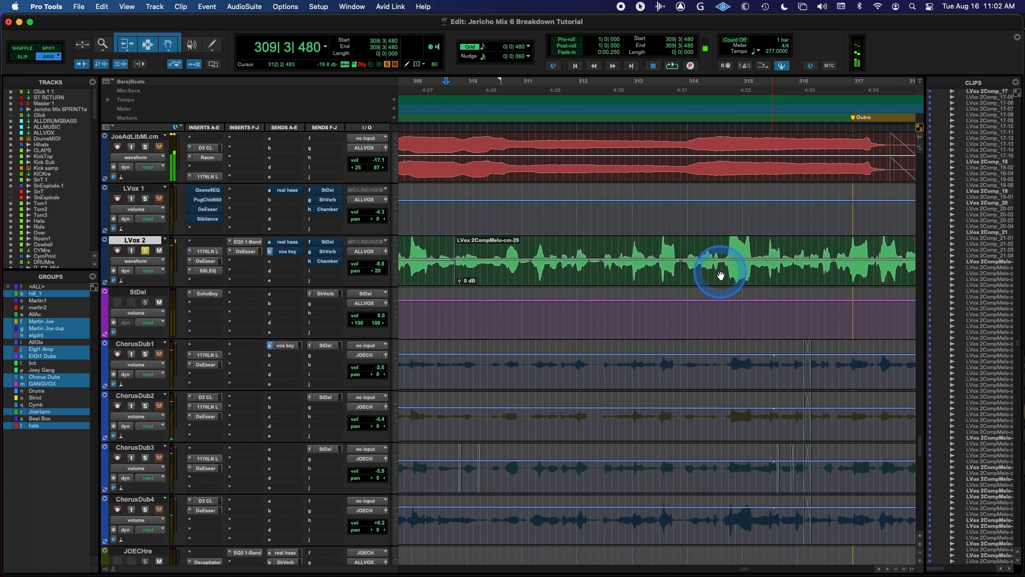
- Select the start edge of LVox 2CompMelo-cm-C_03-01-C in the Outro and audition the clip from 319|4|000
scroll(720, 276, right, 10)
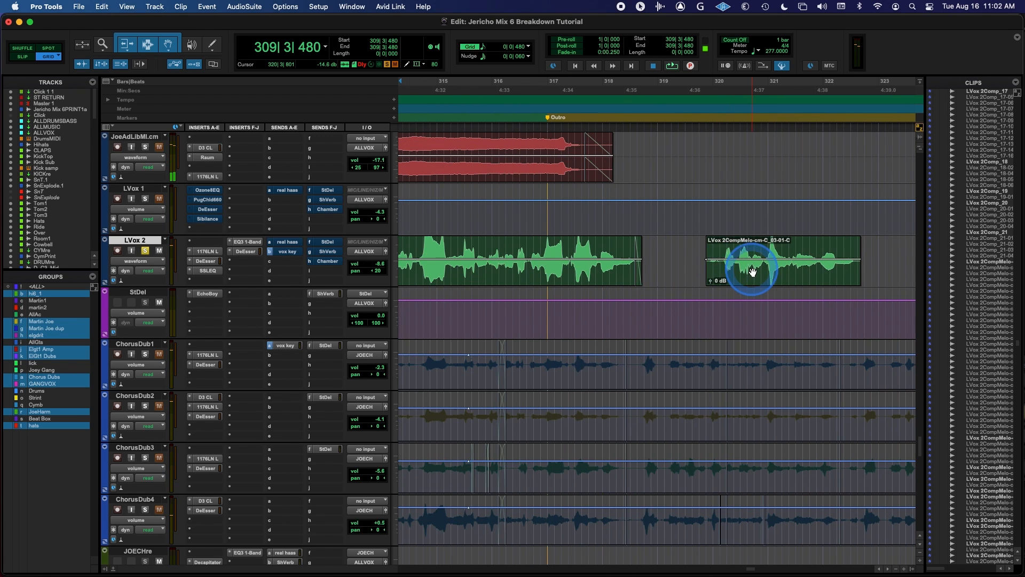
drag(702, 257, 713, 253)
click(697, 256)
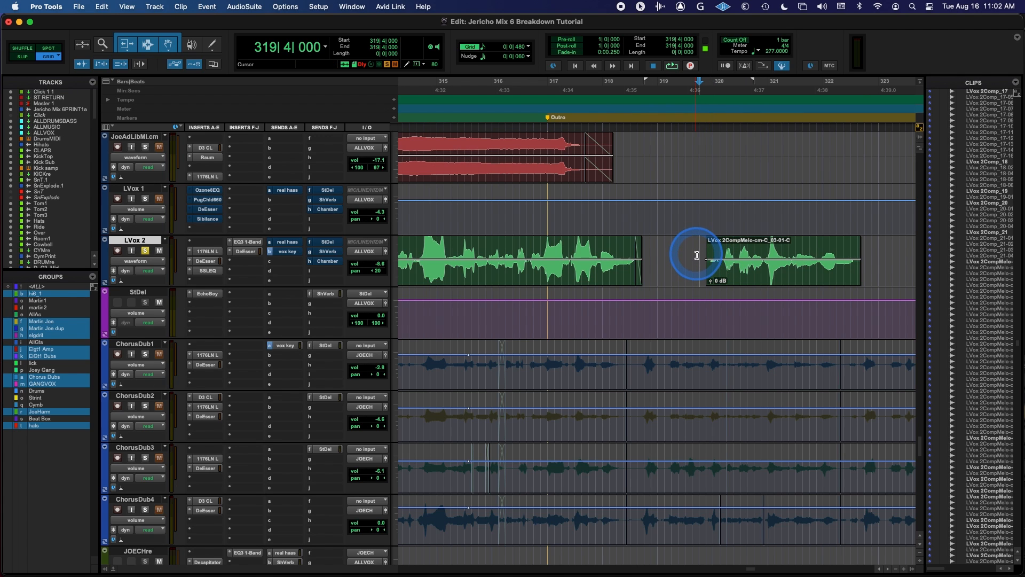
key(space)
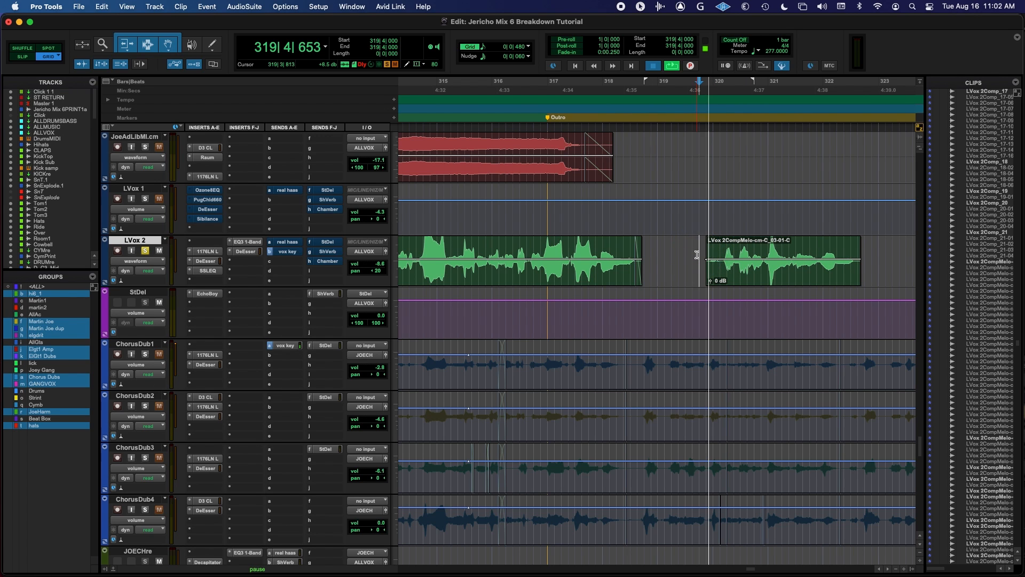
click(700, 254)
key(space)
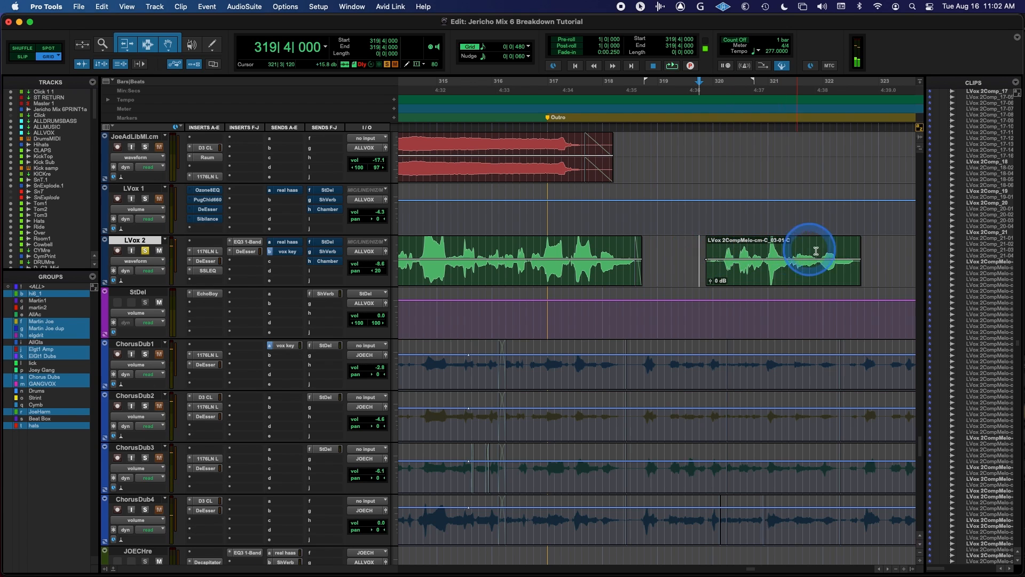
key(space)
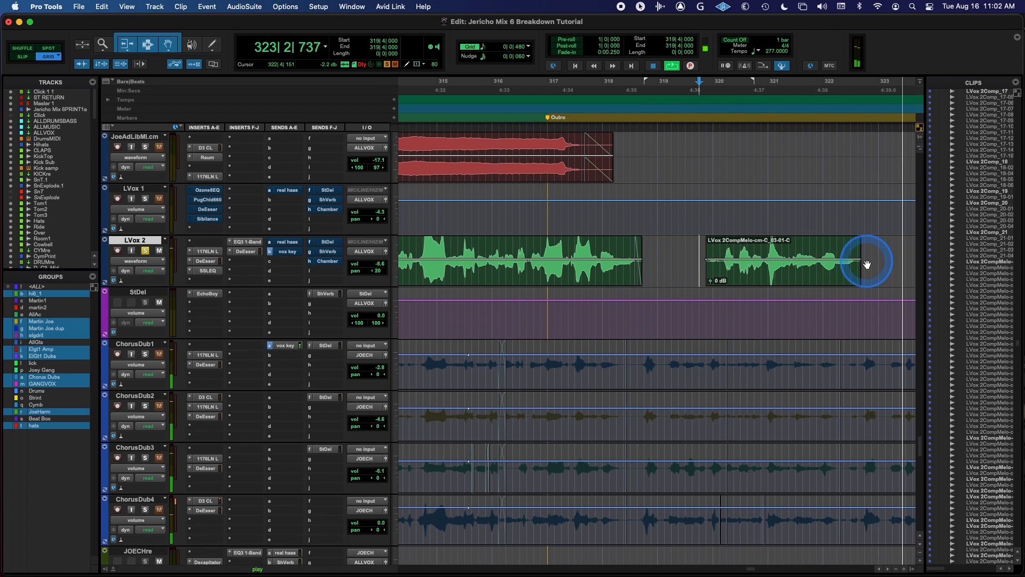
key(space)
- Select the tail of LVox 2CompMelo-cm-C_03-01-C from 322|3|480 to 322|4|077, and turn off solo on LVox 2
drag(864, 250, 857, 250)
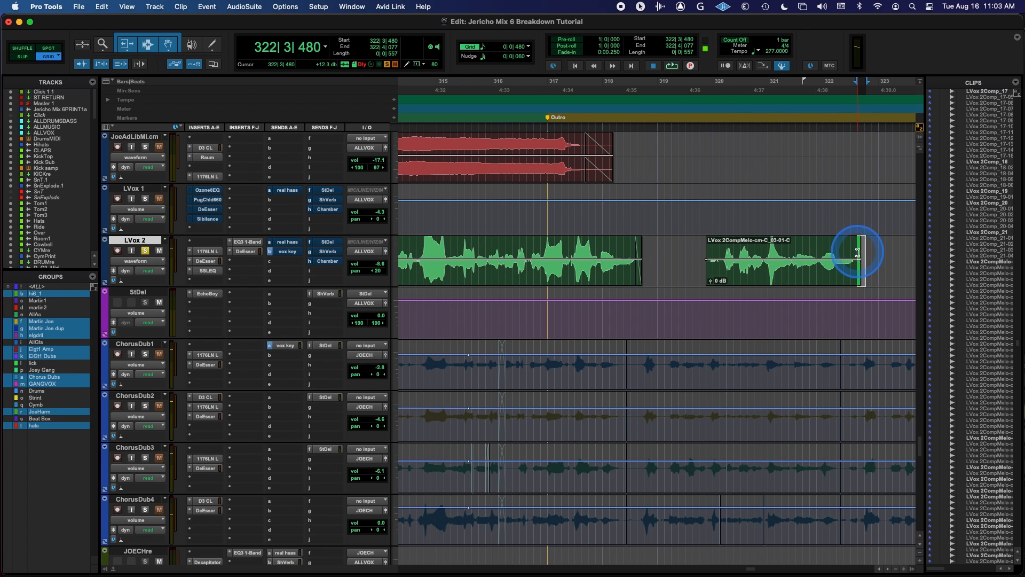
key(r)
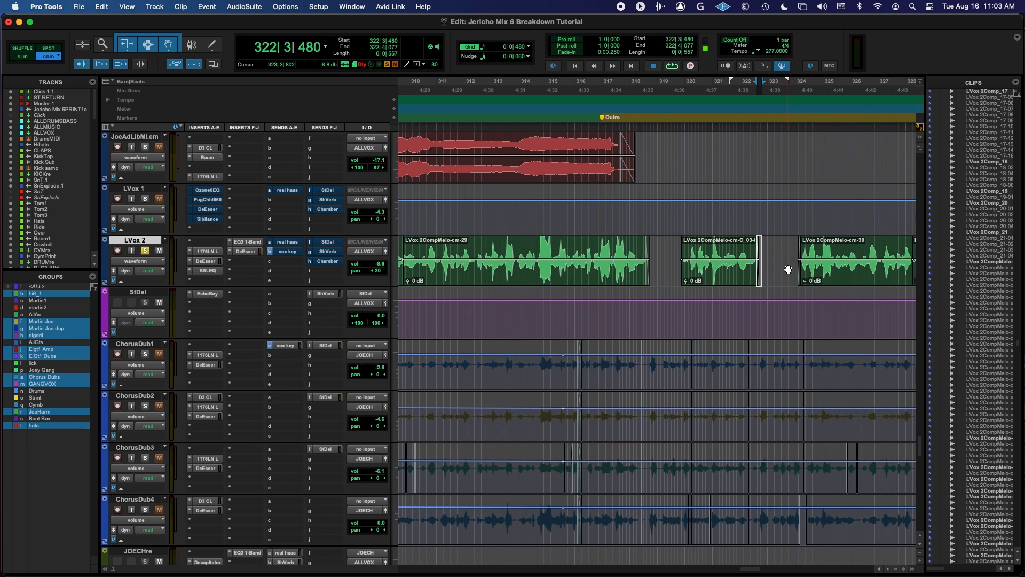
key(r)
key(r)
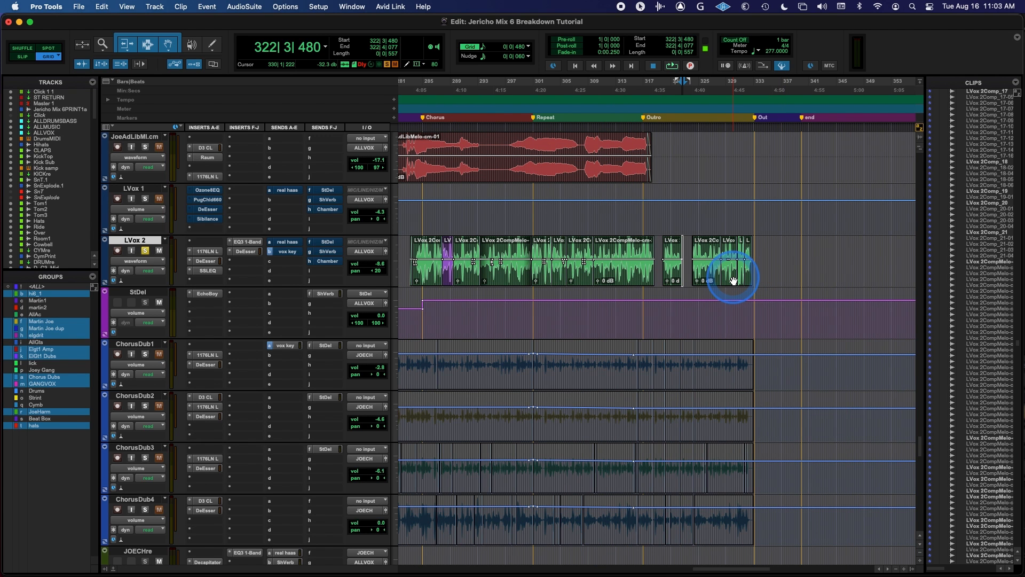
scroll(733, 281, left, 5)
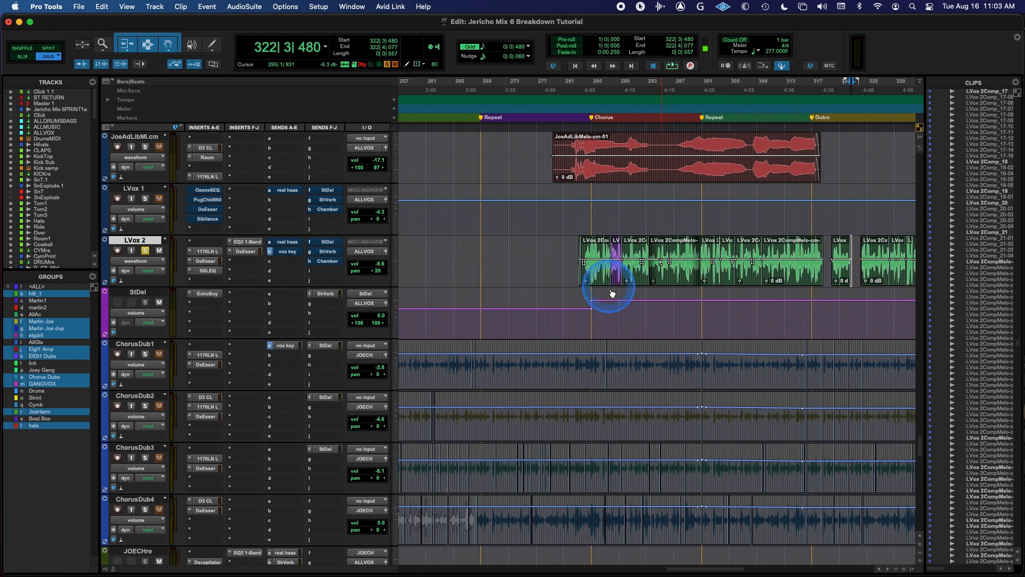
key(r)
scroll(687, 282, left, 20)
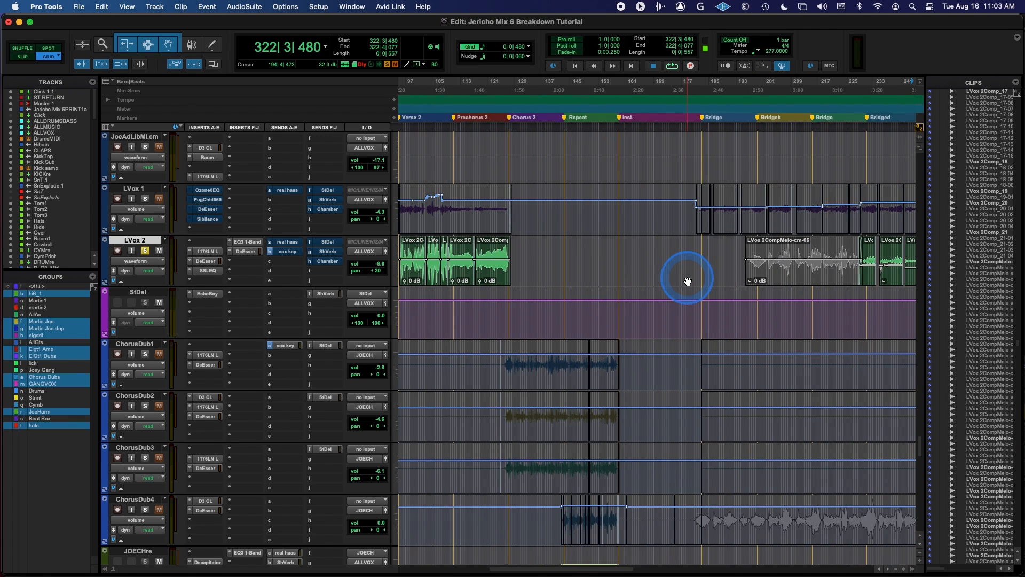
key(r)
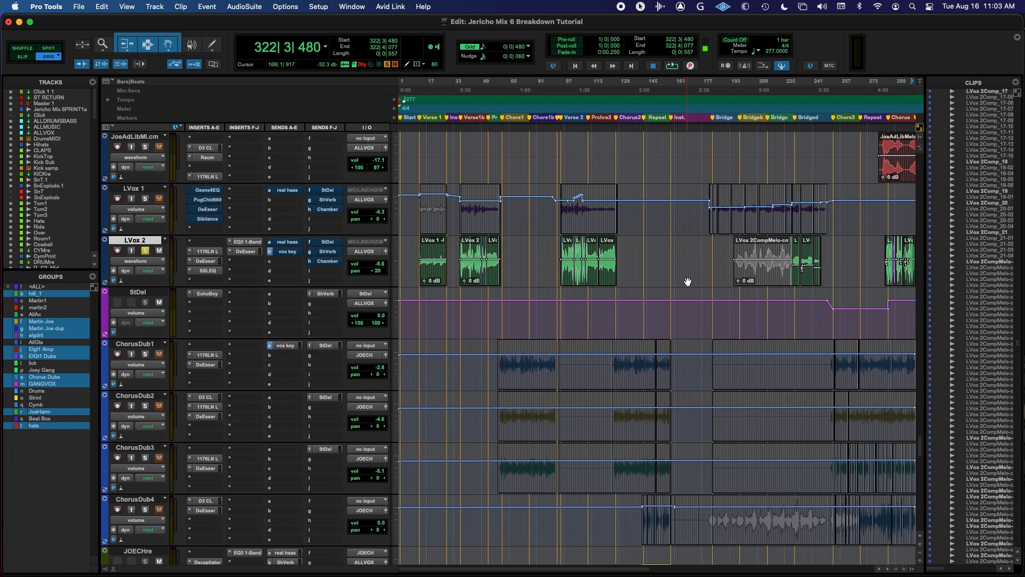
click(145, 251)
- Select the gang vocal clips starting at 268|1|720 and solo all the grouped gang vocal tracks
key(r)
scroll(767, 364, down, 8)
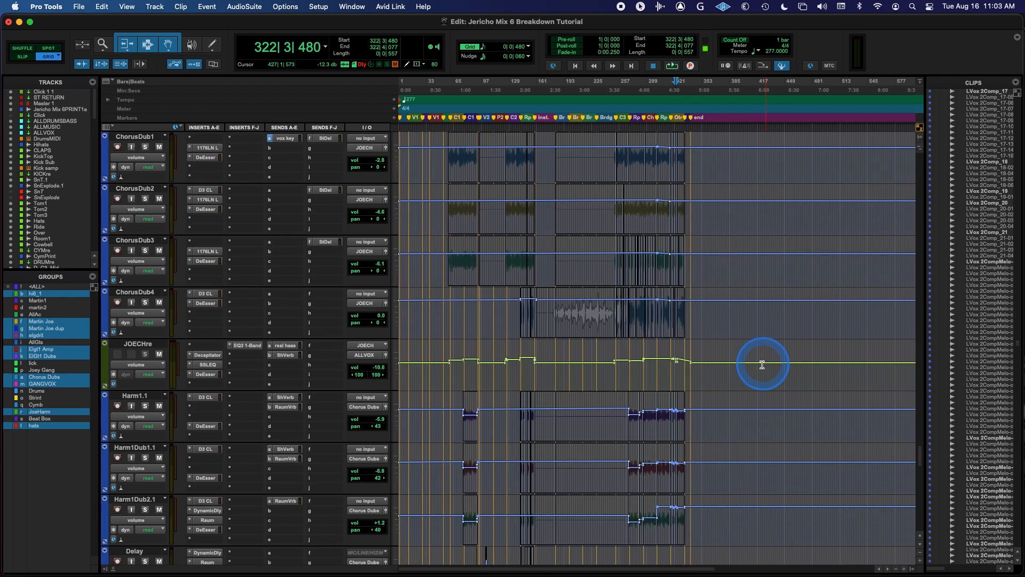
scroll(760, 365, down, 5)
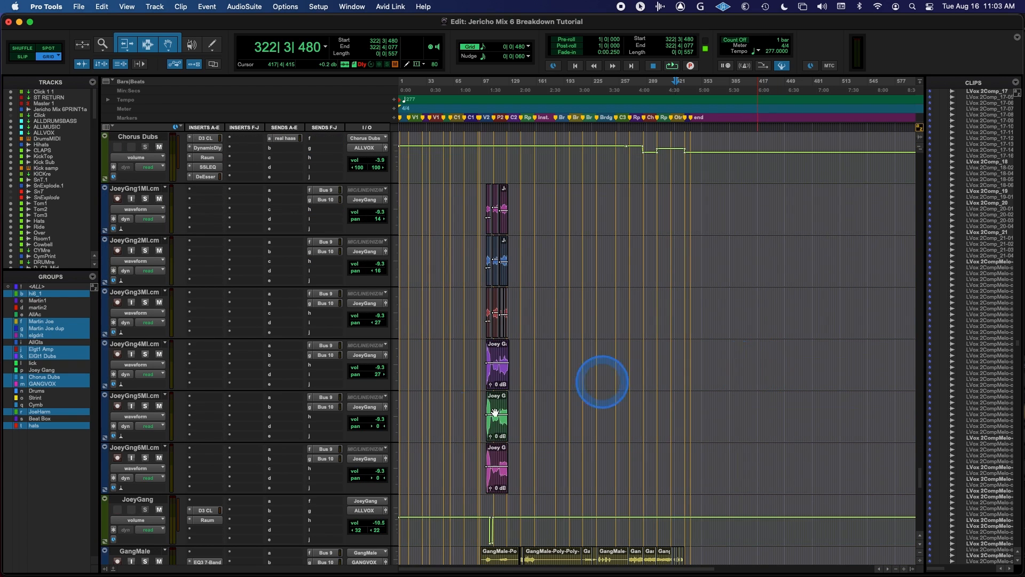
scroll(368, 435, down, 3)
scroll(386, 438, down, 2)
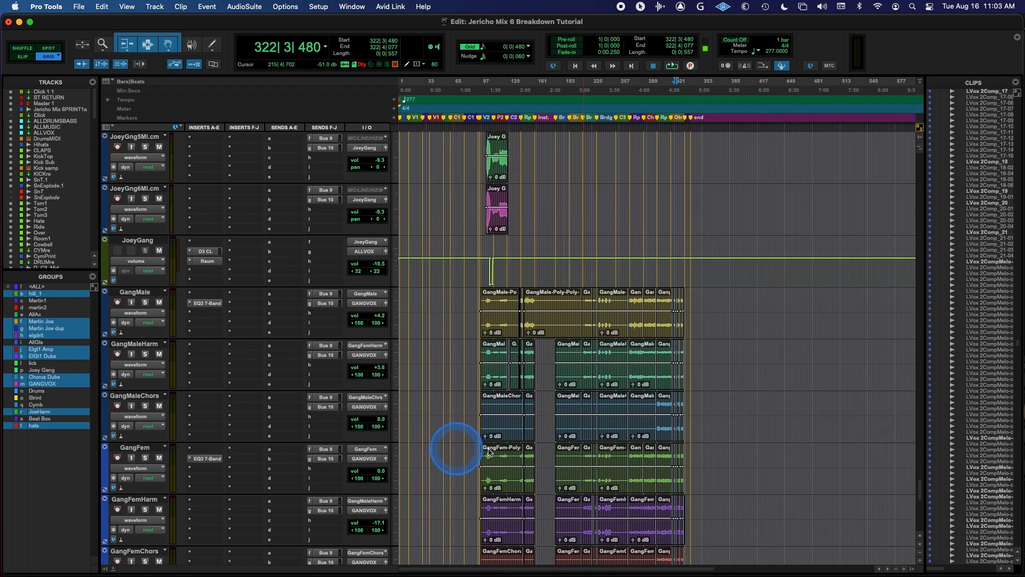
click(637, 490)
scroll(637, 490, down, 5)
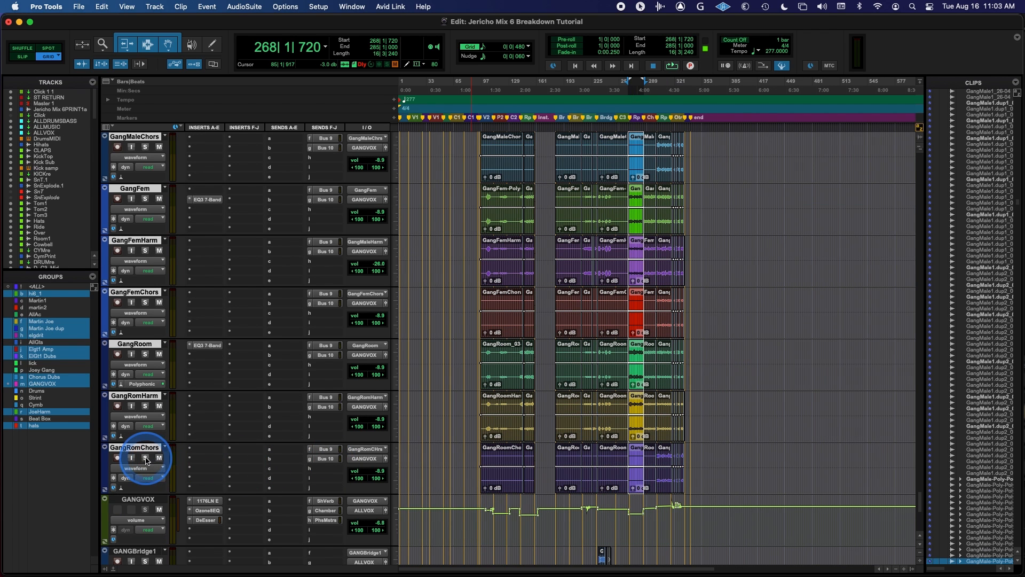
click(146, 460)
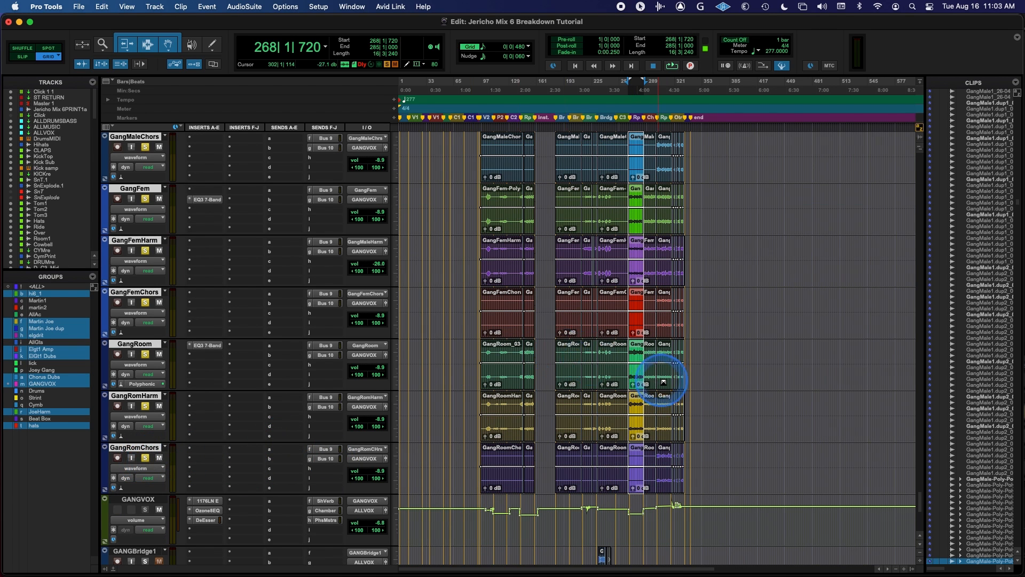
- Select the gang vocal clips from 299|4|903 through the Outro to 332|1|840 and audition them
key(super+bracketright)
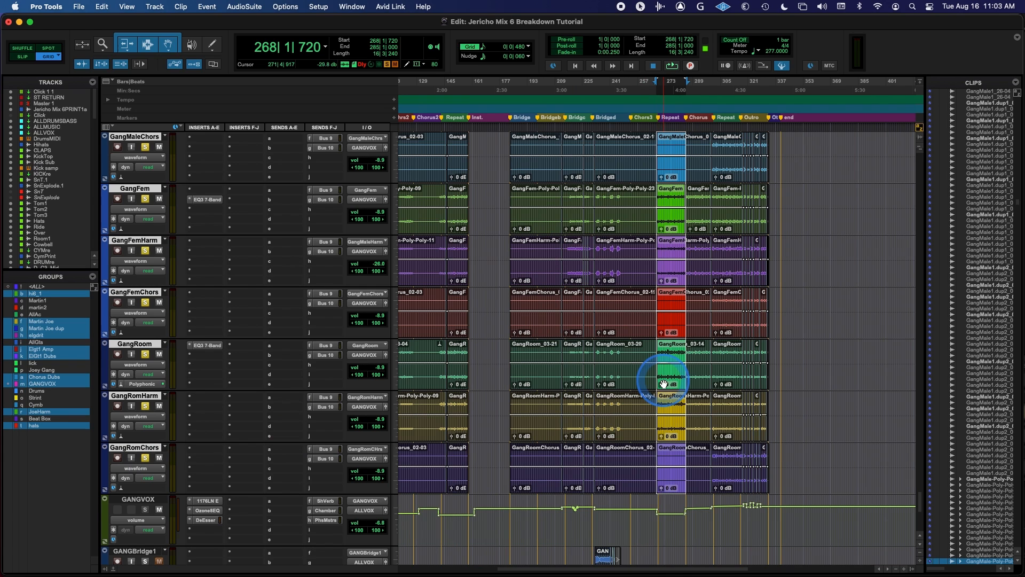
shift+click(730, 389)
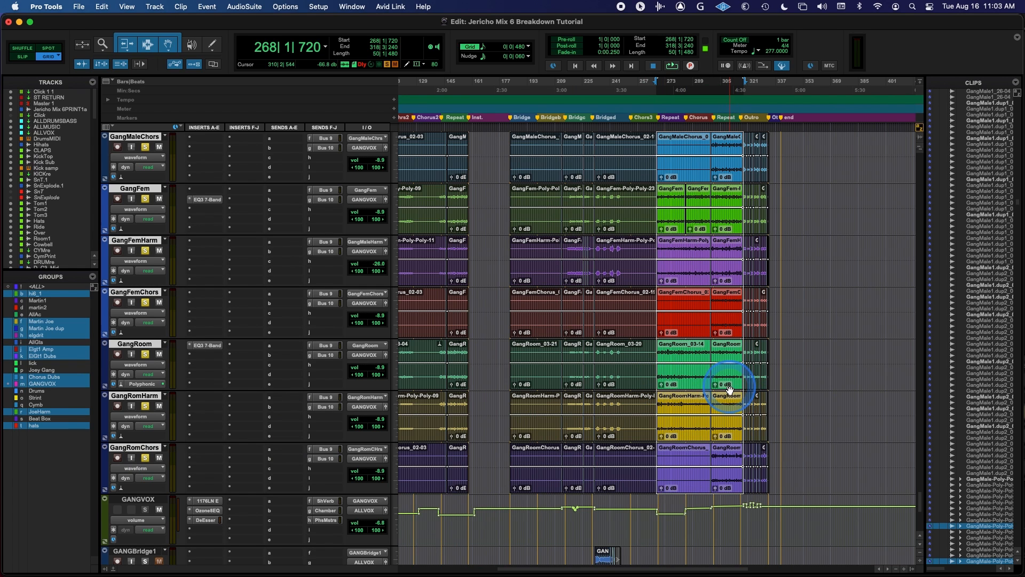
click(721, 426)
double_click(722, 431)
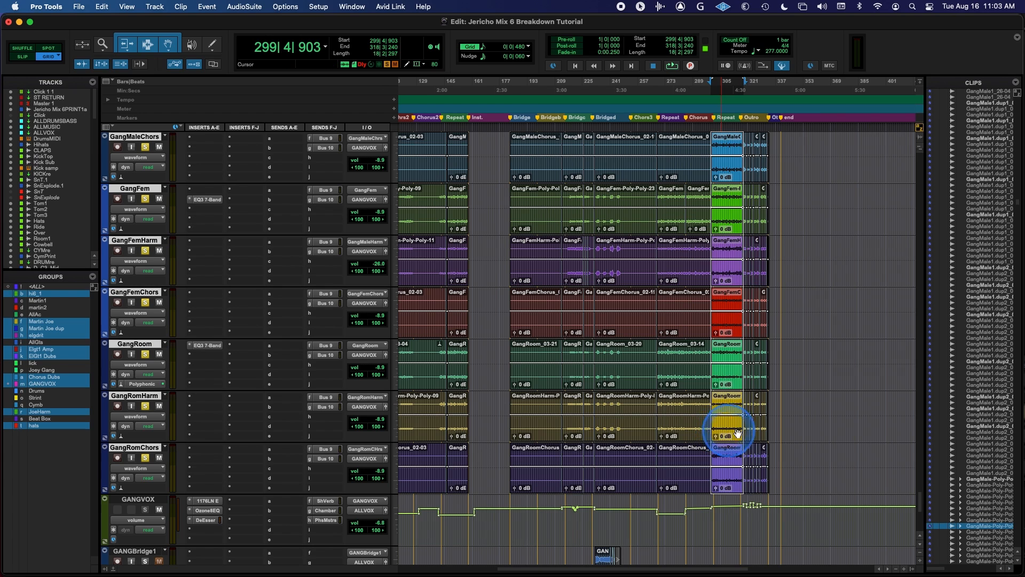
shift+click(763, 433)
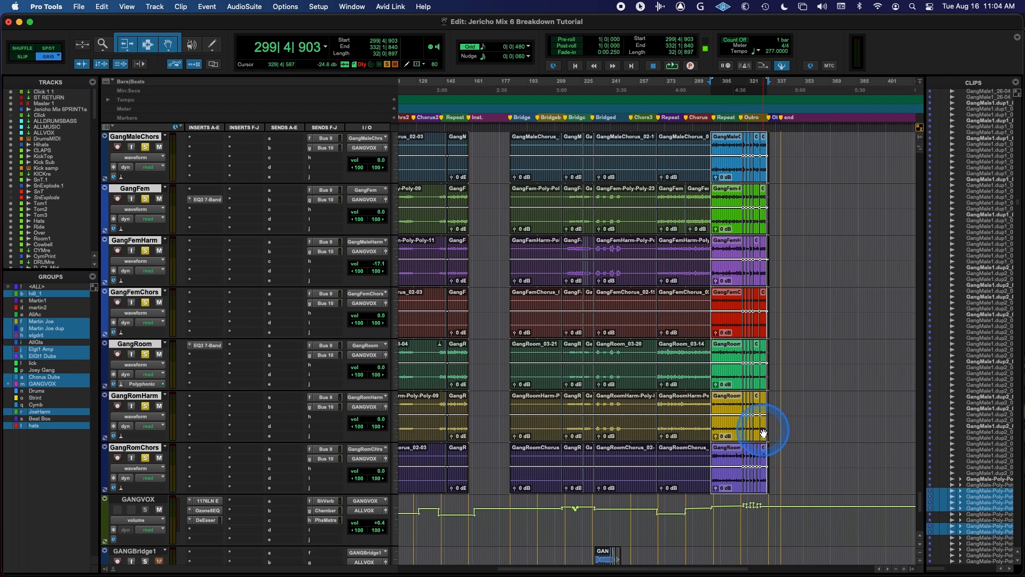
key(space)
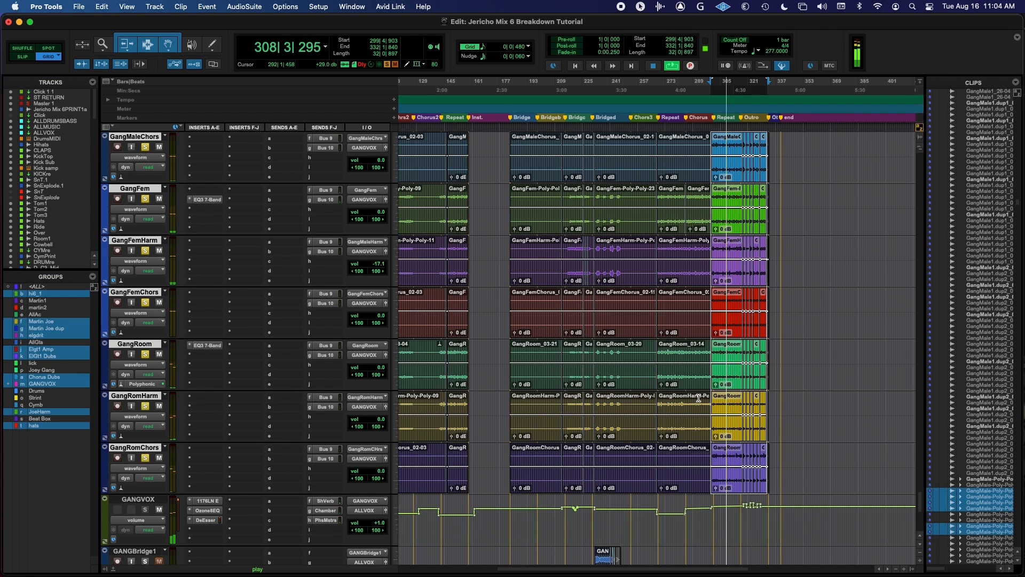
key(space)
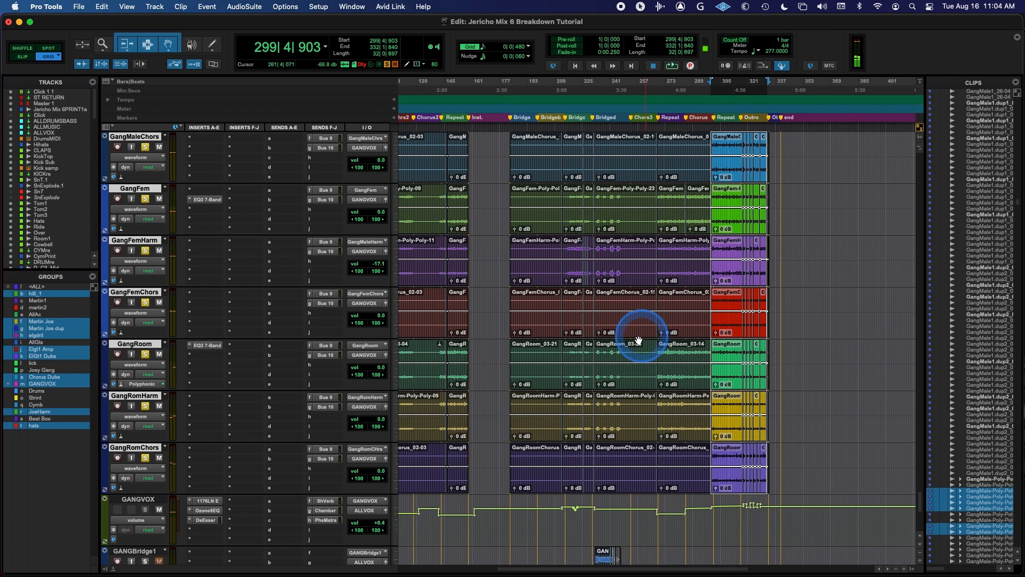
- In the mixer, mute Bus 9 and Bus 10 sends on the gang vocal tracks and the StVerb, Chamber and PhaseMstrs sends on GANGVOX
scroll(671, 339, up, 2)
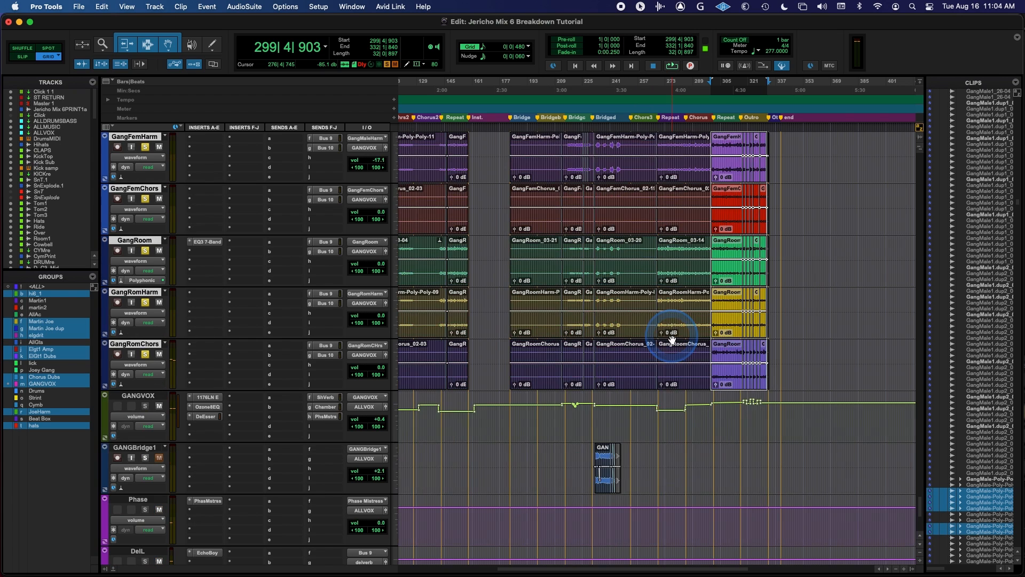
key(super+equal)
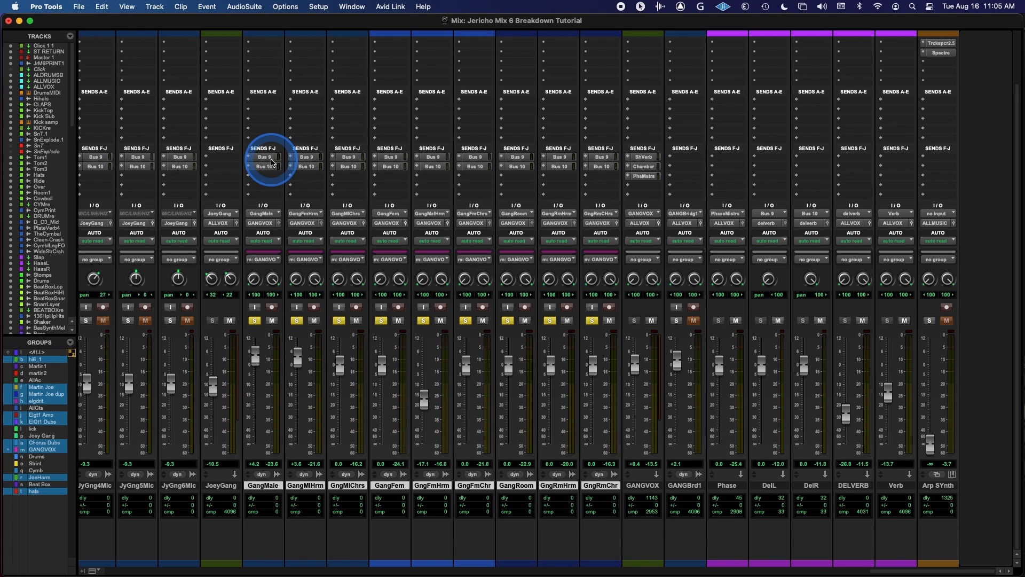
click(566, 499)
click(270, 158)
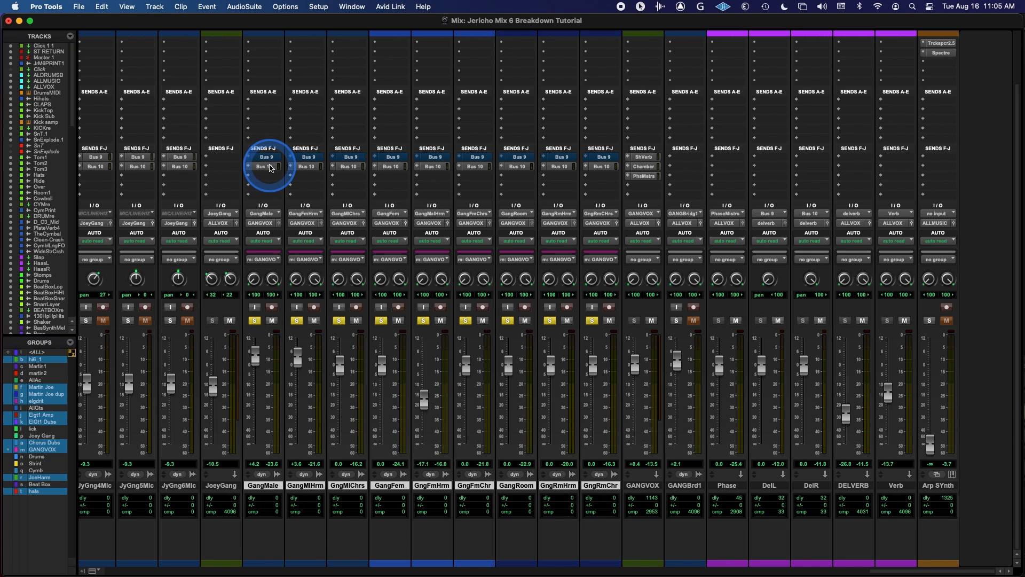
click(270, 167)
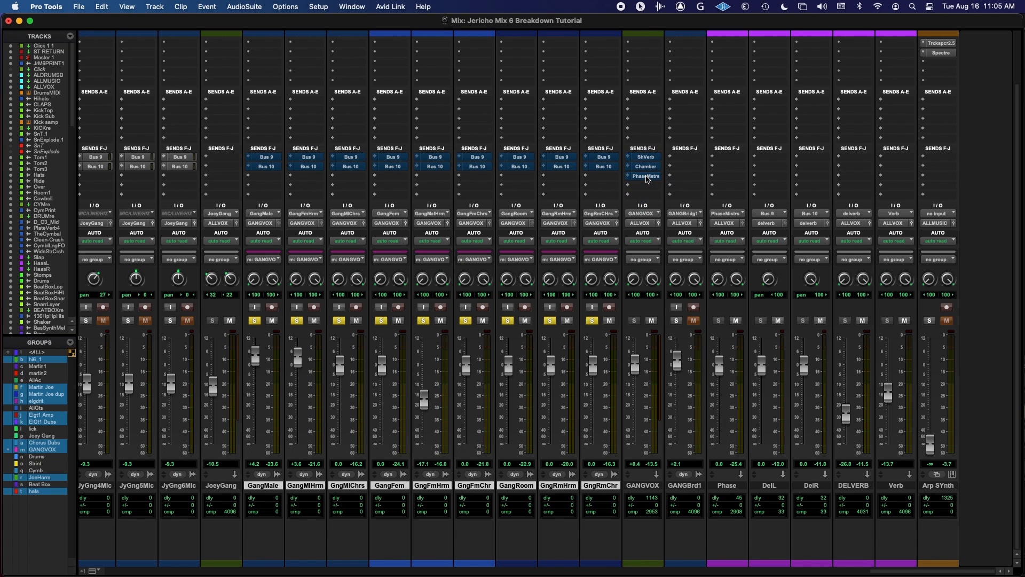
- Play the gang vocals without their effect sends, and toggle the group's solo off and on
scroll(569, 289, up, 3)
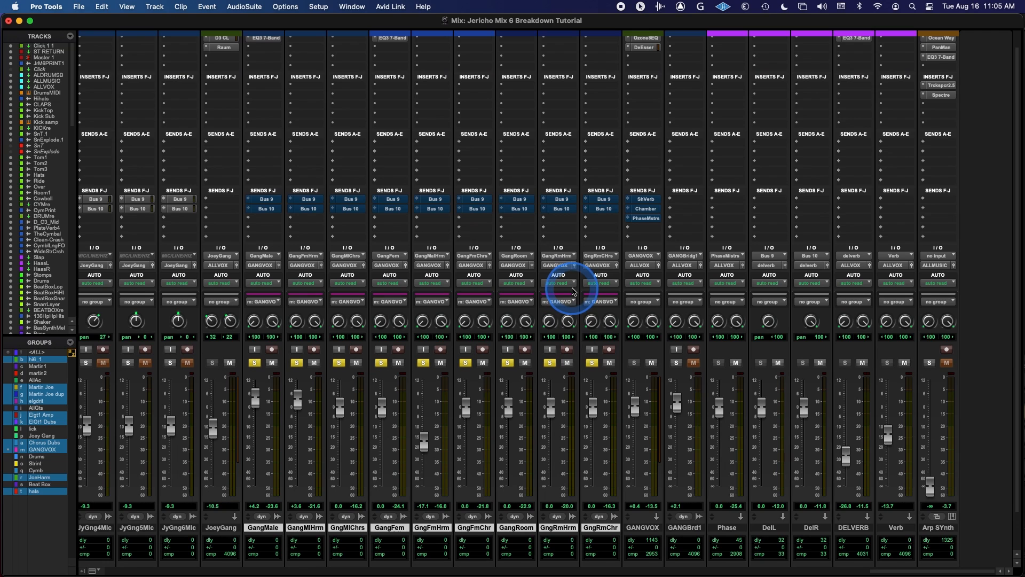
scroll(573, 291, up, 2)
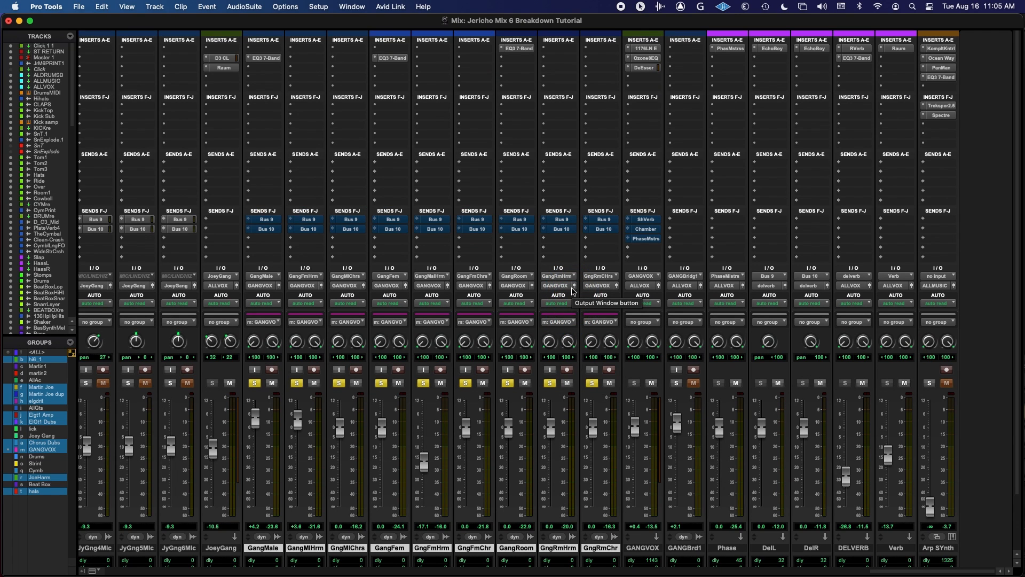
key(space)
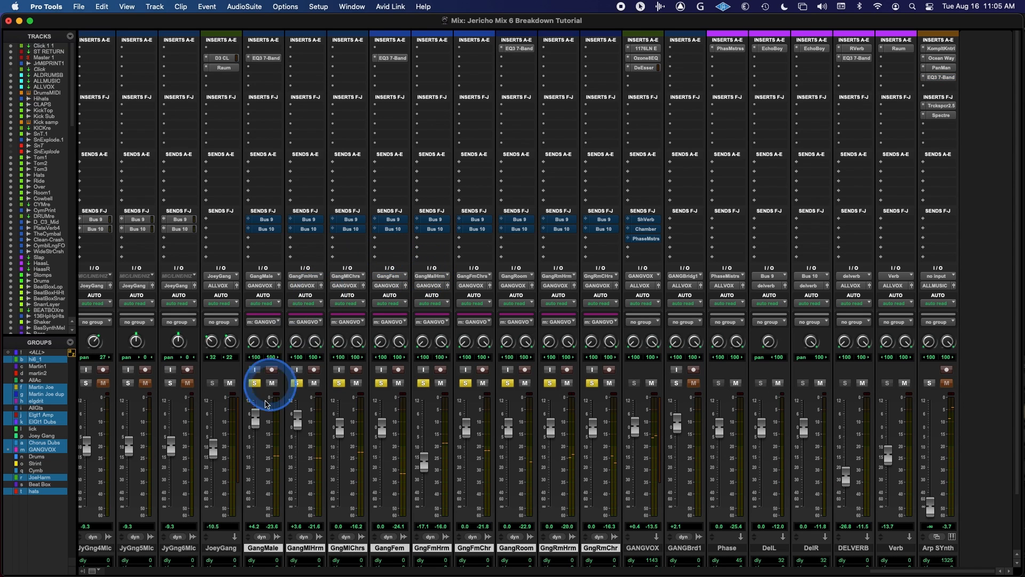
click(256, 384)
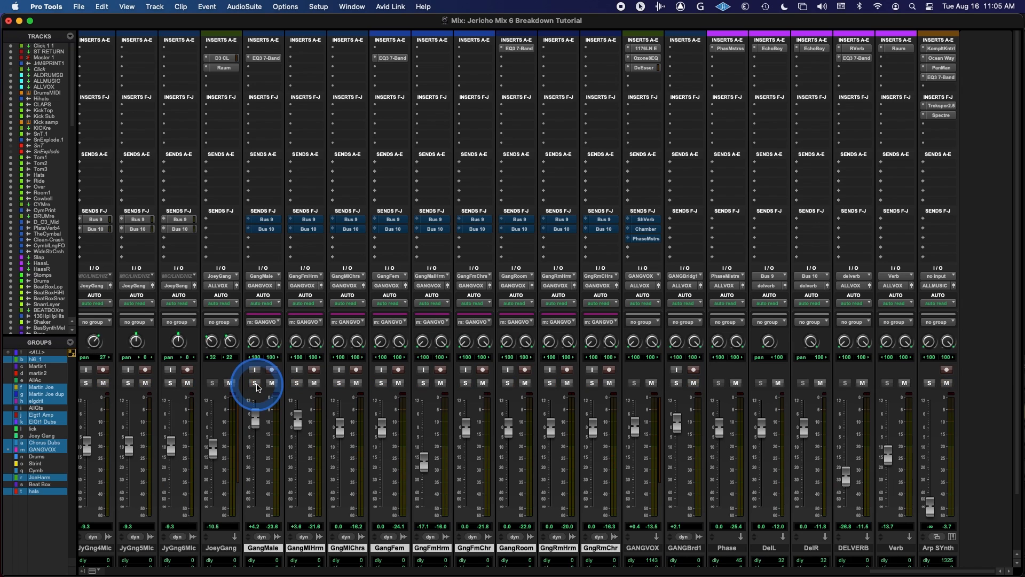
click(256, 384)
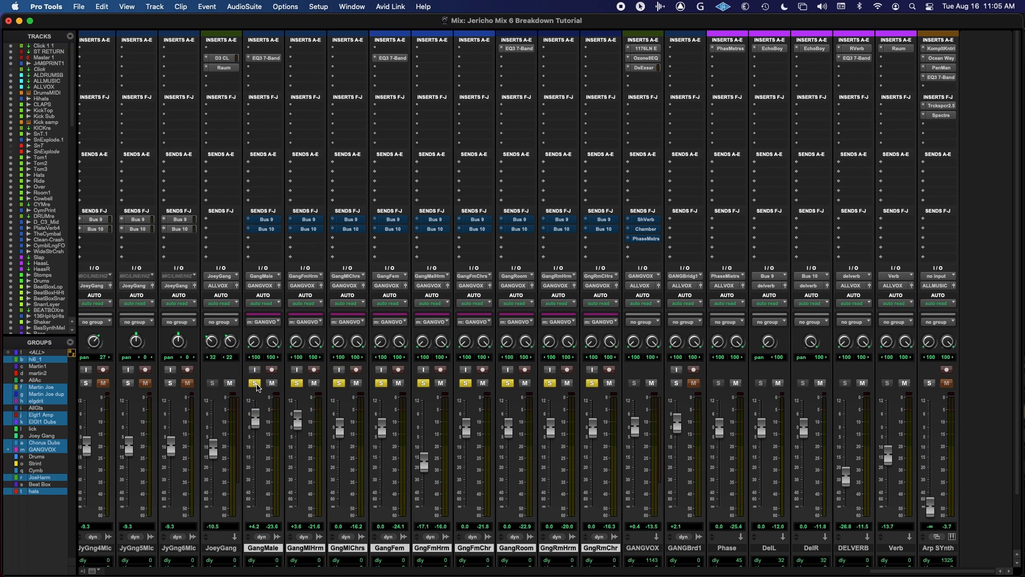
click(256, 384)
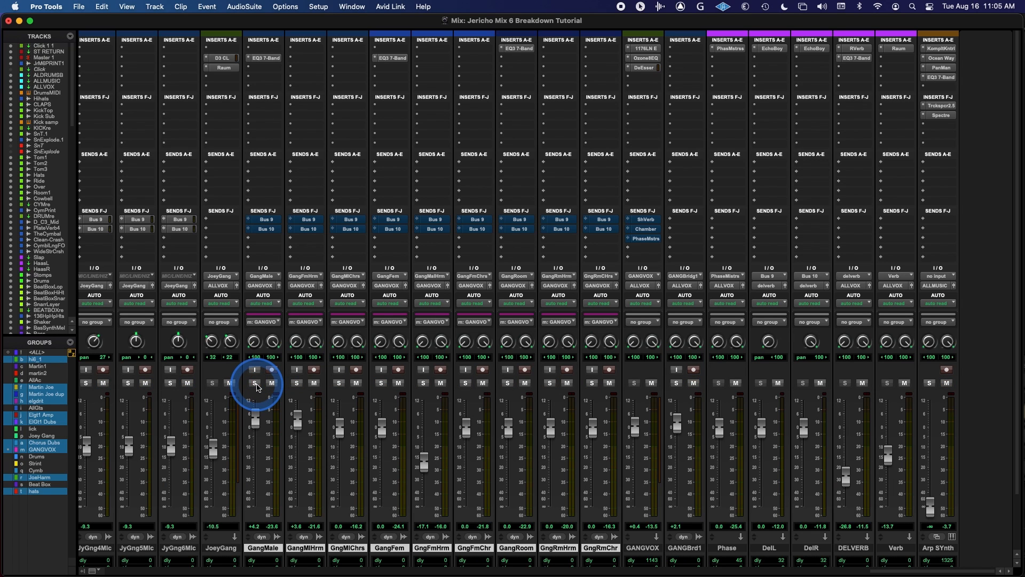
click(256, 384)
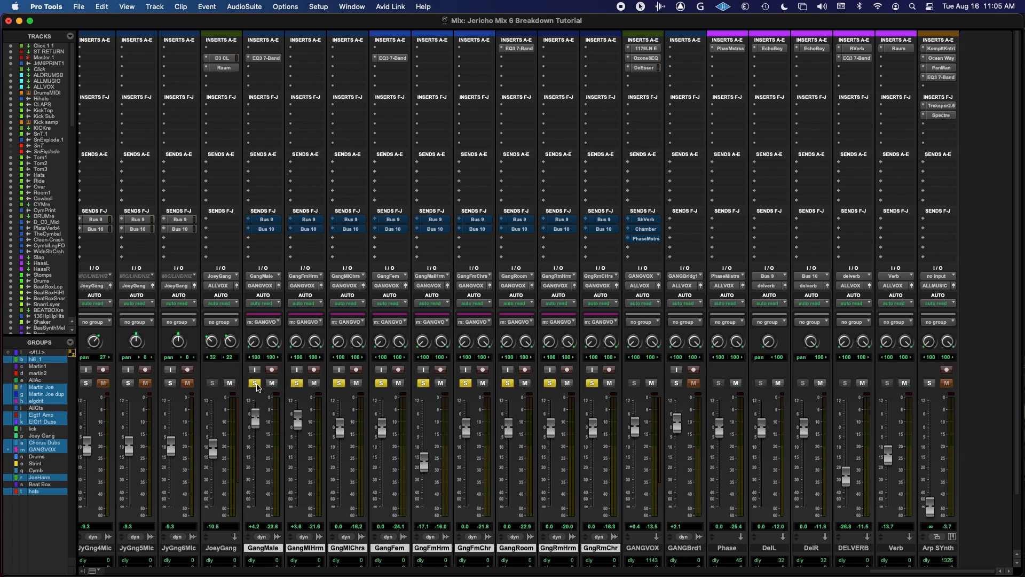
- Solo only GangMale during playback, and restore solo on all the grouped gang vocal tracks
click(256, 384)
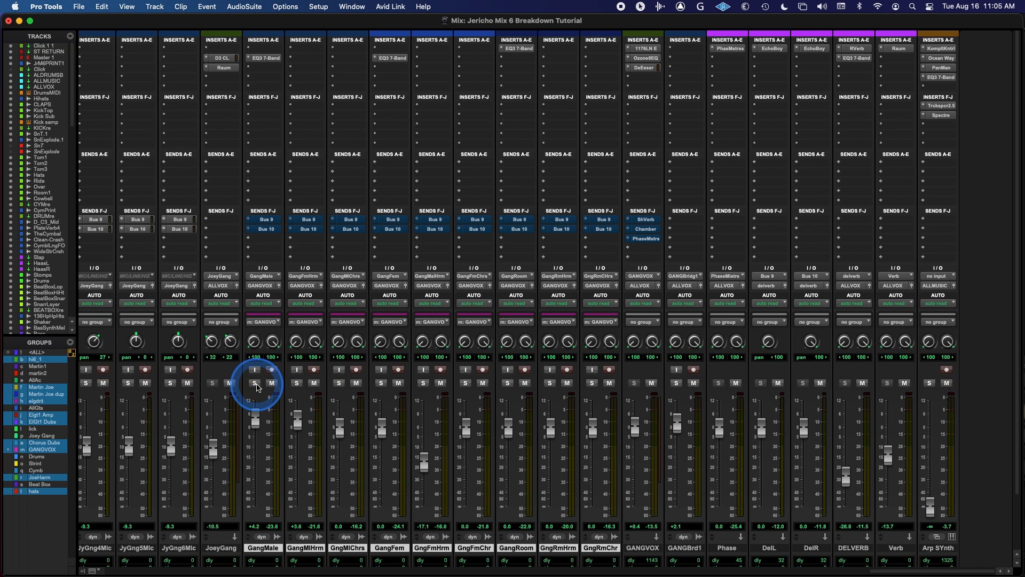
ctrl+click(256, 384)
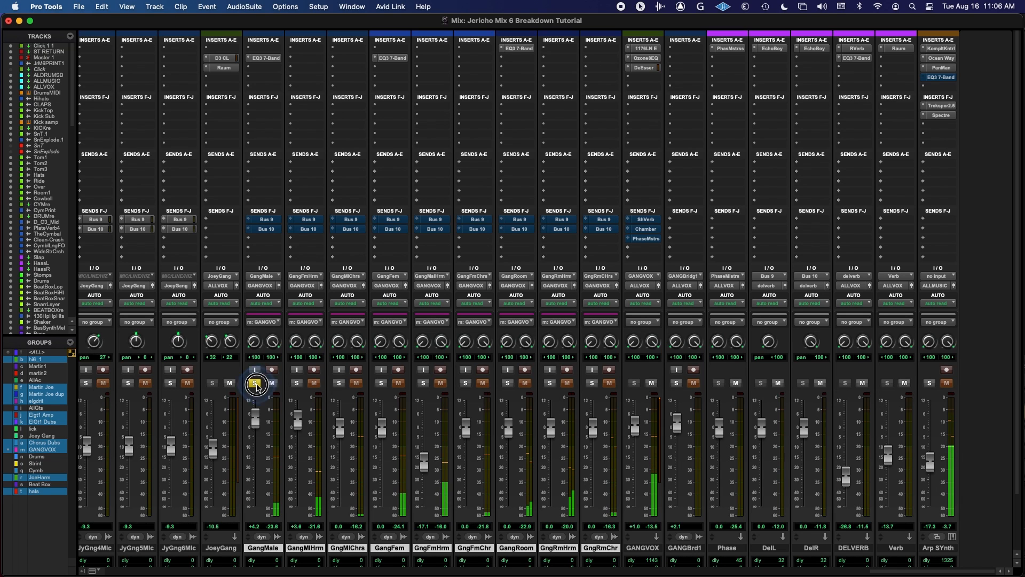
click(255, 383)
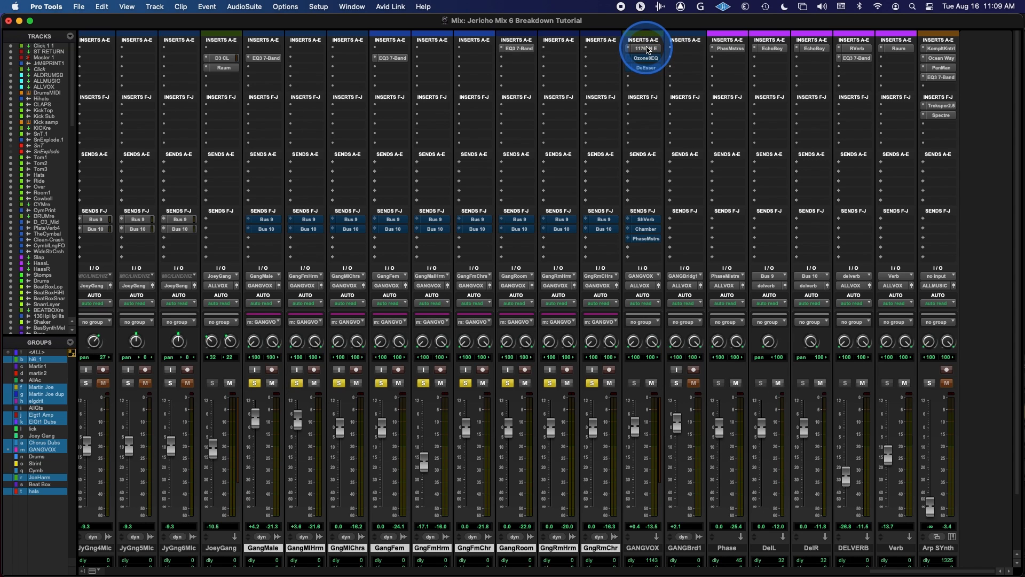
- Open the 1176LN compressor on GANGVOX and compare the gang vocals with it bypassed and active during playback
click(648, 50)
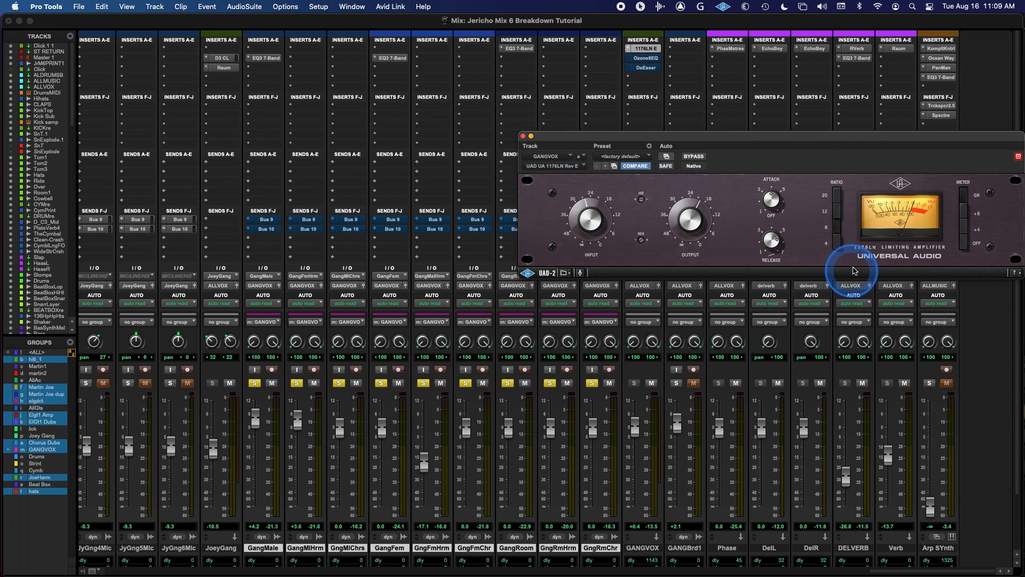
key(space)
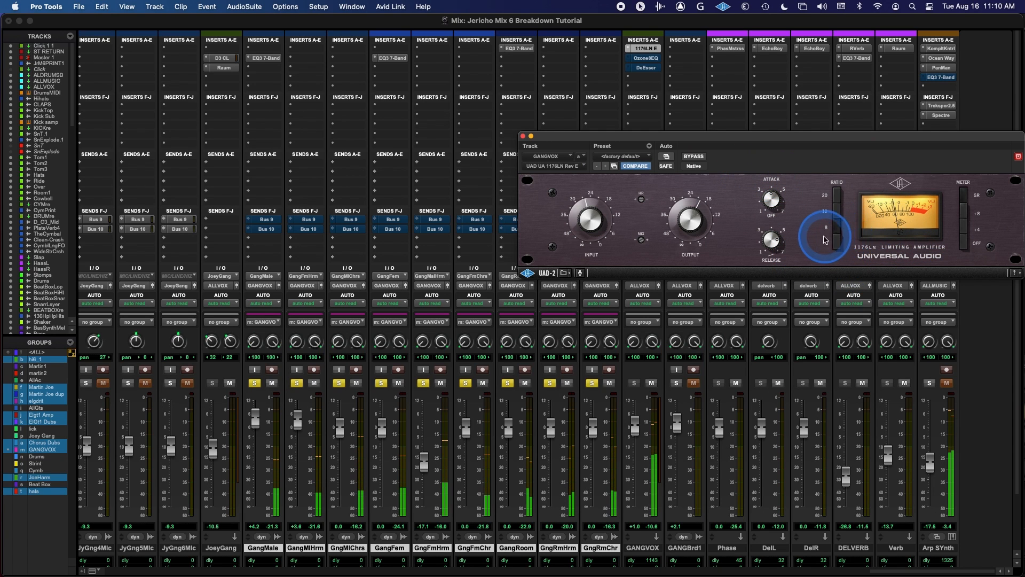
click(700, 157)
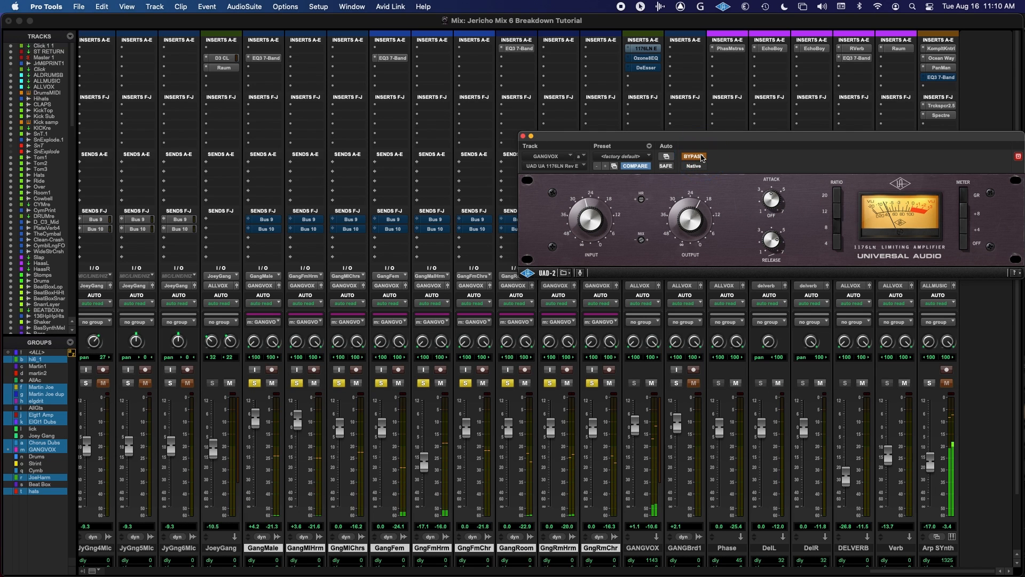
click(701, 156)
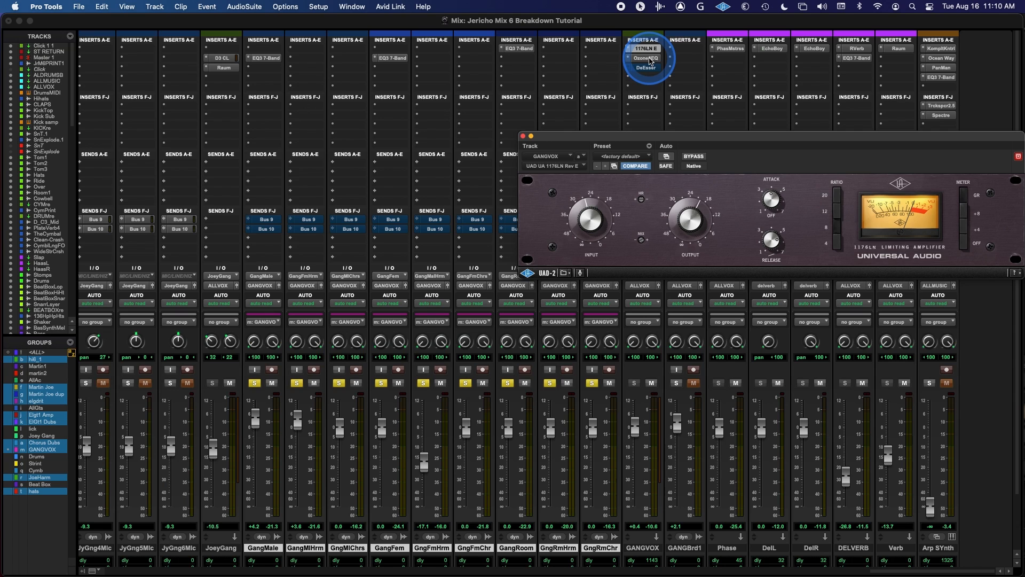
- Open the Ozone 8 Equalizer on GANGVOX and compare the gang vocals with it bypassed and active during playback
click(650, 59)
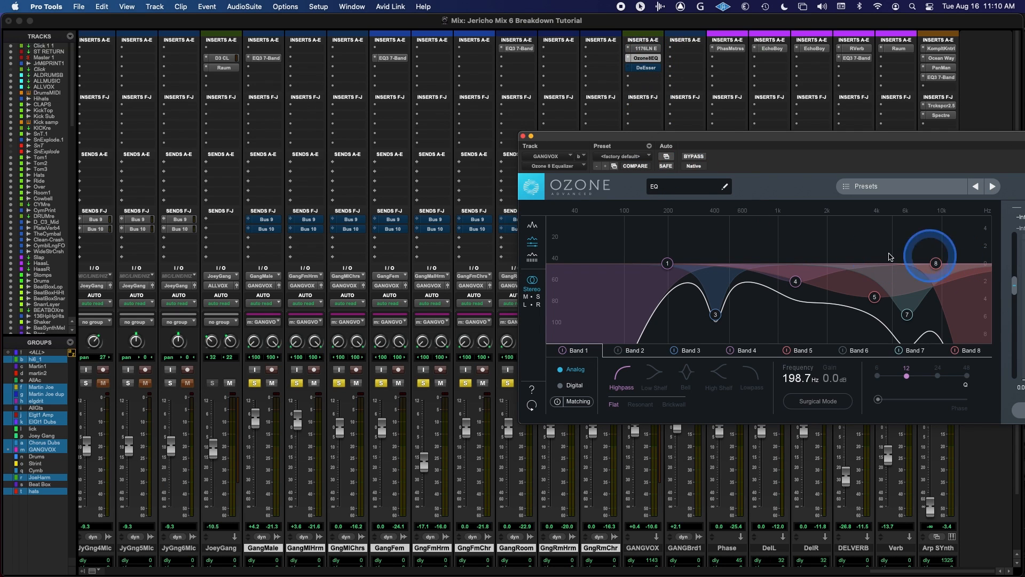
key(space)
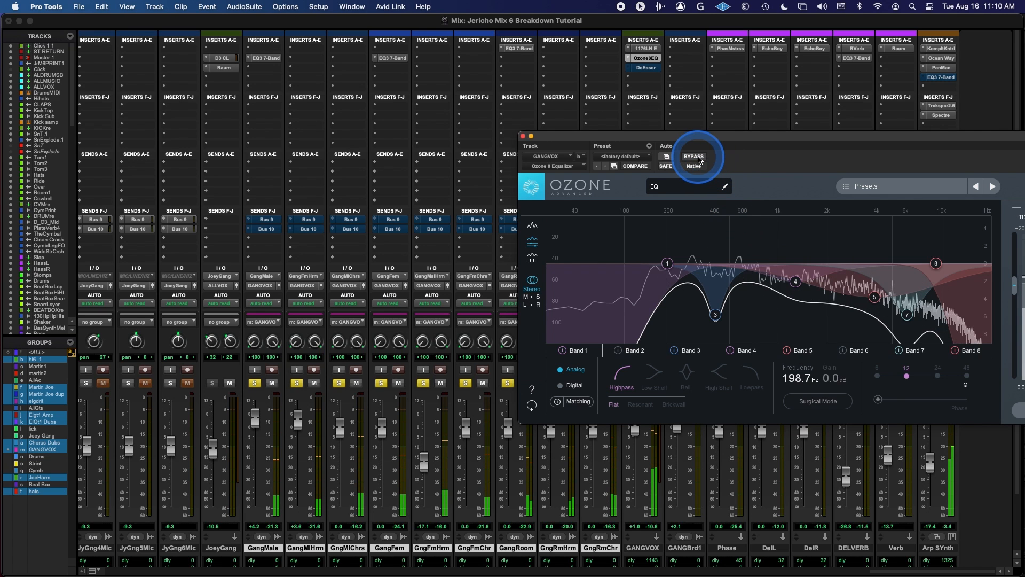
click(694, 157)
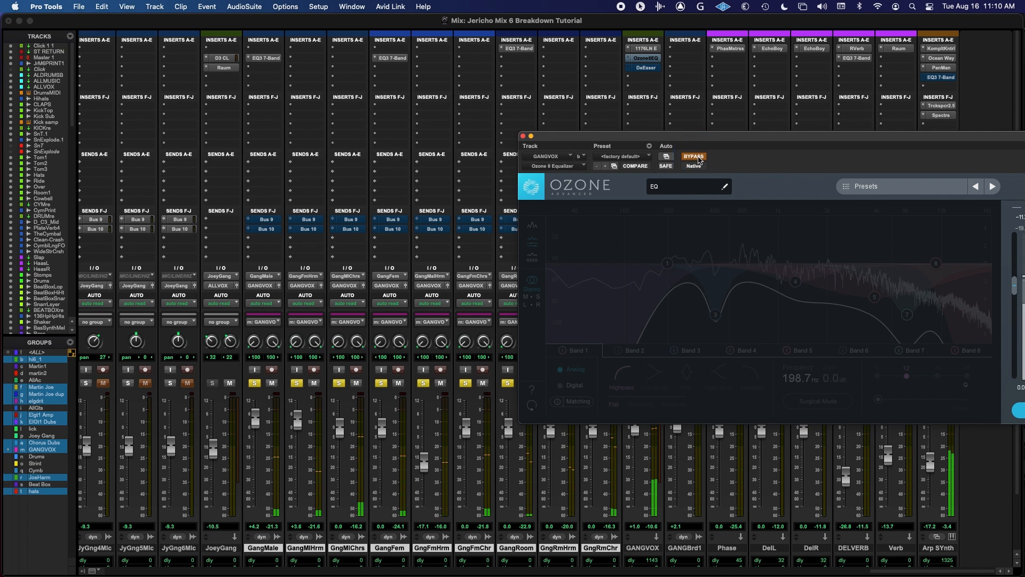
click(698, 158)
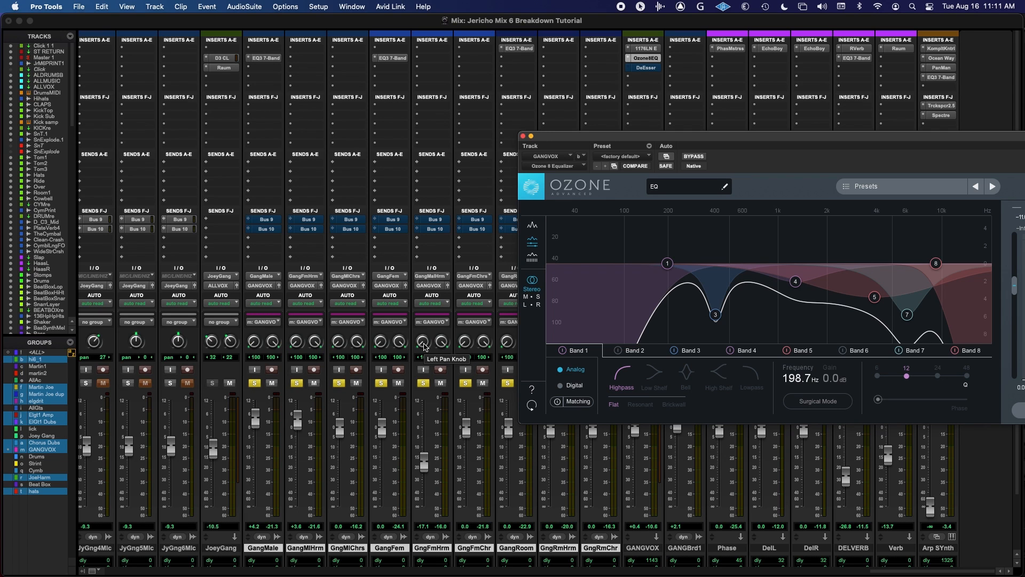
- Review the 1176LN compressor on GANGVOX and close it, and check the LVox 2 lead vocal channel in the mixer
click(646, 49)
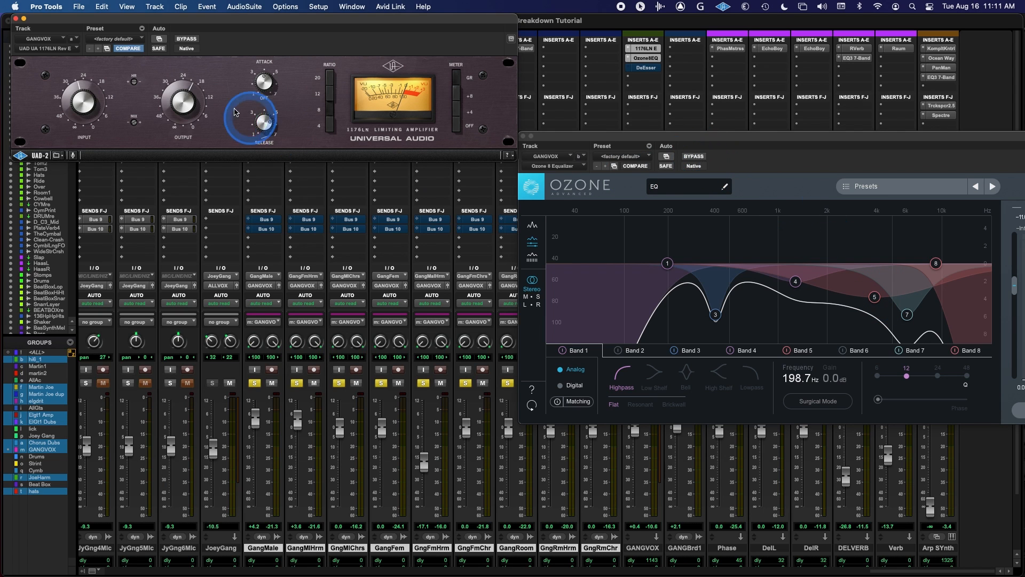
click(16, 19)
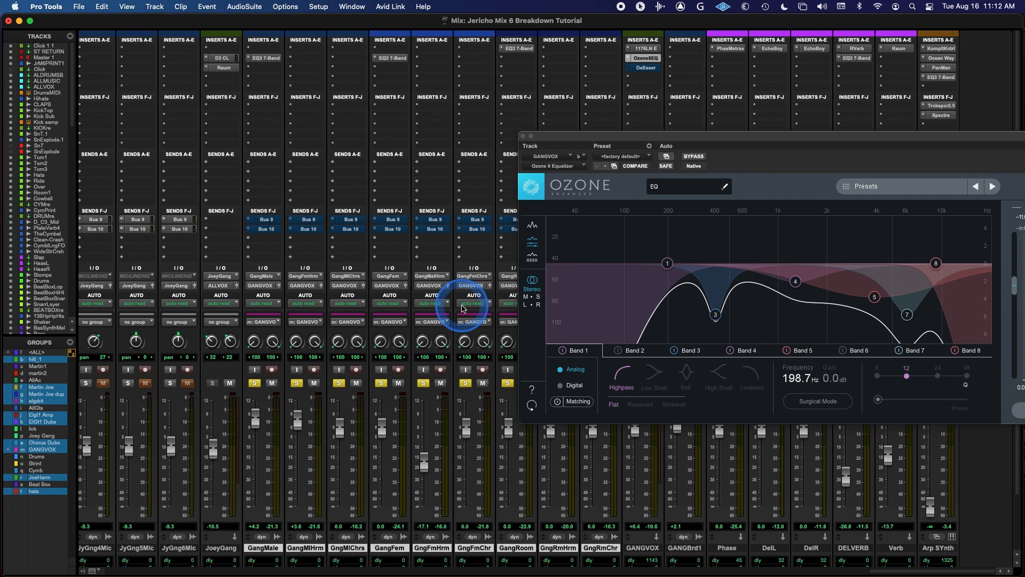
scroll(463, 308, down, 2)
scroll(463, 308, left, 5)
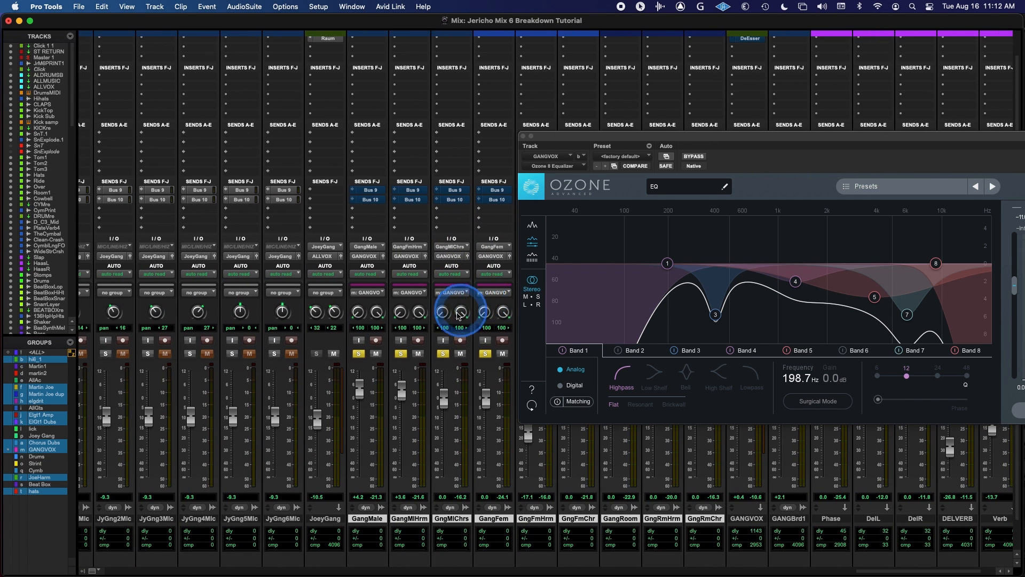
scroll(453, 319, left, 10)
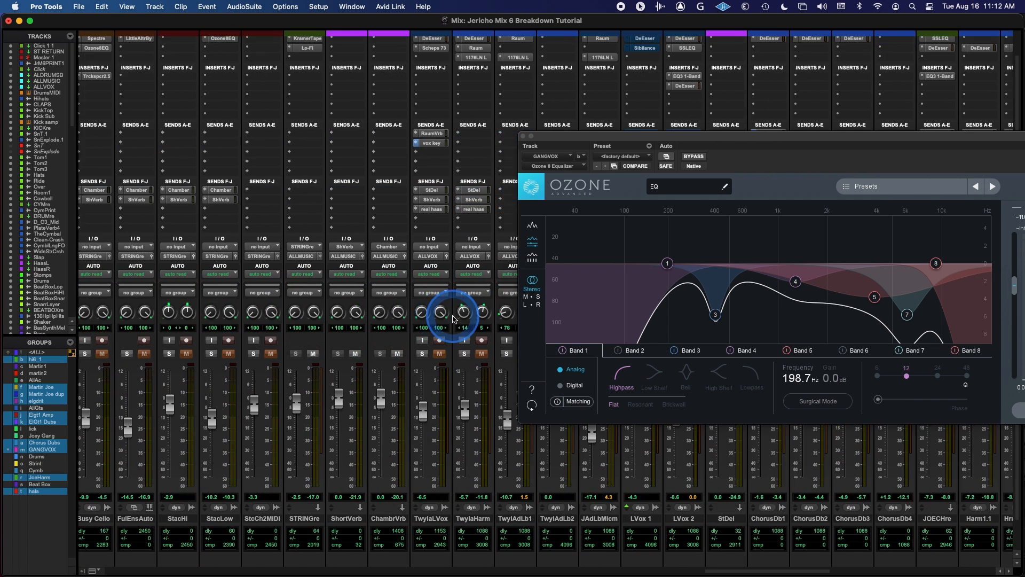
scroll(447, 320, right, 8)
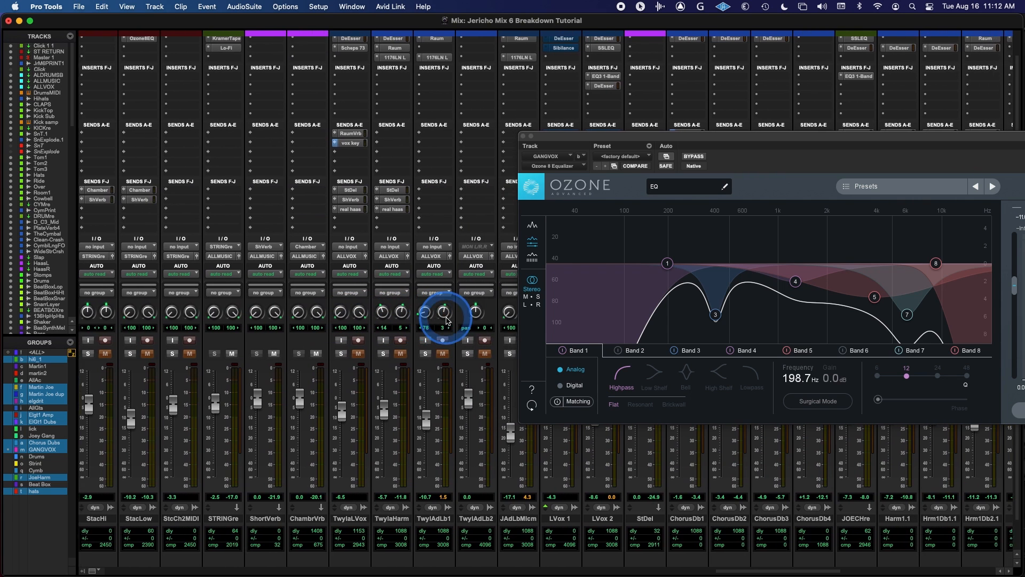
scroll(448, 321, right, 5)
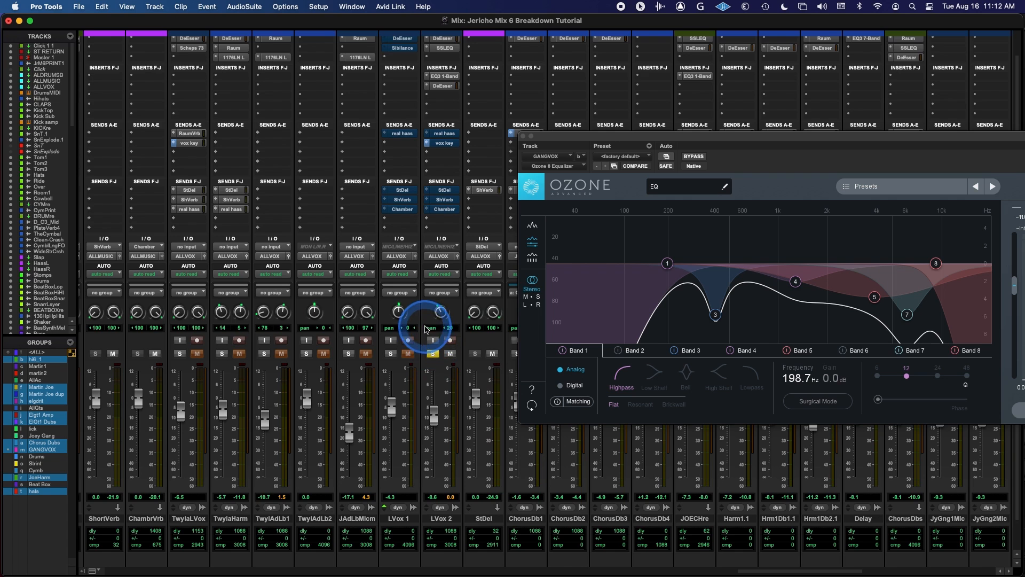
scroll(422, 323, right, 20)
scroll(427, 329, right, 20)
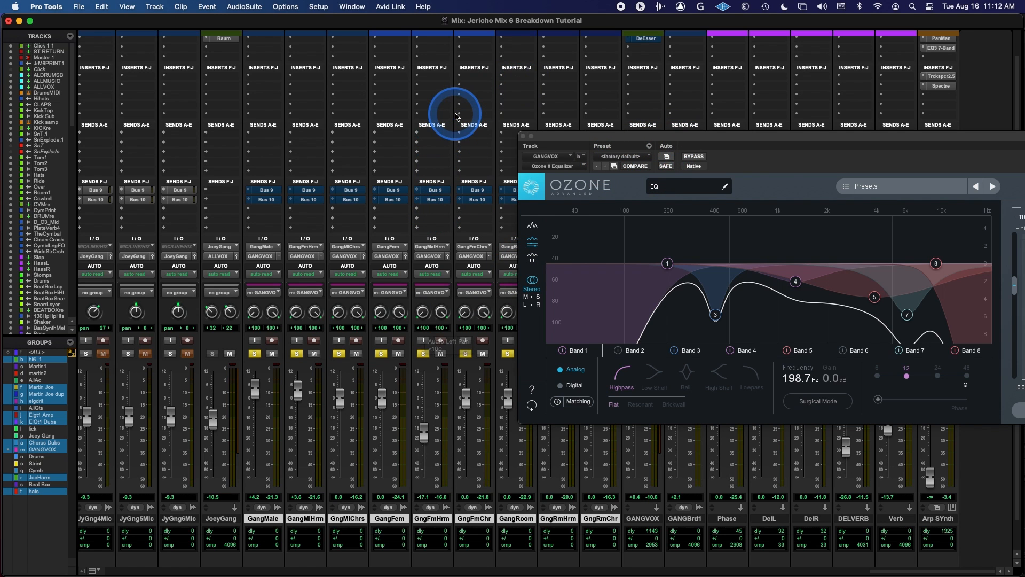
- Play the gang vocals with the GANGVOX Ozone equalizer bypassed, and re-enable it during playback
click(702, 159)
click(702, 159)
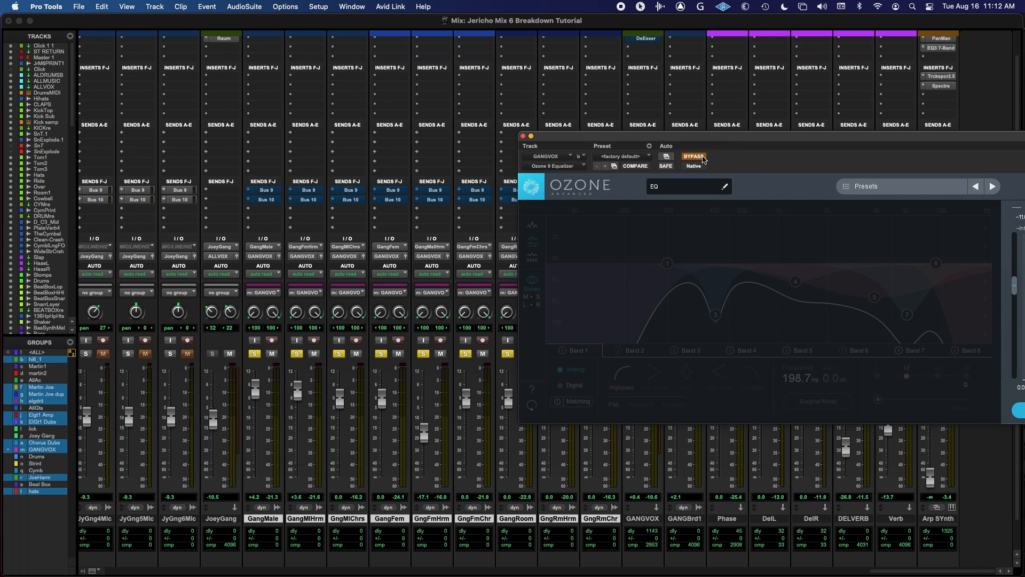
key(space)
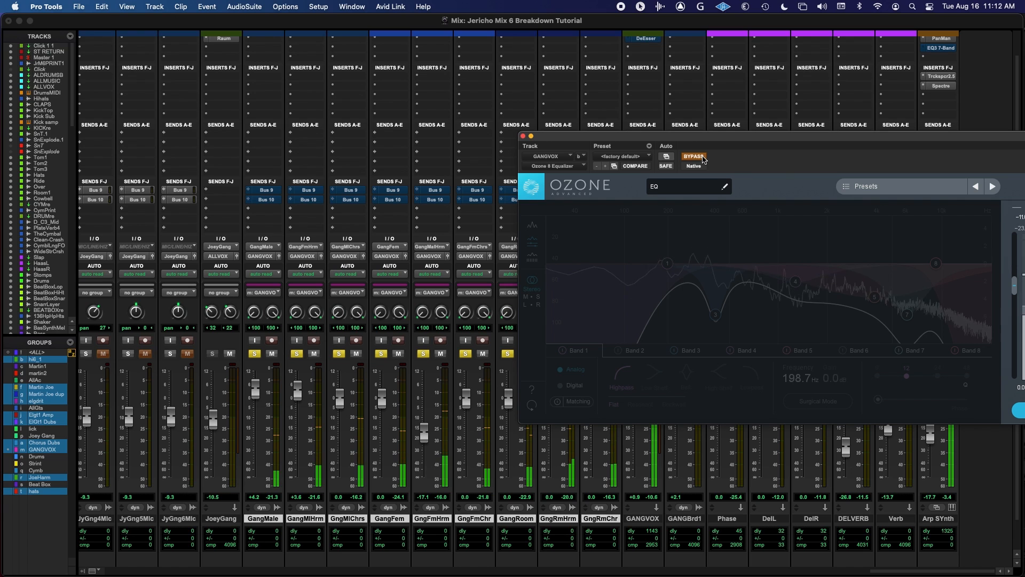
click(703, 159)
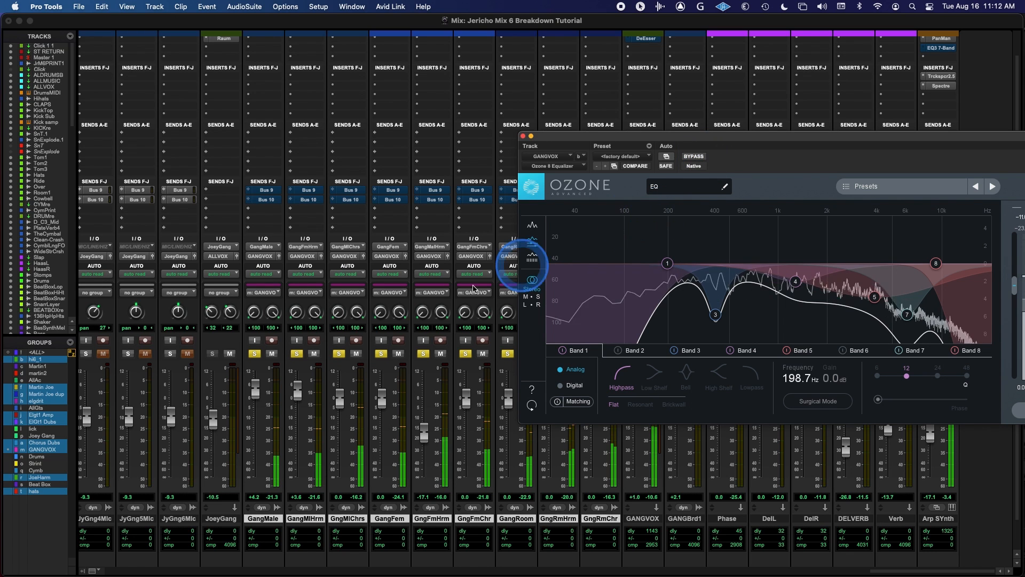
- Turn off automation on LVox 2 and raise its volume fader to -0.4 dB
scroll(304, 435, left, 2)
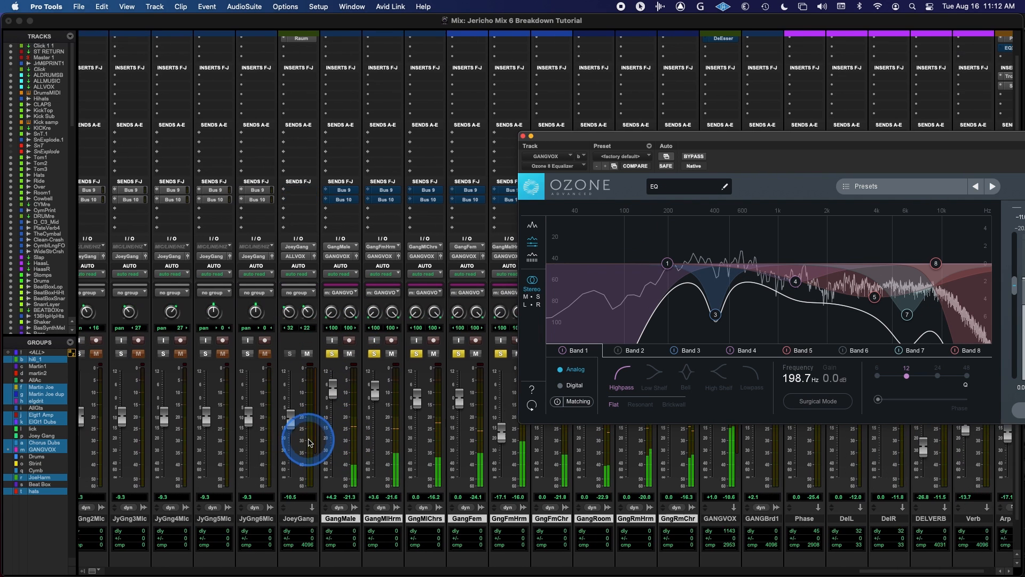
scroll(309, 443, left, 12)
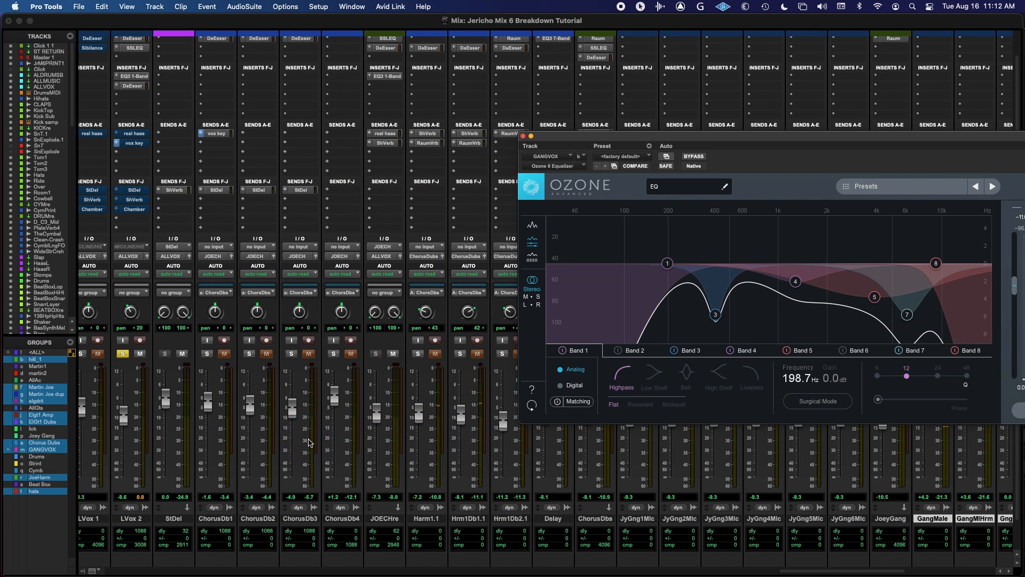
click(132, 276)
click(133, 266)
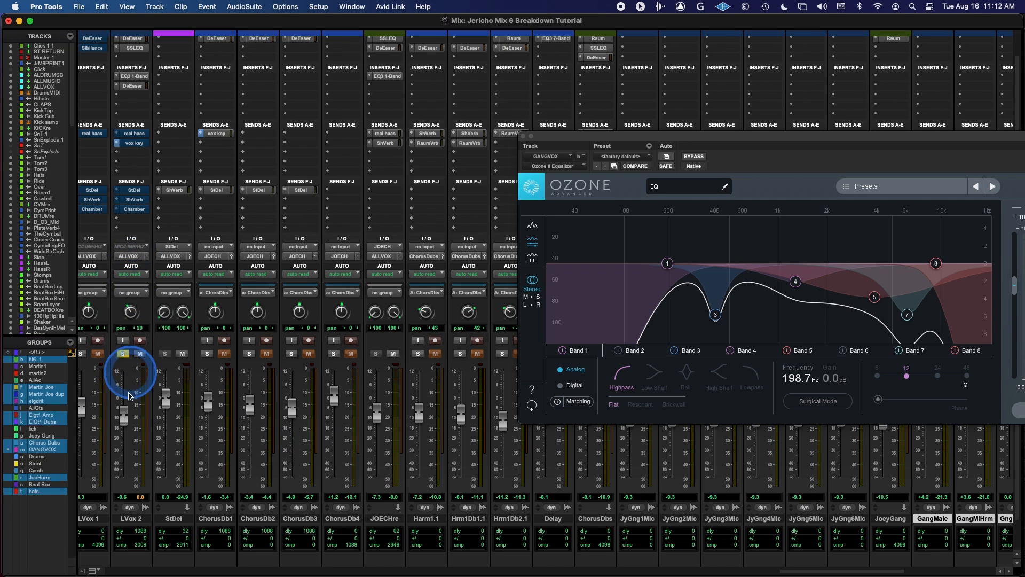
drag(125, 411, 125, 400)
- Compare the GANGVOX Ozone equalizer bypassed and active twice while the raised LVox 2 lead plays with the gang vocals
key(space)
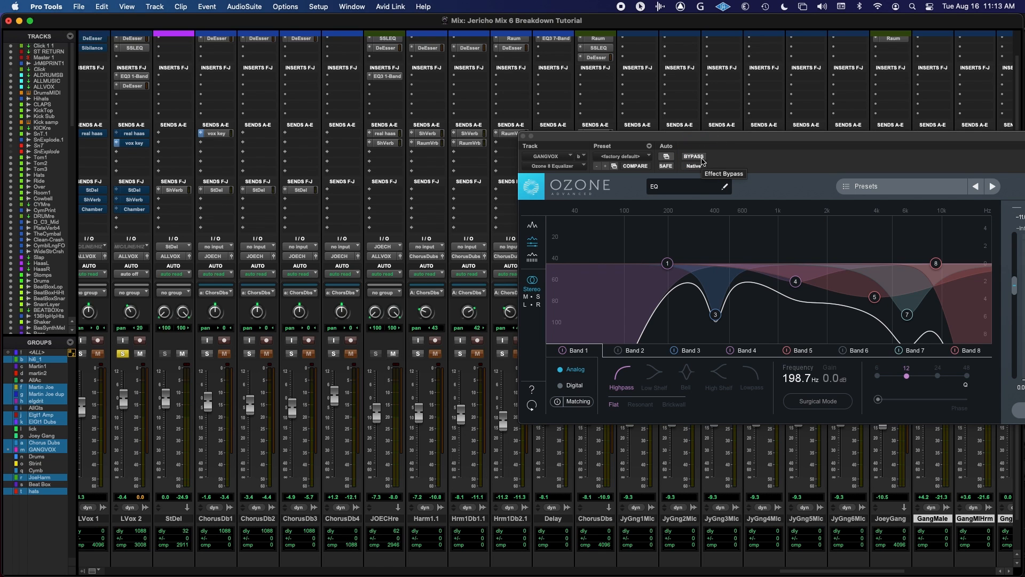
key(space)
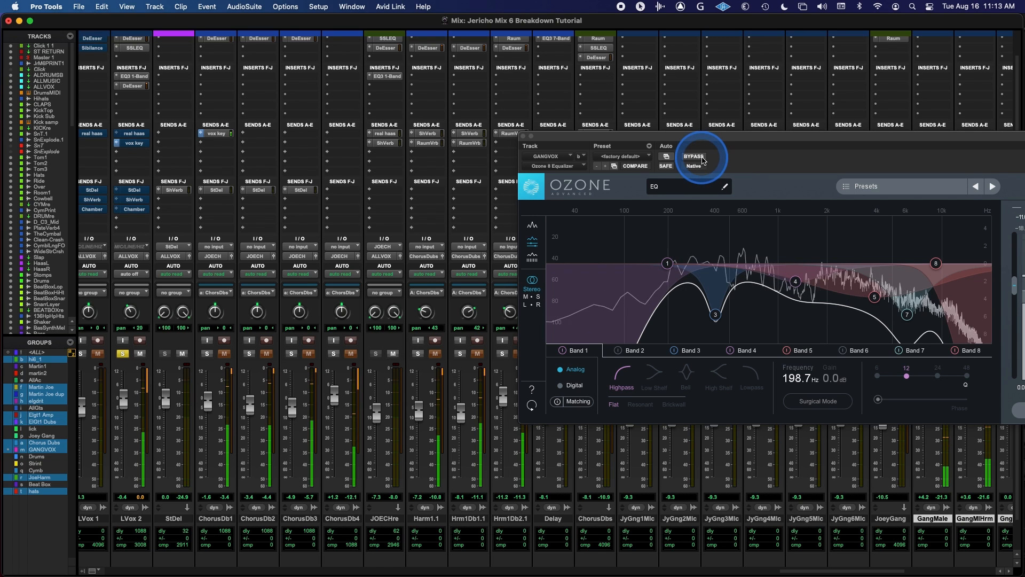
click(703, 161)
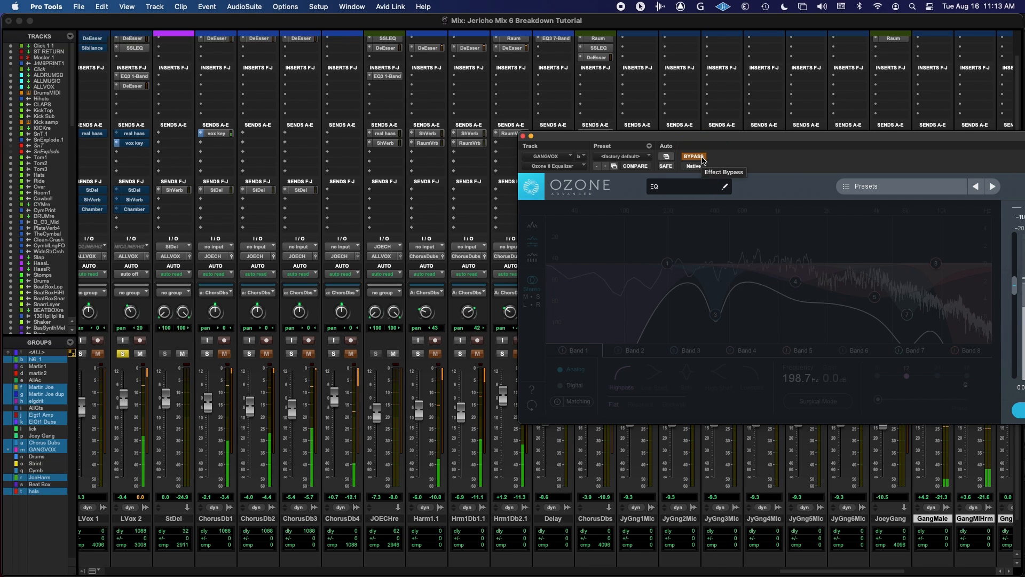
click(702, 160)
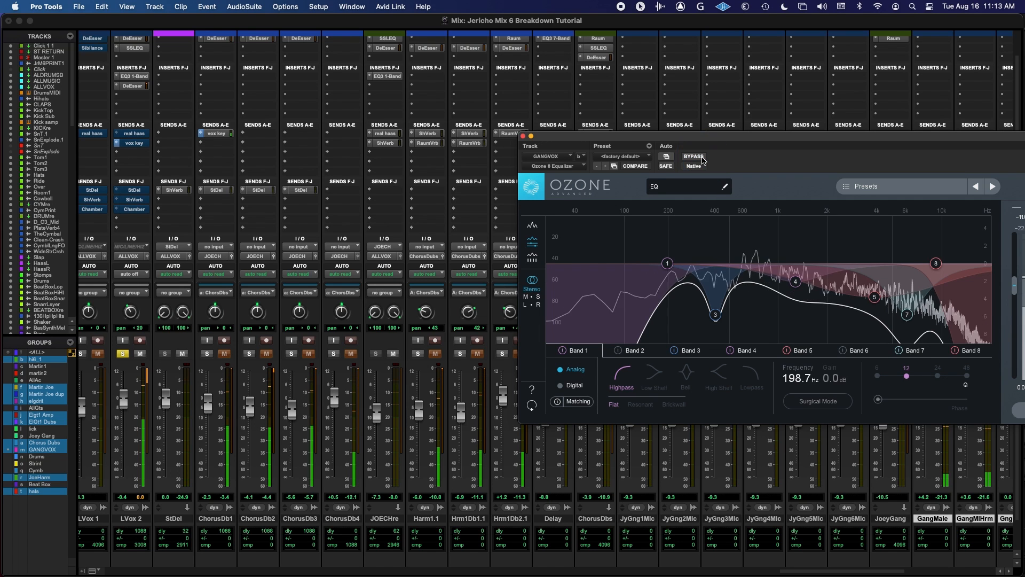
click(703, 160)
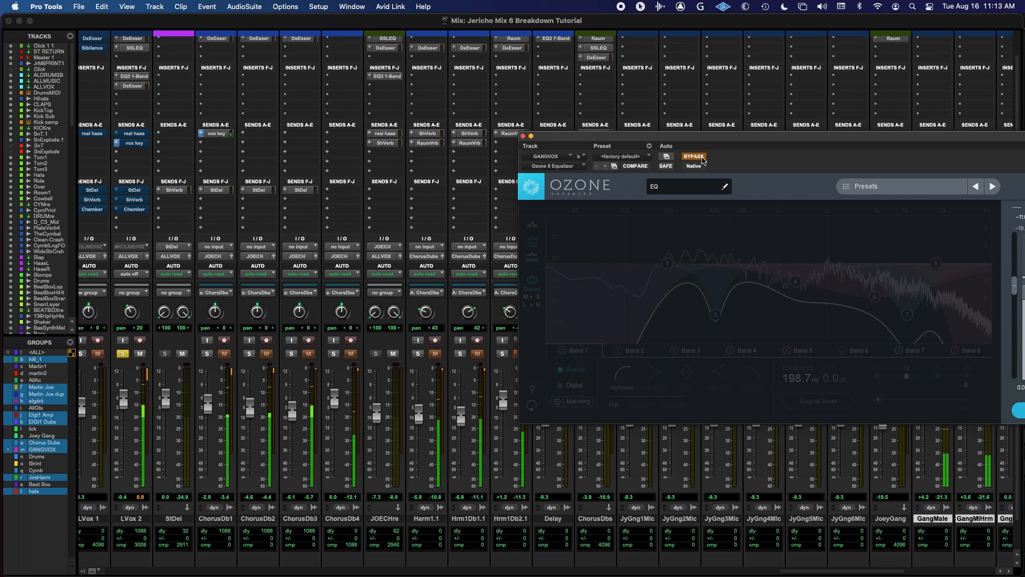
click(703, 160)
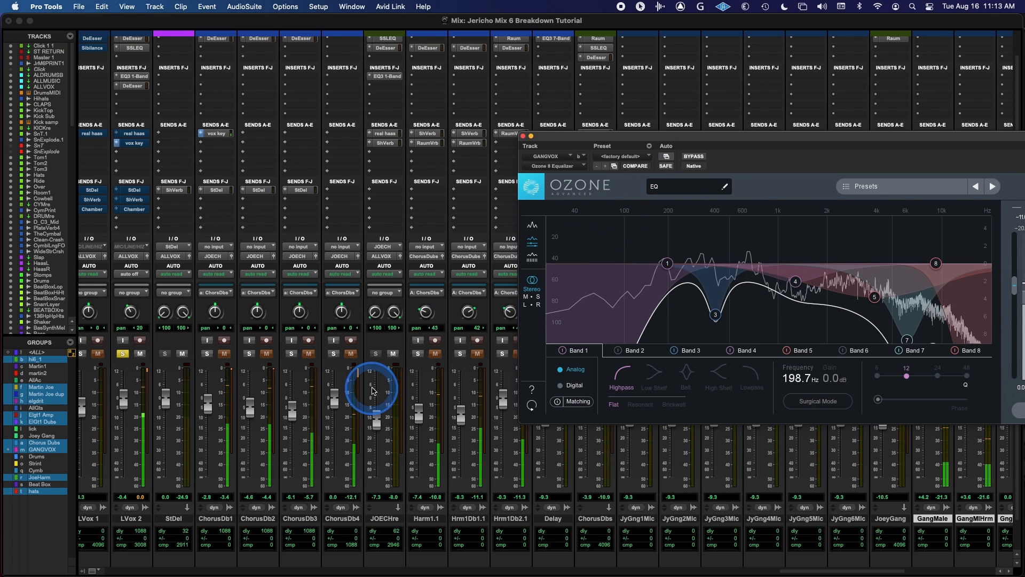
key(space)
- Return the LVox 2 automation mode to read
scroll(224, 408, left, 3)
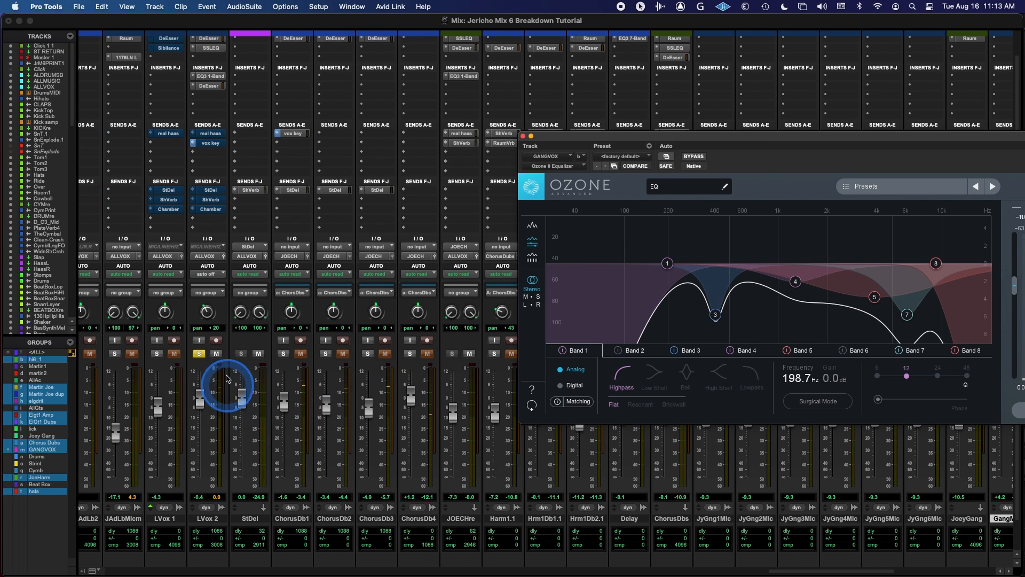
click(207, 274)
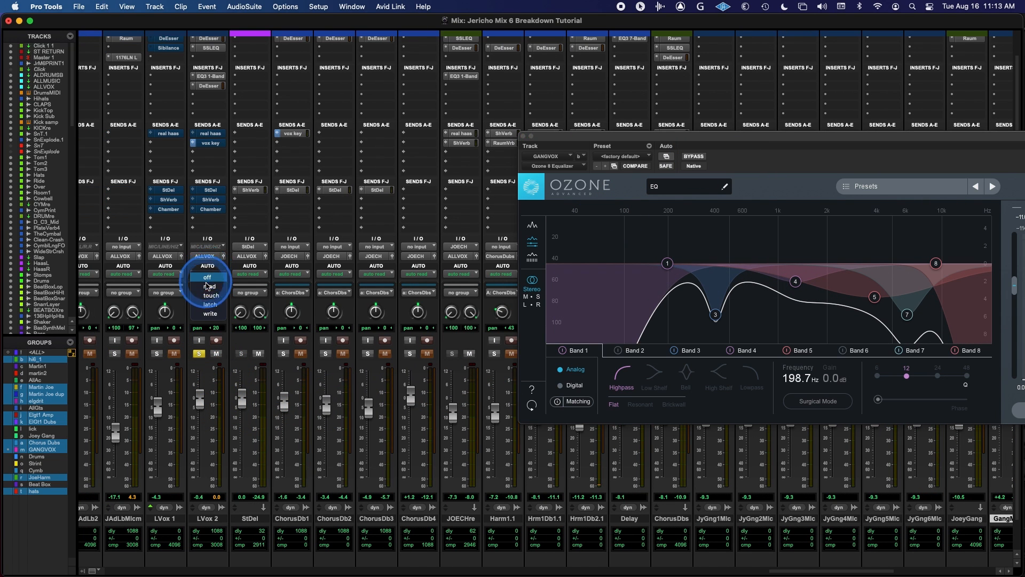
click(208, 277)
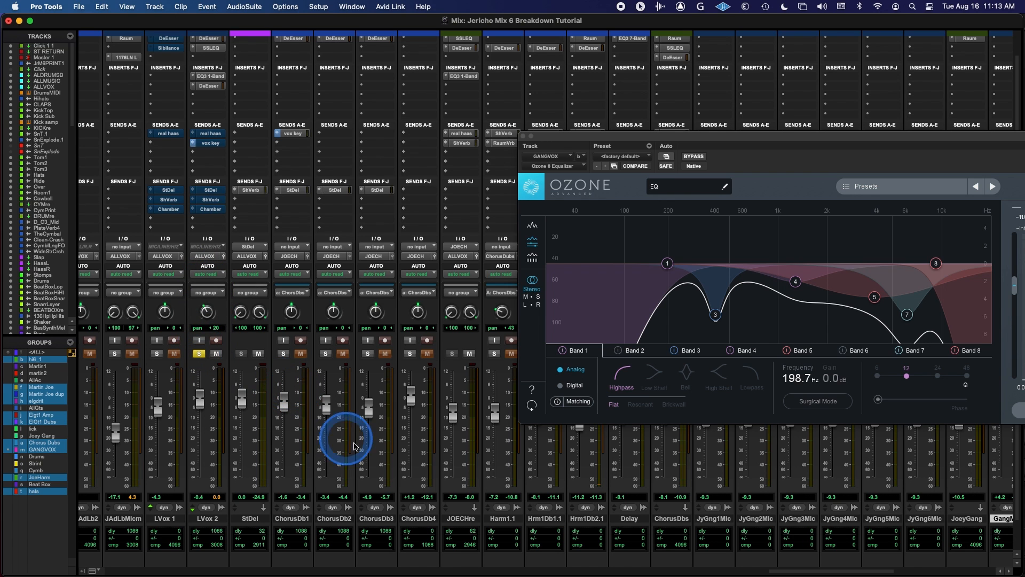
- Enable the bypassed DeEsser on GANGVOX, and play the gang vocals through it before closing its window
scroll(382, 451, right, 3)
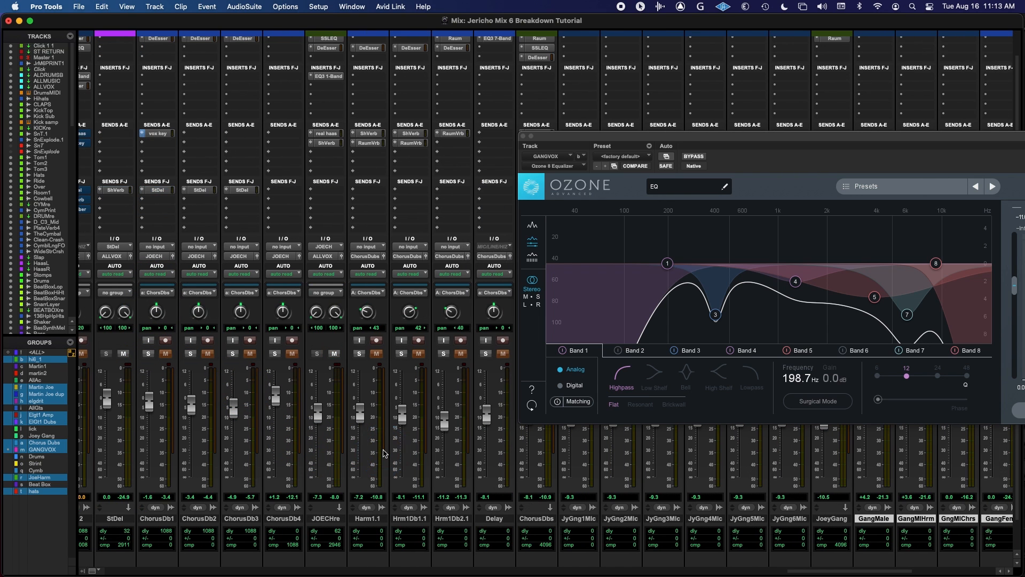
scroll(383, 451, right, 10)
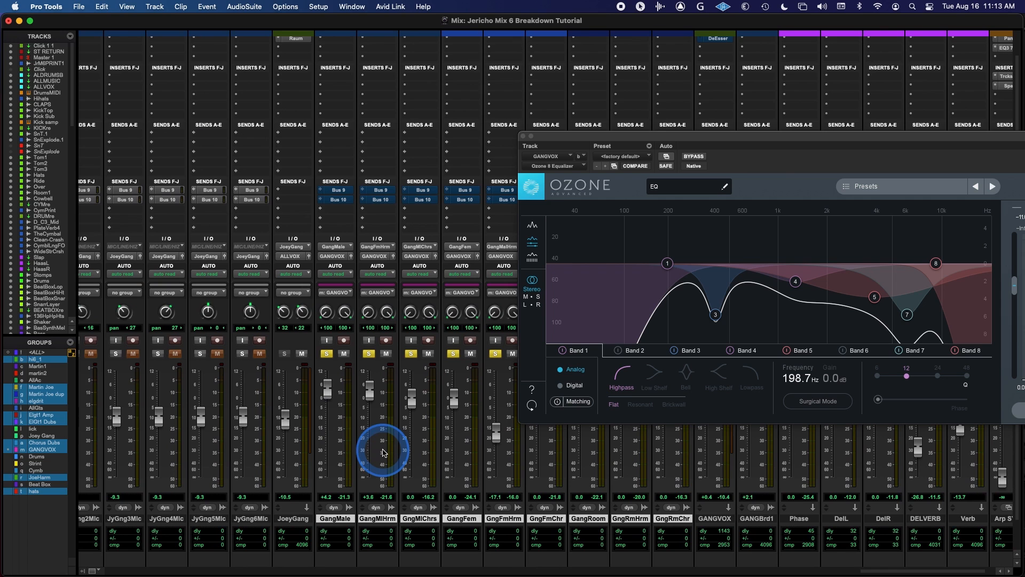
scroll(383, 451, right, 2)
scroll(412, 425, up, 1)
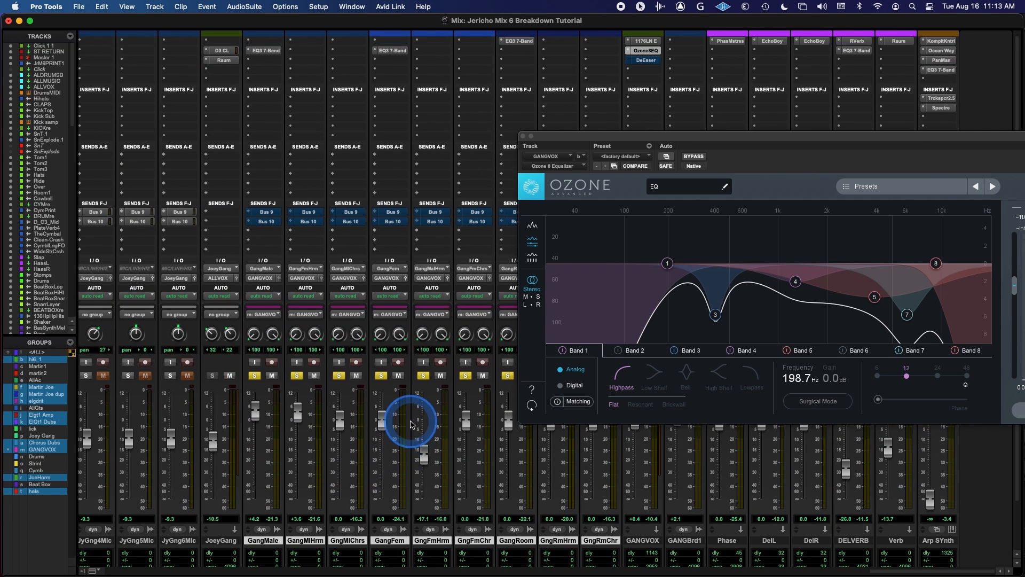
scroll(411, 425, up, 1)
drag(736, 139, 780, 218)
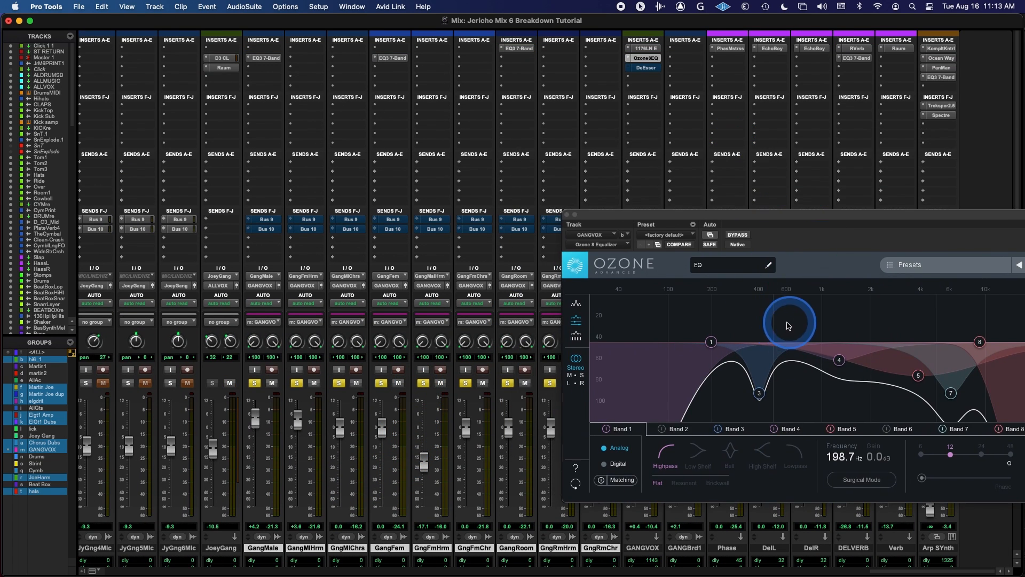
click(646, 68)
click(739, 235)
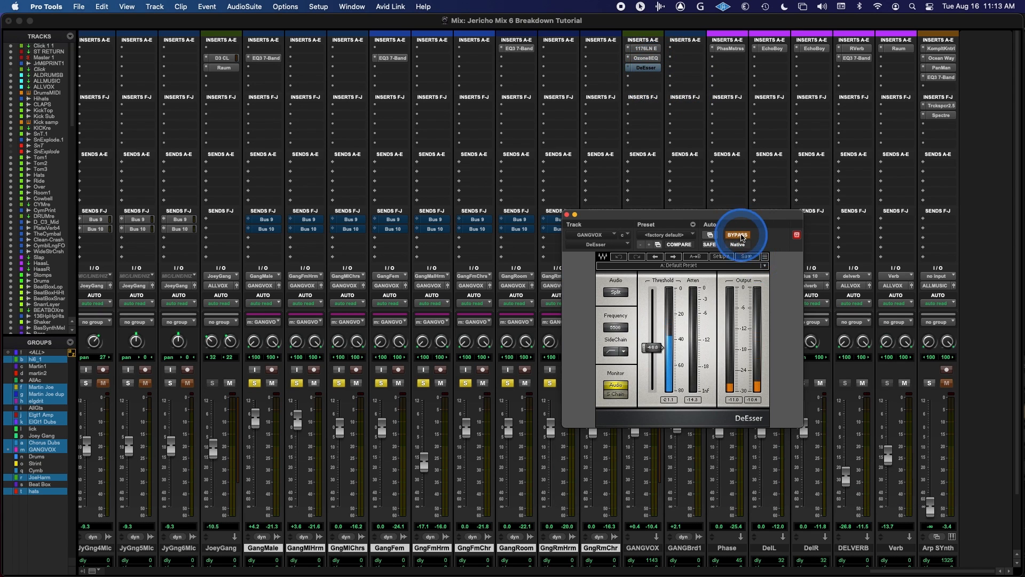
click(739, 236)
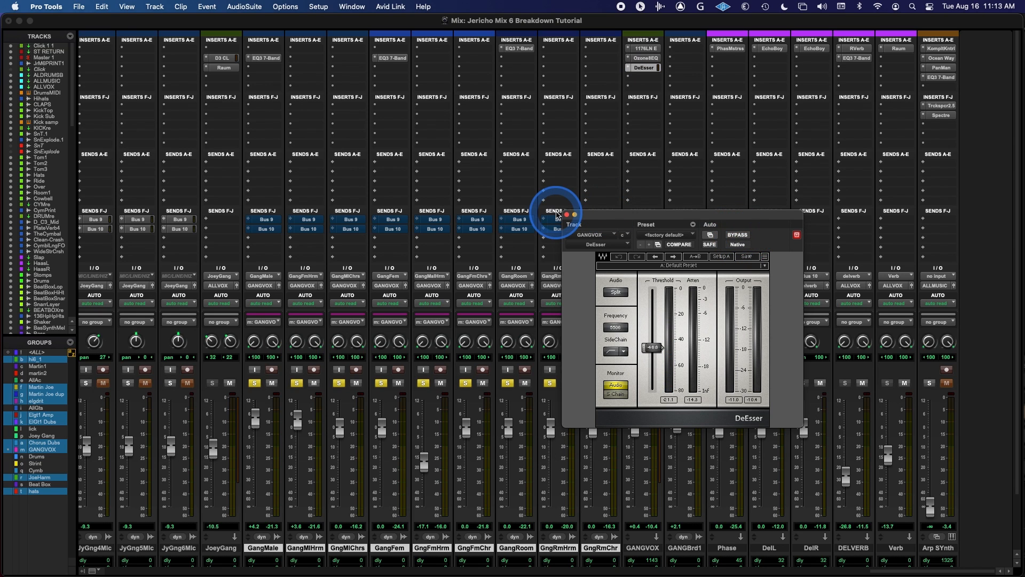
key(space)
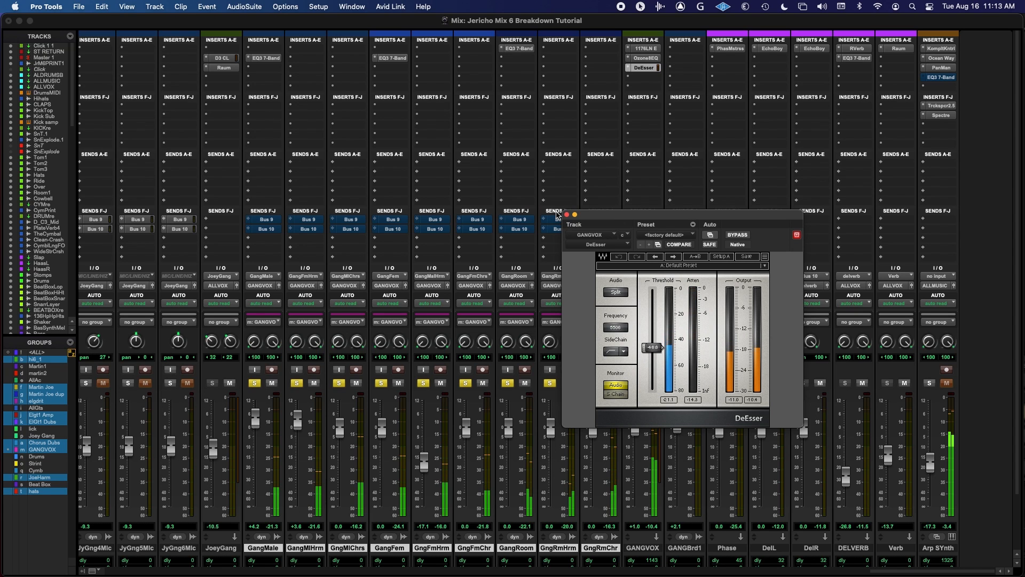
click(566, 214)
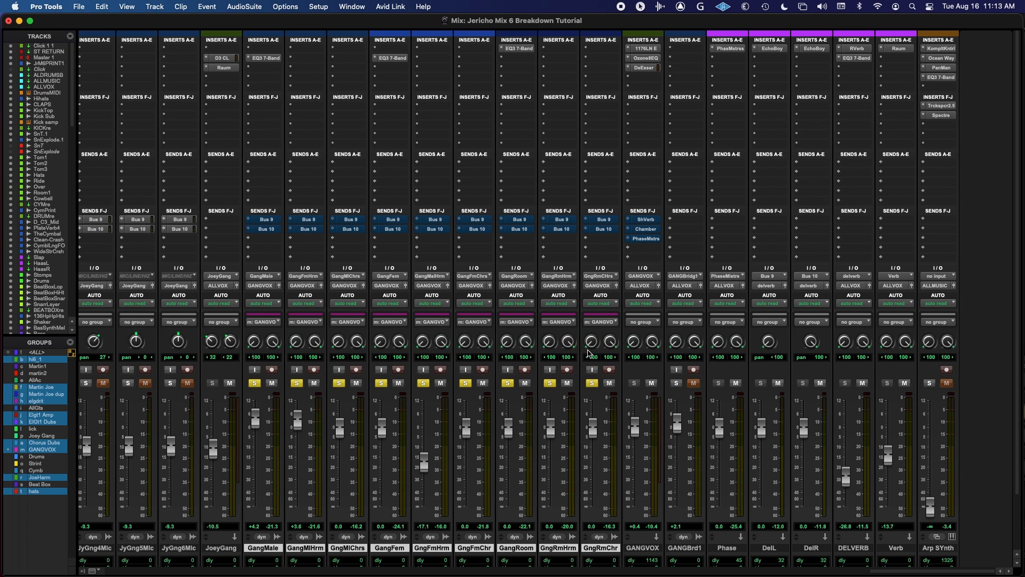
key(super+equal)
key(super+equal)
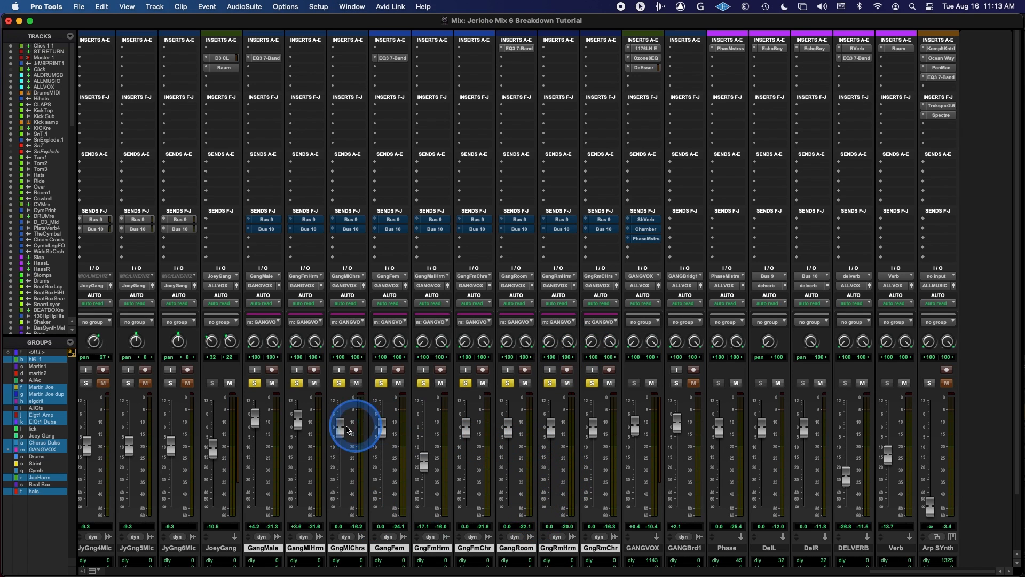
- Play the gang vocals in the mixer, and select the GANGVOX volume automation from the Bridge through the Outro in the Edit window
key(space)
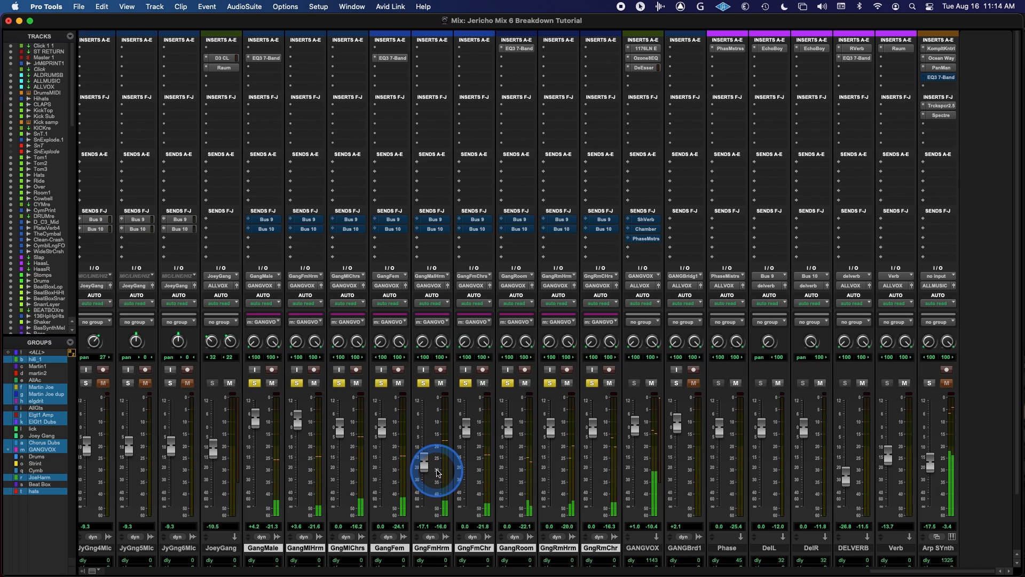
key(super+equal)
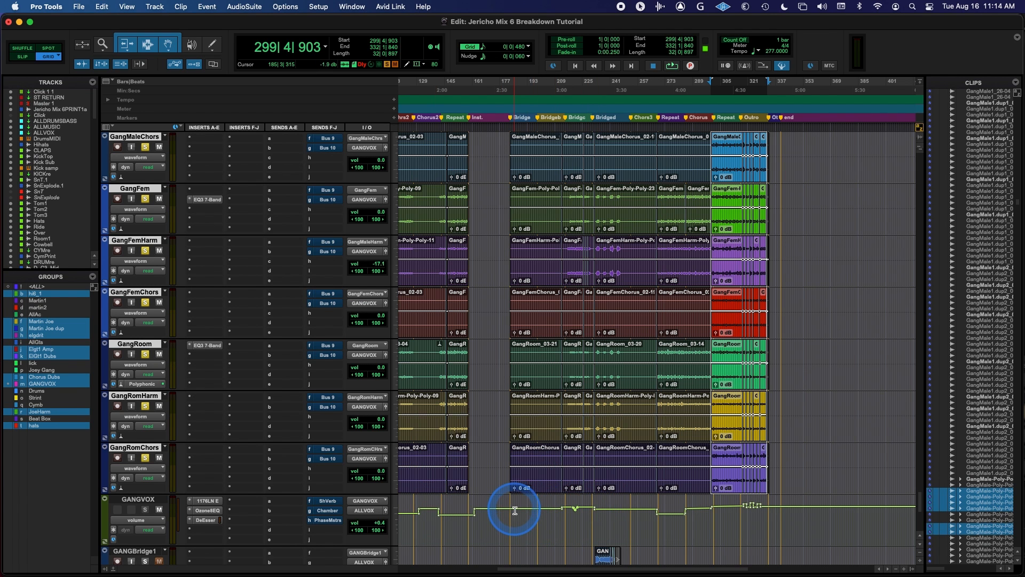
drag(514, 509, 765, 510)
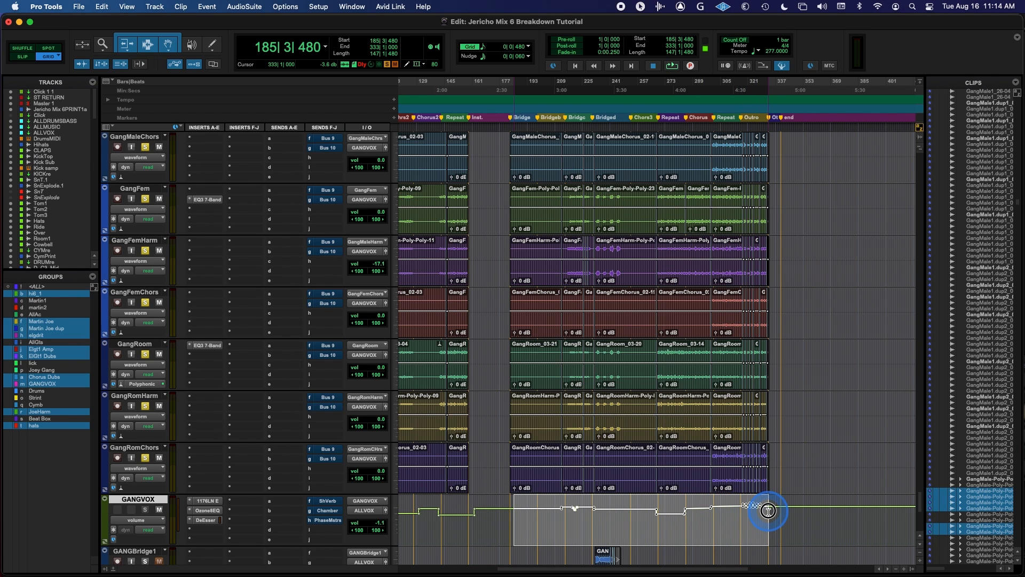
drag(768, 511, 767, 512)
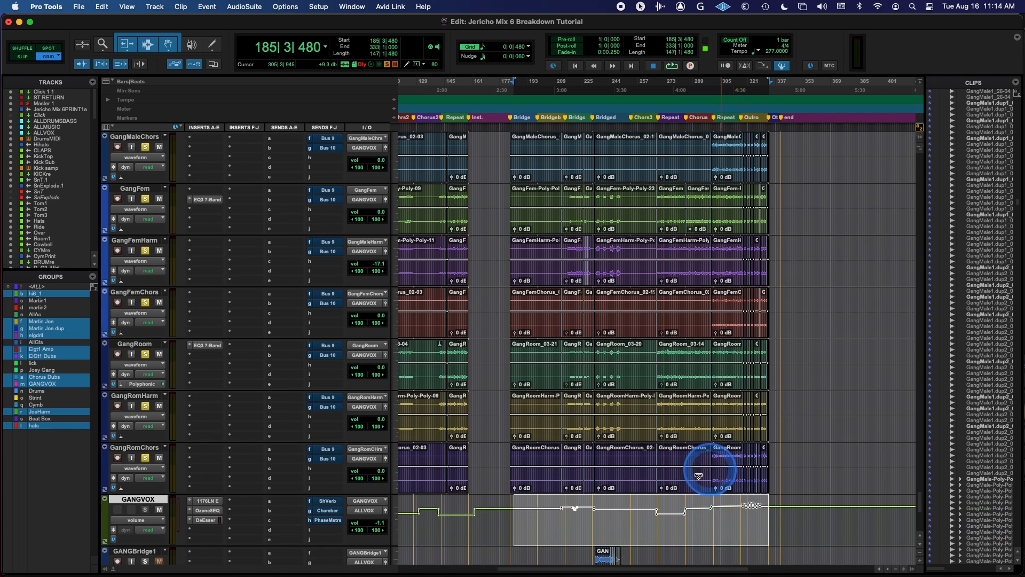
- Select the grouped gang vocal clips at the start of the Bridge and play them from bar 183
click(529, 484)
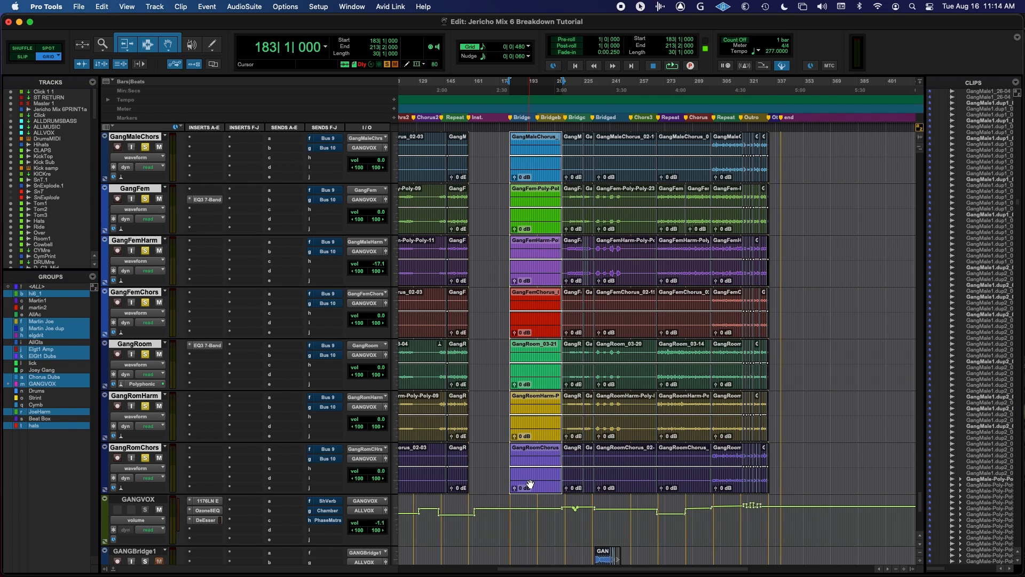
key(super+bracketright)
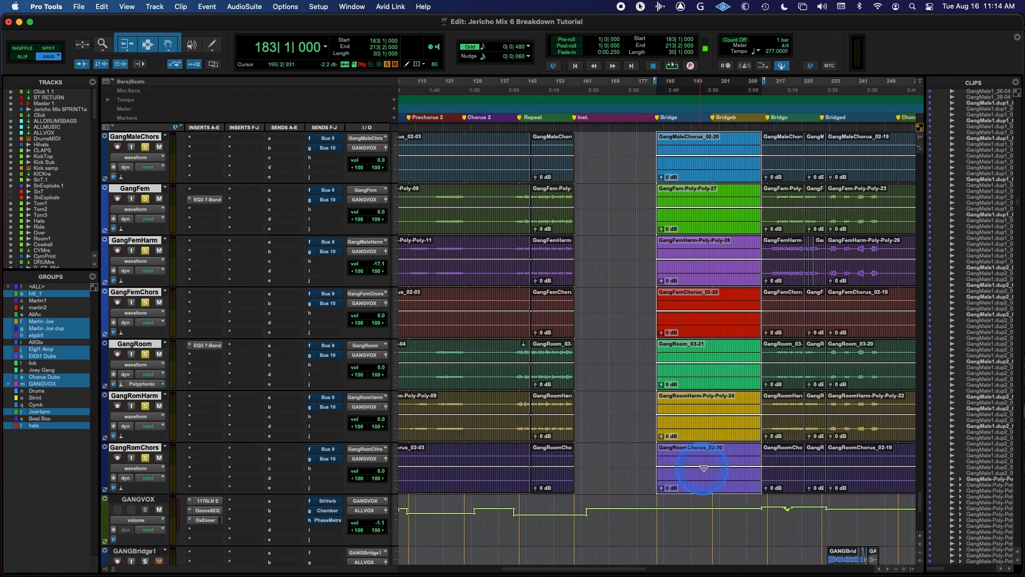
scroll(710, 470, up, 3)
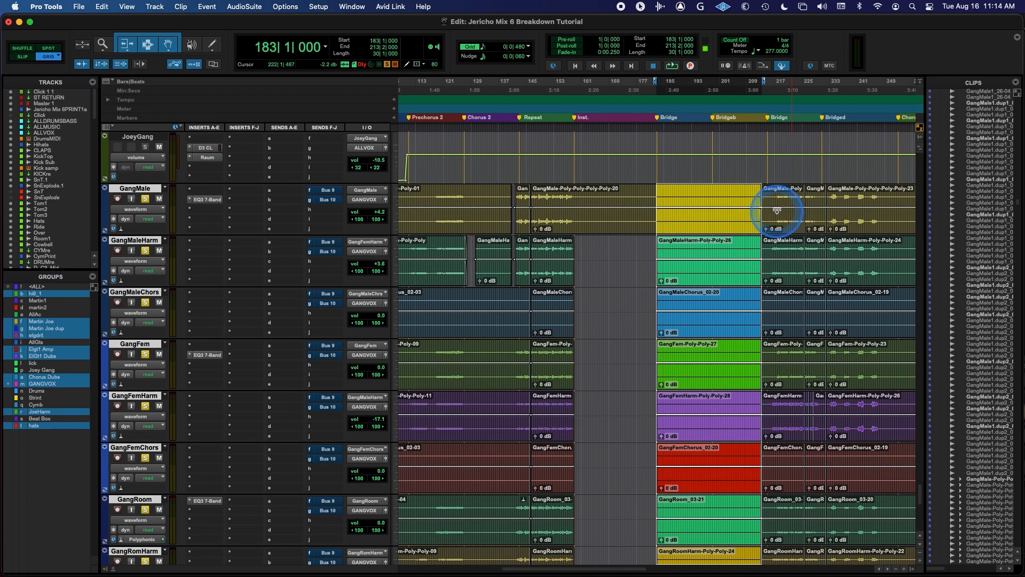
key(space)
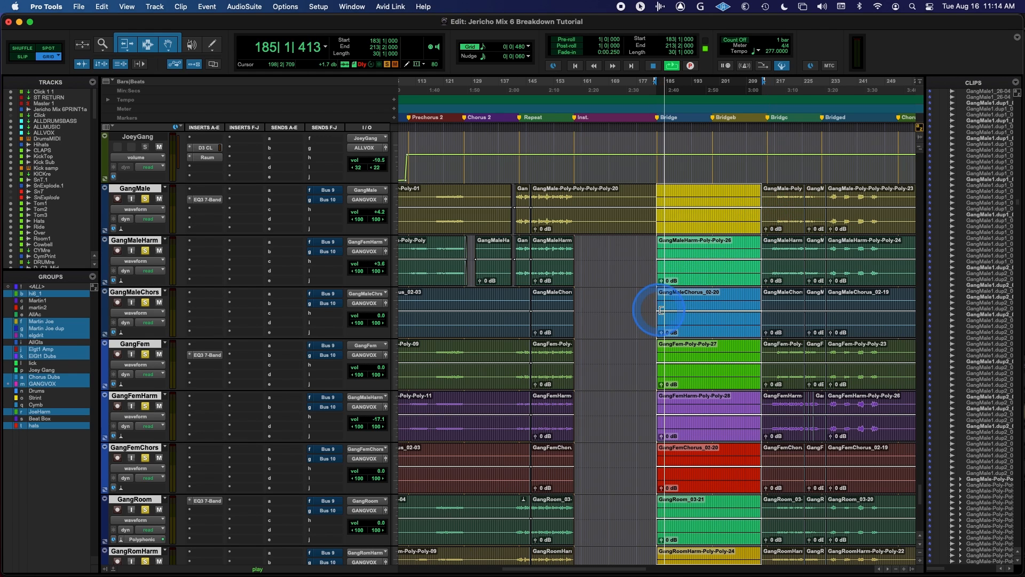
- Stop playback and select the nine gang vocal tracks from GangMale through GangRomChors
key(space)
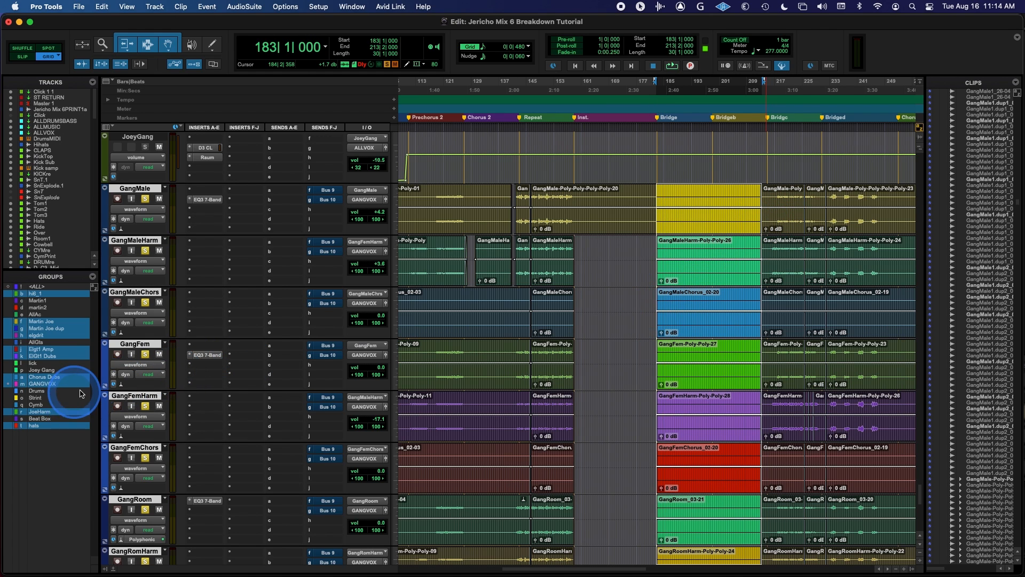
click(140, 190)
click(141, 190)
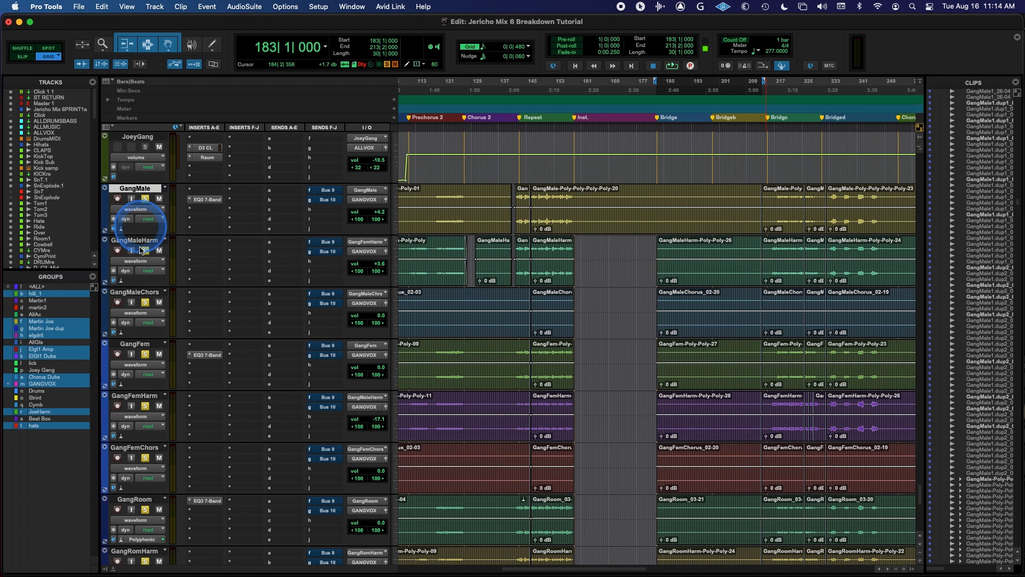
scroll(137, 373, down, 5)
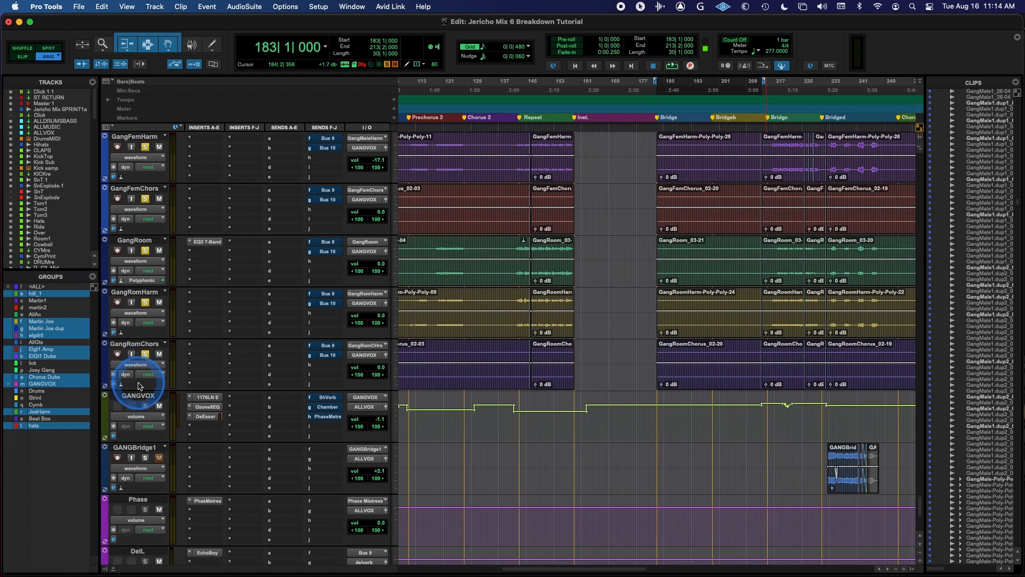
shift+click(136, 344)
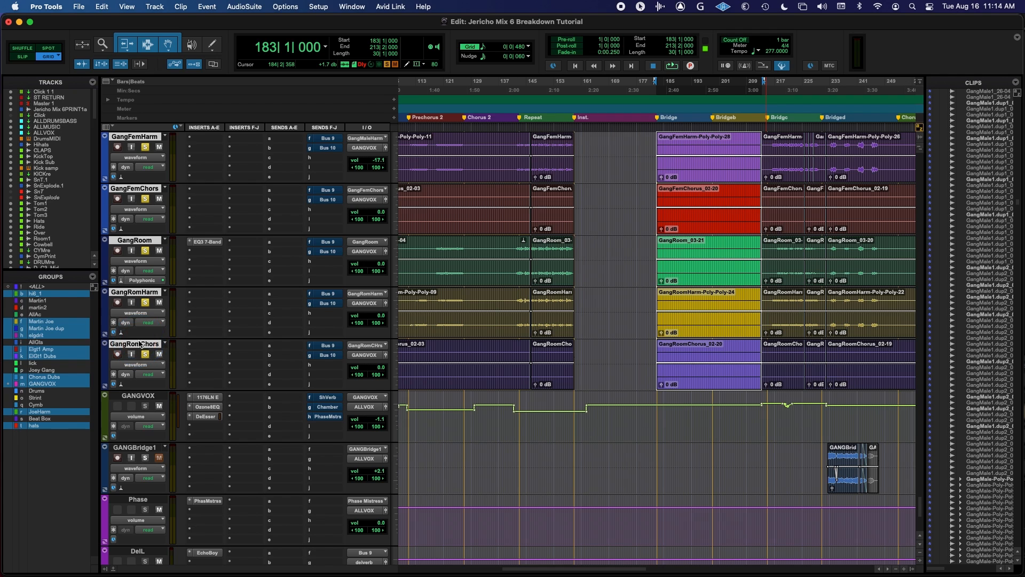
key(super+g)
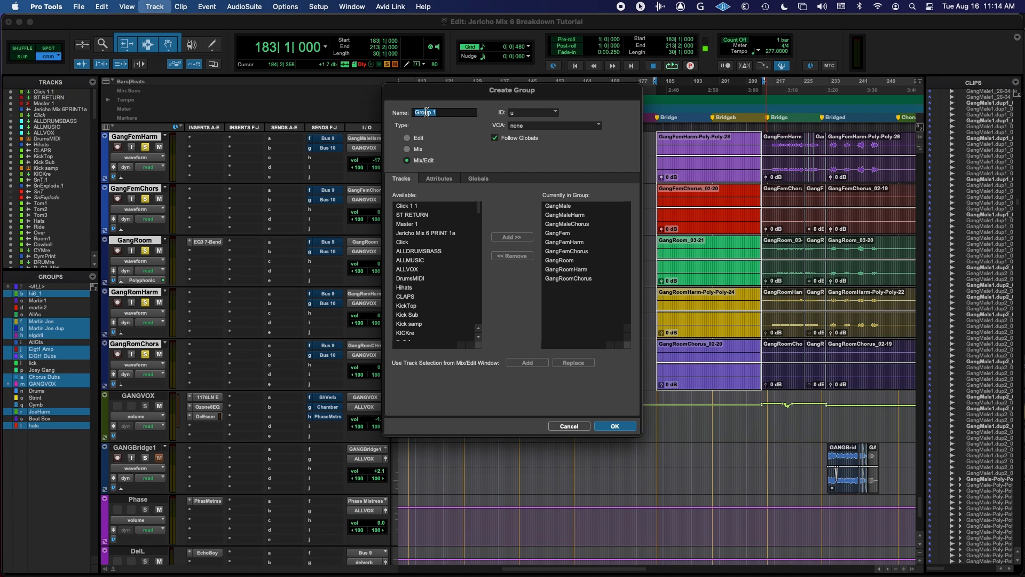
click(570, 426)
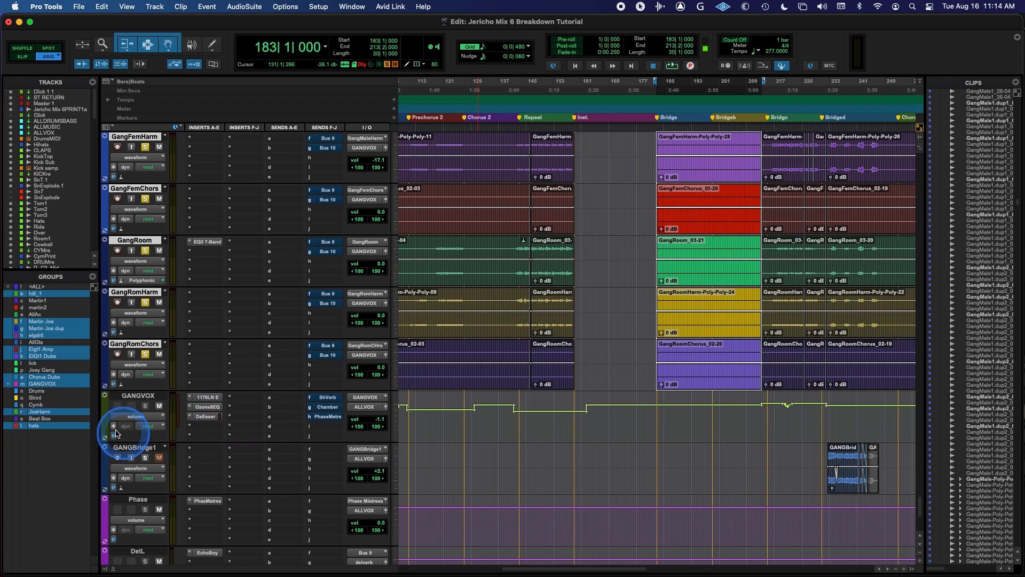
click(51, 385)
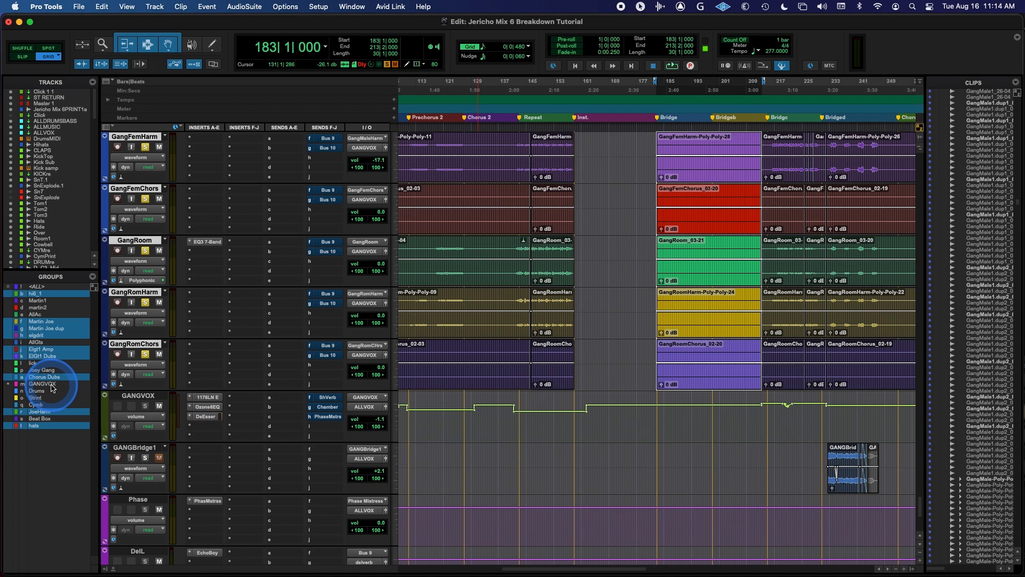
click(144, 355)
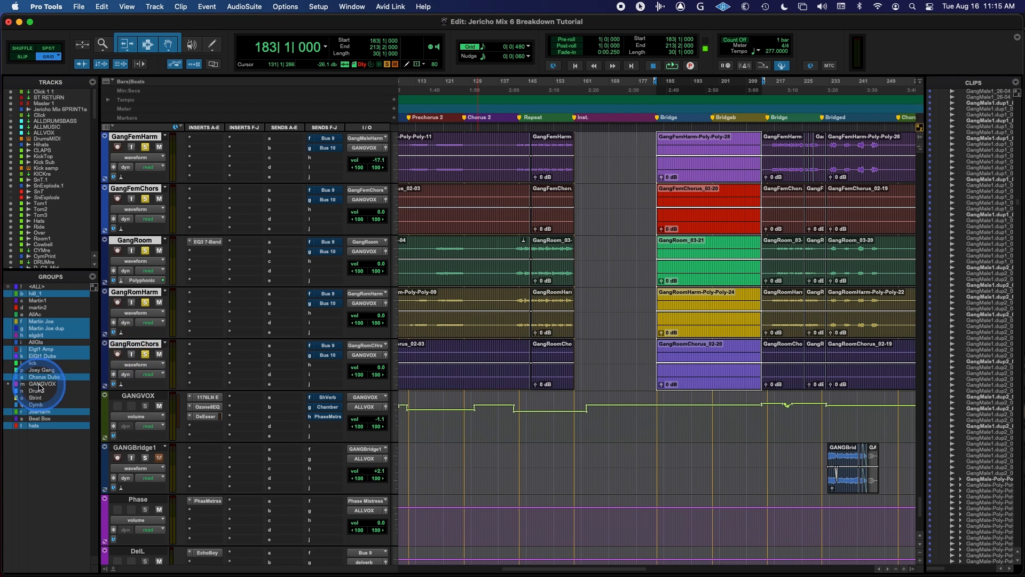
click(144, 356)
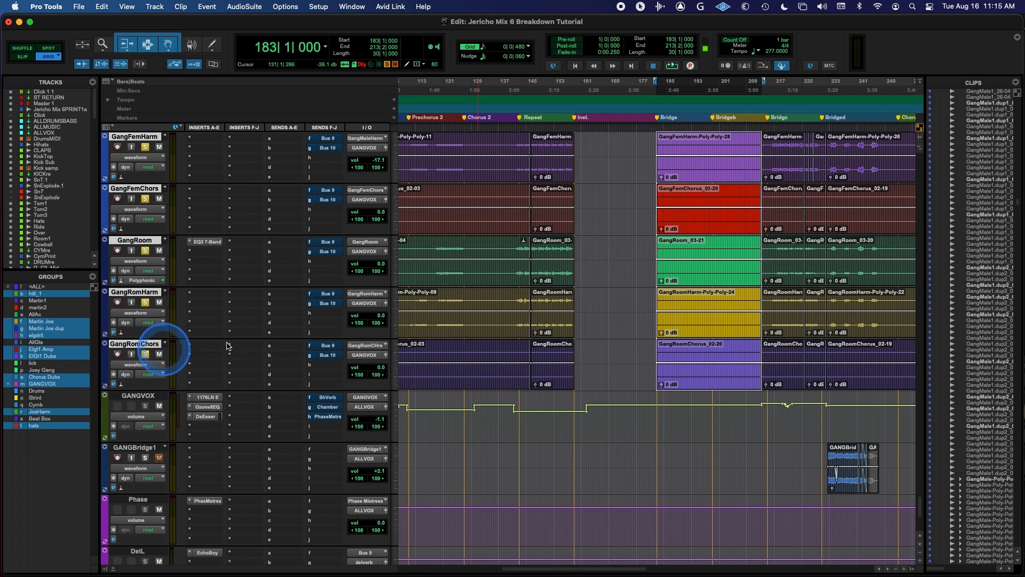
- Delete the selected bridge clips between bars 183 and 213 on all the gang vocal tracks
scroll(706, 370, up, 3)
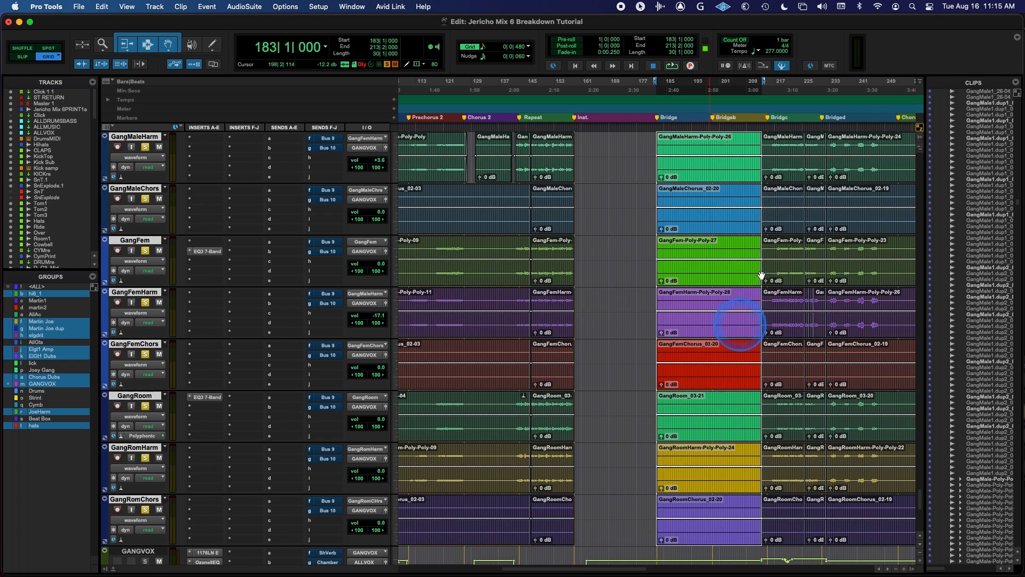
scroll(705, 308, up, 2)
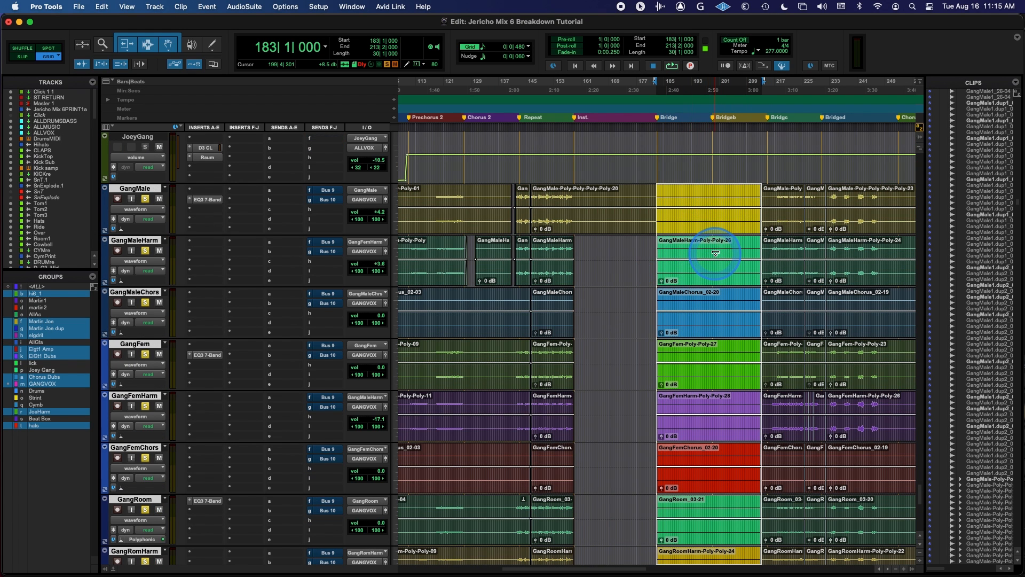
key(Delete)
- Select from 159|4|000 past the Bridge marker across the gang vocal tracks and delete the leftover tail of the GangMale clip
click(682, 211)
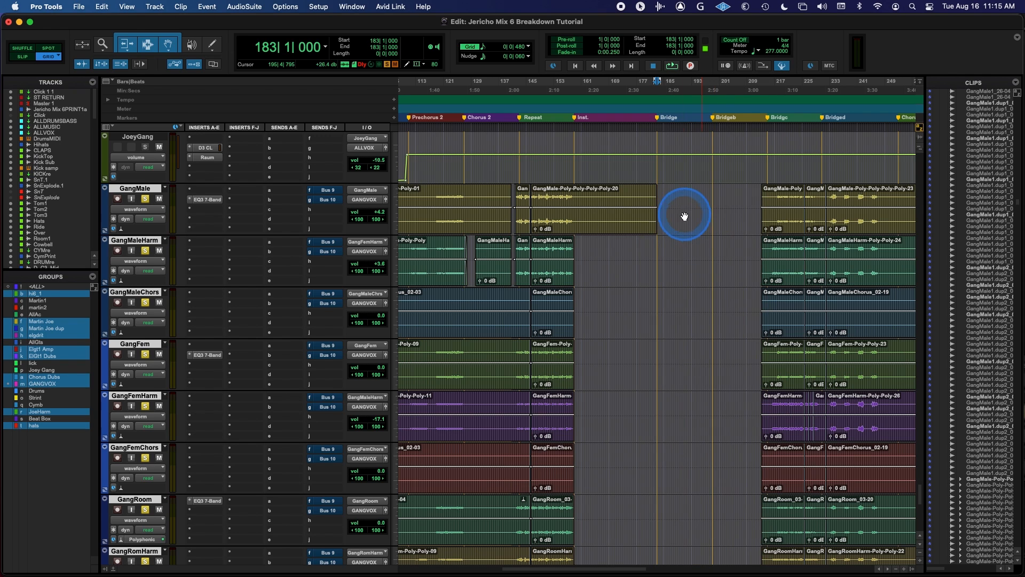
drag(624, 214, 578, 224)
scroll(609, 232, down, 5)
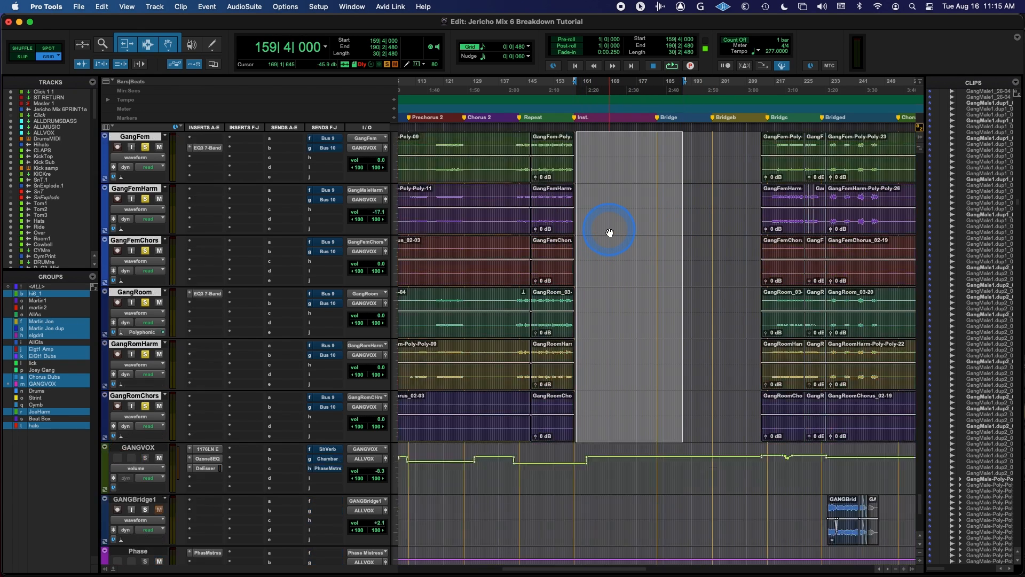
scroll(609, 232, up, 4)
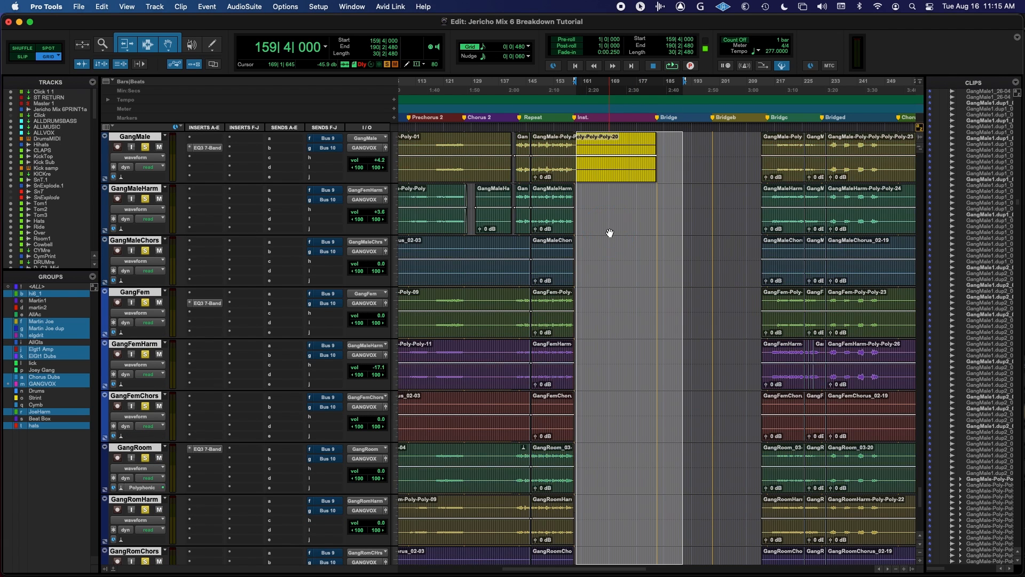
drag(610, 232, 46, 388)
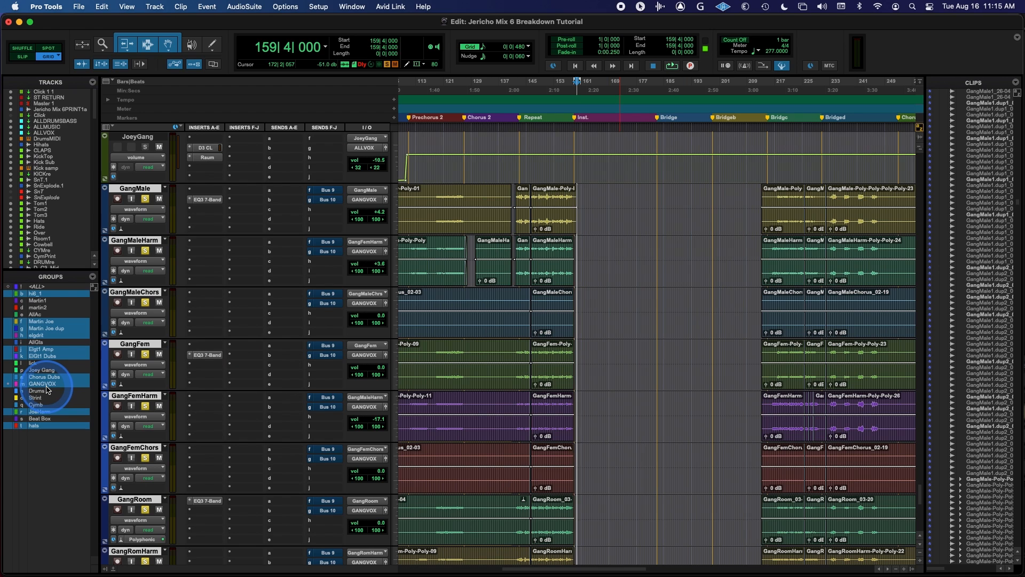
- Show only the tracks that belong to the GANGVOX group
right_click(46, 389)
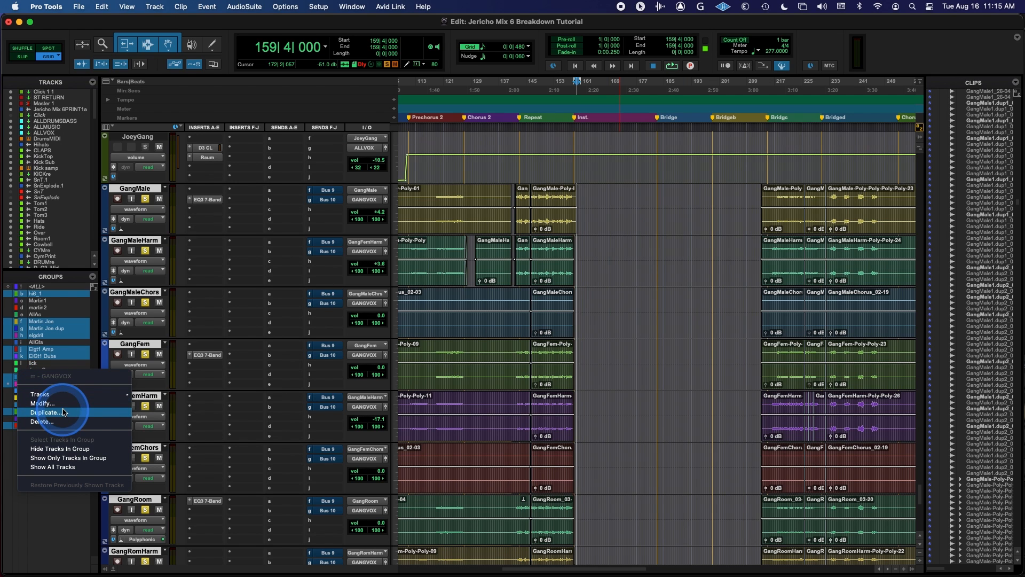
click(88, 464)
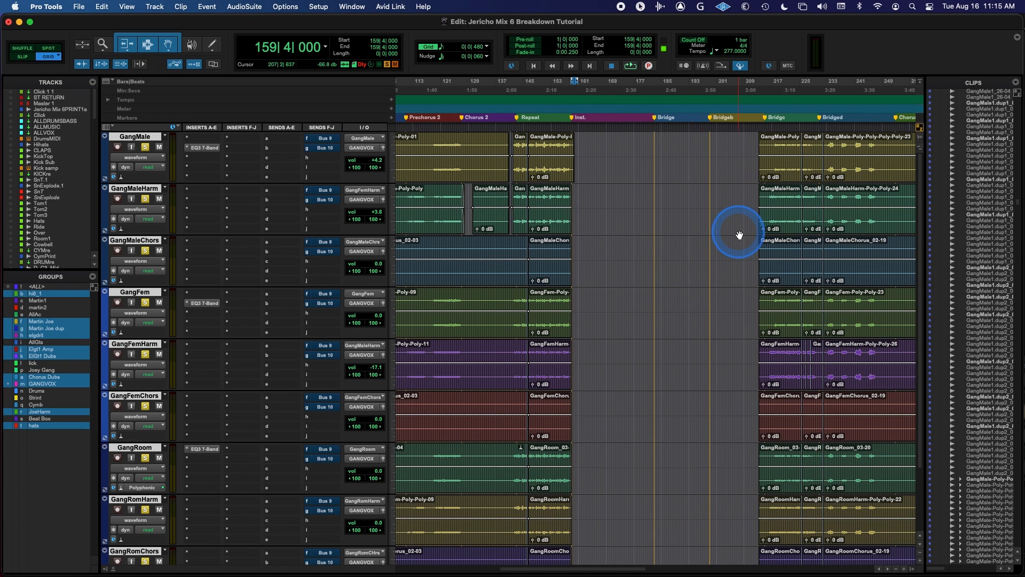
- Delete the silent clip portions from 213|1|000 to 216|2|000 across all the GANGVOX tracks
scroll(728, 224, right, 2)
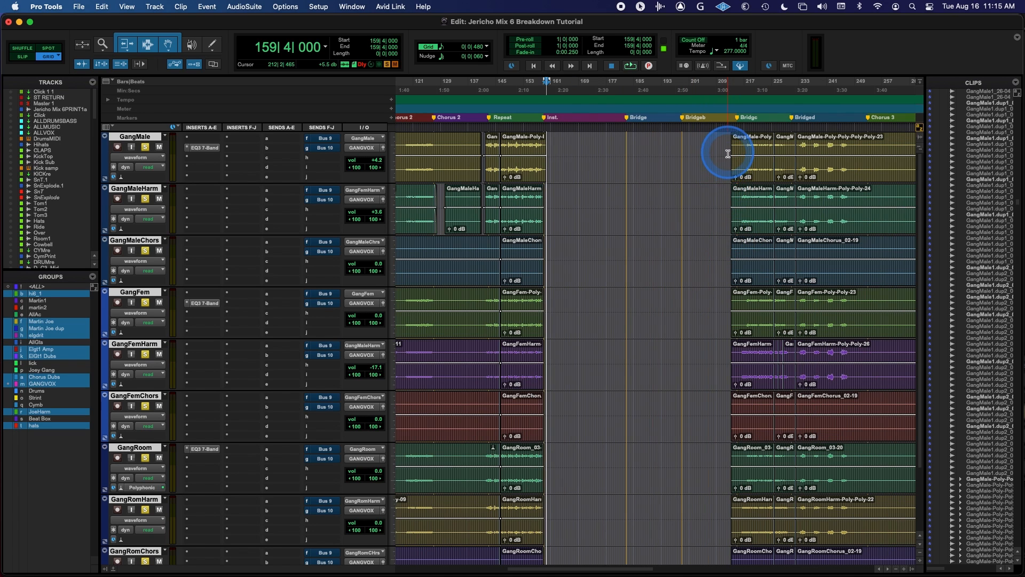
click(728, 154)
key(super+bracketright)
key(super+bracketright)
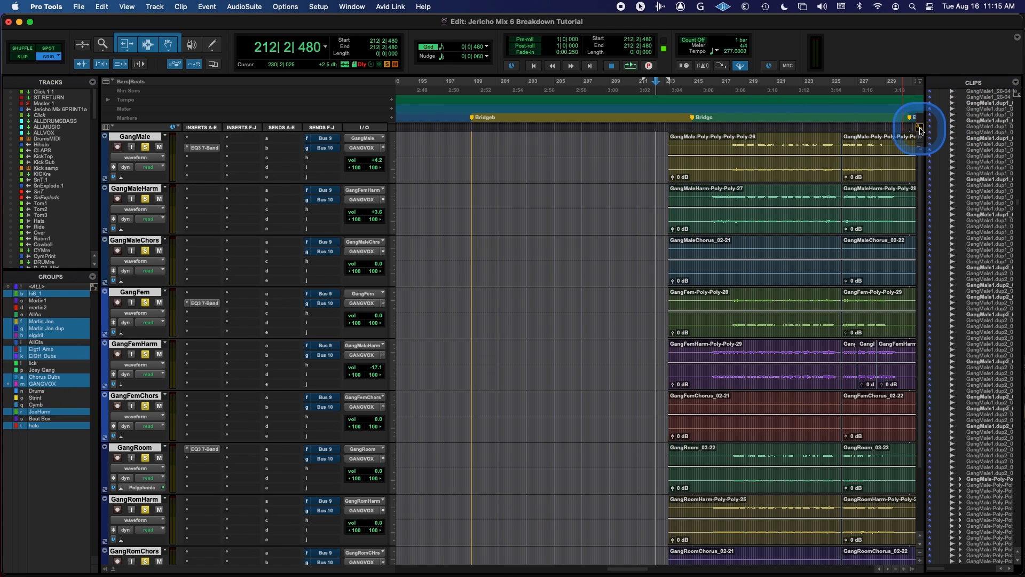
key(super+bracketright)
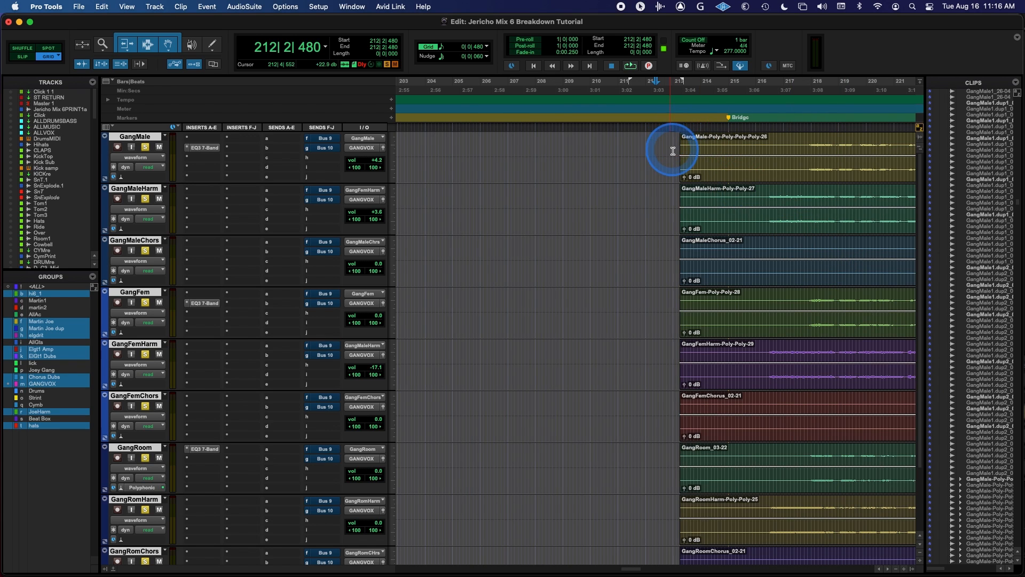
drag(673, 151, 765, 160)
scroll(785, 237, down, 3)
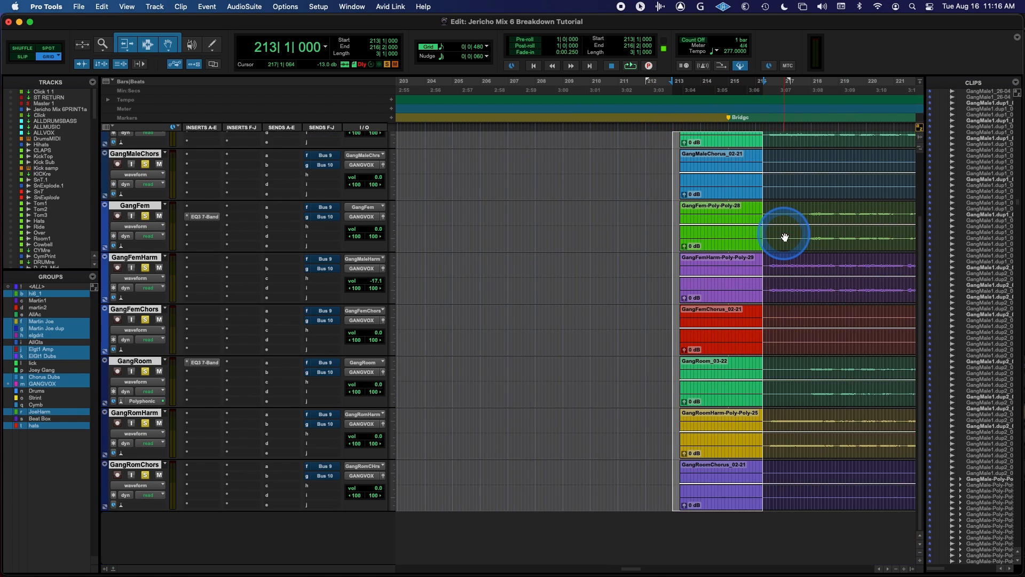
scroll(785, 237, up, 3)
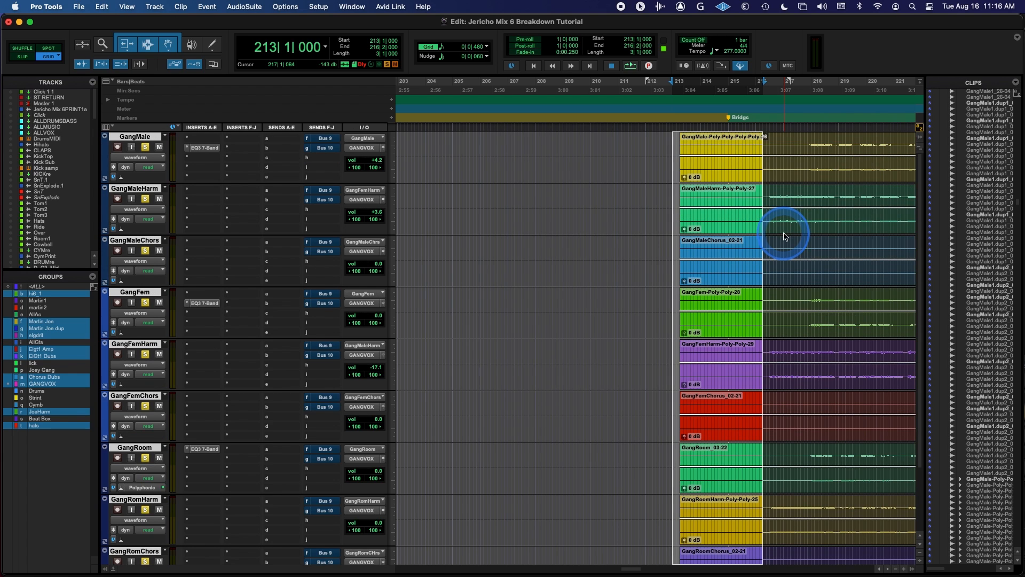
key(Delete)
- Add fade-ins at the start of the bridge clips on the grouped tracks, over the range 216|1|480 to 216|2|789
scroll(779, 229, right, 1)
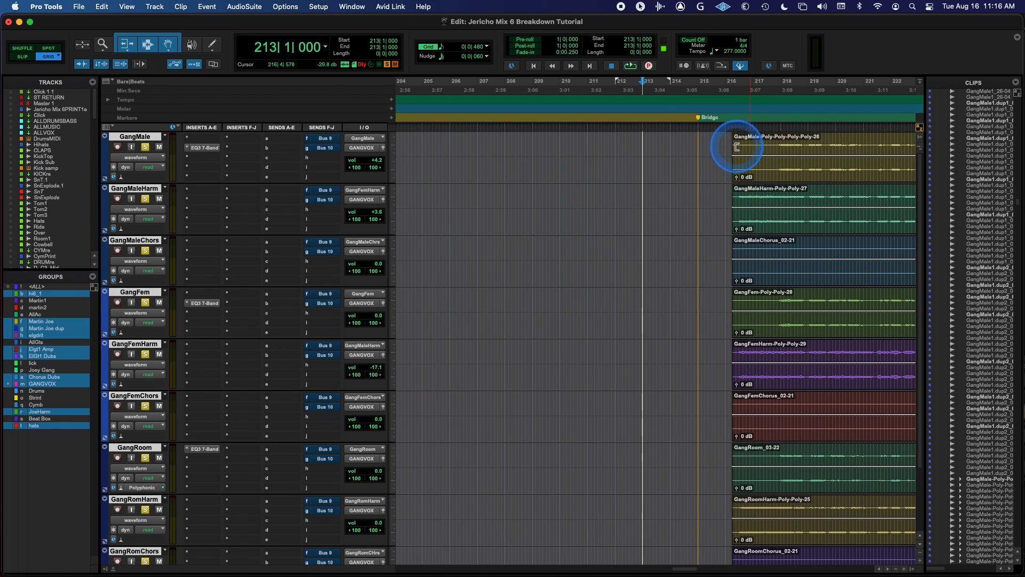
drag(728, 149, 734, 150)
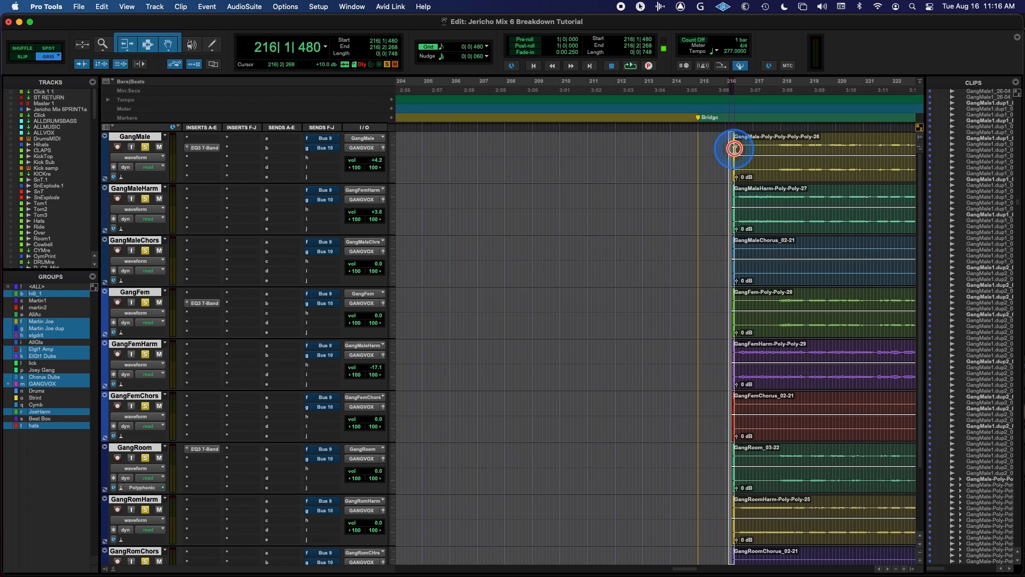
drag(735, 149, 738, 149)
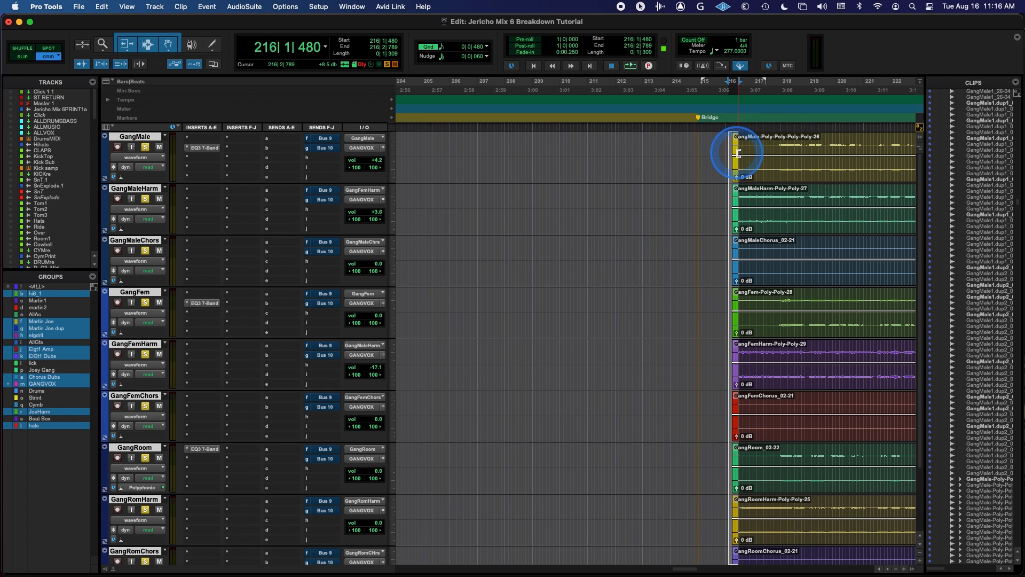
key(f)
- Play the gang vocals from 216|1|000 to audition the new fade-ins and the following phrase up to about bar 226
click(729, 155)
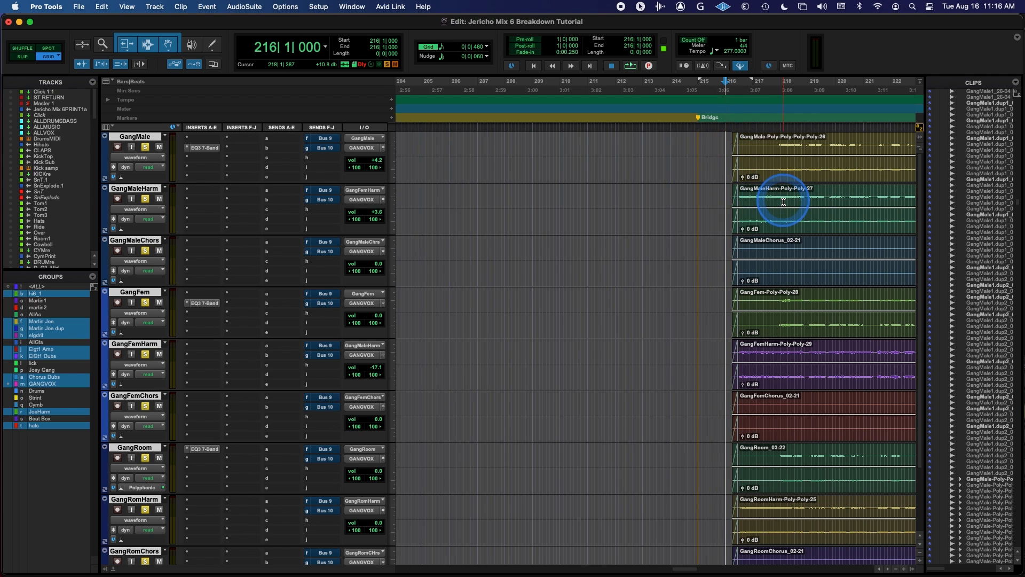
key(space)
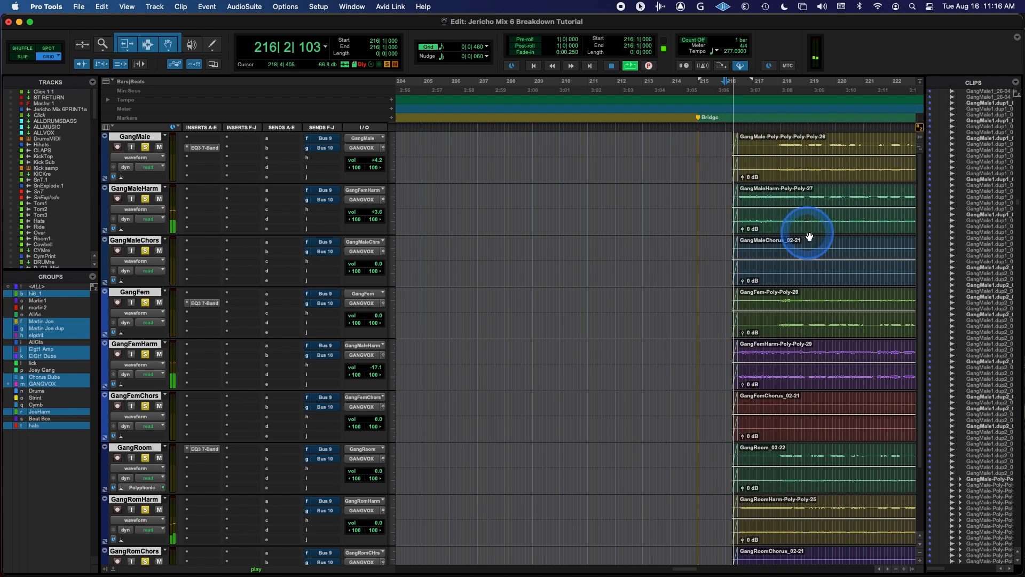
key(super+bracketleft)
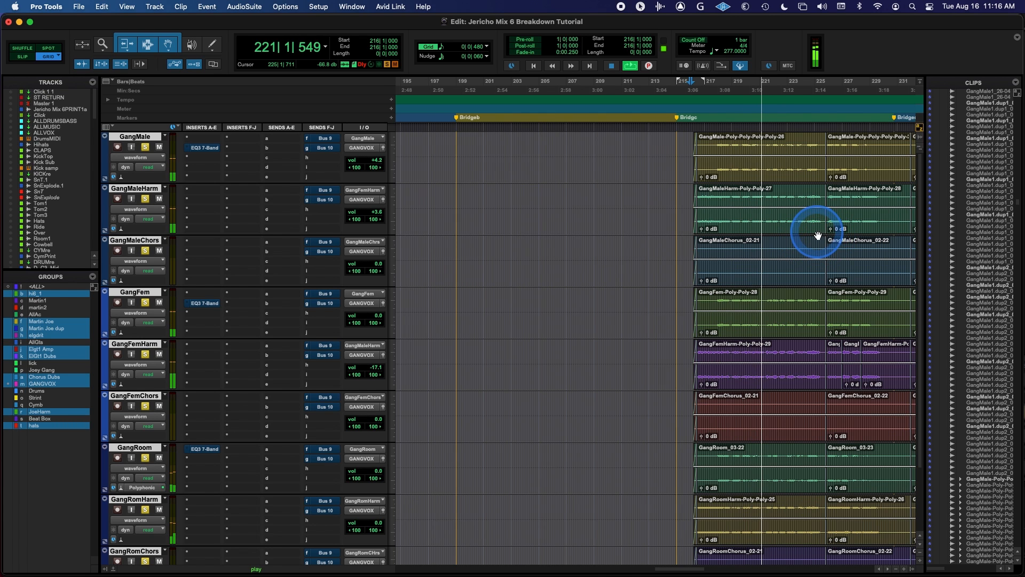
scroll(817, 236, right, 5)
key(super+bracketright)
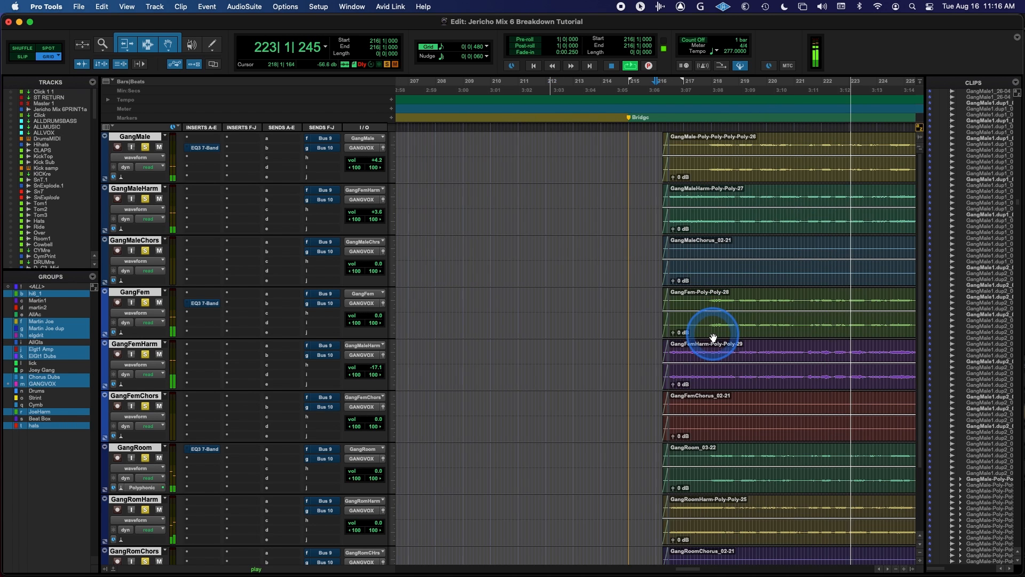
scroll(714, 338, right, 5)
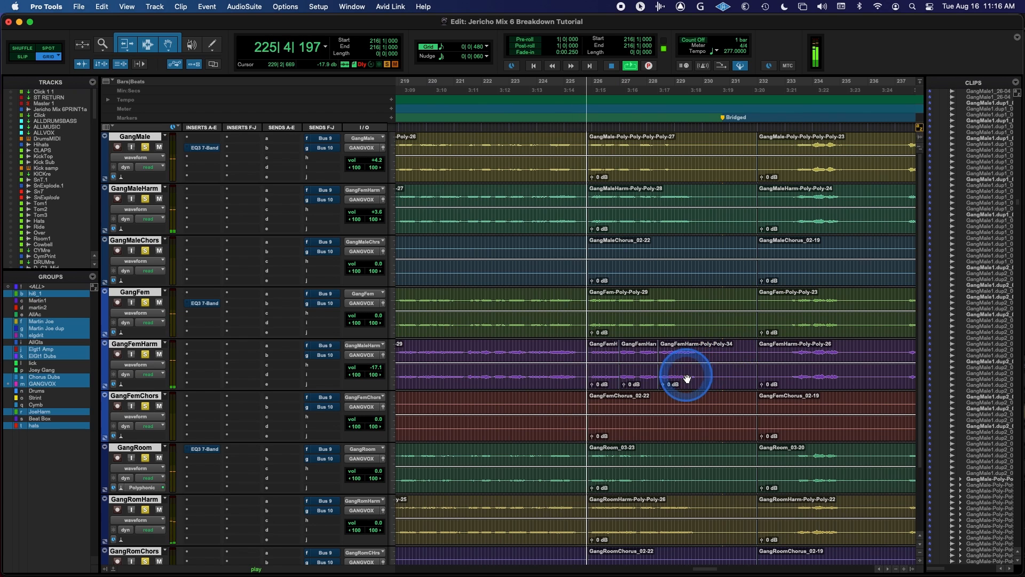
key(space)
- Zoom in around bar 225 and audition the gang vocals from 225|2|480 across the next clip boundary
click(570, 299)
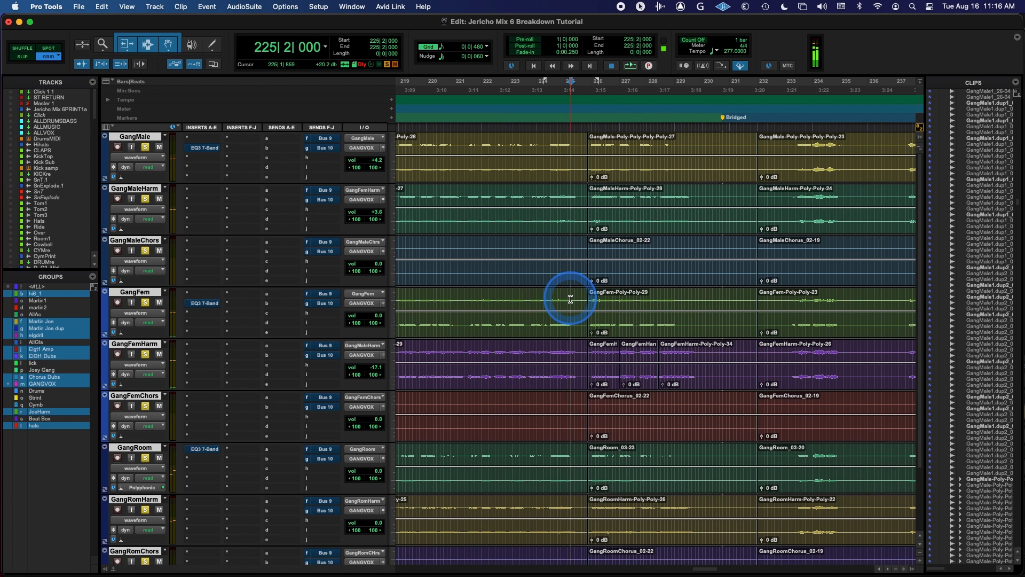
key(super+bracketright)
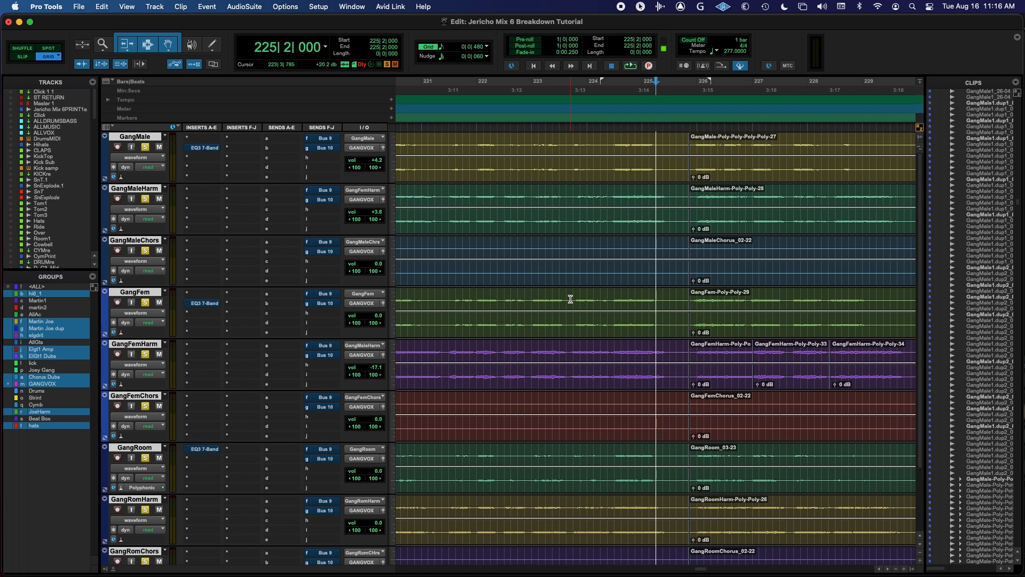
click(665, 302)
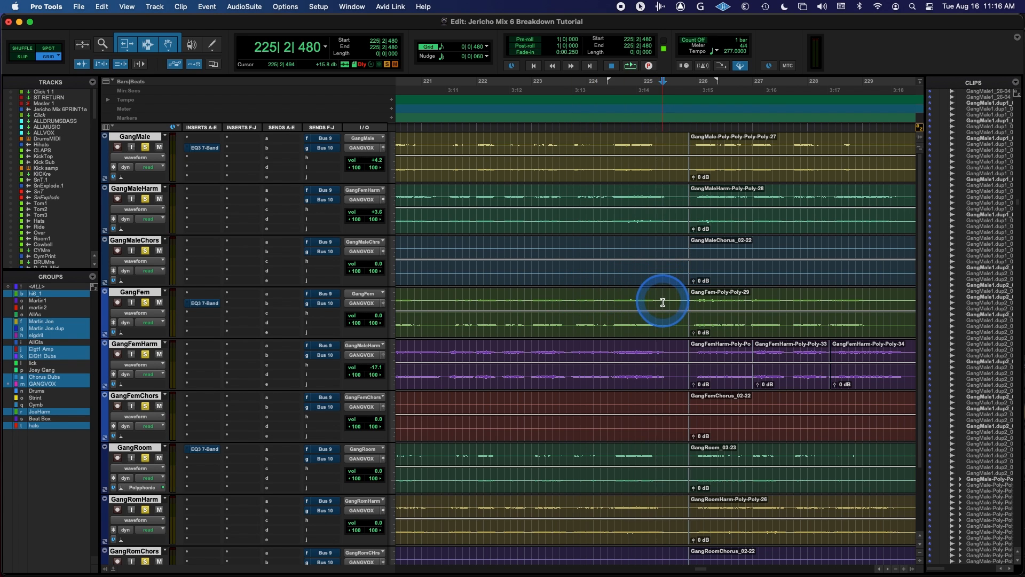
key(space)
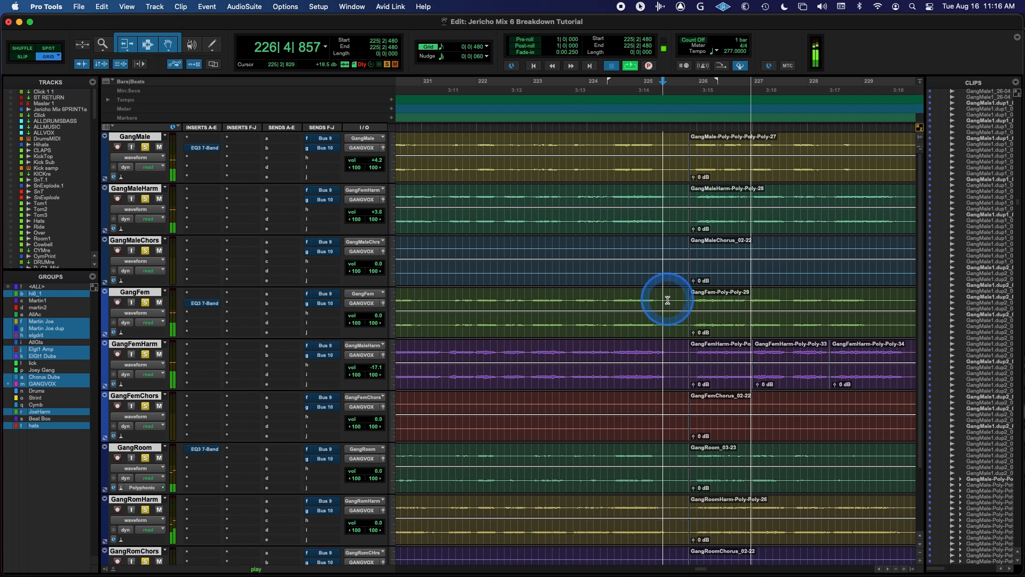
key(space)
- Delete the clip sections from 225|3|000 to 225|4|480 across the grouped gang vocal tracks
click(668, 300)
drag(669, 300, 691, 301)
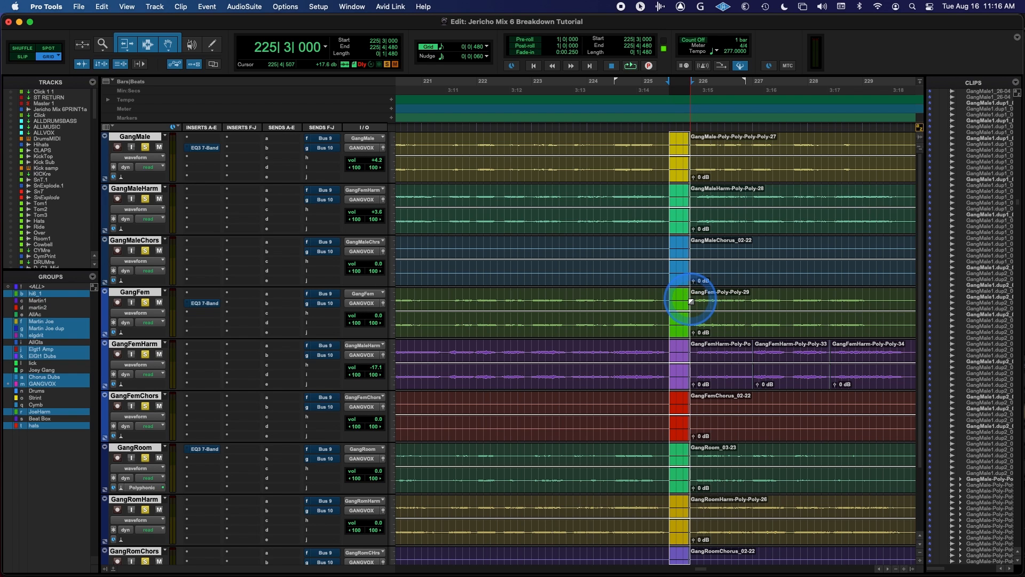
key(BackSpace)
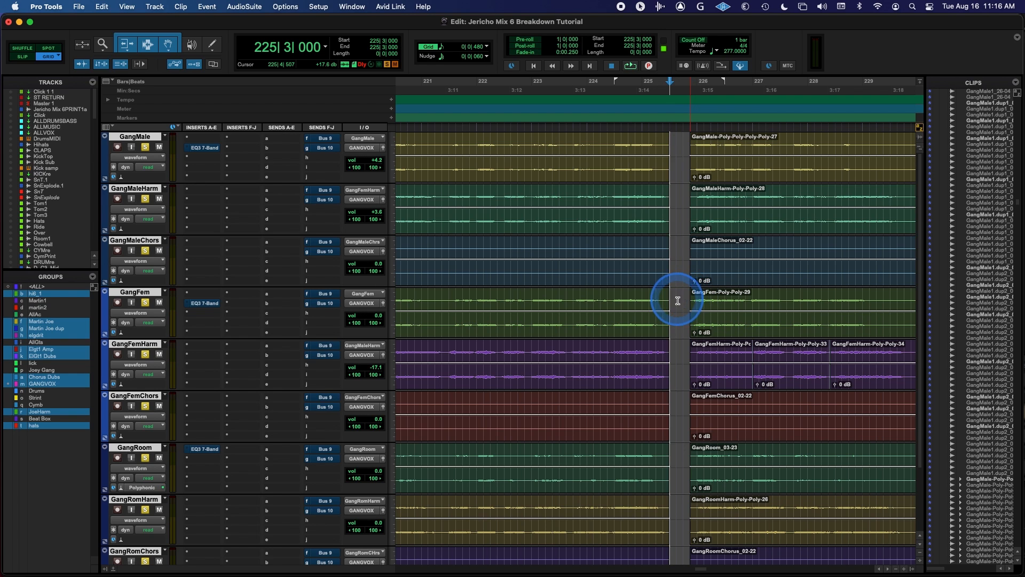
- Add fades to the clip edges on both sides of the bar 225 gap, and audition the vocals from 224|4|000
click(670, 152)
drag(670, 152, 701, 153)
key(f)
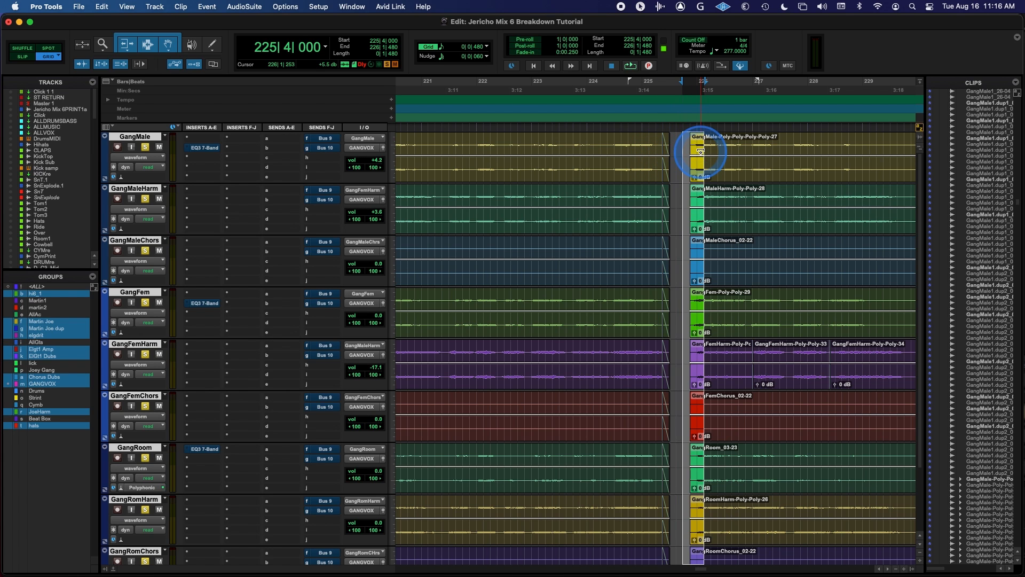
key(f)
click(631, 144)
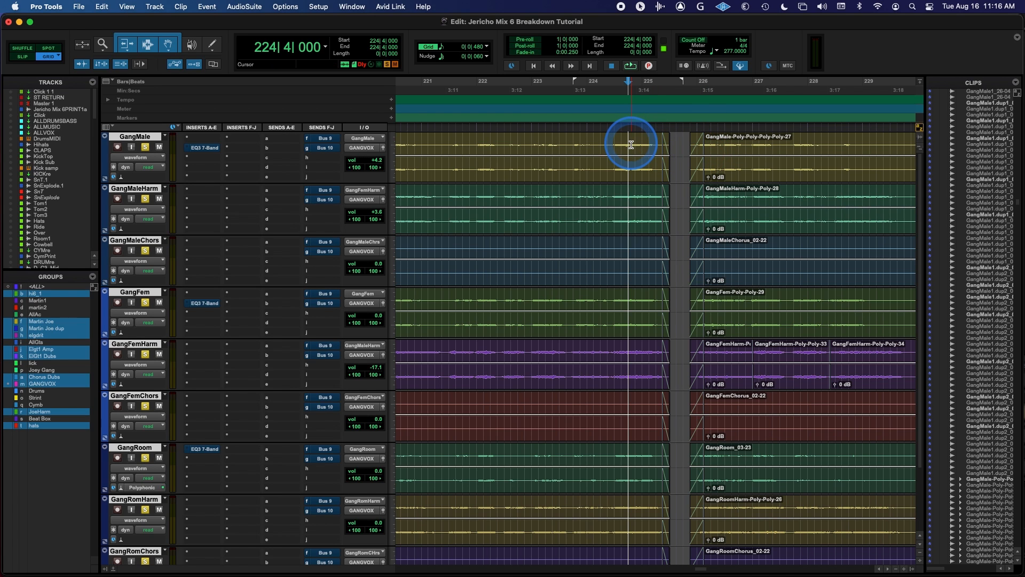
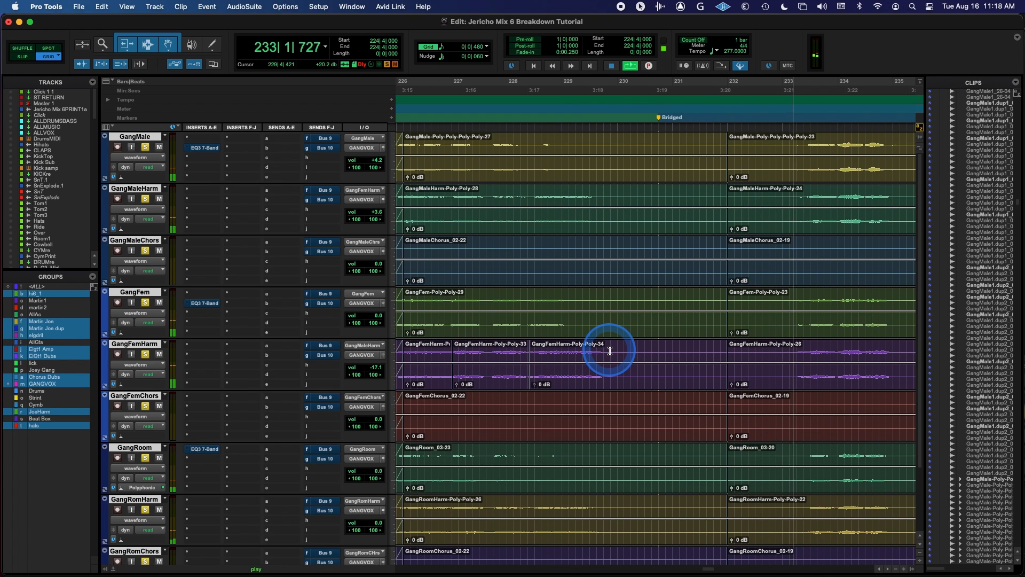
- Delete the clip sections from 229|4|480 to 233|1|480 on the grouped tracks and fade the clip edges on both sides of the gap
drag(605, 352, 787, 365)
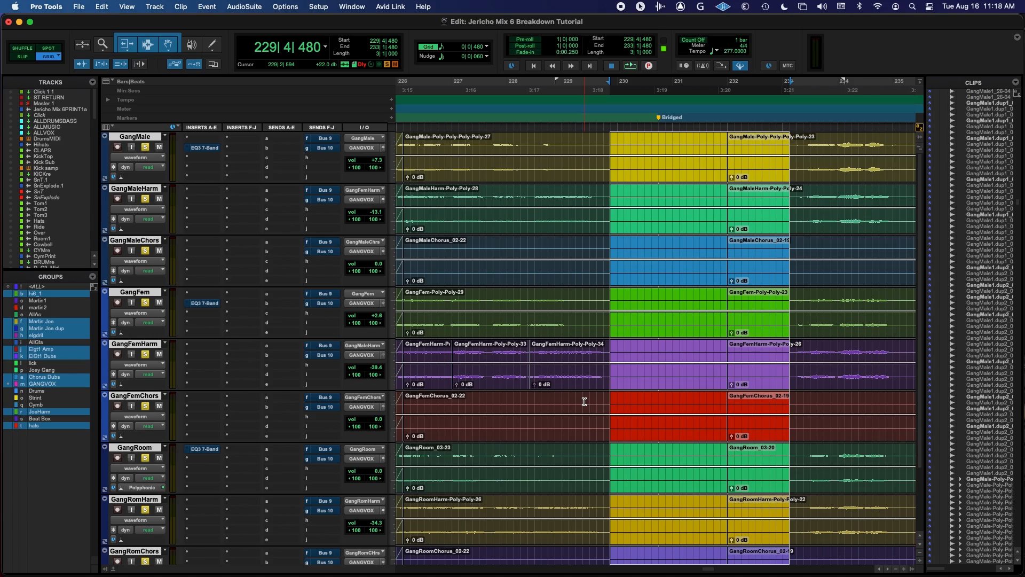
key(Delete)
click(610, 305)
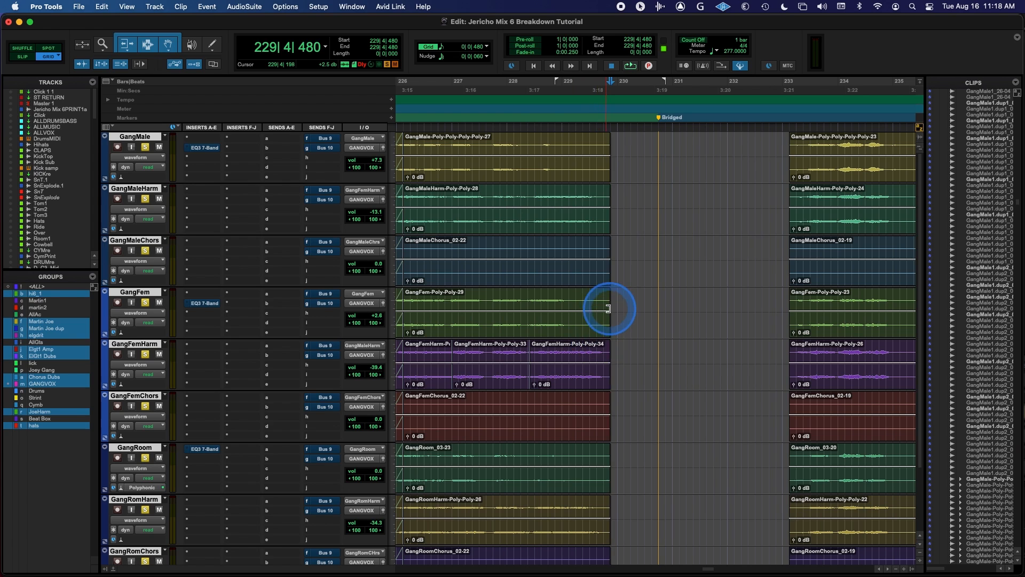
drag(611, 308, 598, 311)
key(f)
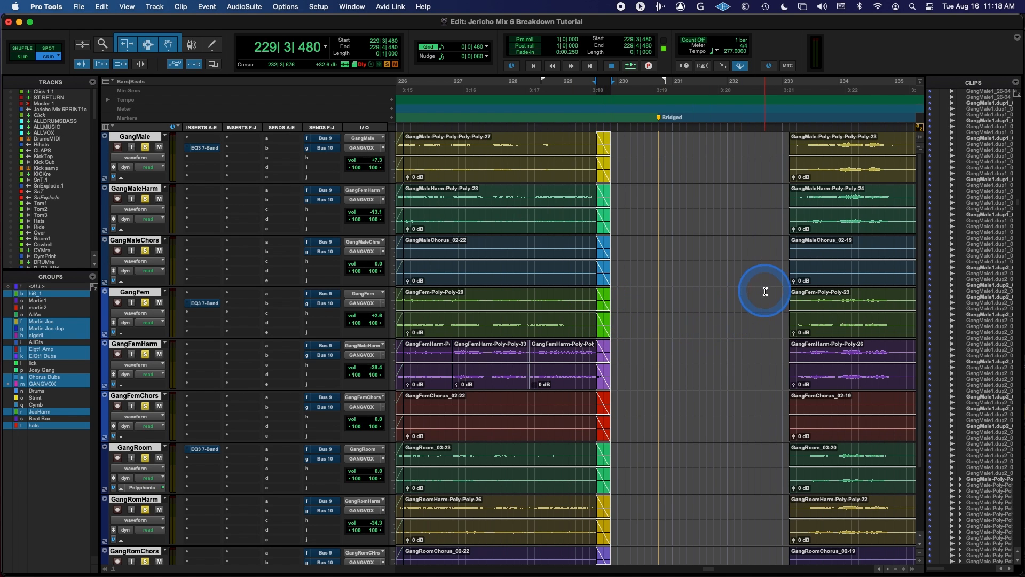
drag(762, 290, 801, 290)
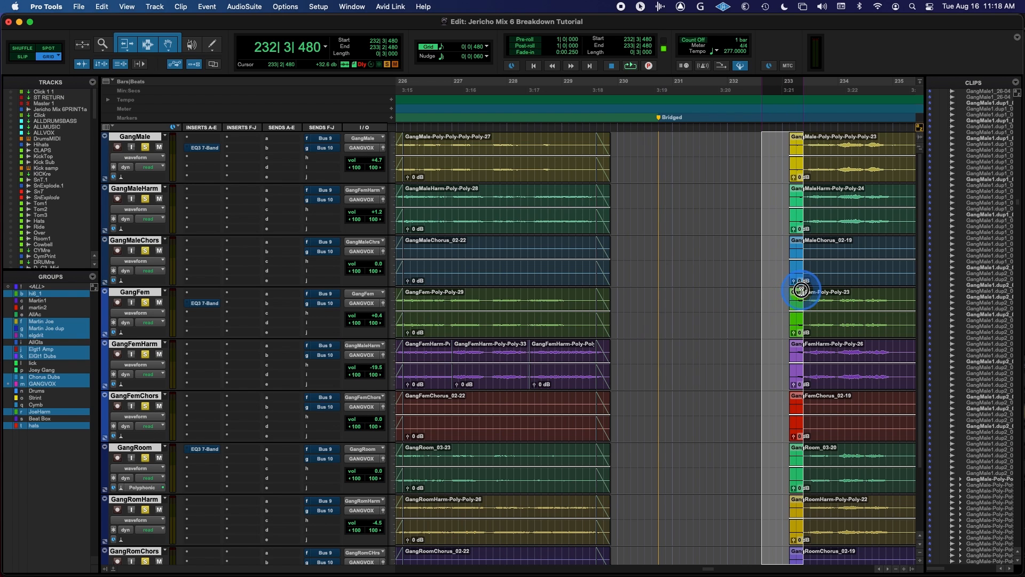
key(f)
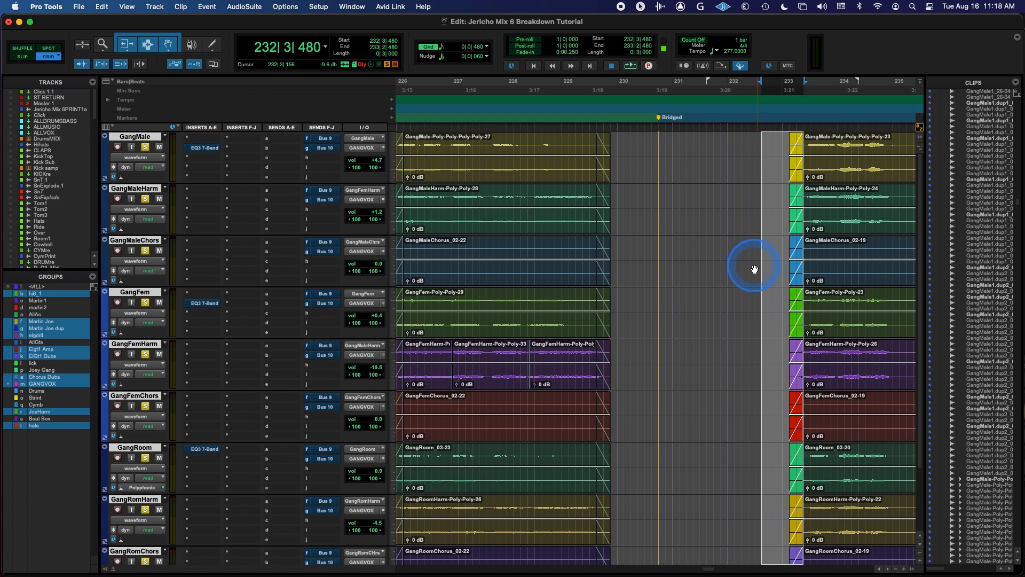
- Audition the gang vocals from 232|2|480 to about bar 237
click(750, 257)
key(space)
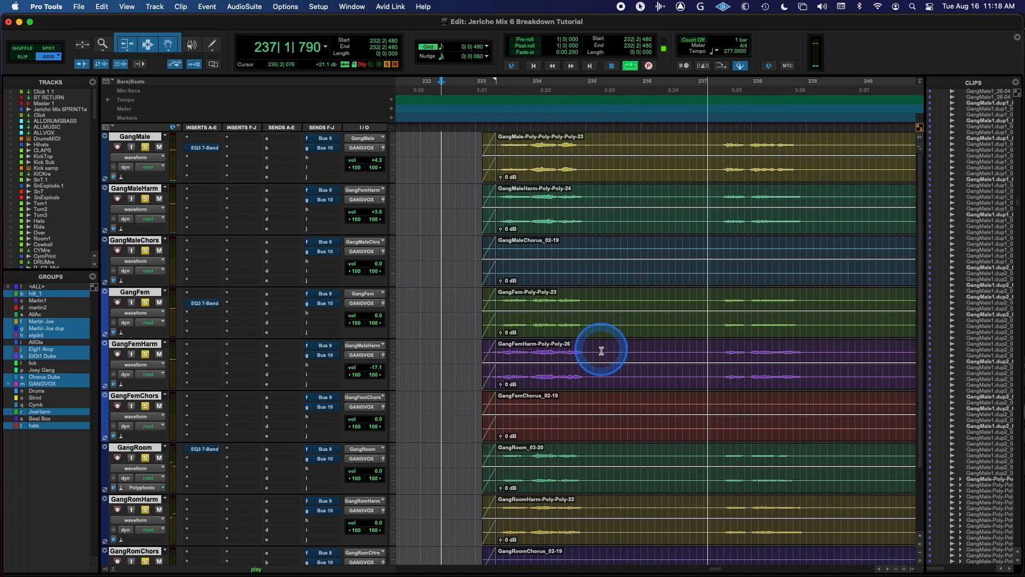
key(space)
- Delete the clip sections from 235|1|480 to 237|3|000 on the grouped tracks and add fades to the clip edges around the gap
drag(600, 351, 722, 354)
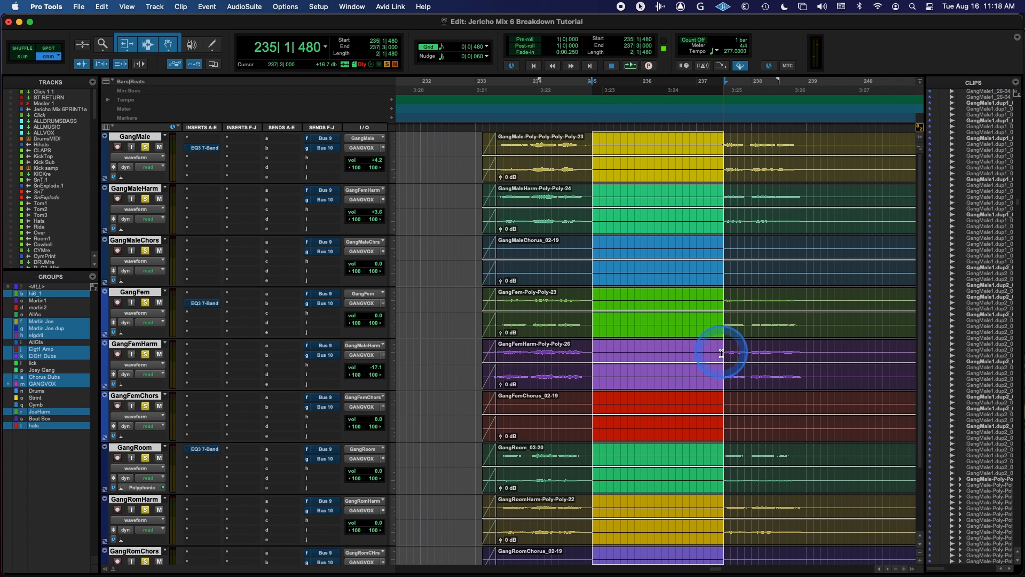
key(Delete)
drag(612, 312, 587, 302)
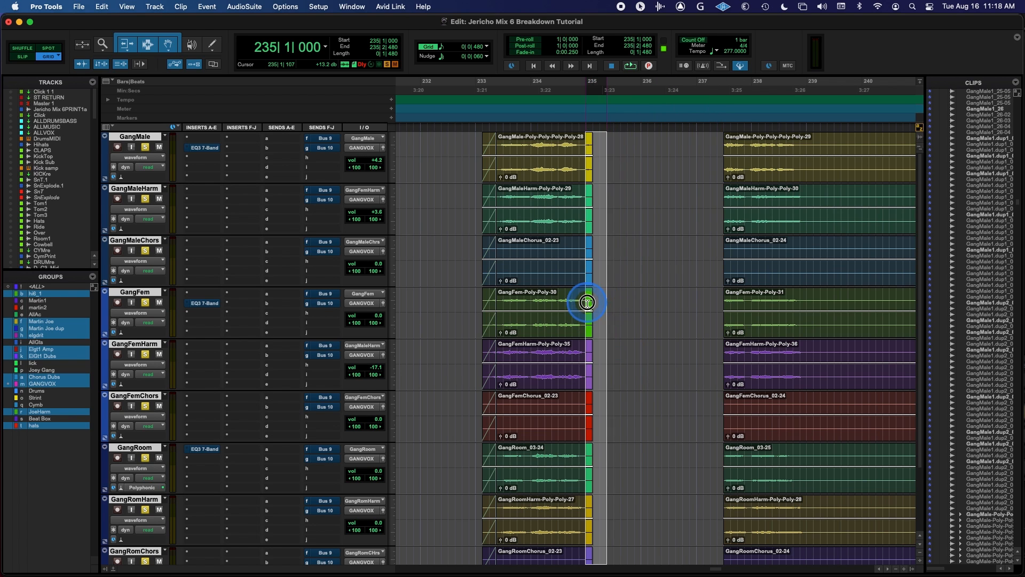
drag(696, 295, 729, 295)
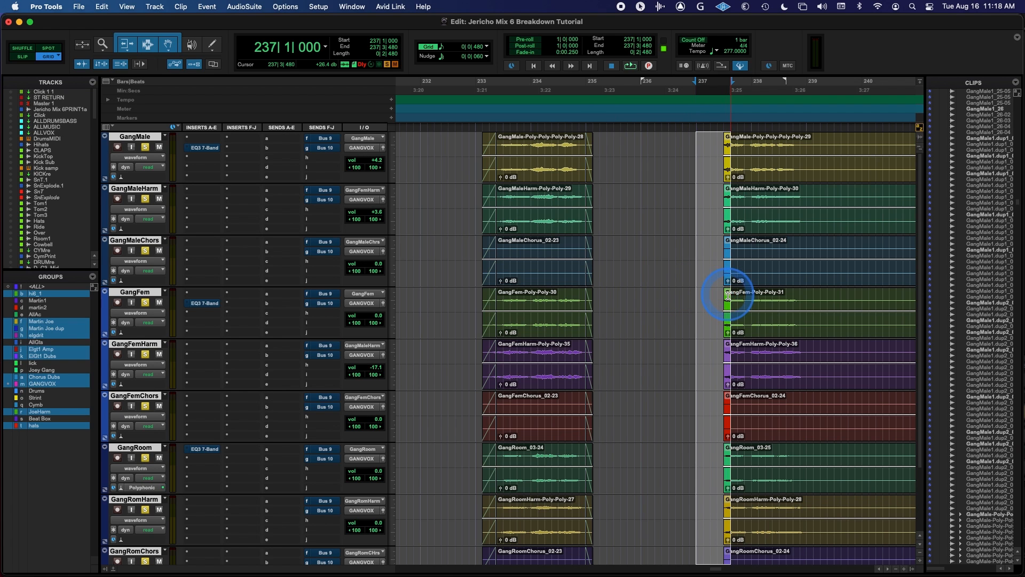
- Audition the gang vocals from 232|3|000 across the newly faded gap into bar 238
click(449, 257)
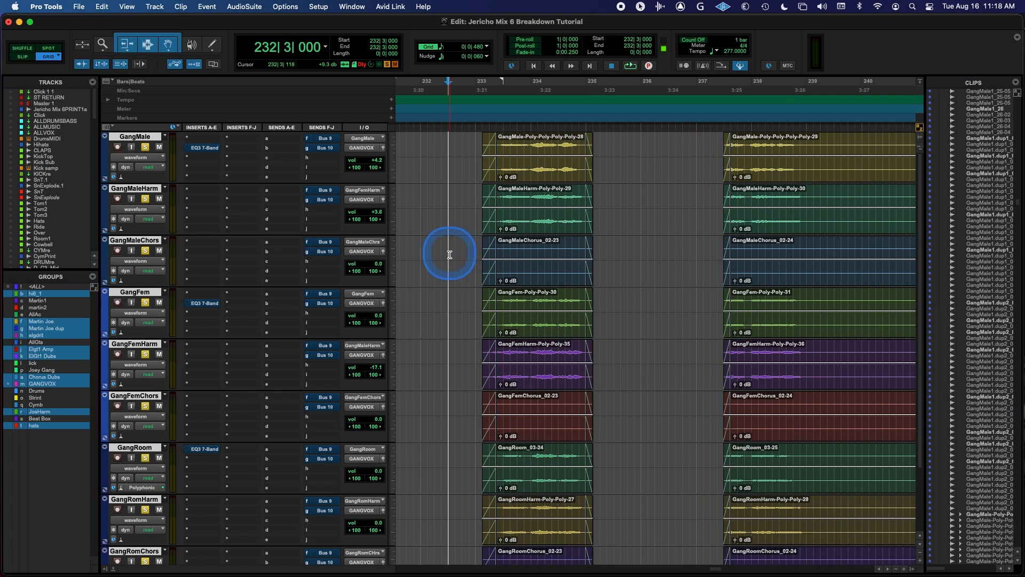
key(space)
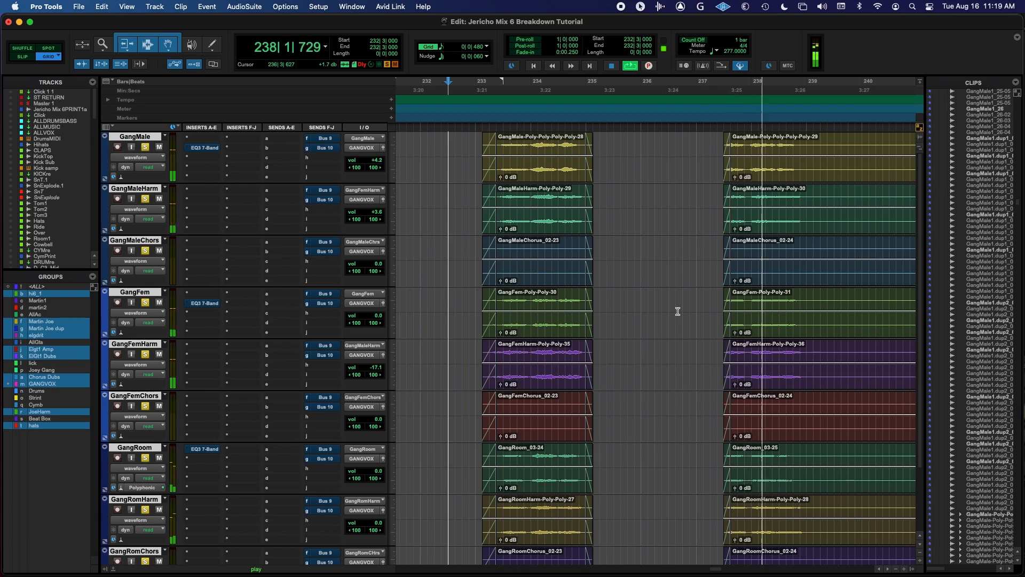
key(space)
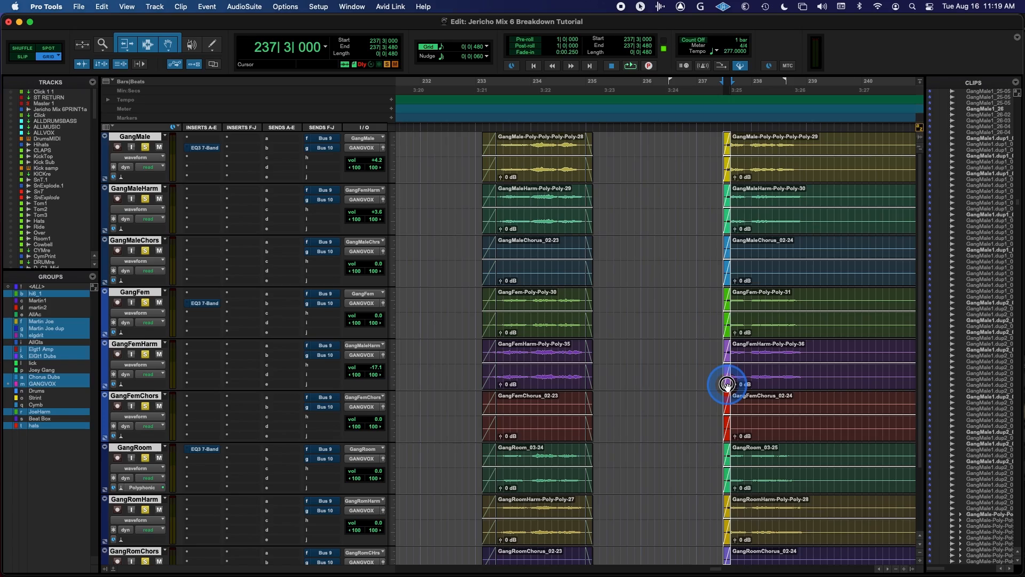
- Move the fade-ins at bar 237 slightly earlier on the grouped tracks and audition the clip entrance from 236|1|480
drag(727, 384, 720, 384)
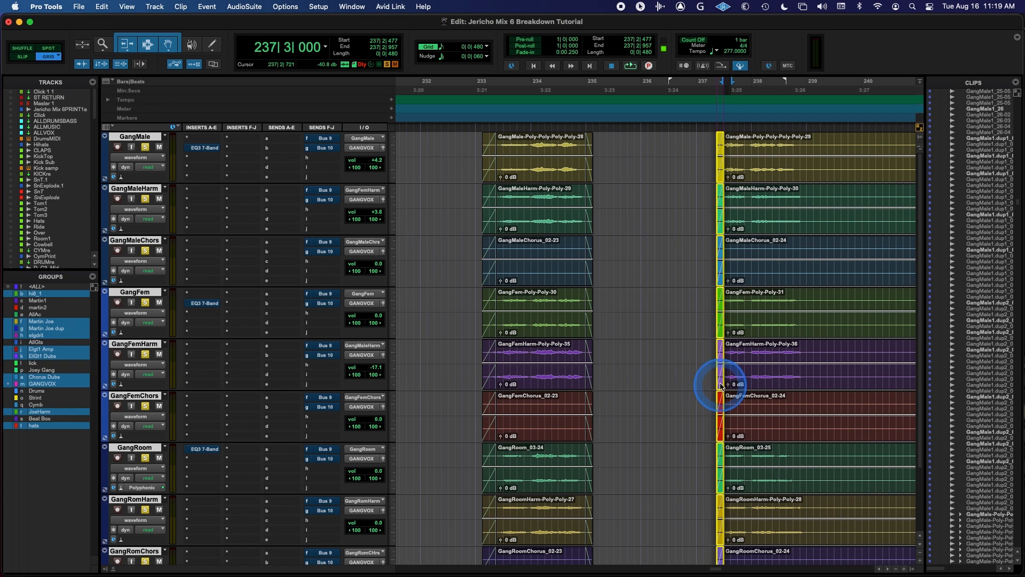
click(659, 259)
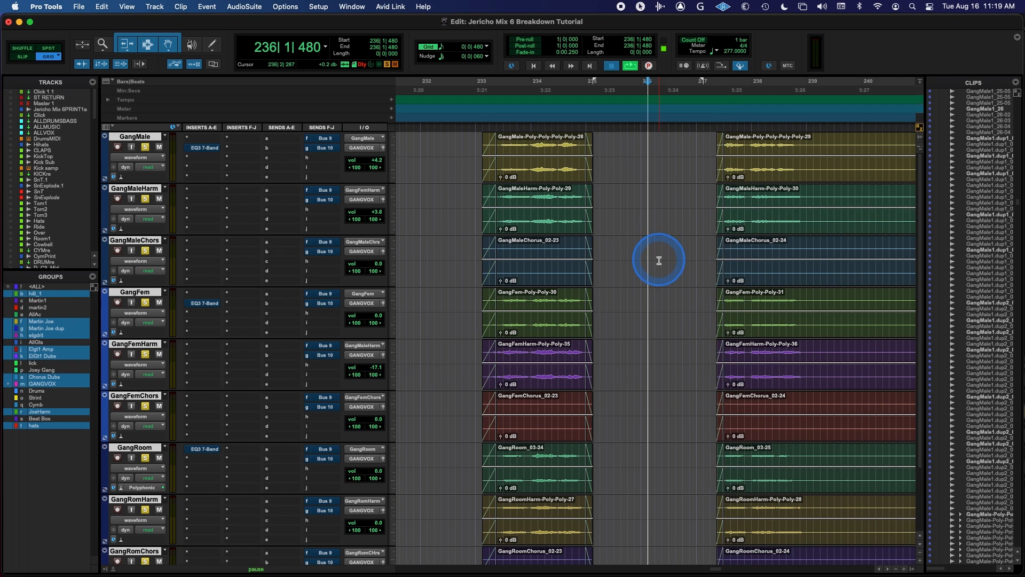
key(space)
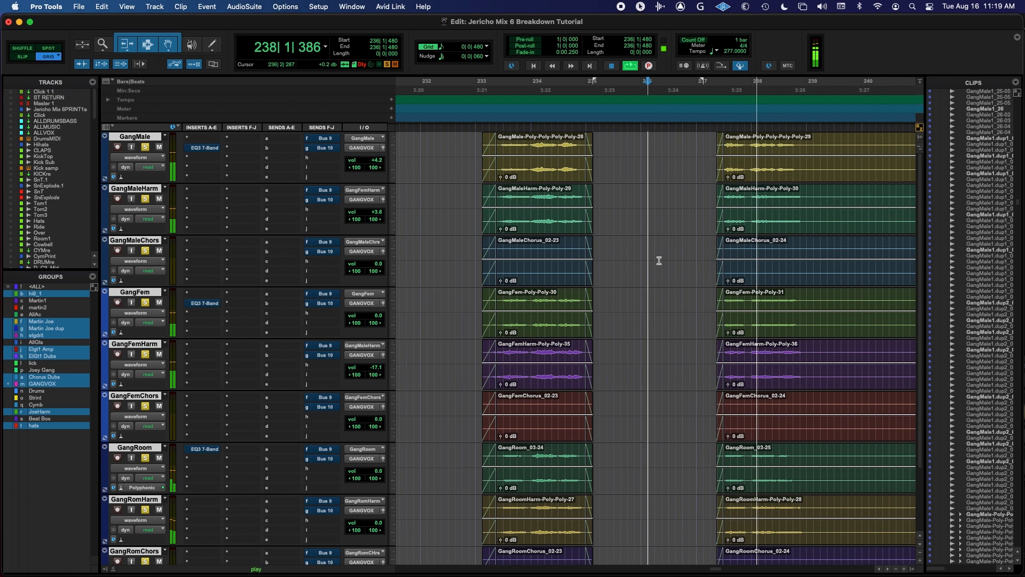
click(659, 259)
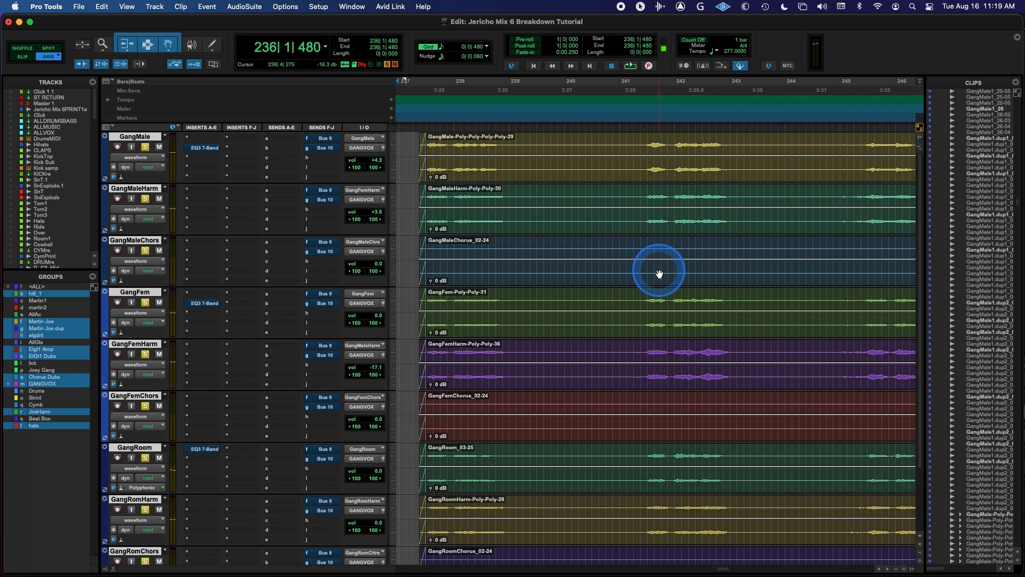
- Delete the silent clip sections from 239|1|000 to bar 241 on the grouped tracks and add fades around the gap
click(509, 297)
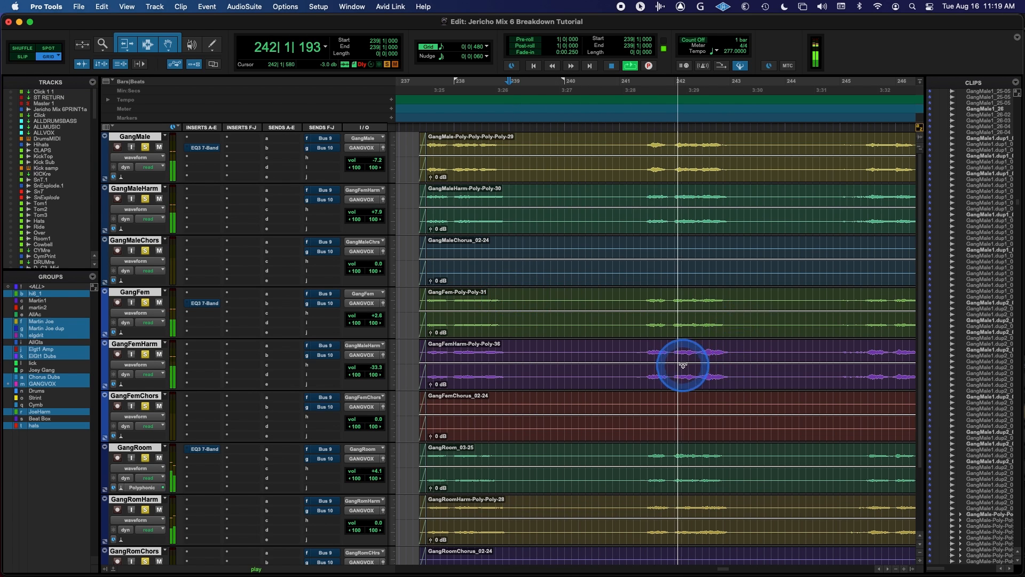
drag(619, 349, 501, 347)
key(Delete)
drag(580, 348, 631, 344)
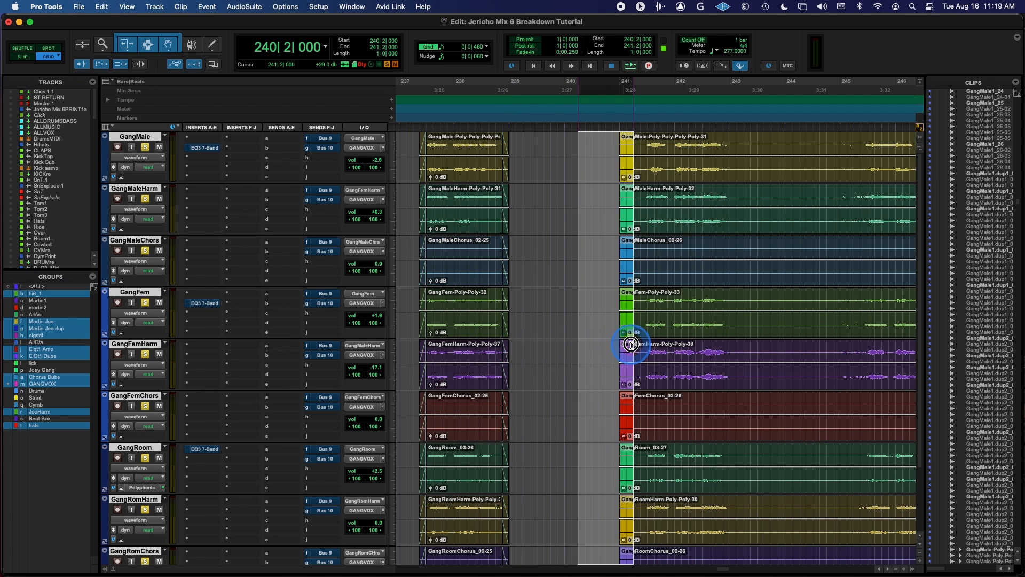
- Audition the gang vocals from 240|4|480 to about bar 248, with the arrangement from the bridge to the repeat in view
click(617, 315)
key(space)
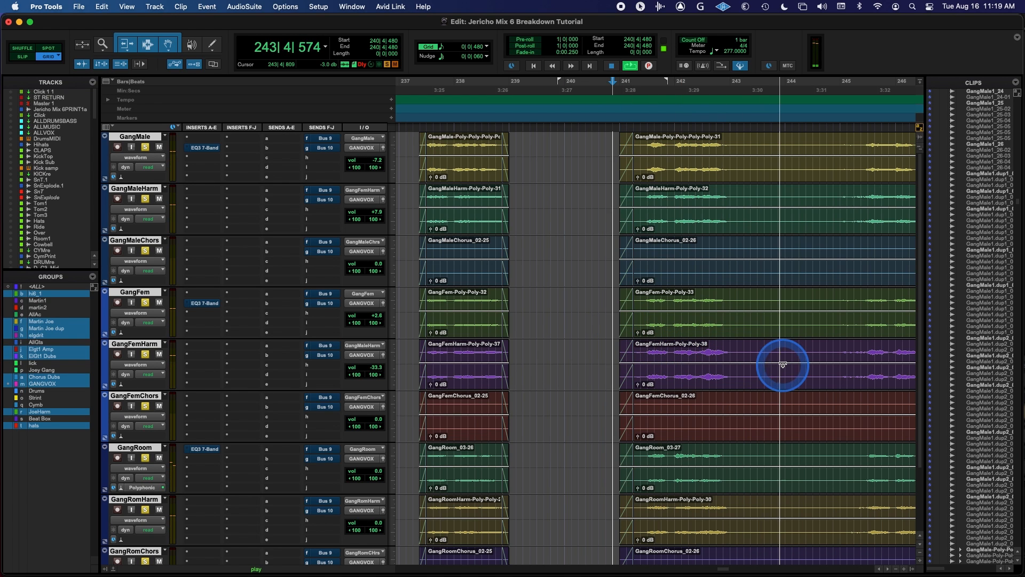
key(r)
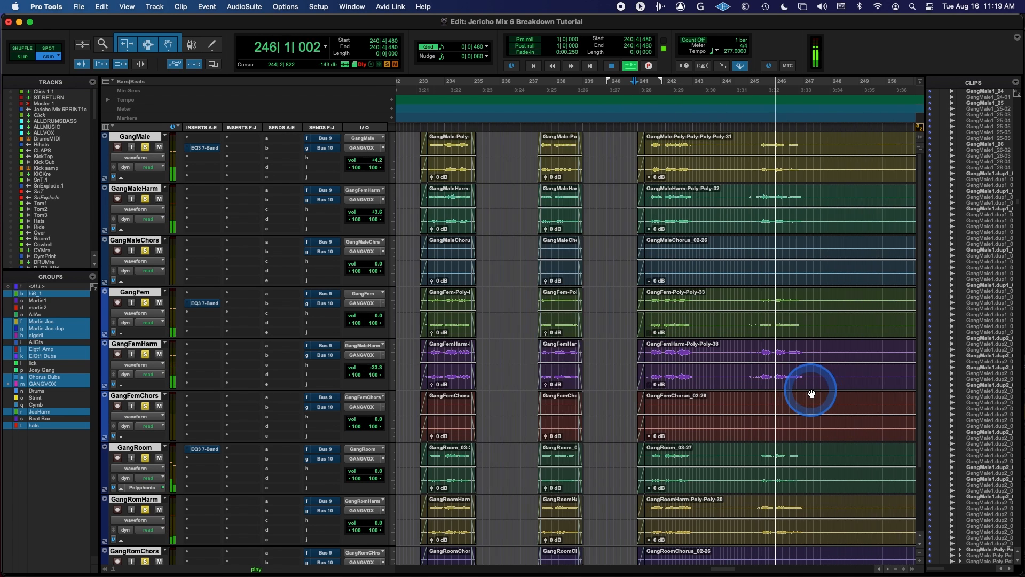
key(r)
key(r)
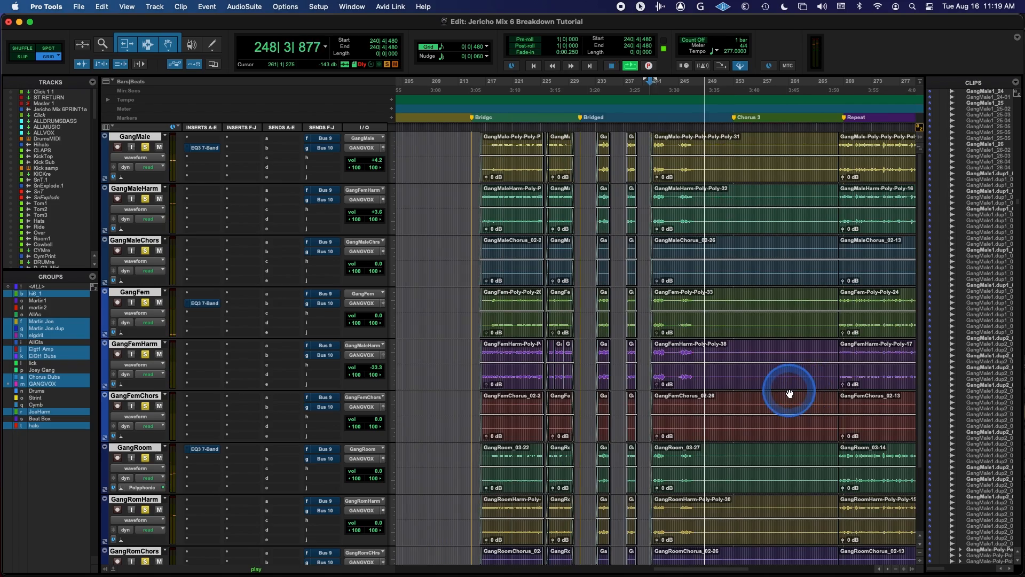
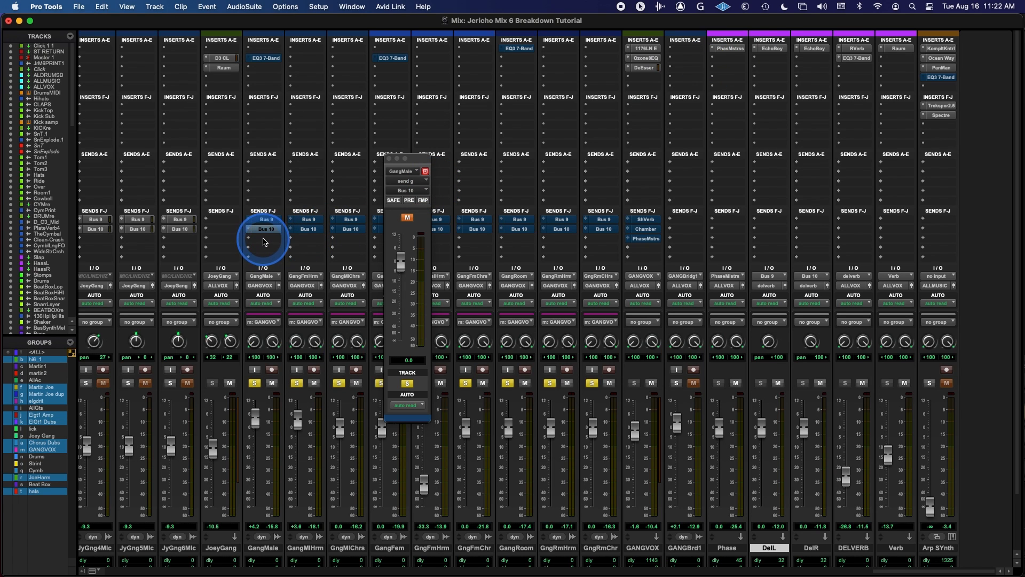
- Add a mono Bus 11 send to the third F-J send slot of the GangMale track
click(264, 240)
mouse_move(270, 249)
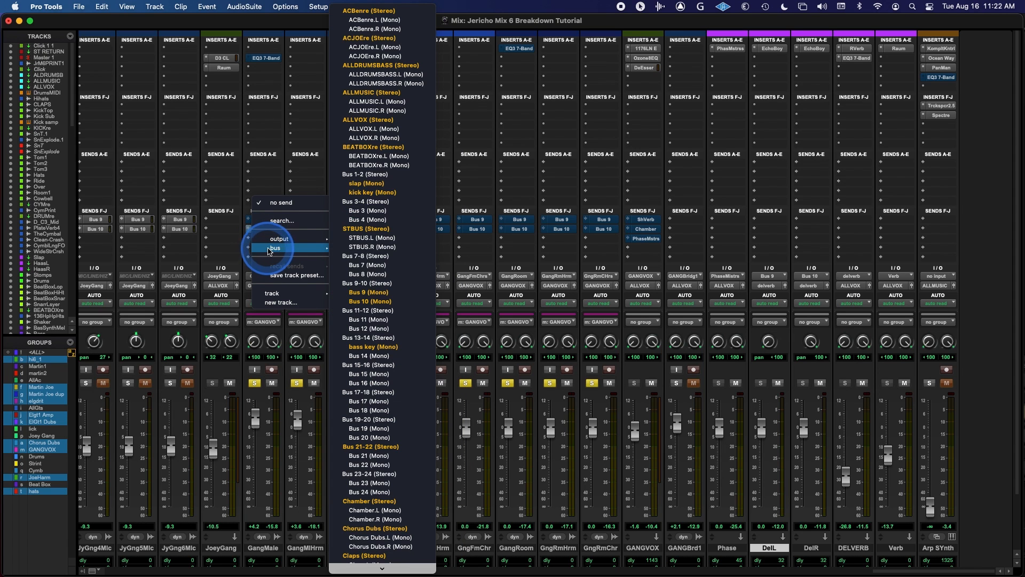
click(391, 320)
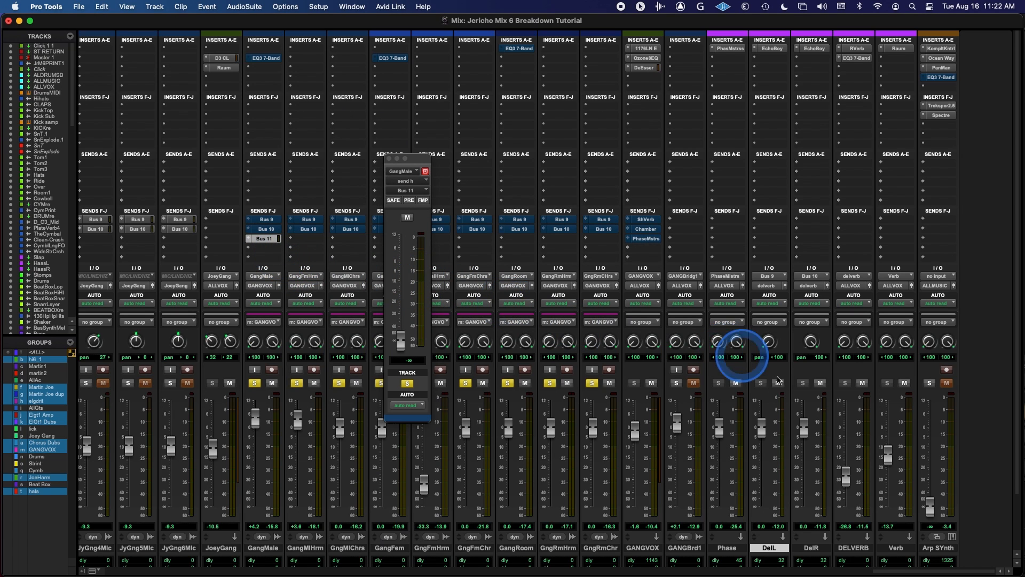
- Create one mono Aux Input track named Bob directly after the DelL track and make it solo-safe
click(769, 552)
key(super+shift+n)
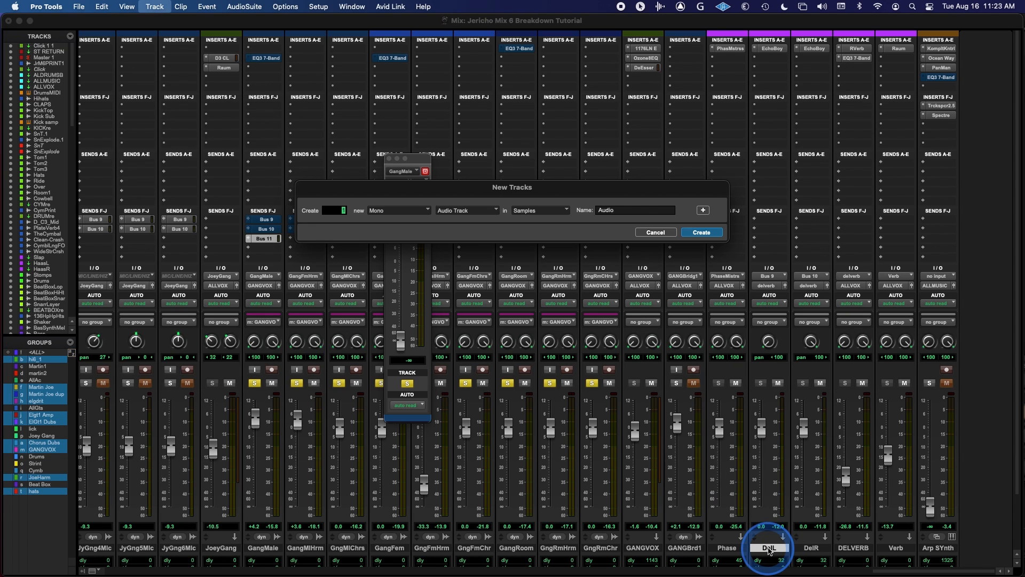
click(461, 211)
click(461, 214)
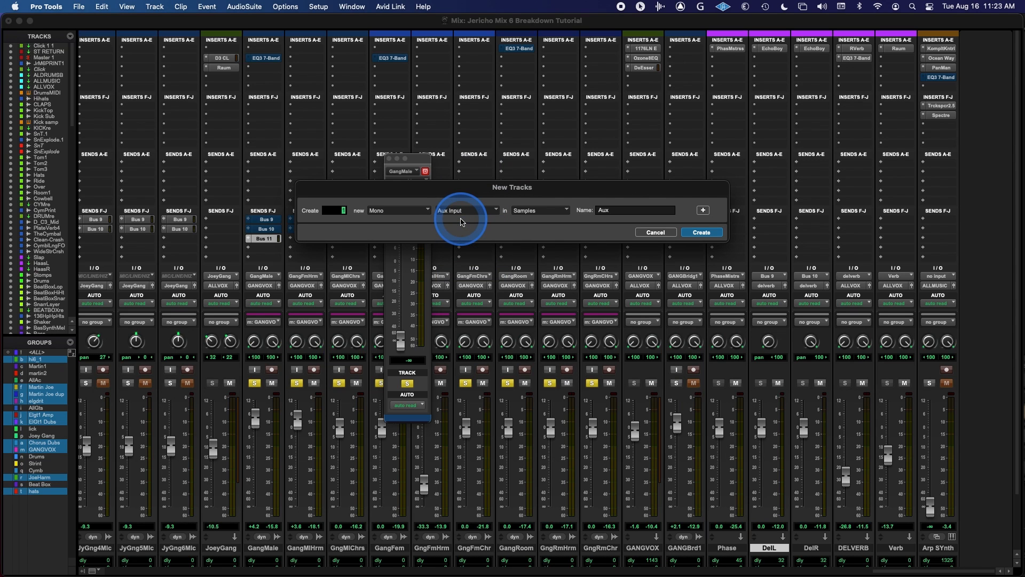
double_click(628, 211)
text(Bob)
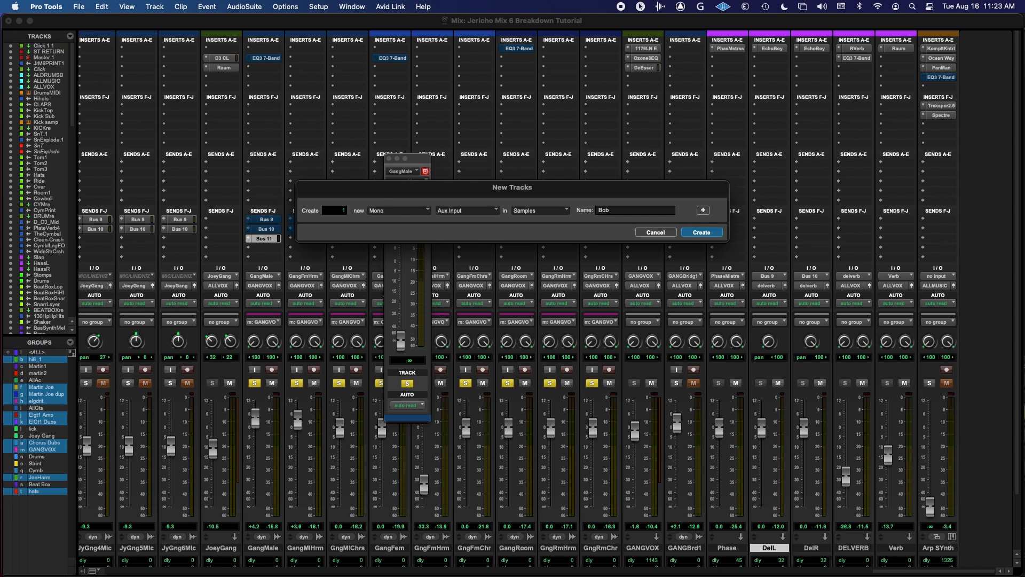
key(Return)
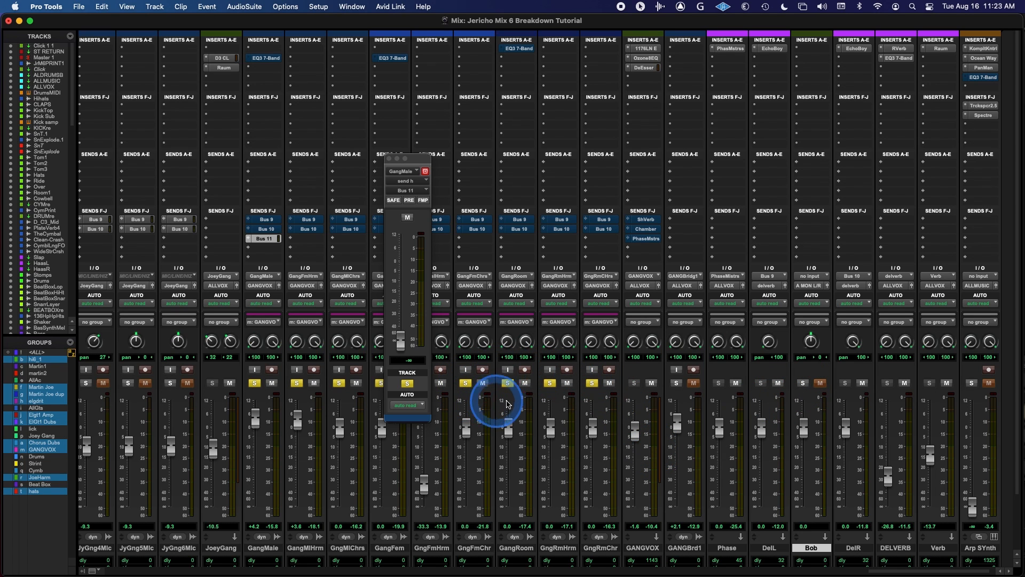
super+click(799, 382)
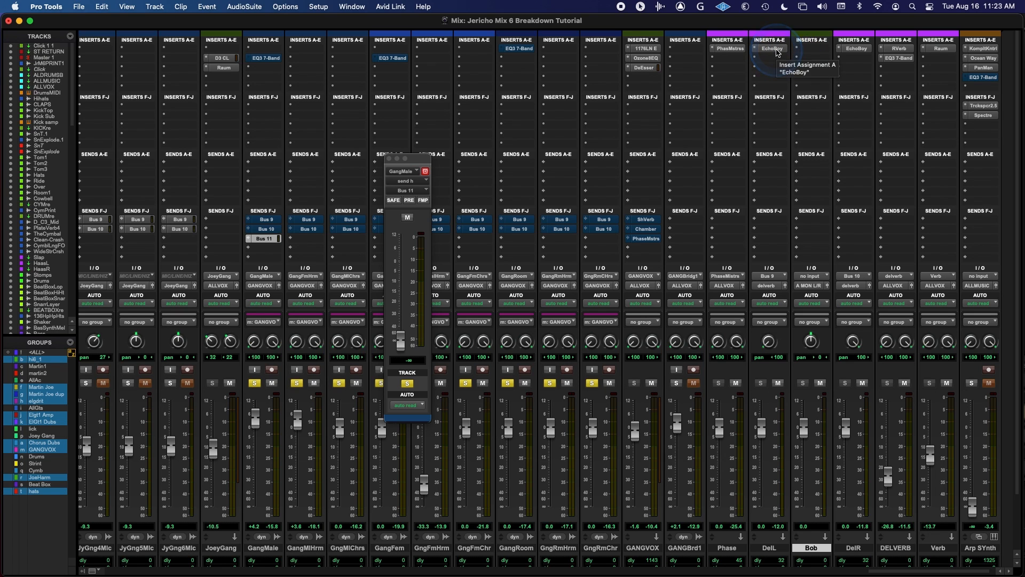
- Insert a mono EchoBoy delay in the first insert slot of the Bob track
click(806, 49)
mouse_move(807, 52)
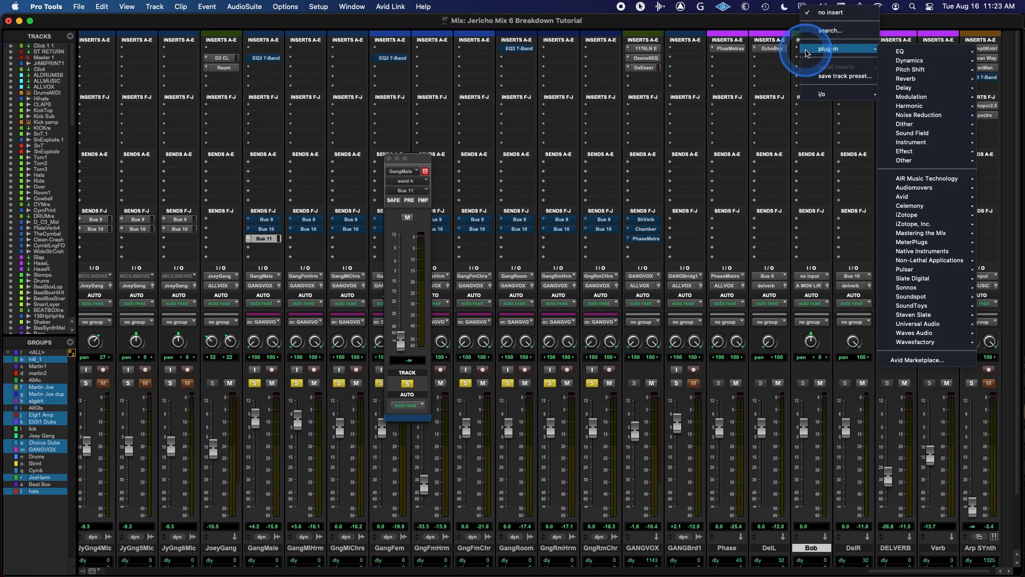
mouse_move(918, 88)
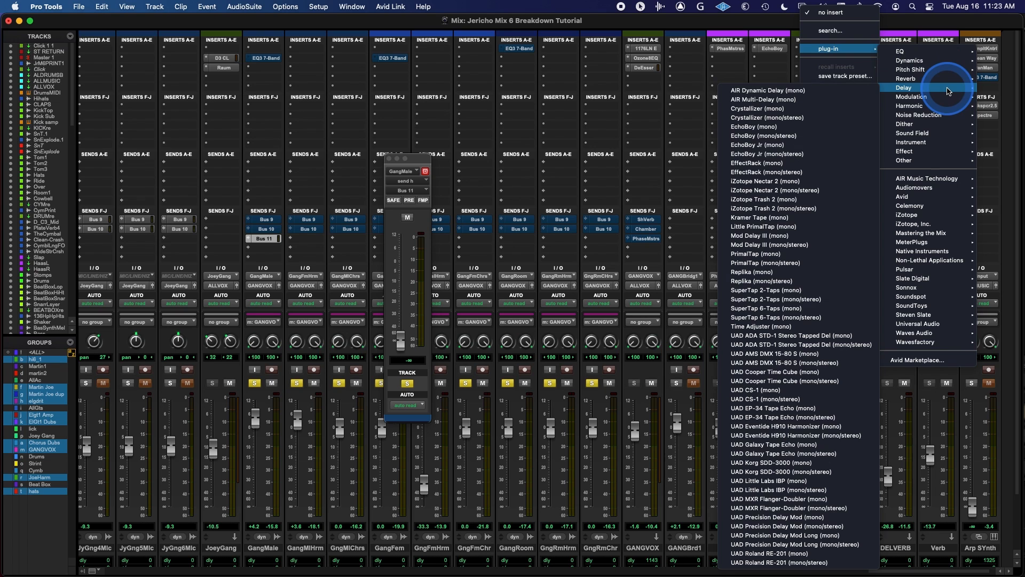
click(794, 128)
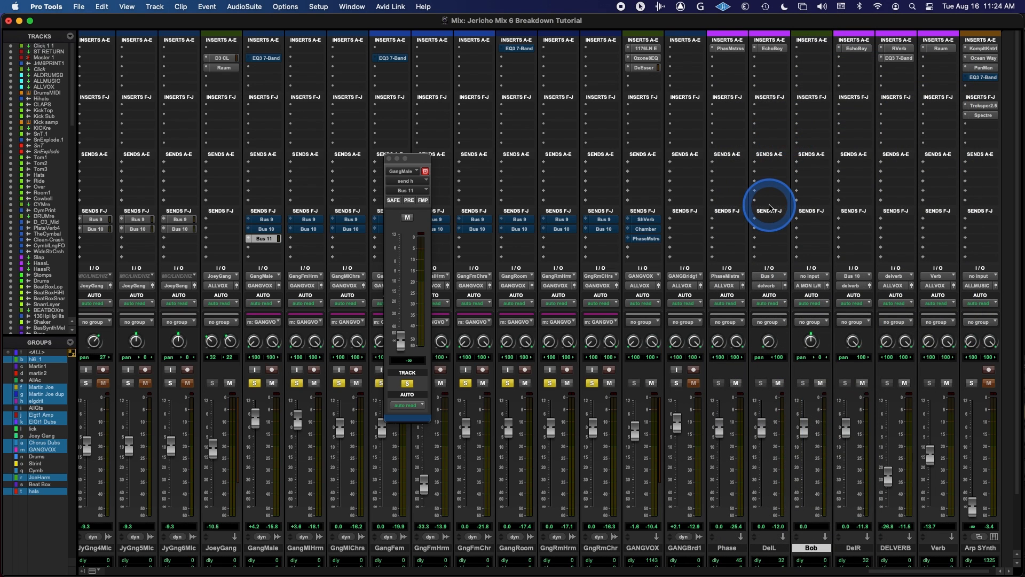
- Turn EchoBoy's Mix towards wet on the Bob track and look through its echo styles
drag(623, 341, 642, 225)
click(710, 345)
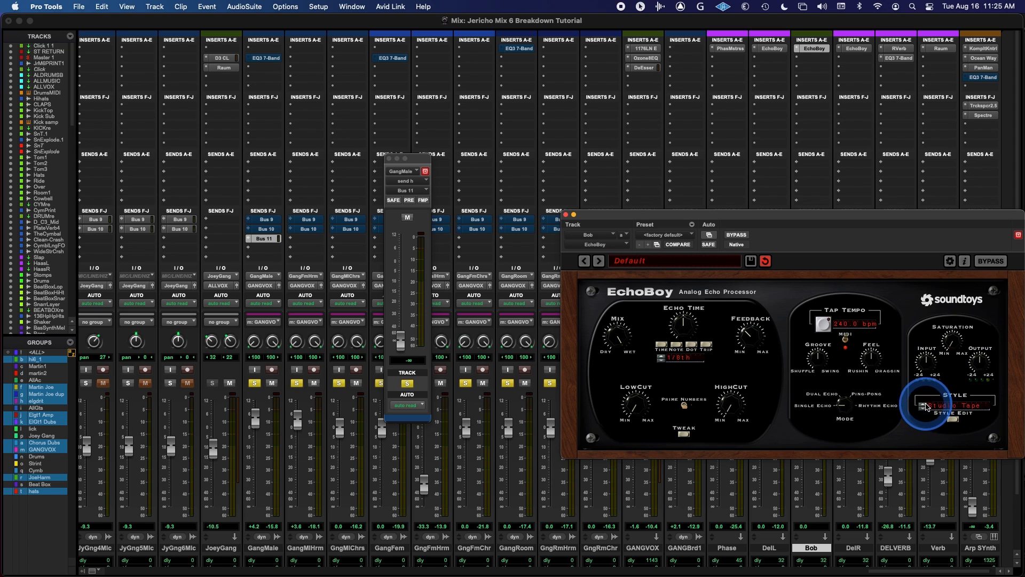
click(950, 409)
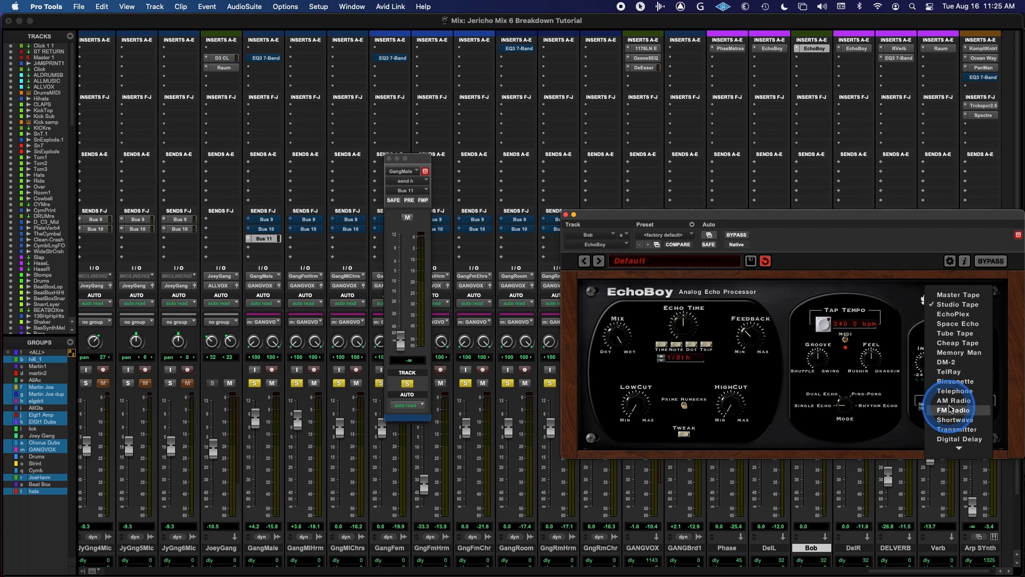
click(918, 422)
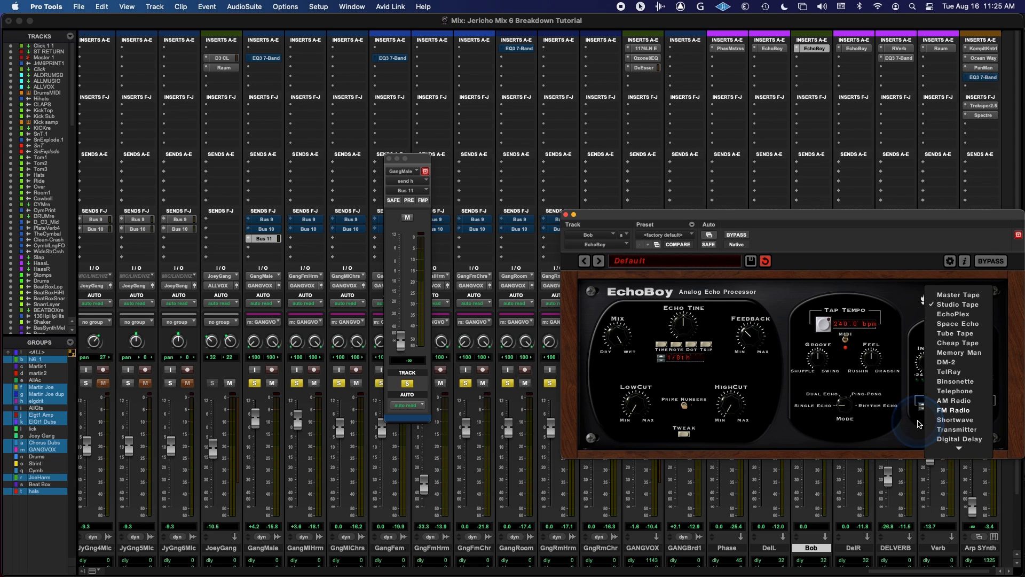
click(914, 425)
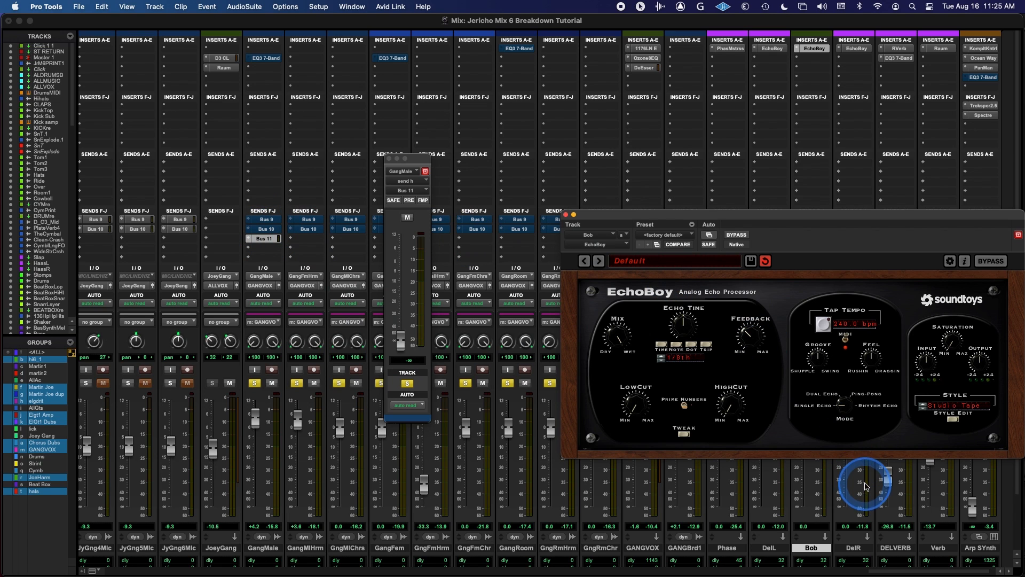
- Route the Bob track's output to the ALLVOX bus and set its input to Bus 11 (Mono)
drag(740, 213, 1024, 37)
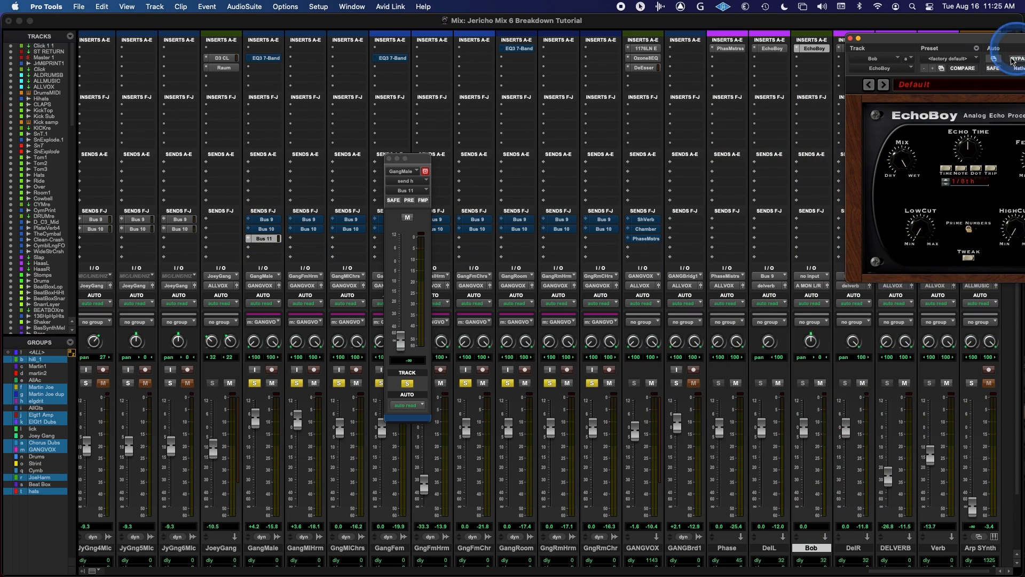
click(809, 286)
mouse_move(810, 289)
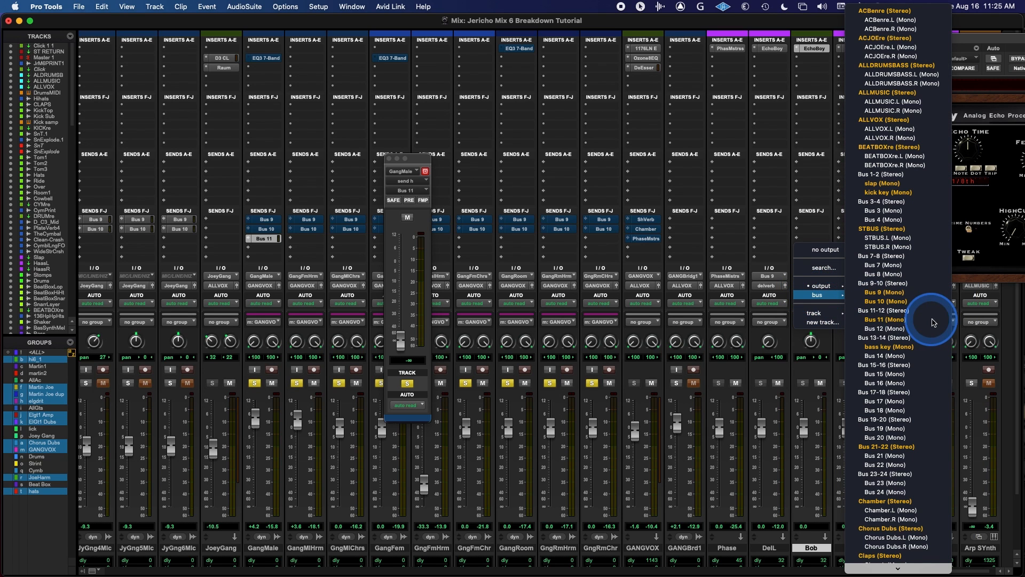
click(924, 123)
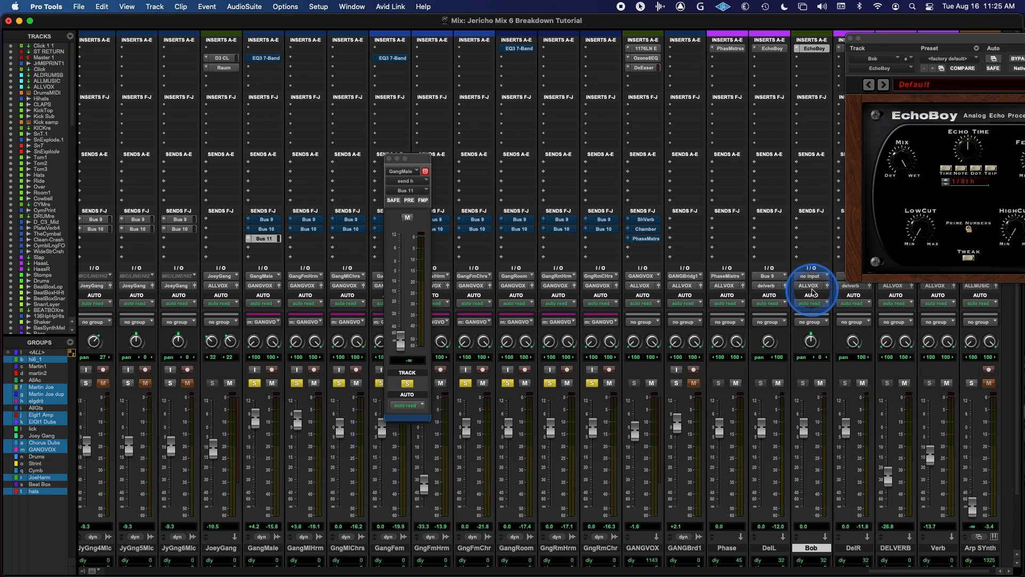
click(263, 238)
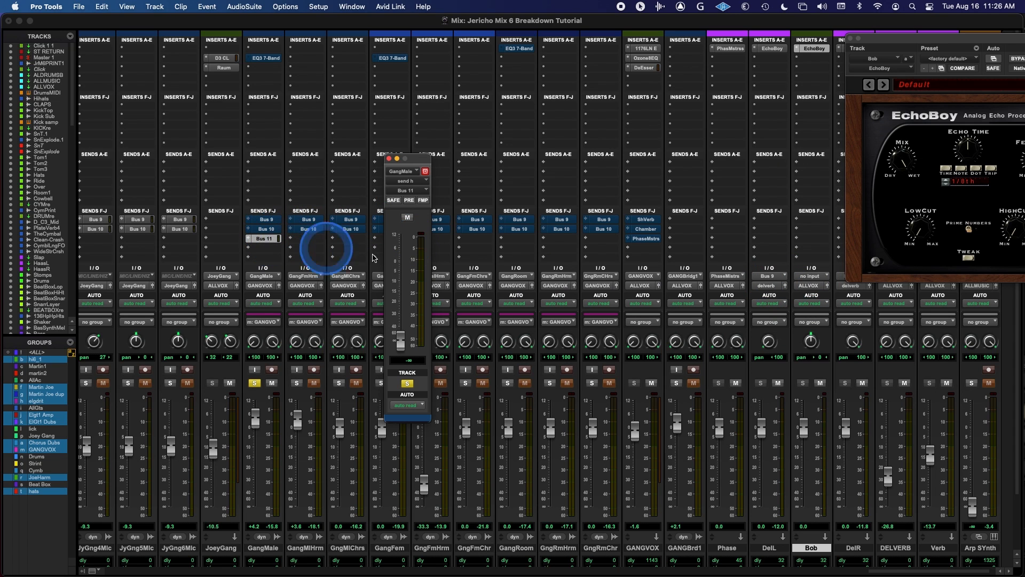
click(813, 276)
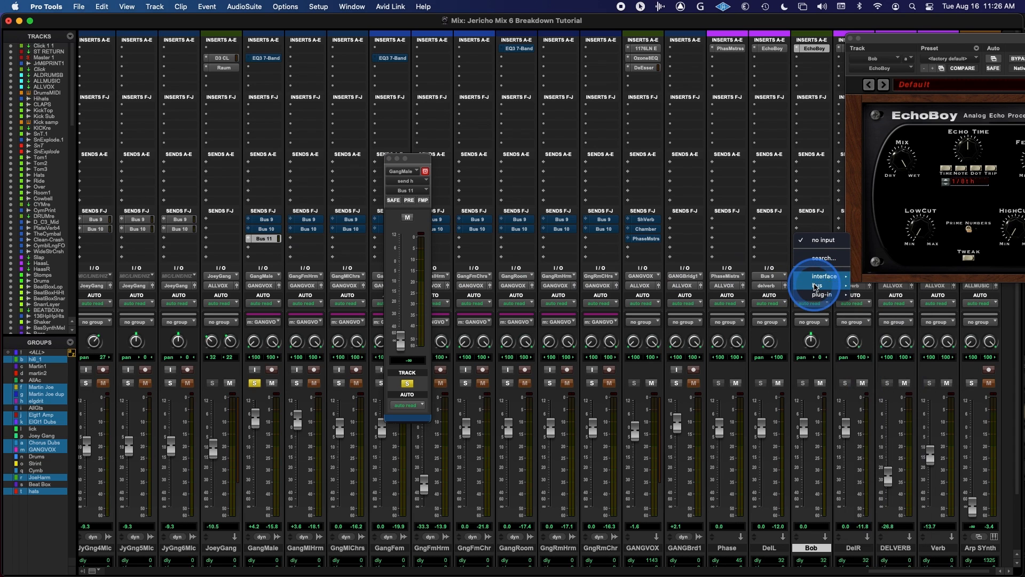
mouse_move(822, 285)
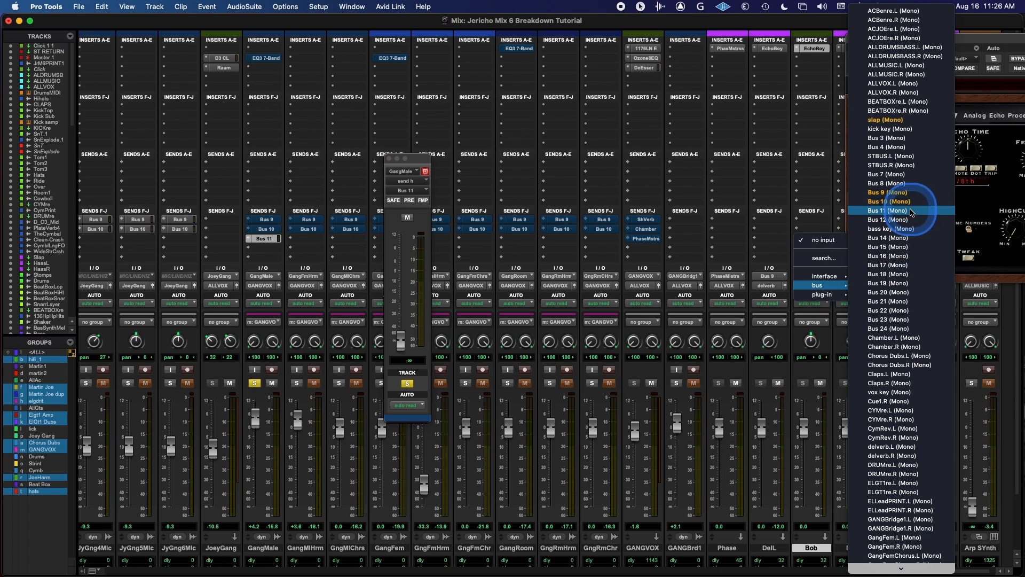
click(910, 211)
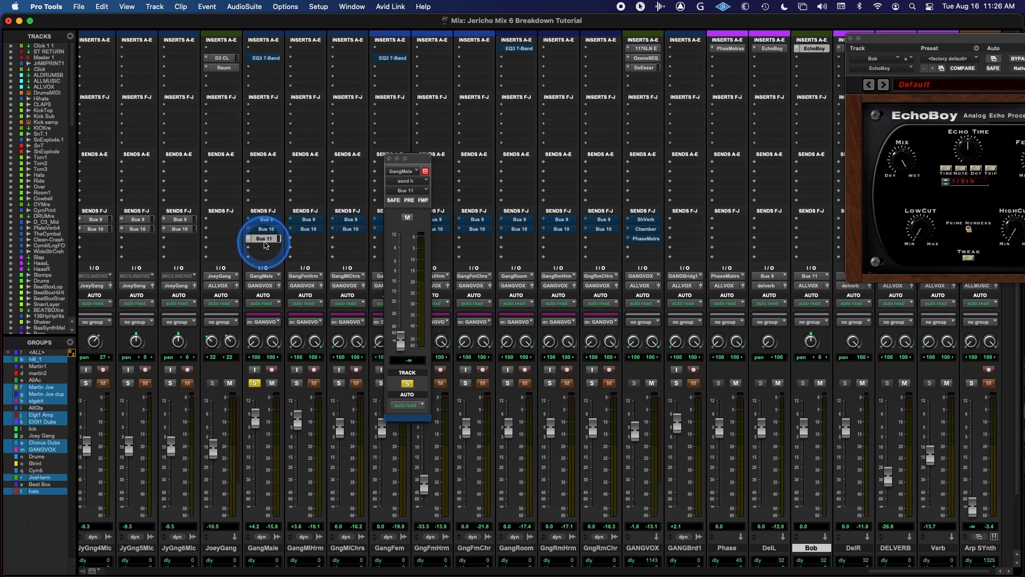
- Rename GangMale's Bus 11 send to bob and raise its send level to +2.3 dB, keeping the EchoBoy controls in view
right_click(264, 240)
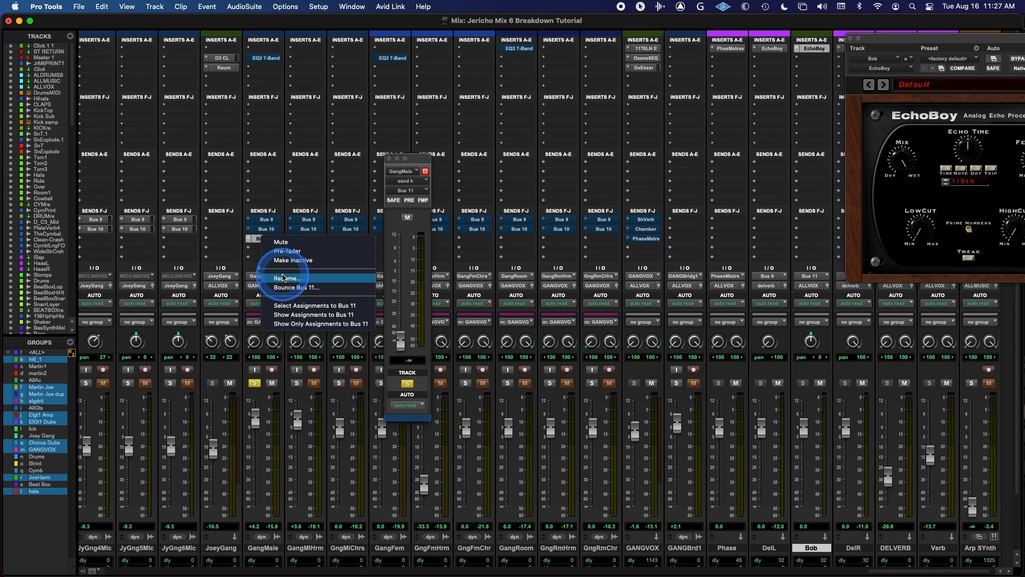
click(347, 288)
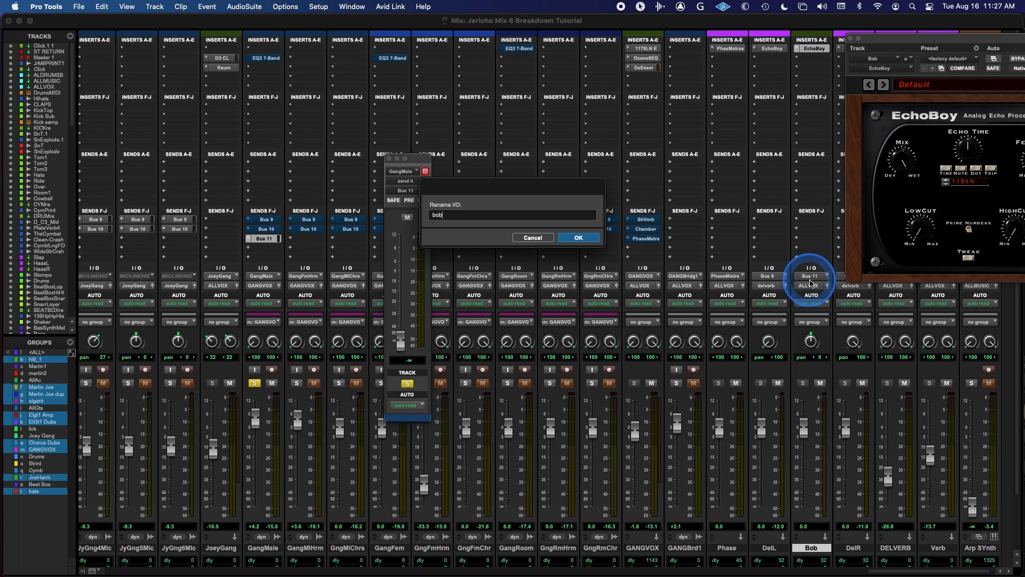
click(588, 239)
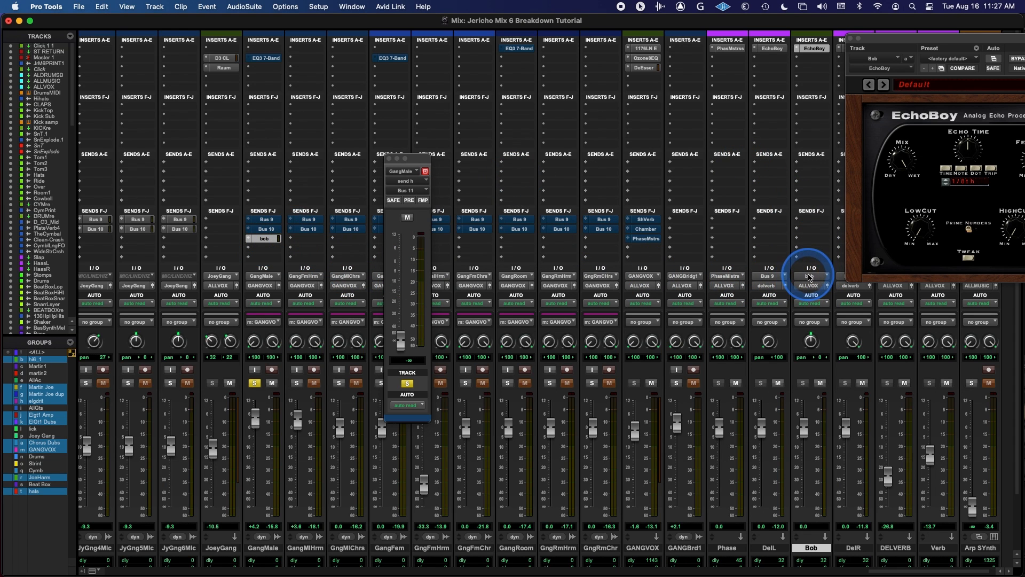
click(401, 342)
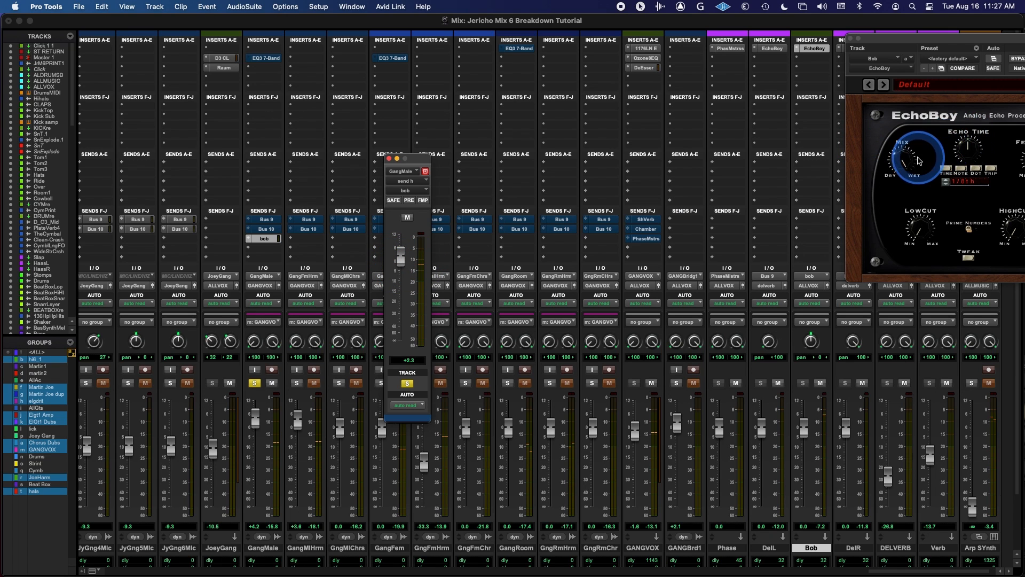
drag(903, 40, 808, 44)
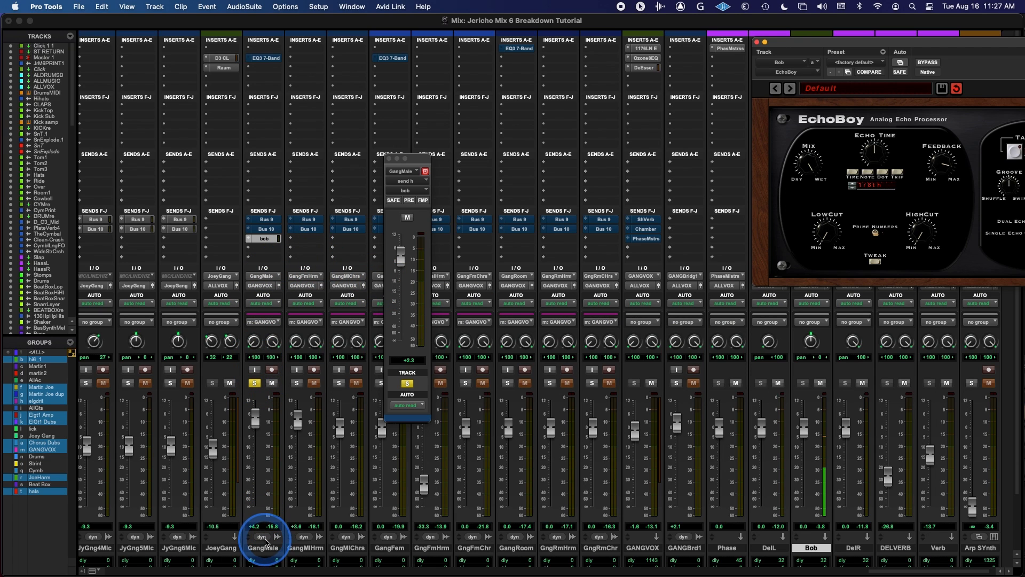
- Remove the bob send from the GangMale track and delete the Bob aux track
click(249, 240)
drag(249, 241, 258, 198)
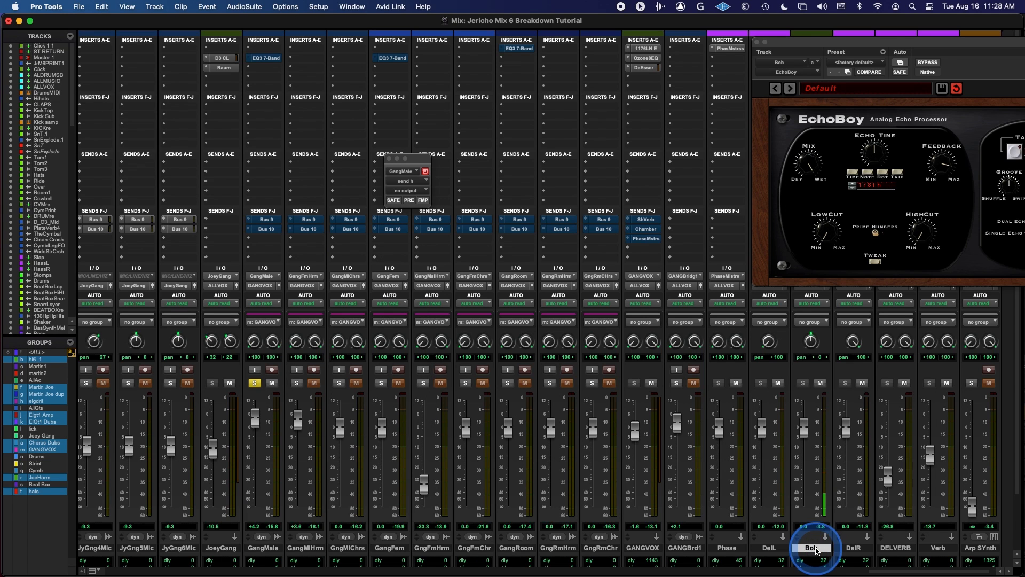
right_click(816, 550)
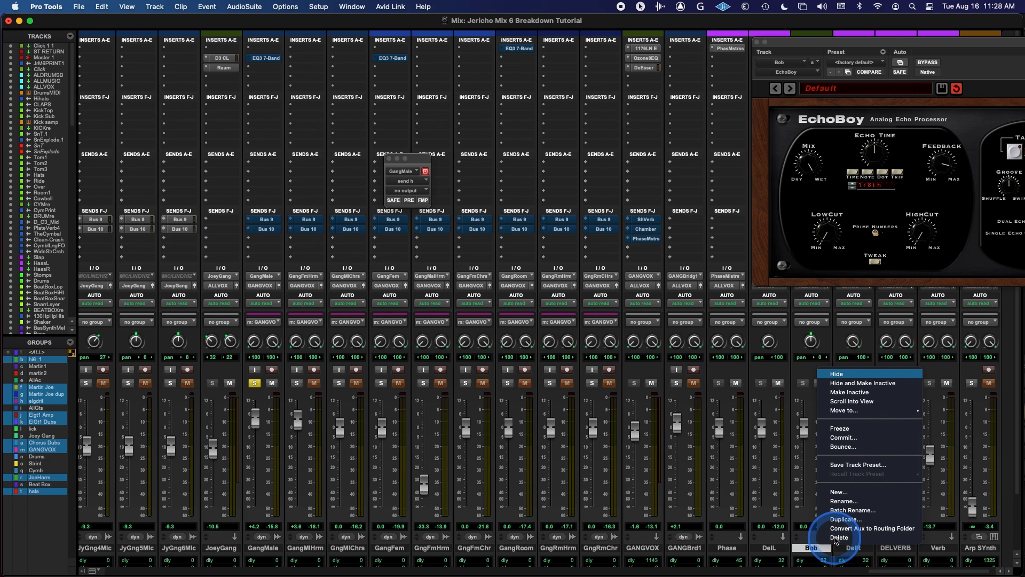
click(838, 537)
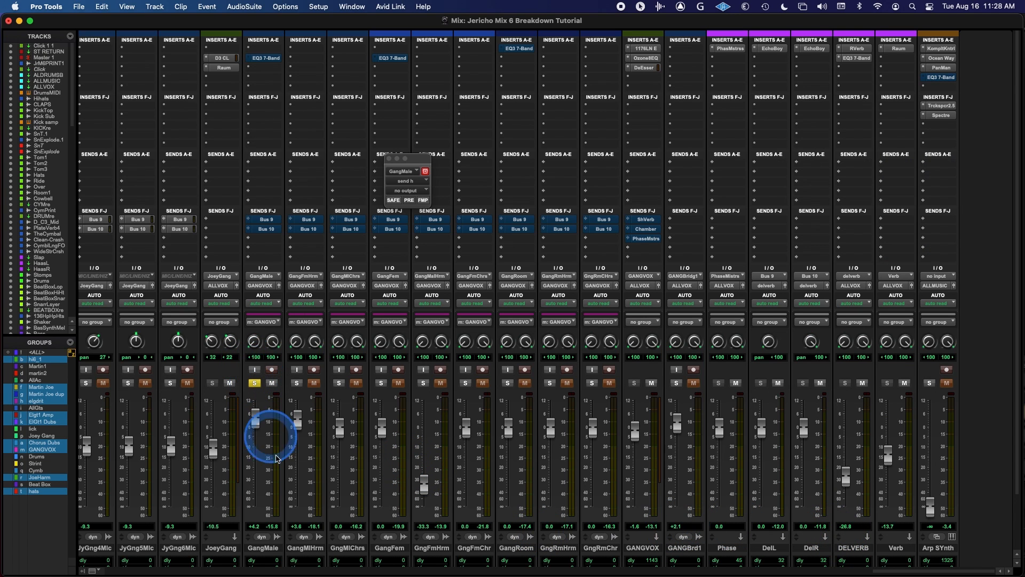
- Unmute the Bus 9 and Bus 10 sends on all selected gang tracks from GangMale to GngRmChr
click(271, 549)
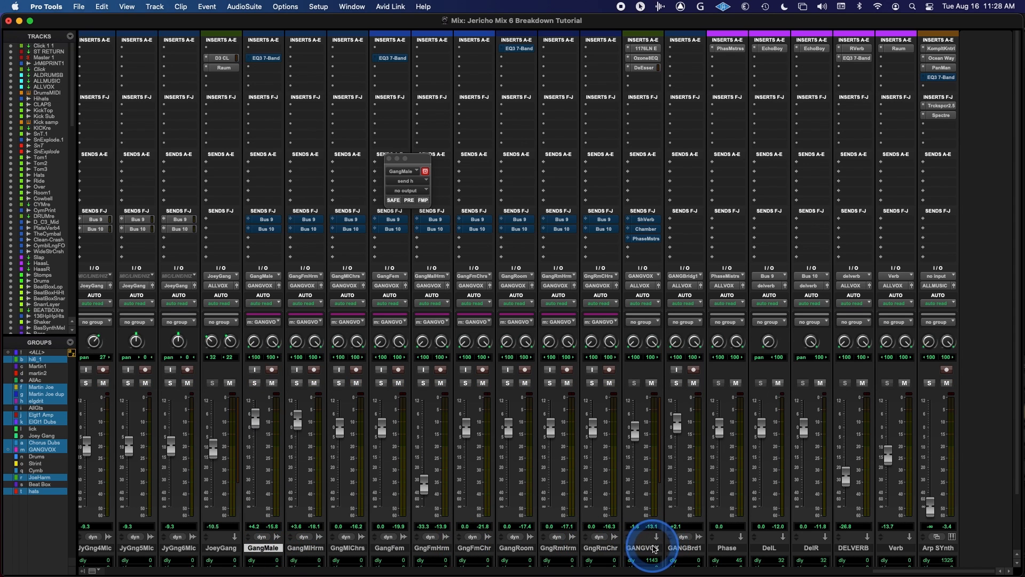
shift+click(601, 547)
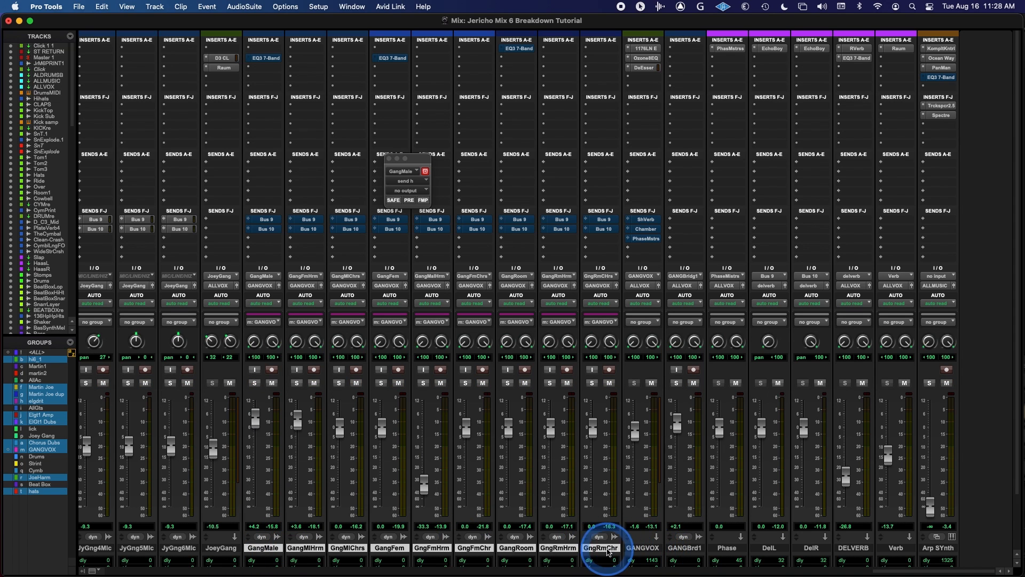
alt+shift+super+click(475, 221)
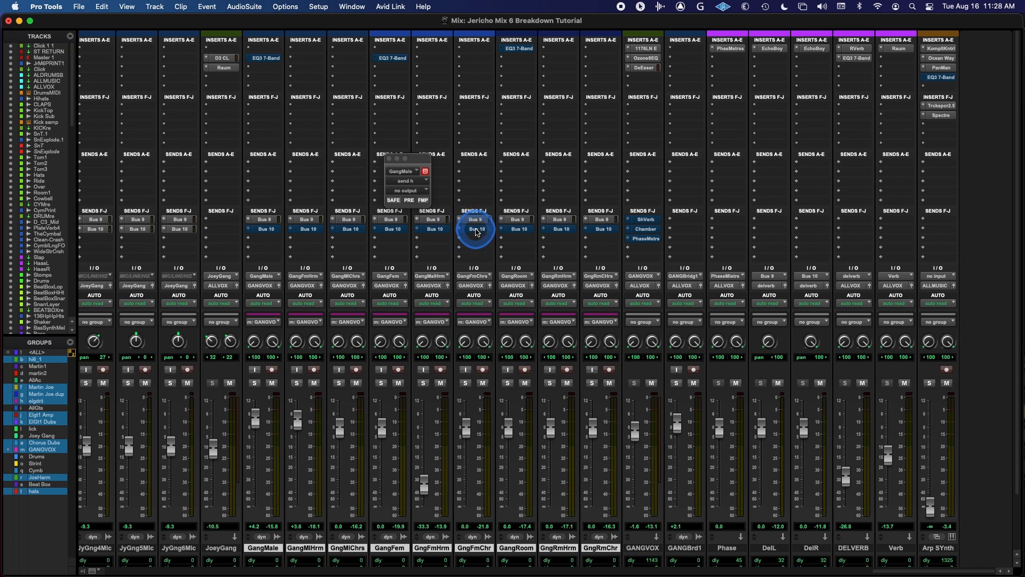
alt+shift+super+click(477, 229)
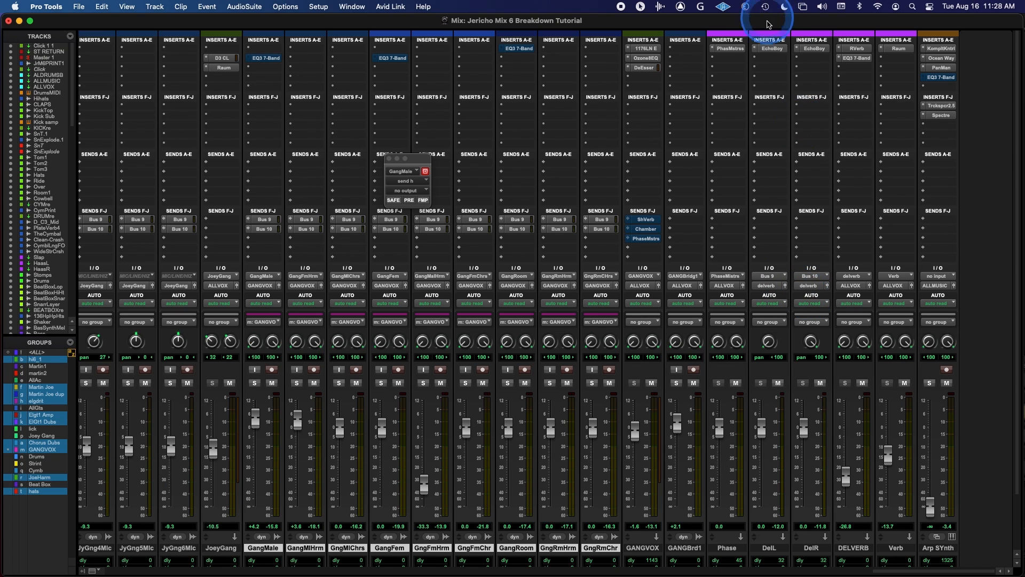
- Compare the EchoBoy echo time and style settings on the DelL and DelR tracks side by side
click(770, 49)
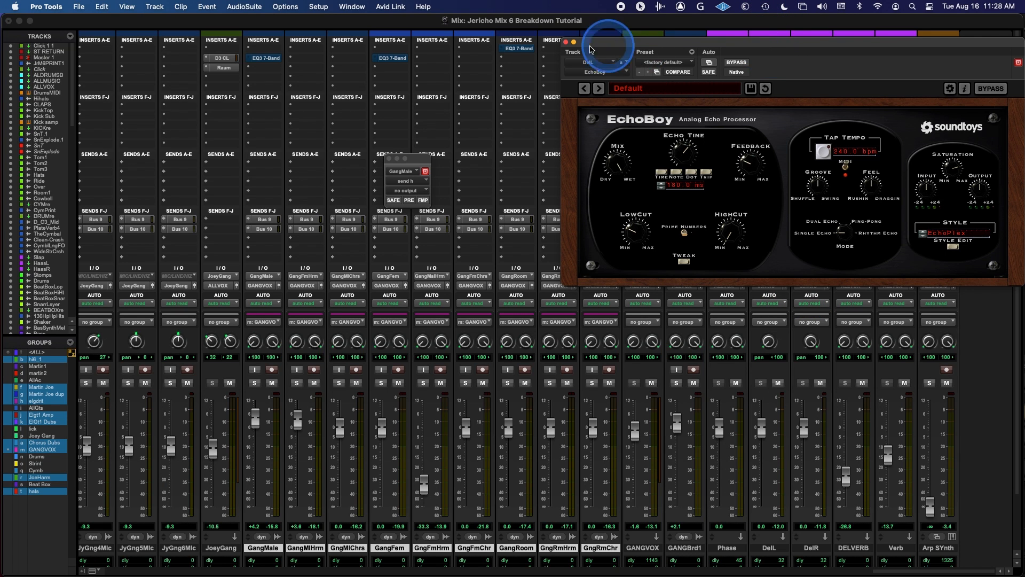
click(566, 42)
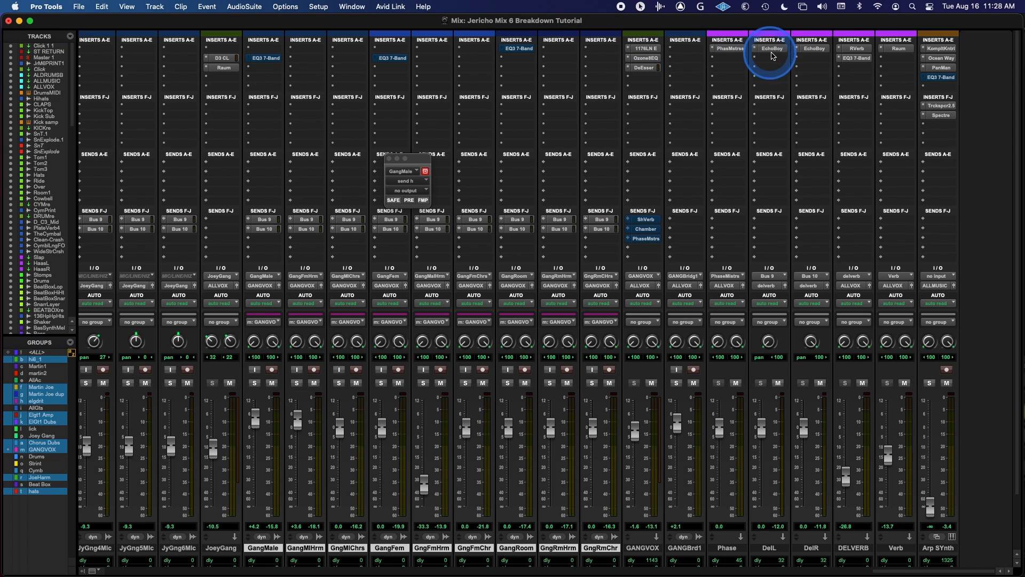
click(813, 48)
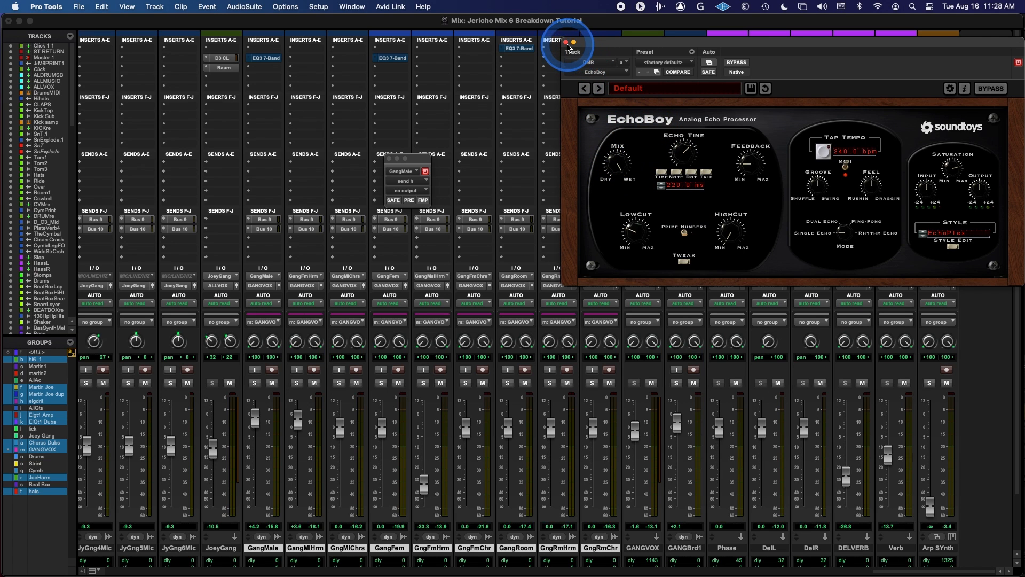
drag(758, 42, 307, 50)
click(772, 49)
drag(287, 30, 757, 233)
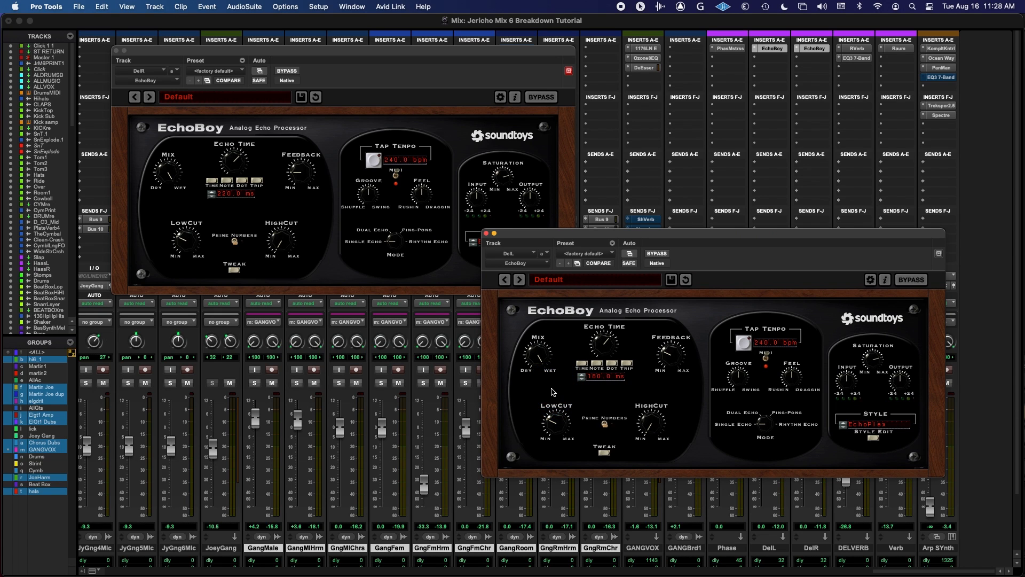
click(486, 234)
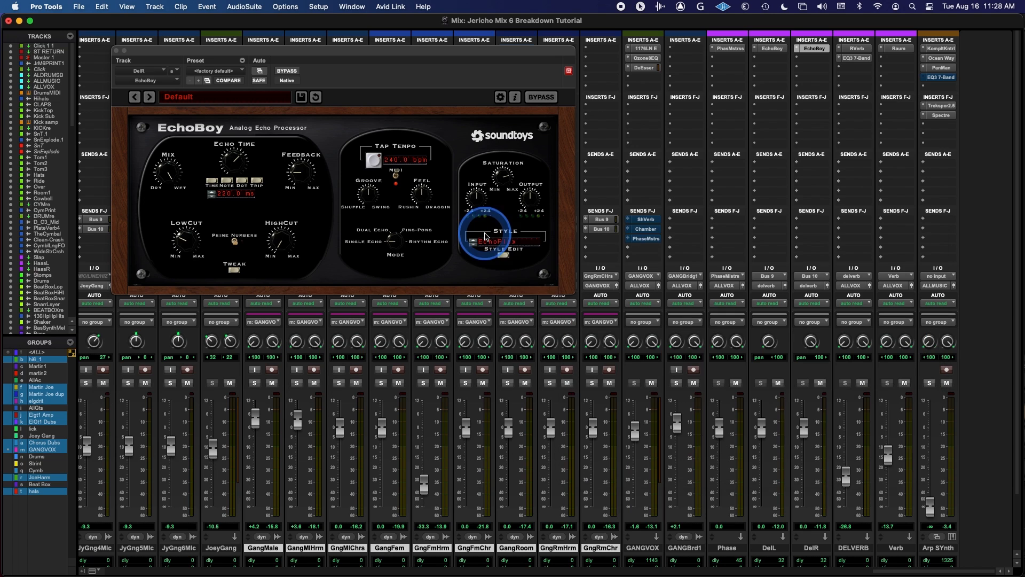
click(116, 50)
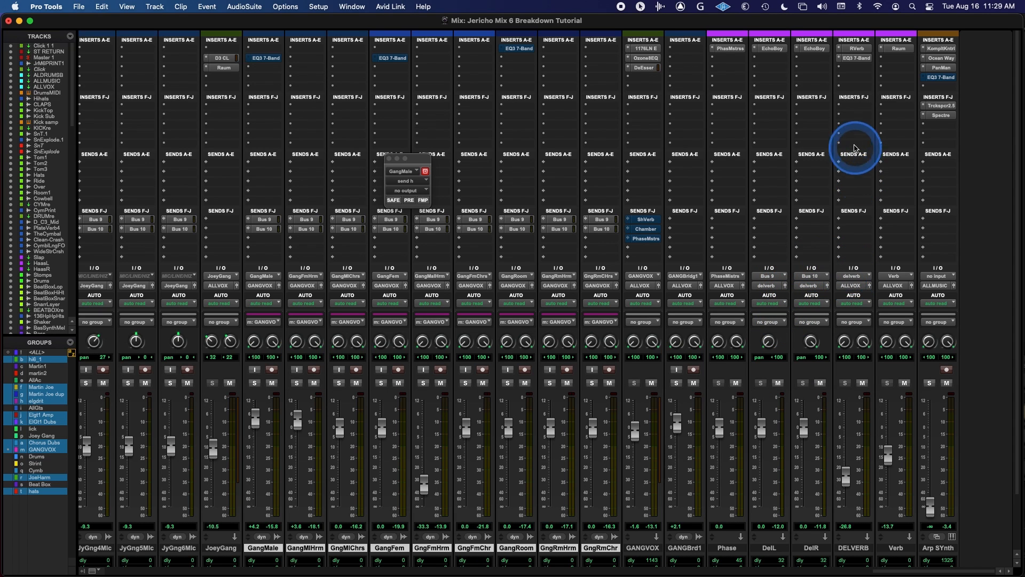
- Examine the RVerb and EQ3 7-Band settings on the DELVERB track with both plug-ins open together
click(855, 49)
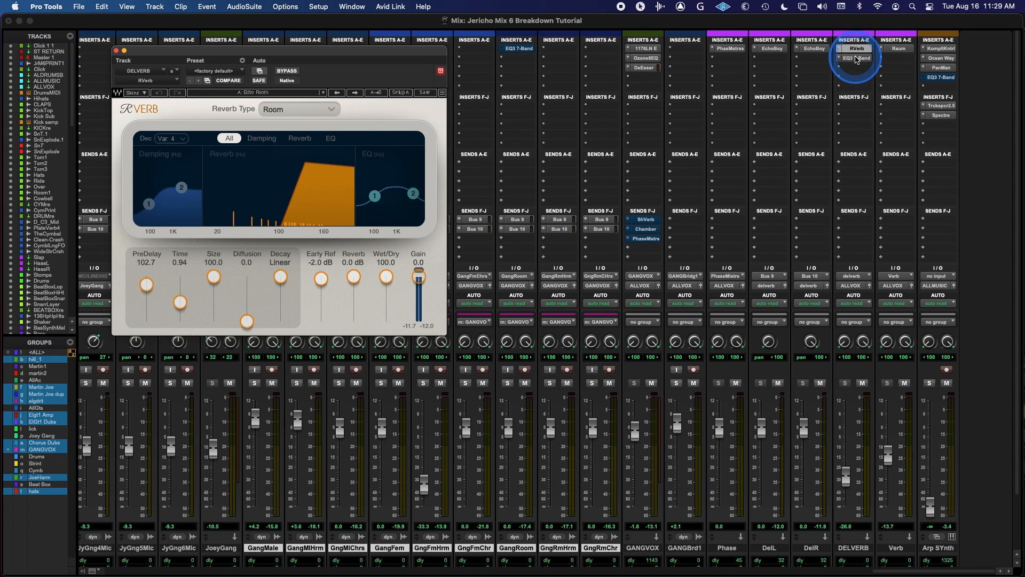
click(856, 59)
drag(231, 17, 701, 61)
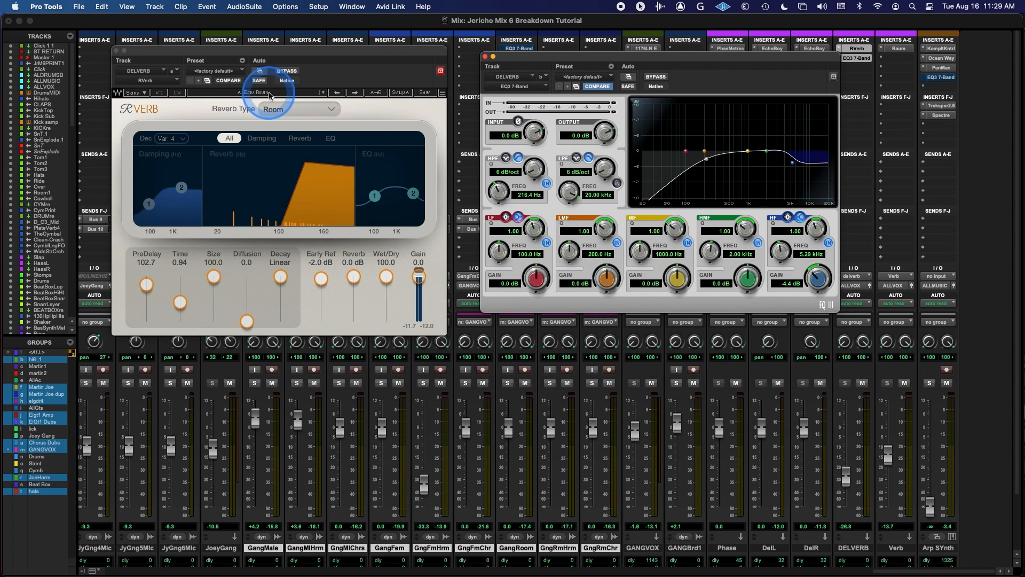
drag(273, 54, 833, 104)
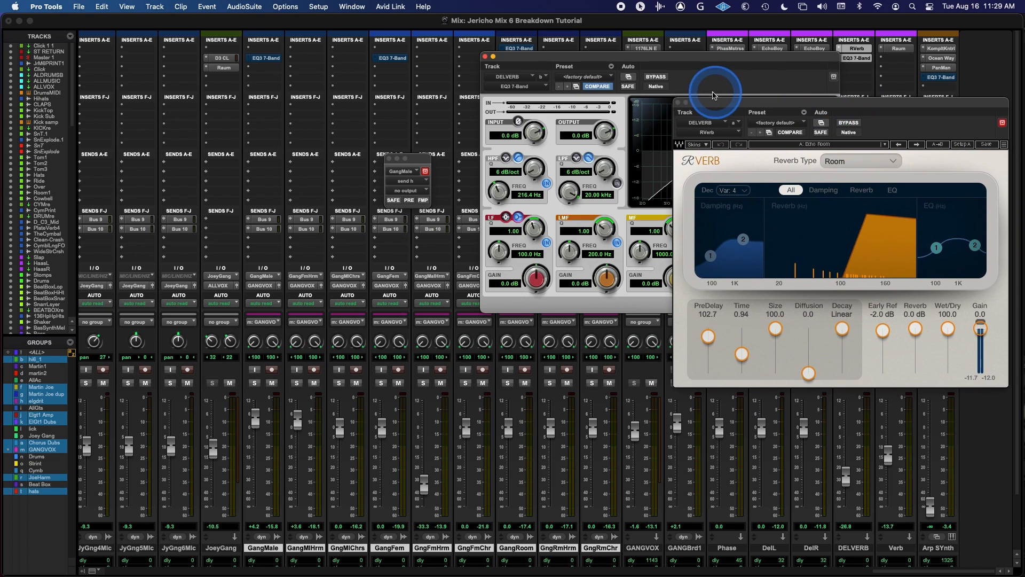
- Close the RVerb and EQ3 7-Band plug-ins and solo the grouped gang vocal tracks from GangMale to GngRmChr
click(678, 103)
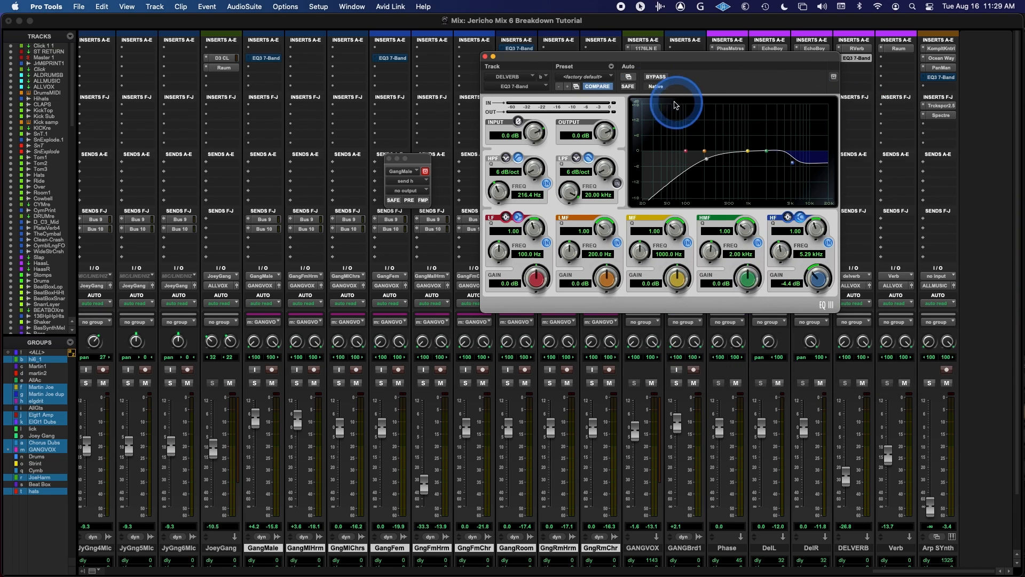
click(485, 57)
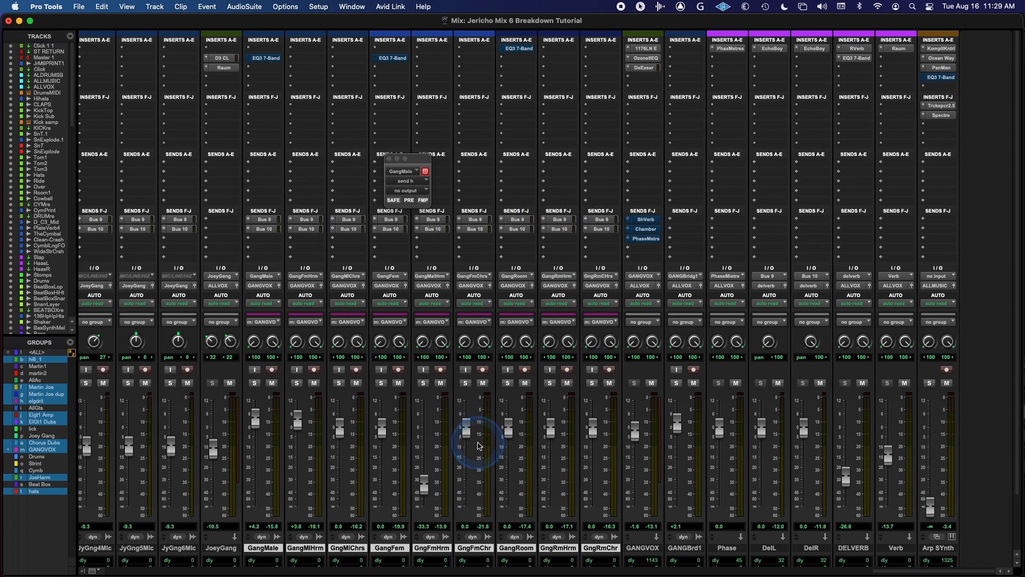
click(465, 384)
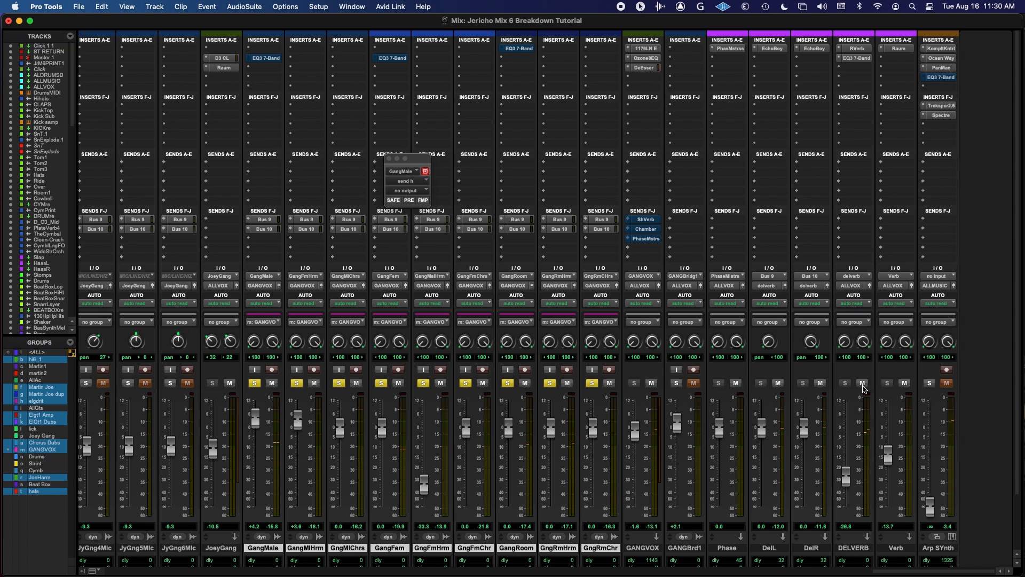
- Examine the EQ3 7-Band curve on the DELVERB track and close the plug-in
click(857, 58)
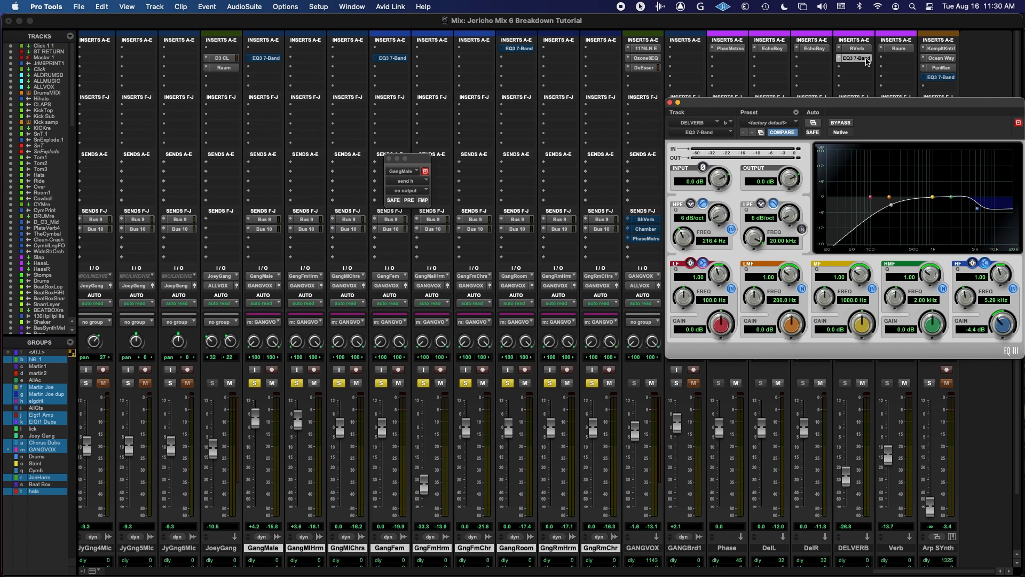
click(670, 102)
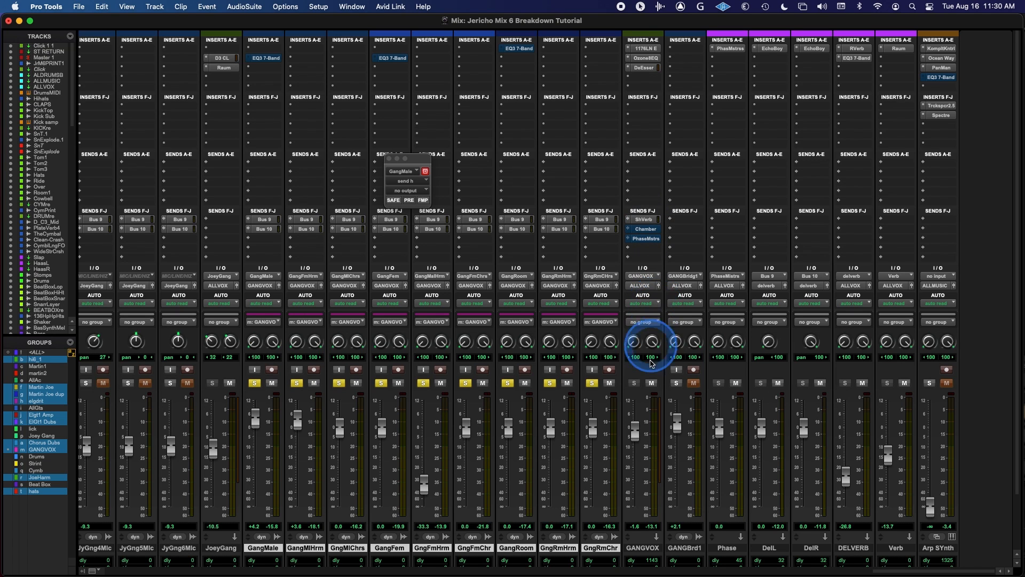
- Examine the D-Verb and Ozone 8 Equalizer settings on the ShortVerb track, then close the plug-in
scroll(648, 385, down, 3)
scroll(647, 384, down, 3)
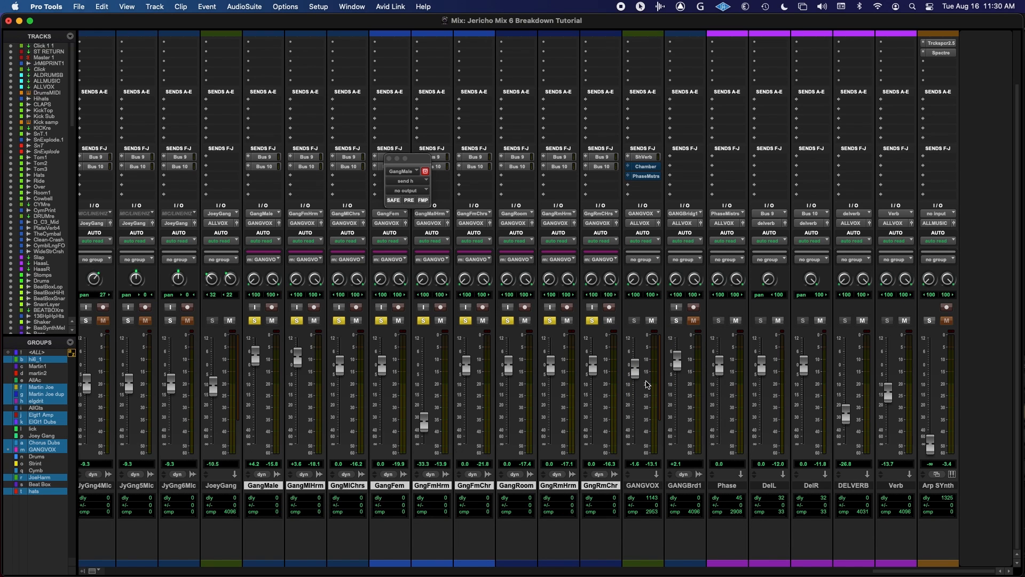
click(647, 384)
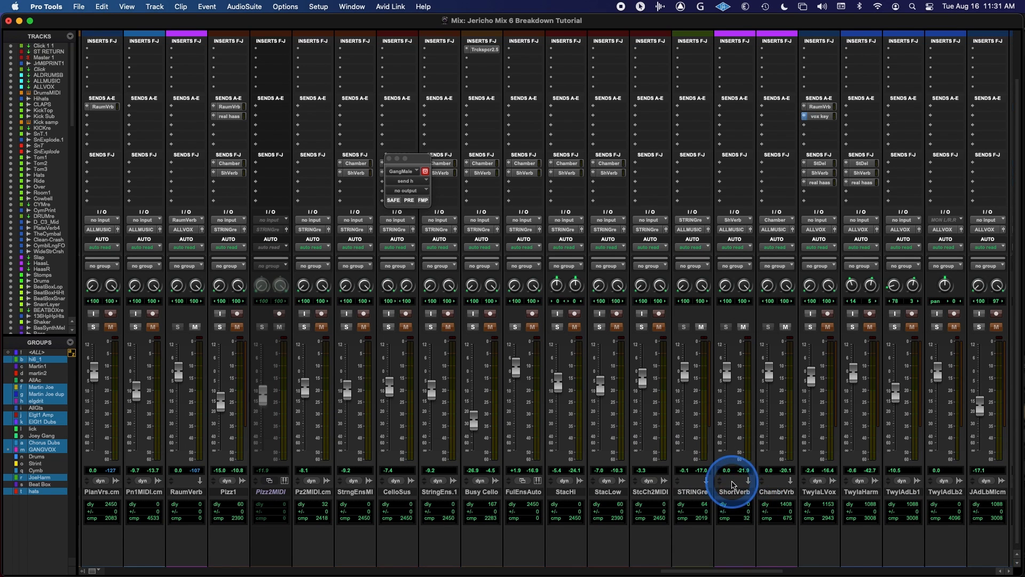
scroll(733, 481, up, 3)
scroll(754, 185, right, 5)
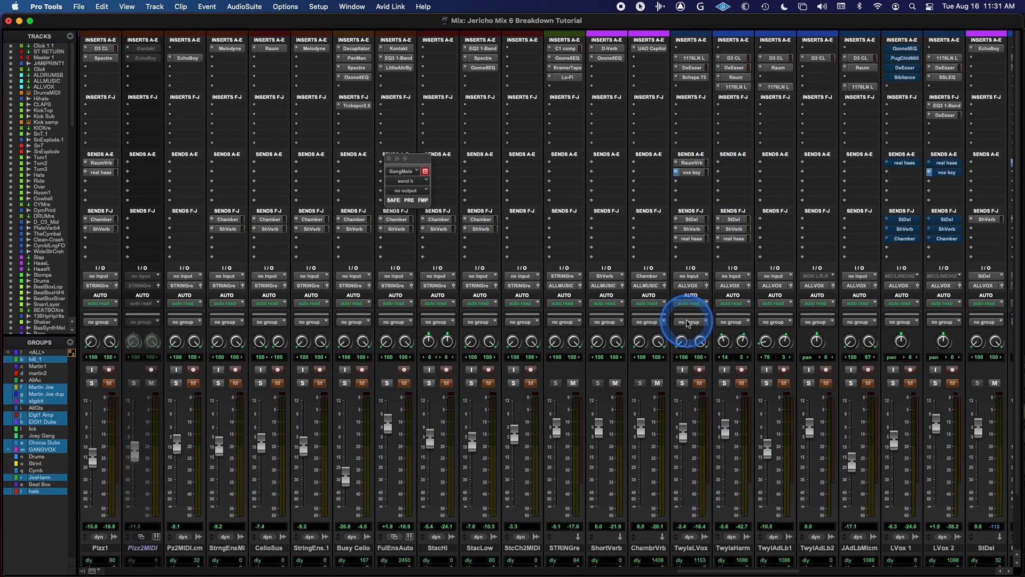
scroll(688, 324, down, 3)
scroll(687, 322, up, 3)
scroll(614, 160, up, 1)
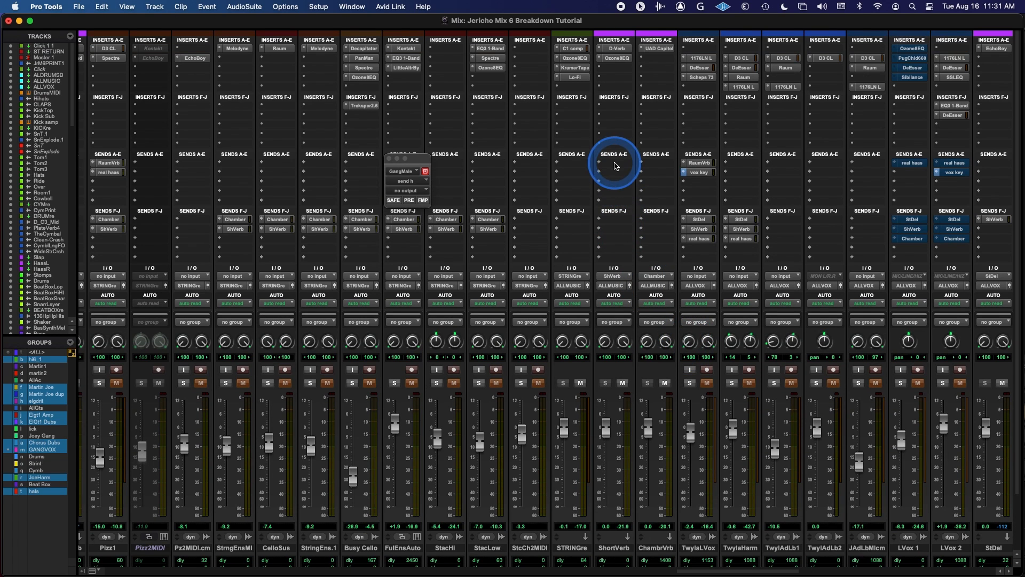
click(618, 48)
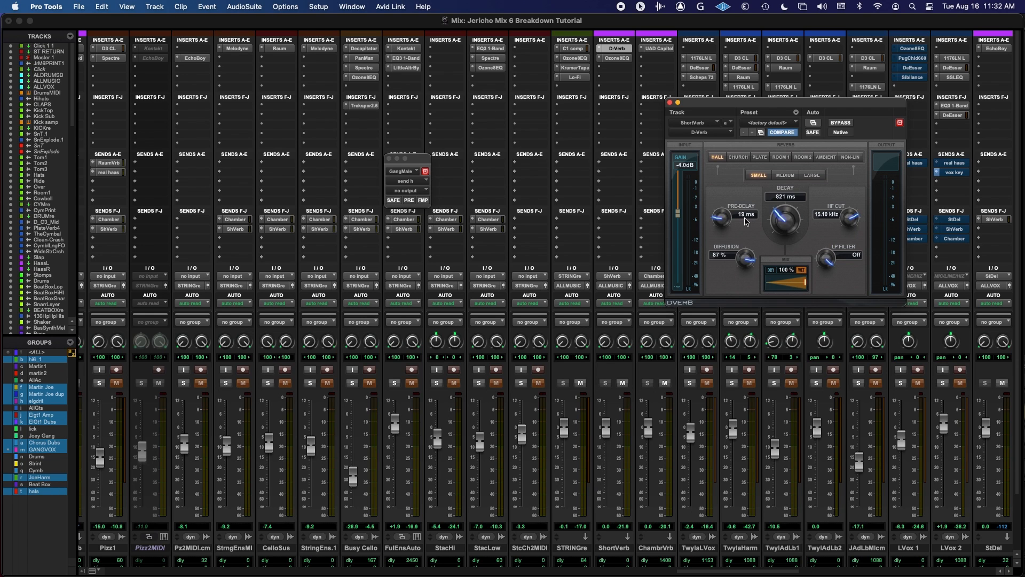
click(619, 58)
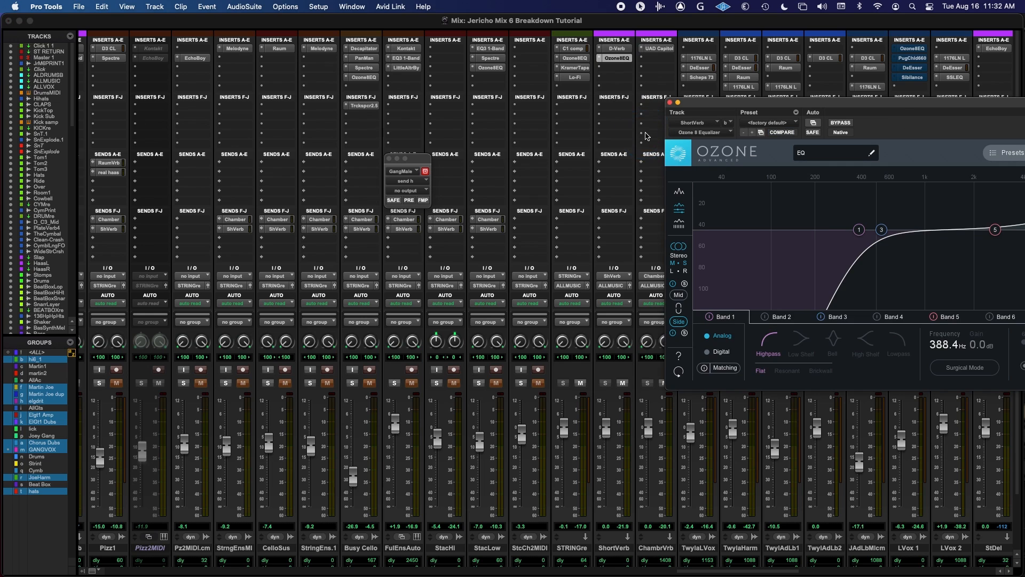
drag(737, 102, 599, 114)
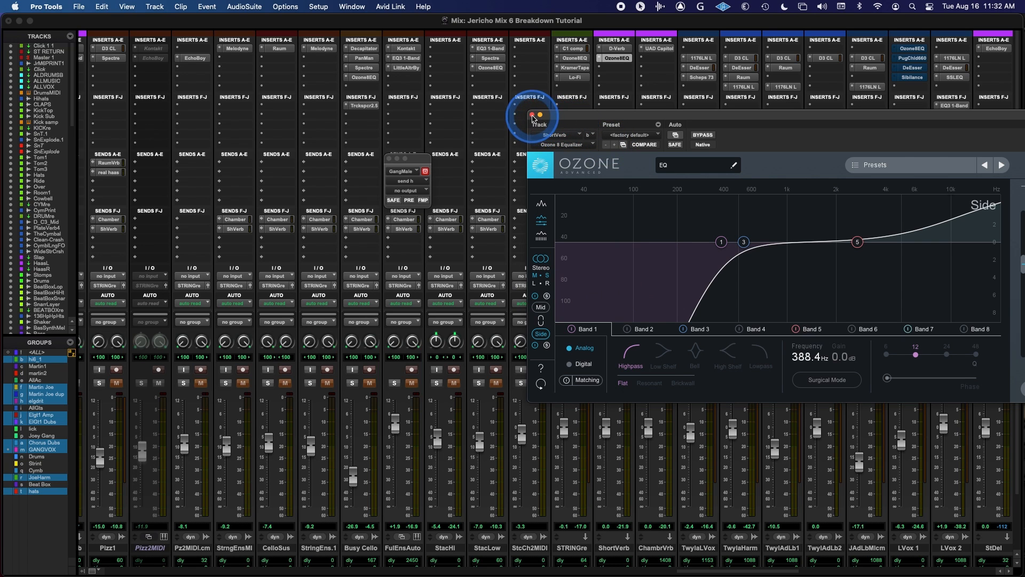
click(532, 115)
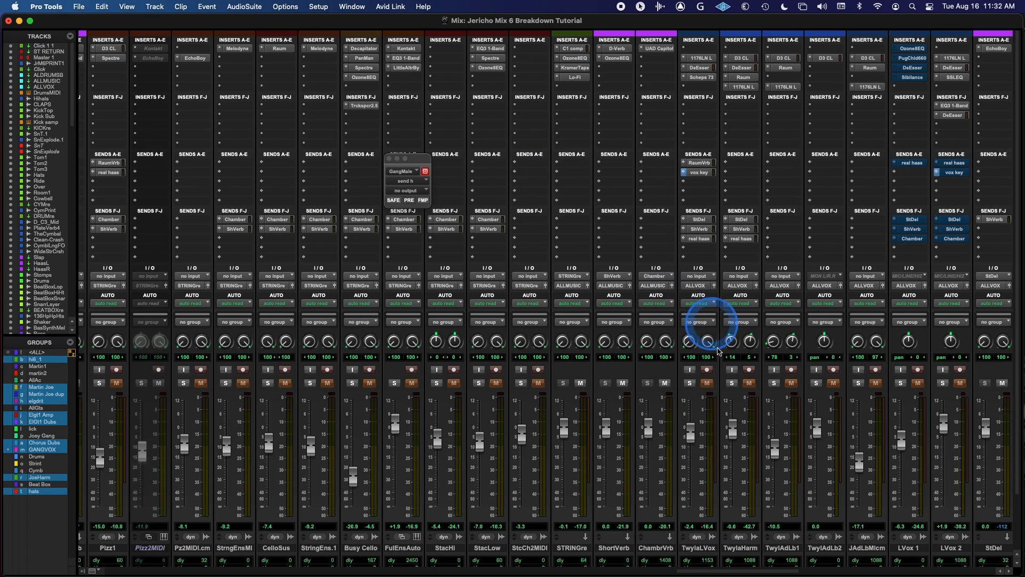
- Play the soloed gang vocals and compare them with the ShVerb send on the GANGVOX track muted and unmuted
scroll(716, 331, right, 2)
scroll(721, 356, right, 10)
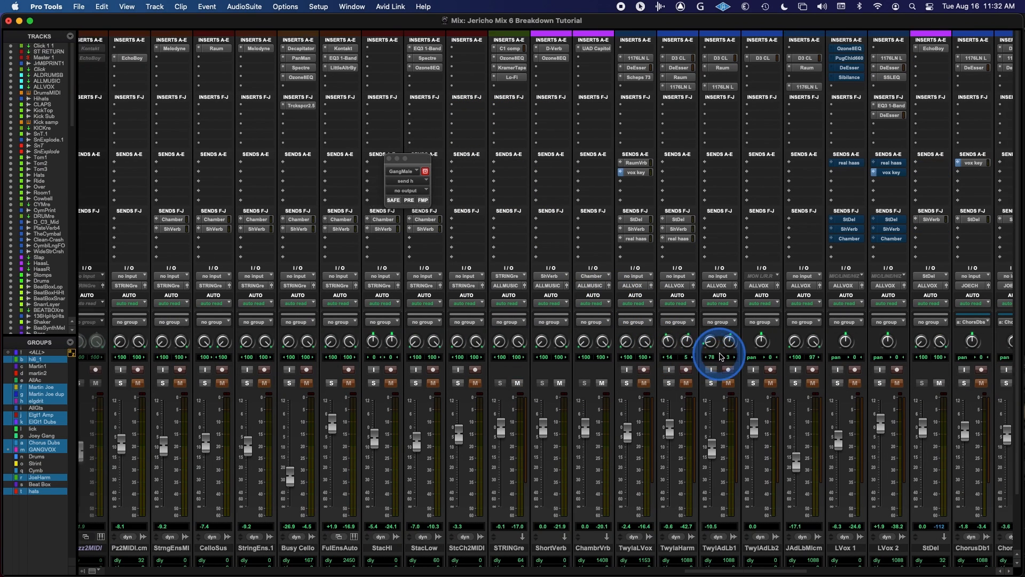
scroll(728, 356, right, 20)
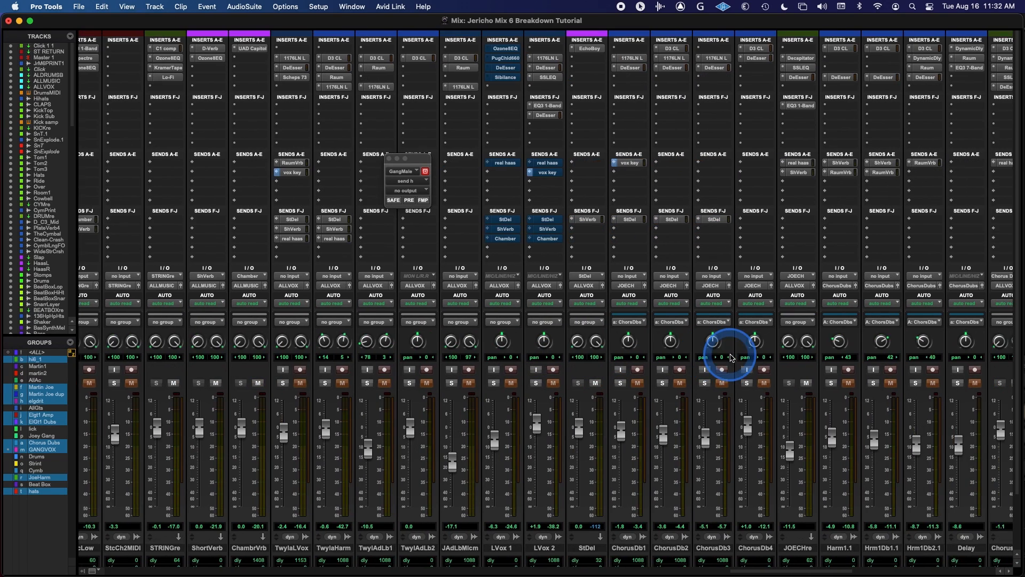
scroll(729, 356, right, 12)
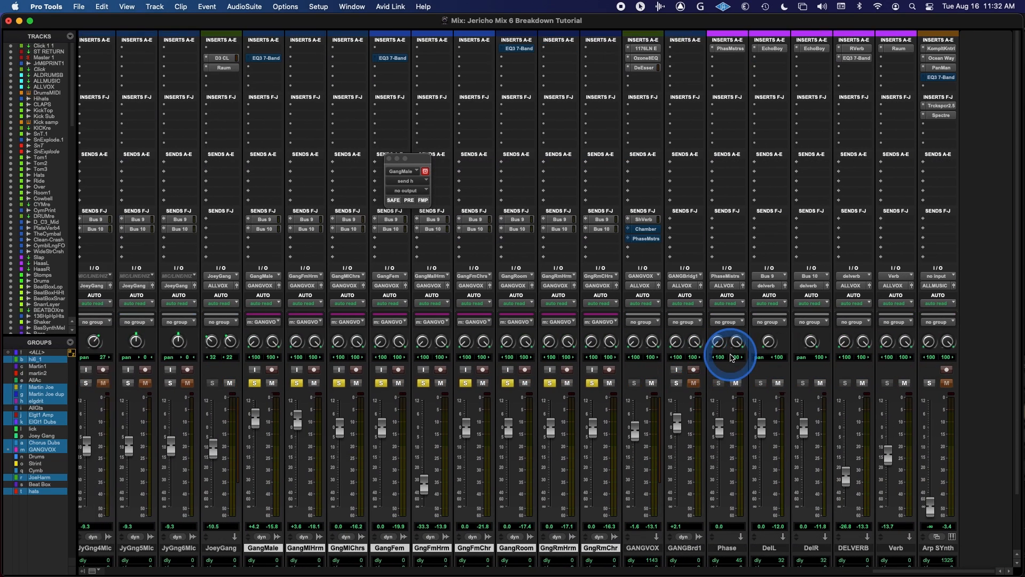
key(space)
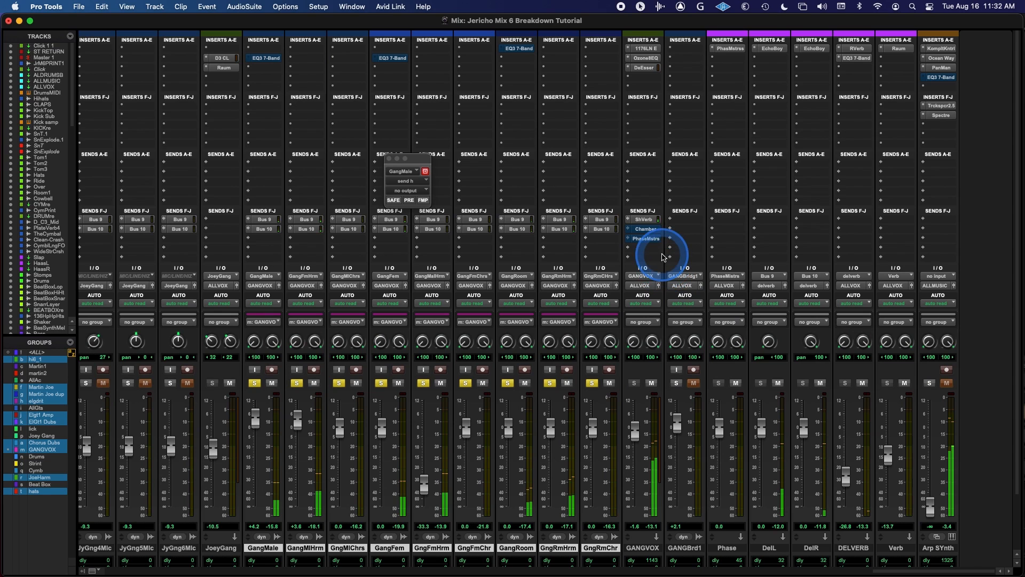
key(space)
super+click(647, 221)
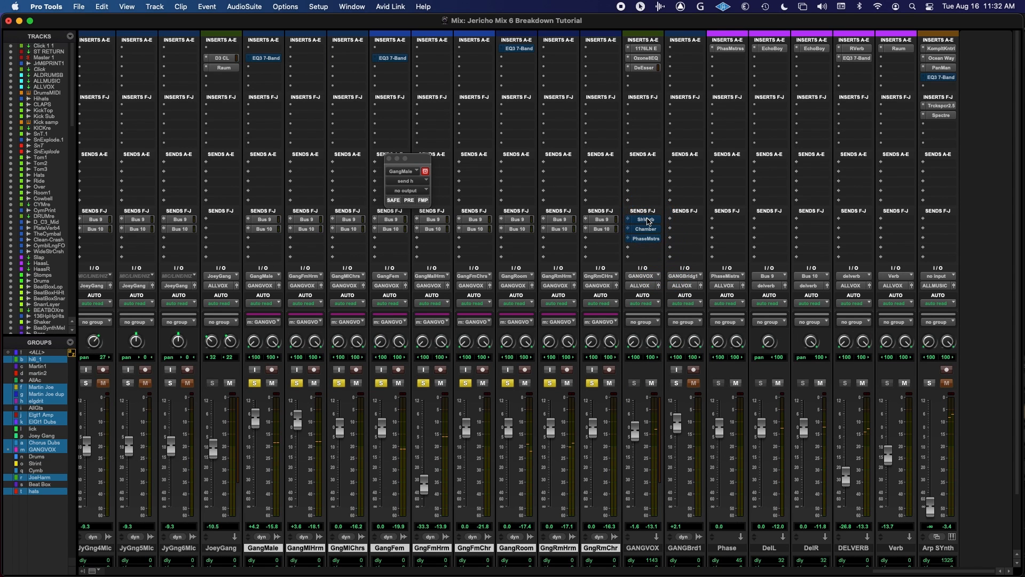
key(space)
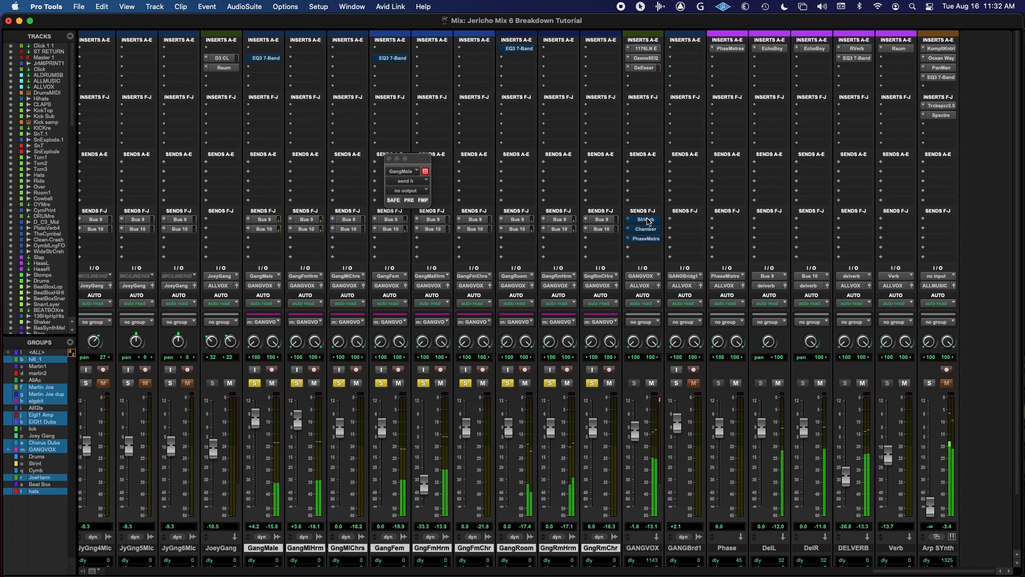
key(space)
super+click(648, 221)
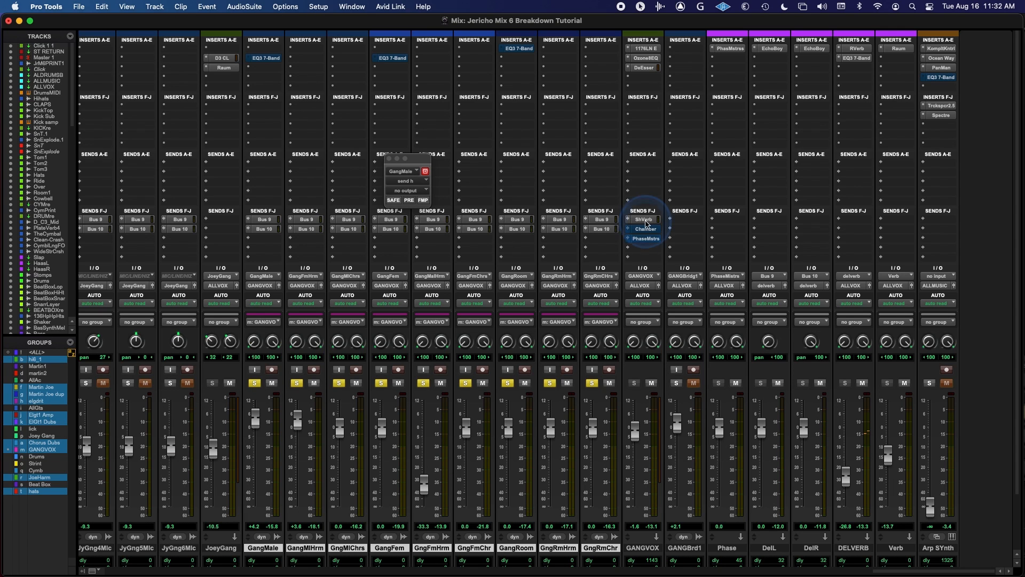
- Unmute the Chamber send on the GANGVOX track and inspect the UAD Capitol Chambers plug-in on the ChambrVrb track, including its filter
click(645, 231)
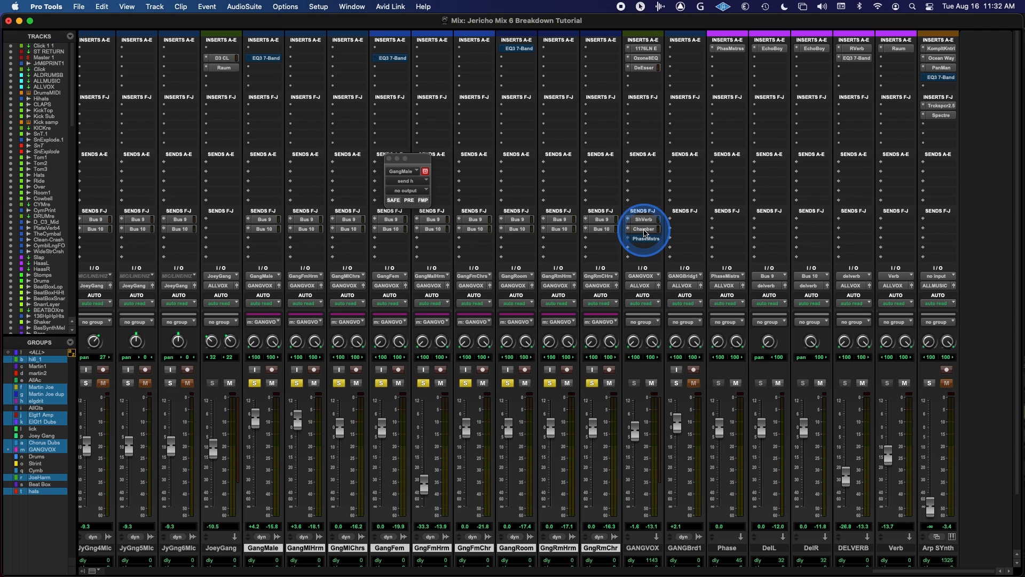
scroll(644, 234, left, 3)
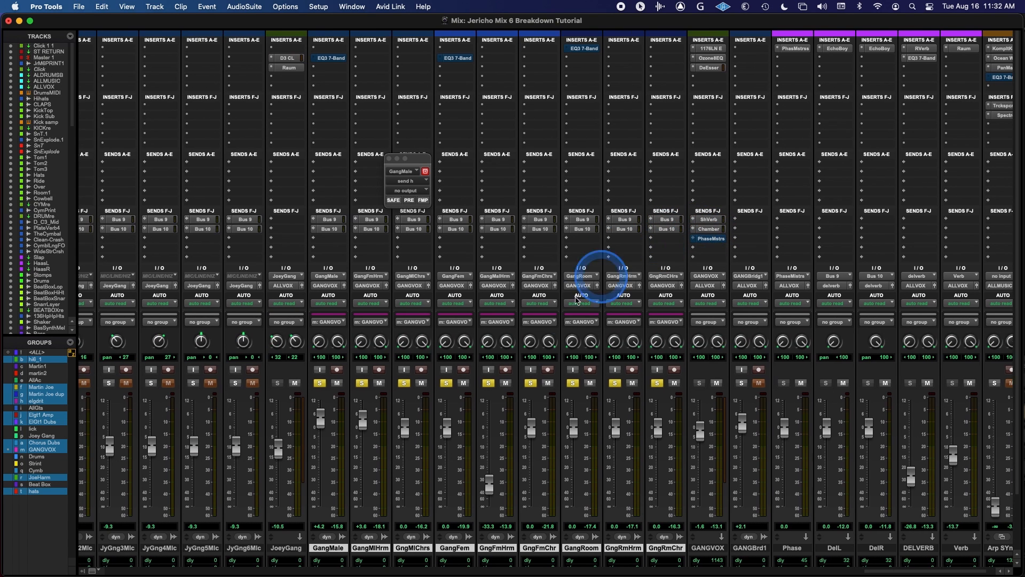
scroll(529, 316, left, 3)
scroll(529, 316, left, 15)
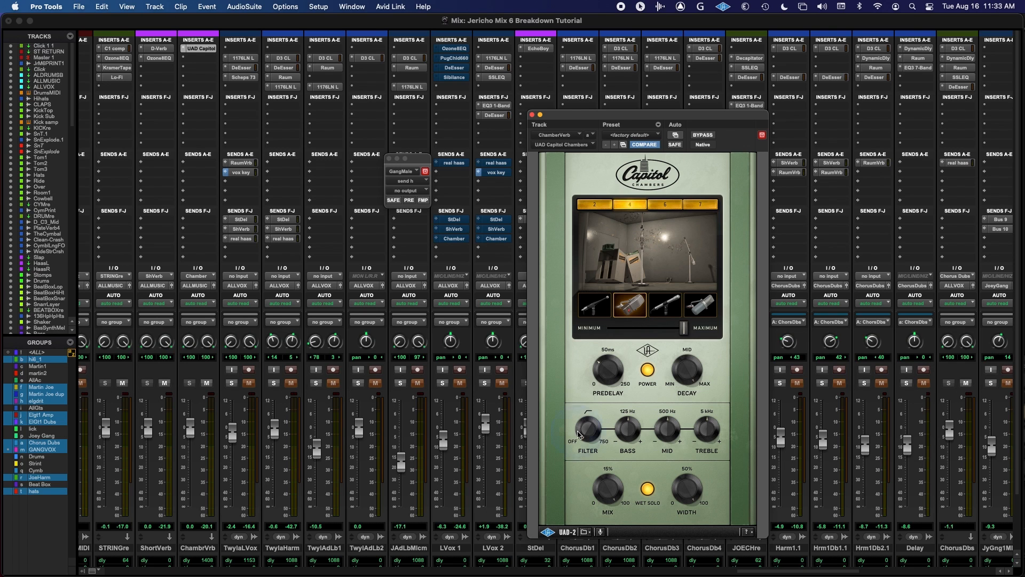
scroll(470, 414, down, 3)
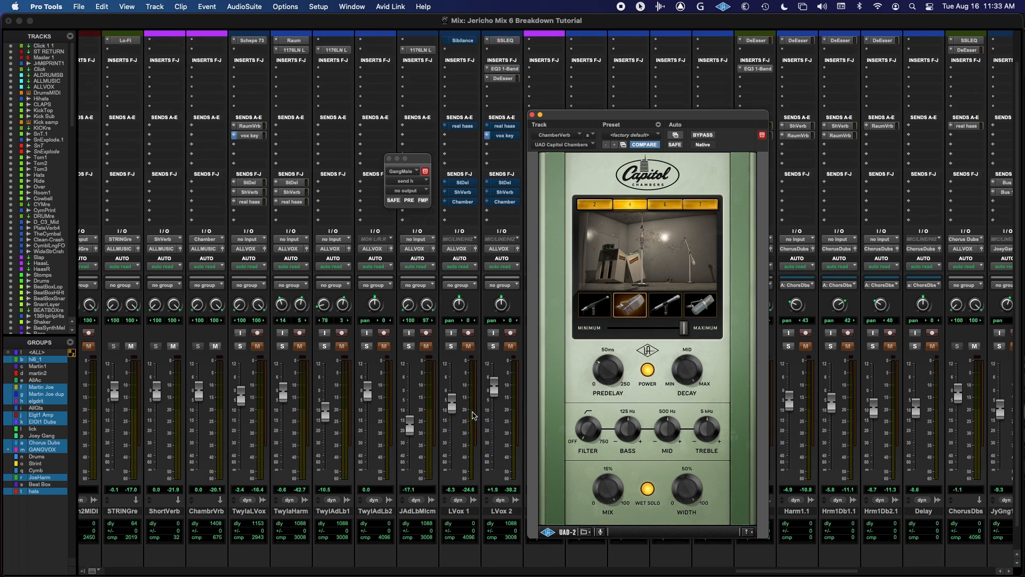
scroll(473, 415, up, 3)
drag(595, 436, 586, 473)
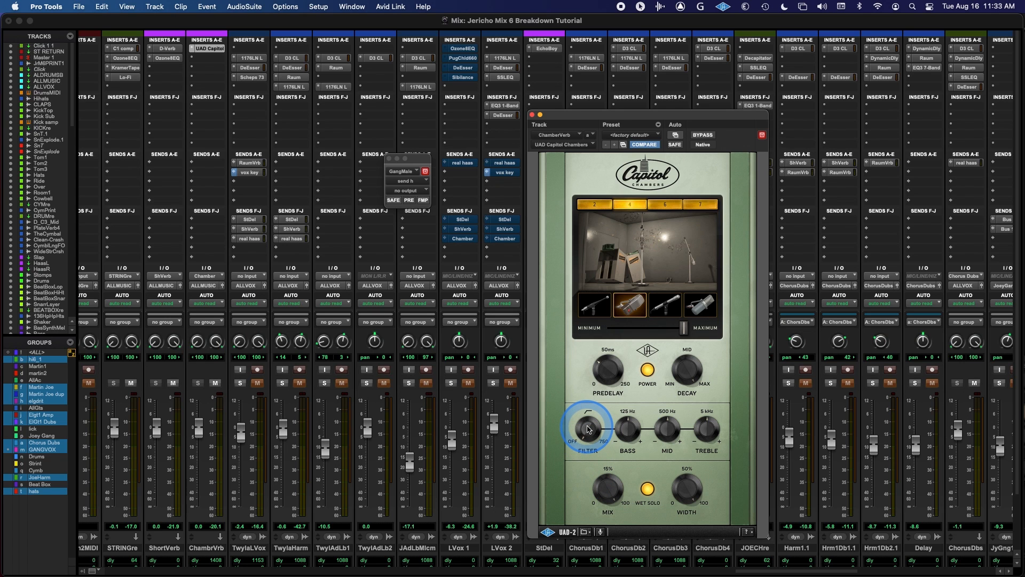
- Move the Capitol Chambers window clear of the GANGVOX sends and play the gang vocals with the ShVerb send muted
scroll(796, 424, right, 3)
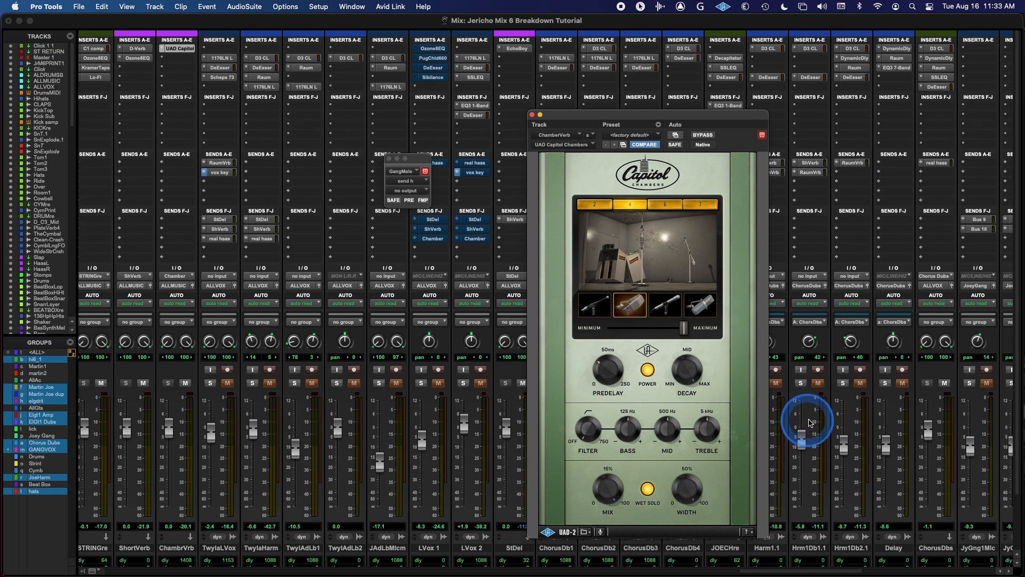
scroll(821, 421, right, 6)
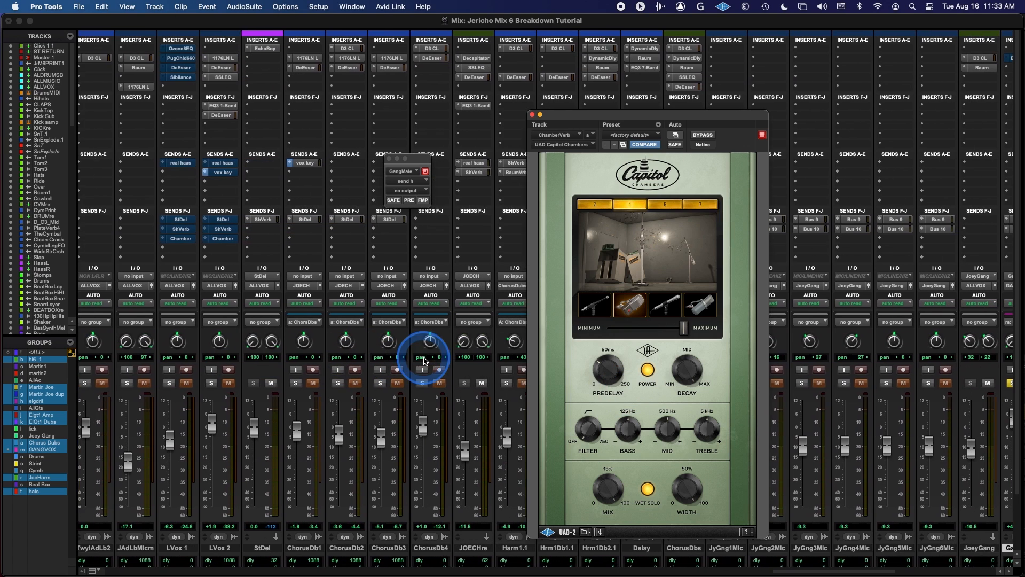
scroll(426, 361, right, 4)
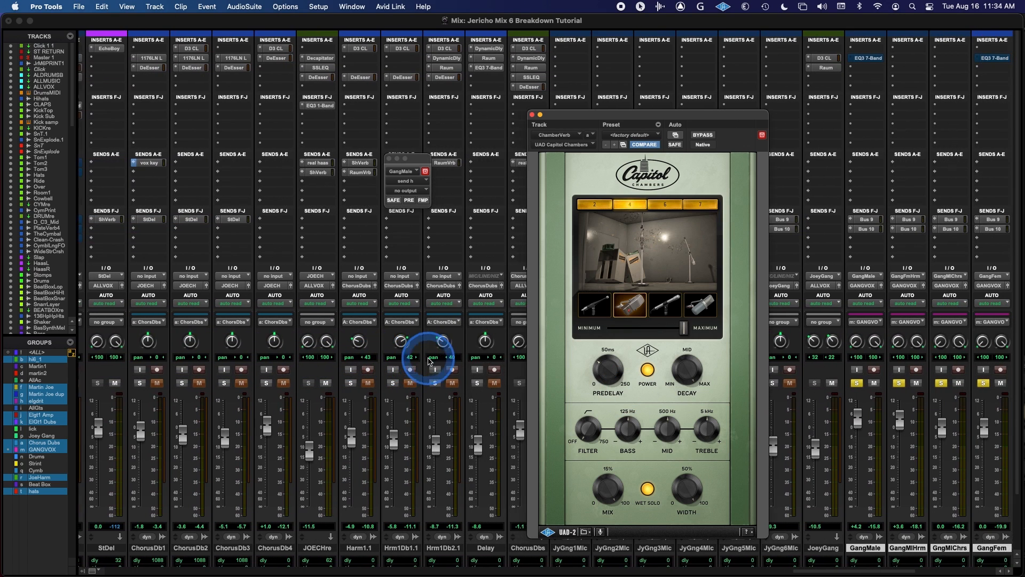
scroll(450, 360, right, 13)
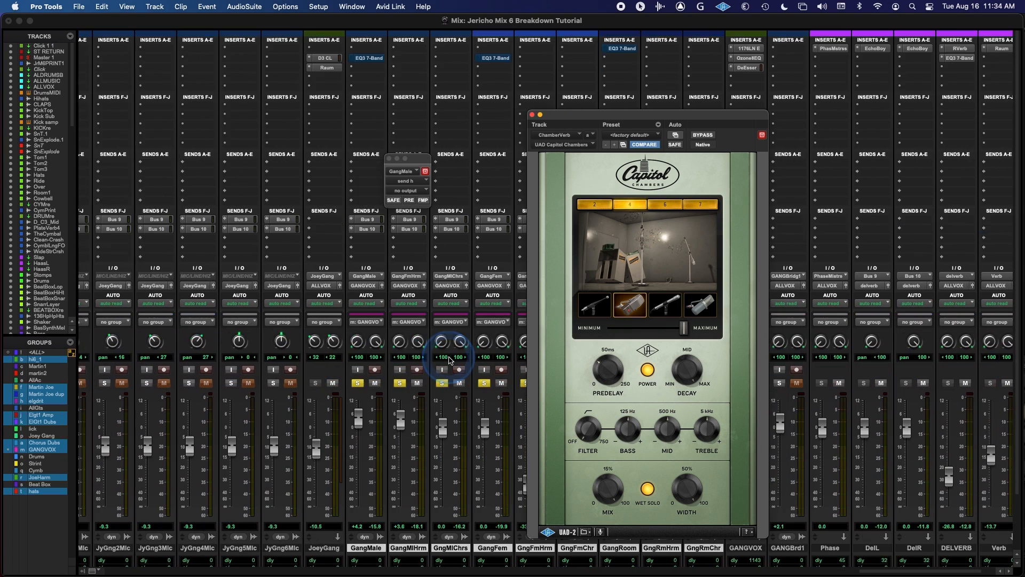
drag(656, 117, 864, 77)
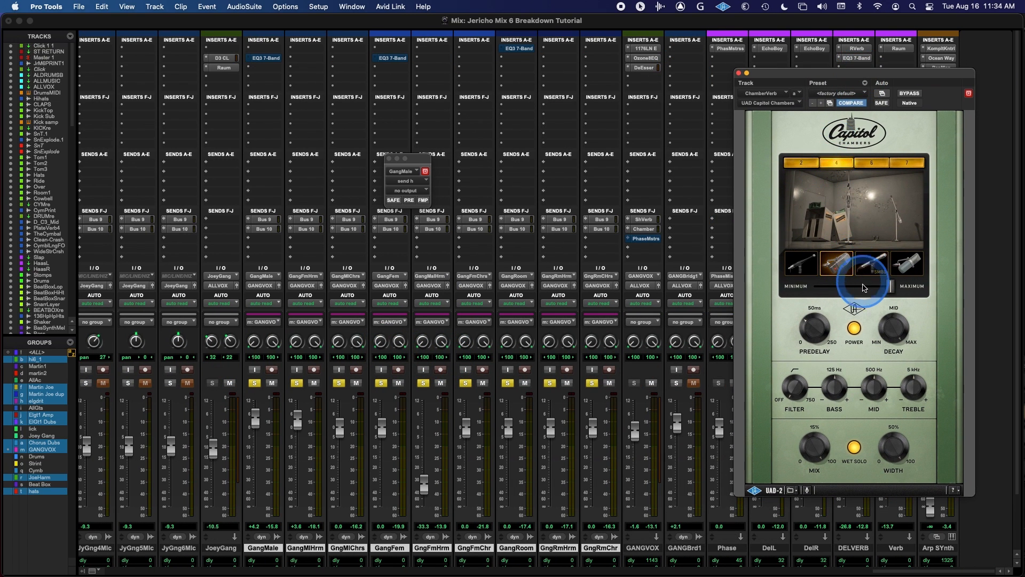
key(space)
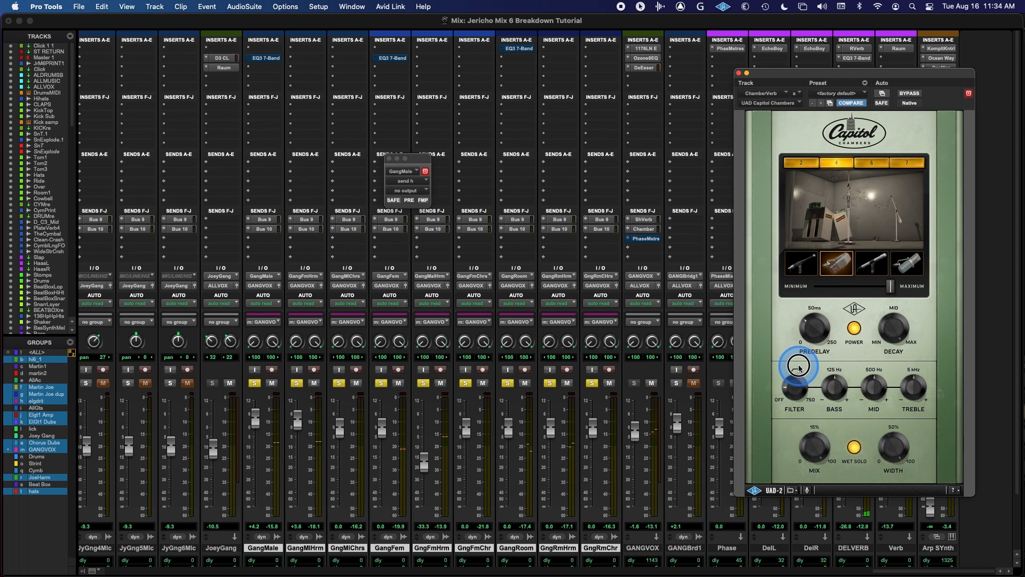
click(651, 220)
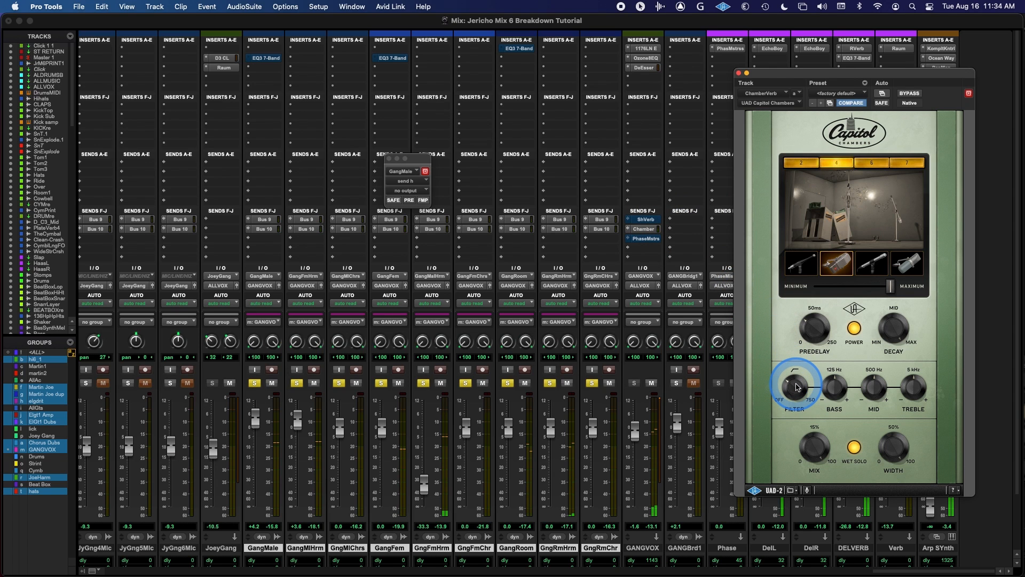
- Compare the gang vocals with Capitol Chambers bypassed and active during playback, and try its filter control
click(904, 94)
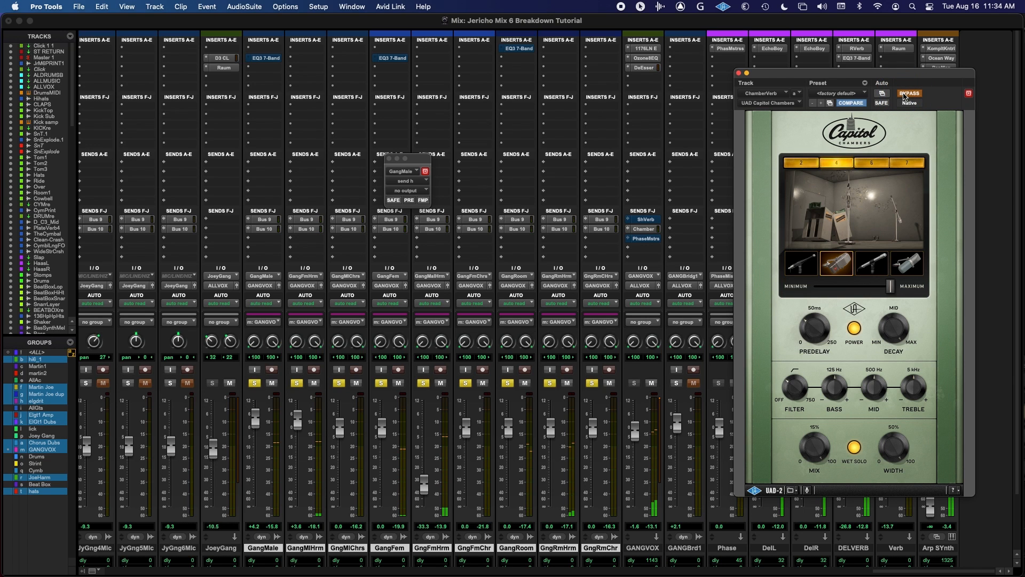
click(904, 94)
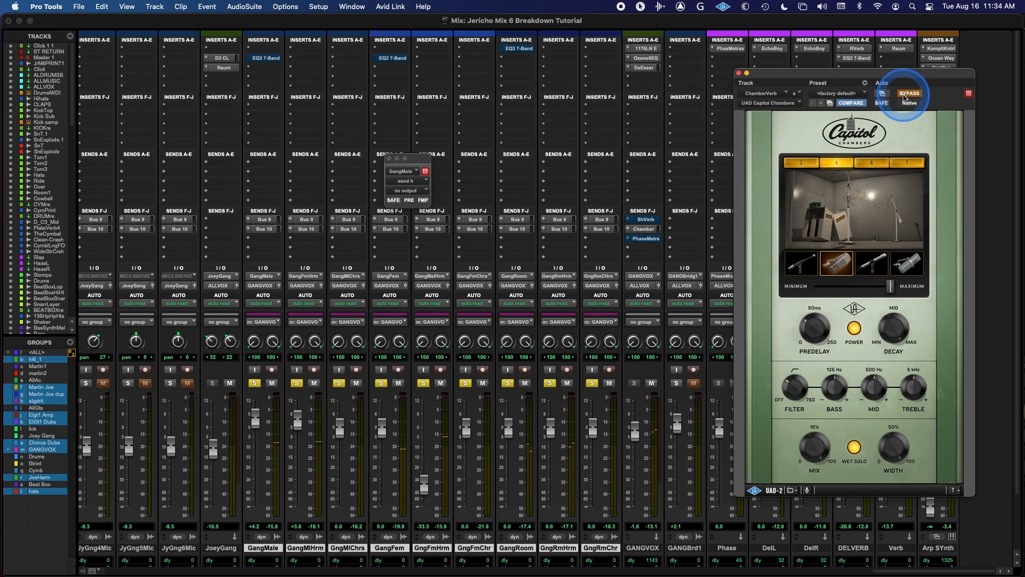
click(795, 381)
mouse_move(795, 381)
mouse_down()
mouse_move(793, 389)
mouse_move(792, 350)
mouse_move(791, 403)
mouse_move(798, 382)
mouse_up()
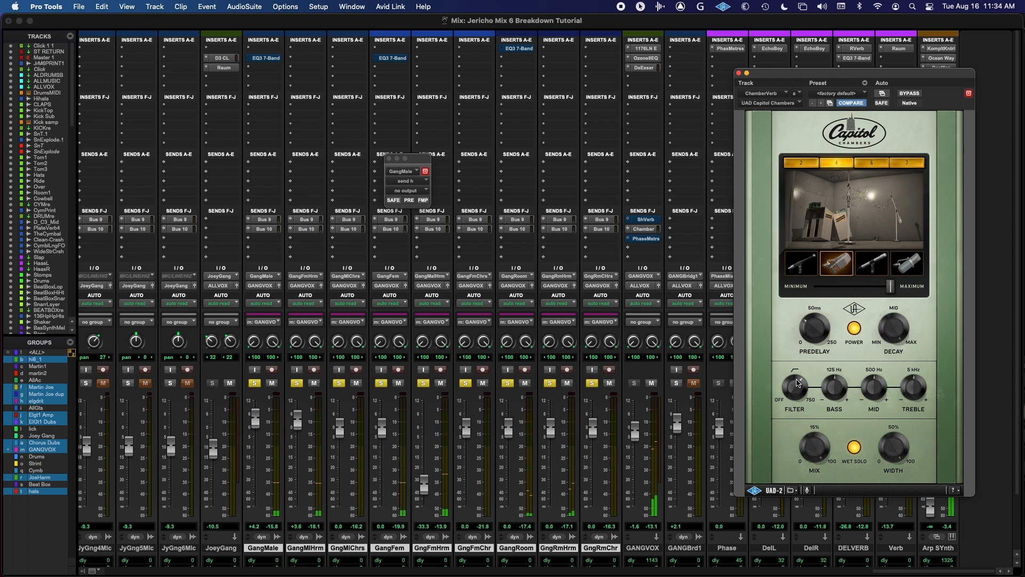
- Play the gang vocals while varying the Capitol Chambers filter control to hear its effect on the chamber reverb
key(space)
drag(796, 383, 775, 469)
key(space)
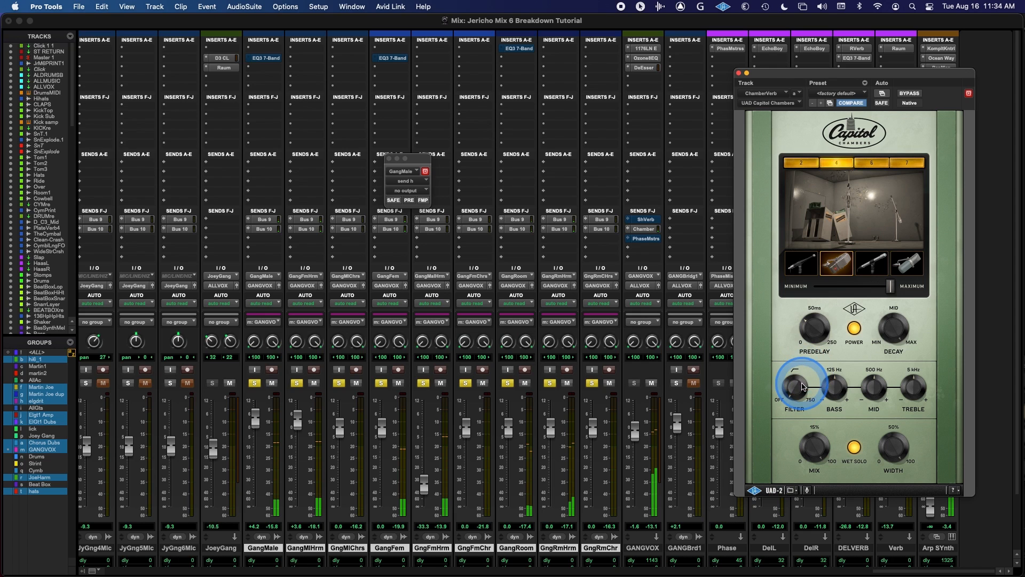
mouse_move(801, 387)
mouse_down()
mouse_move(798, 321)
mouse_move(791, 378)
mouse_up()
key(space)
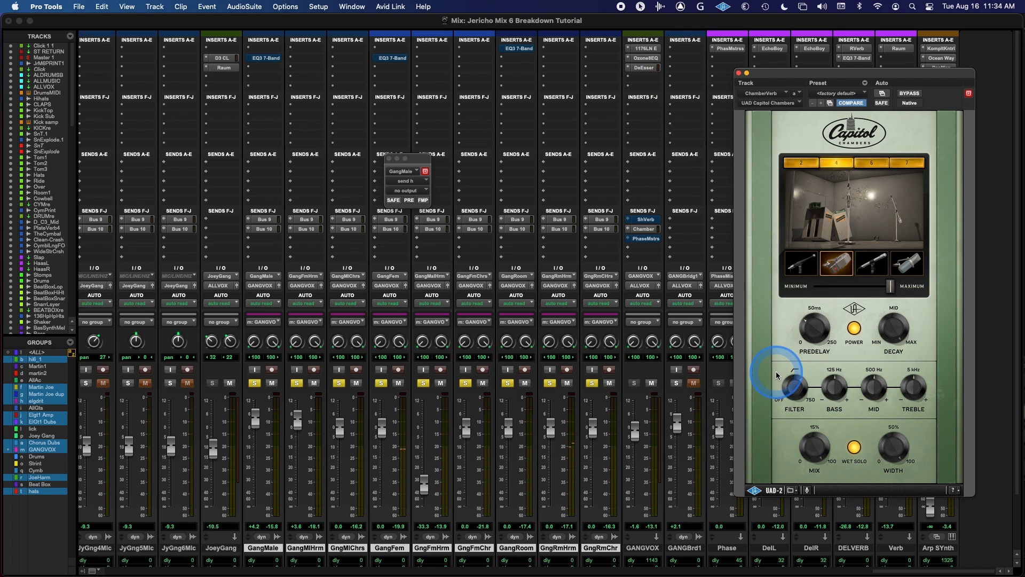
- Compare the gang vocals during playback with the ShVerb and Chamber sends on the GANGVOX track active and muted
key(space)
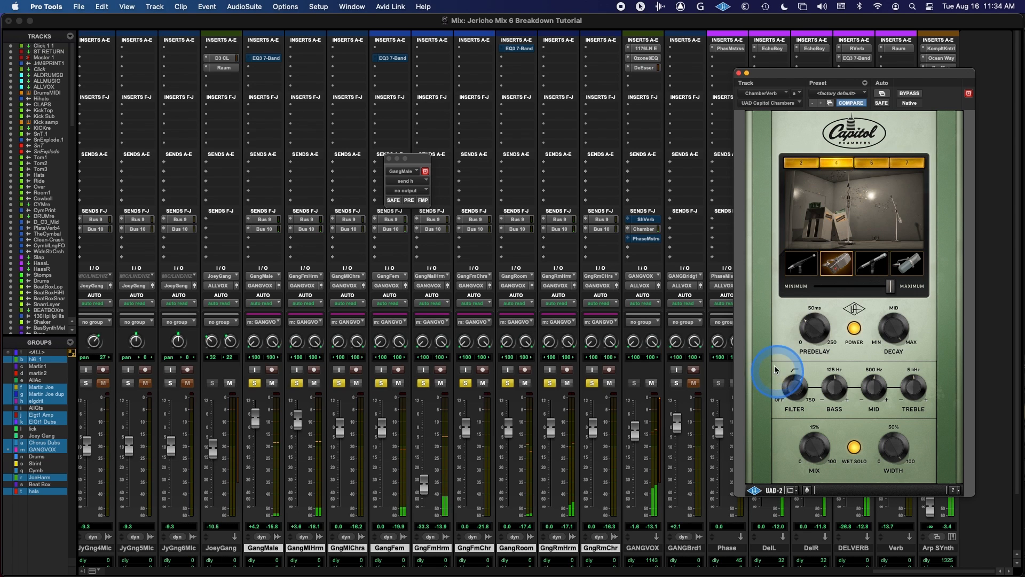
key(space)
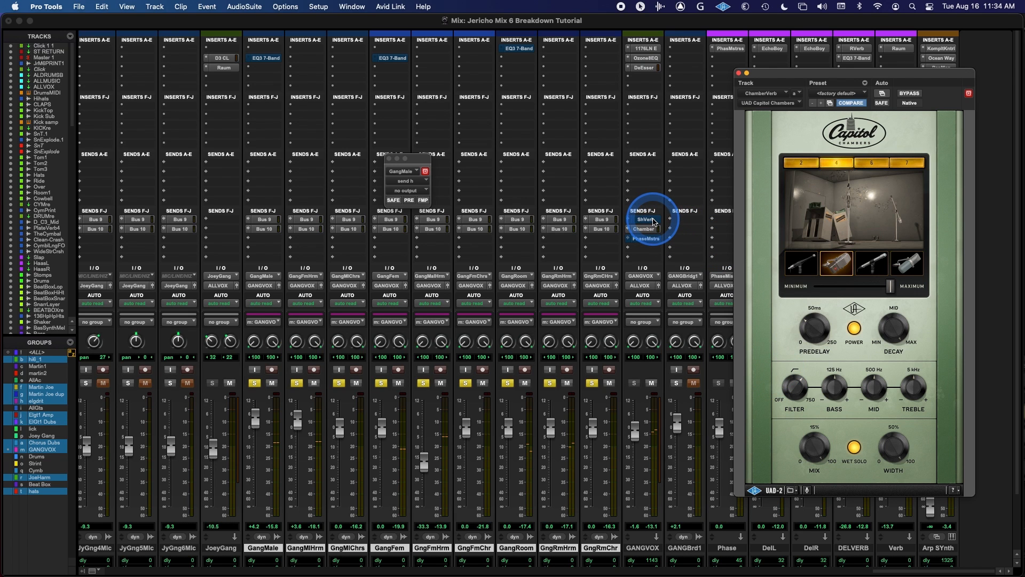
key(space)
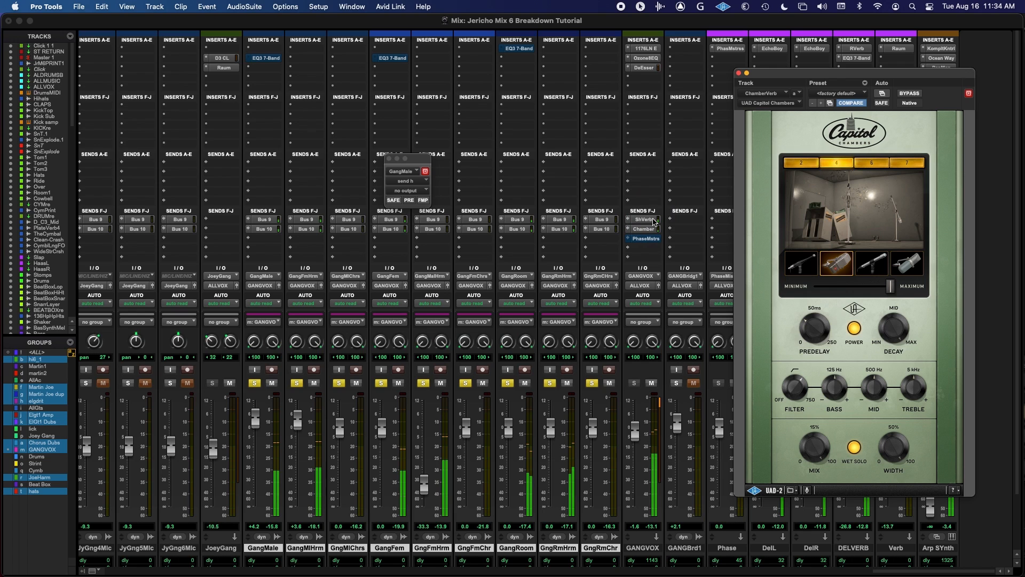
key(space)
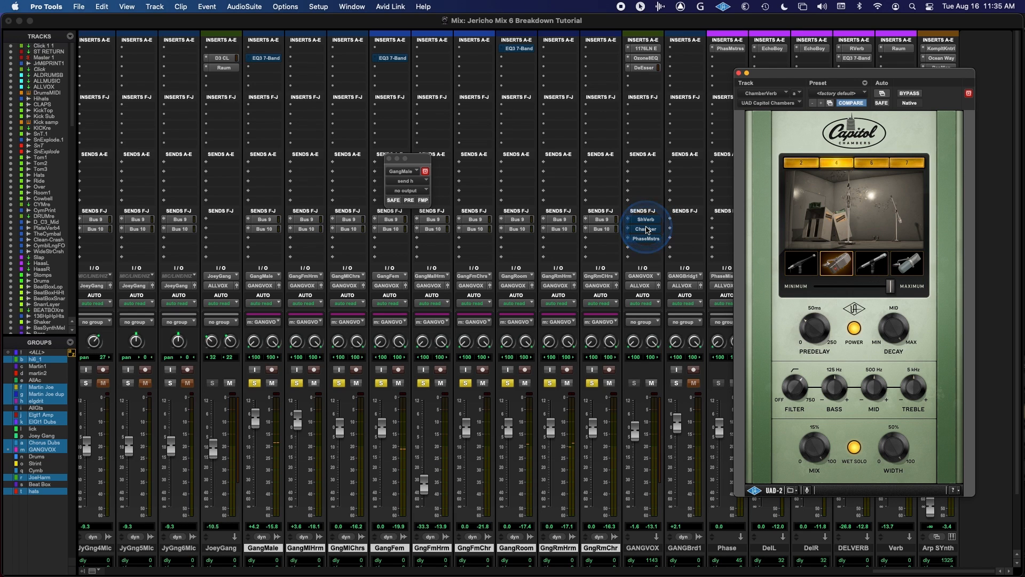
key(space)
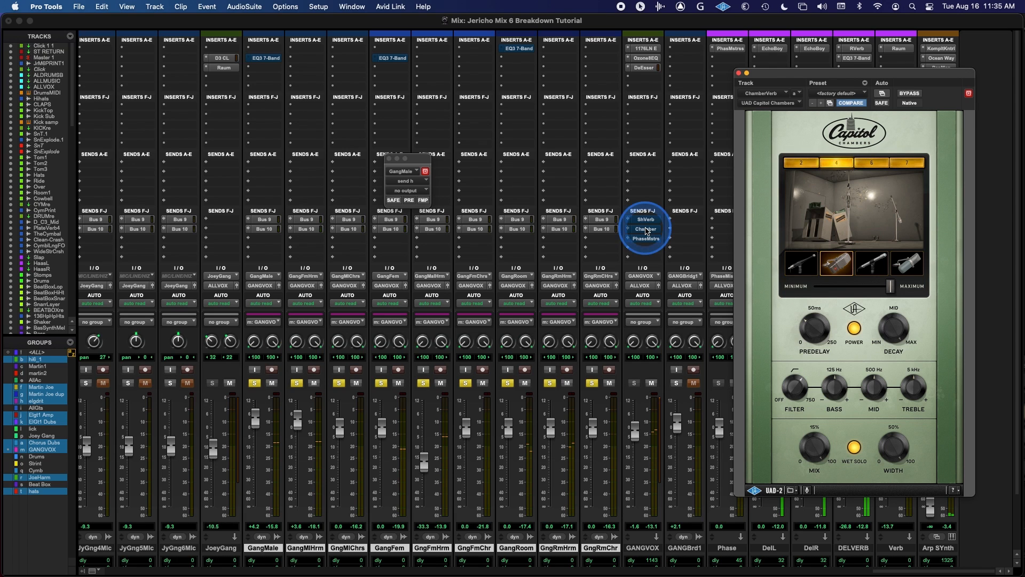
- Unmute the ShVerb, Chamber and Phase Mistress sends on GANGVOX and move the Capitol Chambers window clear of the effects tracks
drag(649, 219, 647, 239)
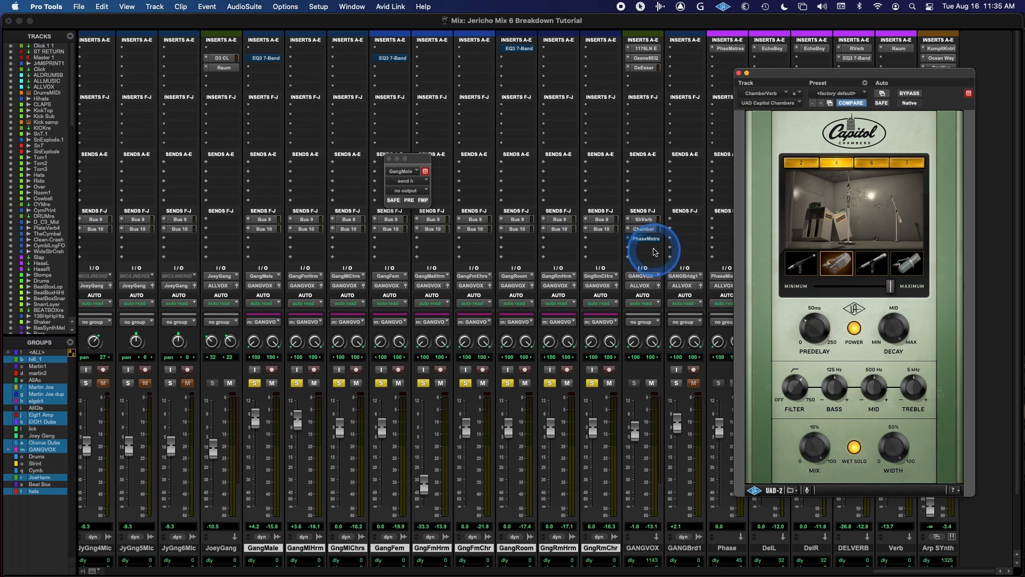
super+click(648, 239)
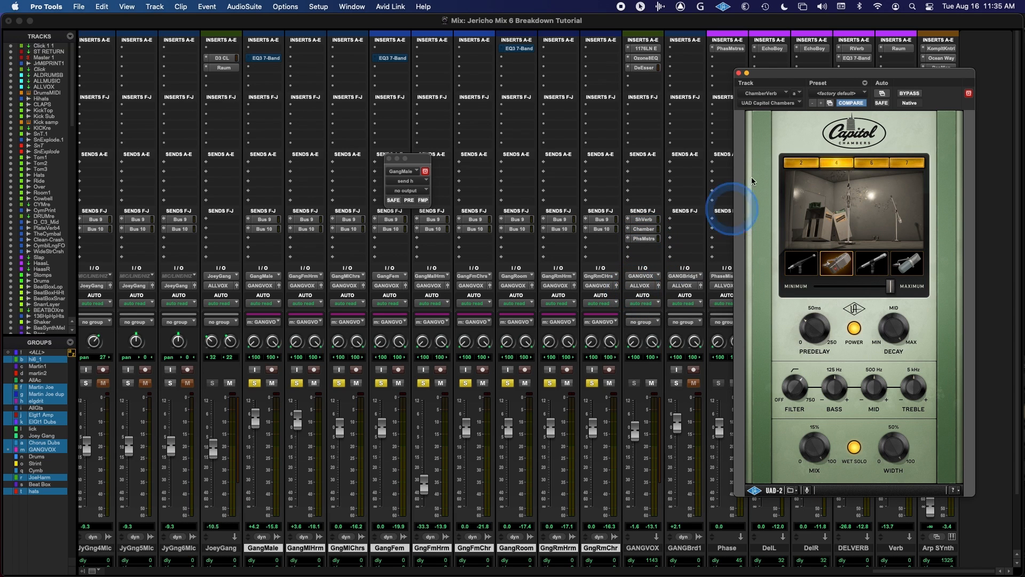
drag(801, 81, 915, 78)
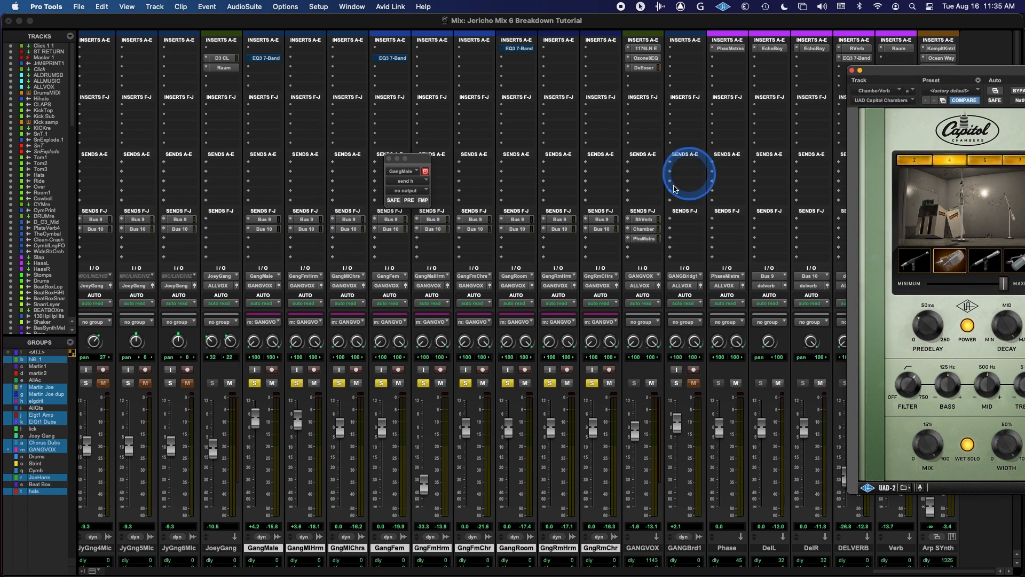
- Open the Phase Mistress send fader on GANGVOX, mute its ShVerb and Chamber sends, and close the Capitol Chambers window
click(645, 239)
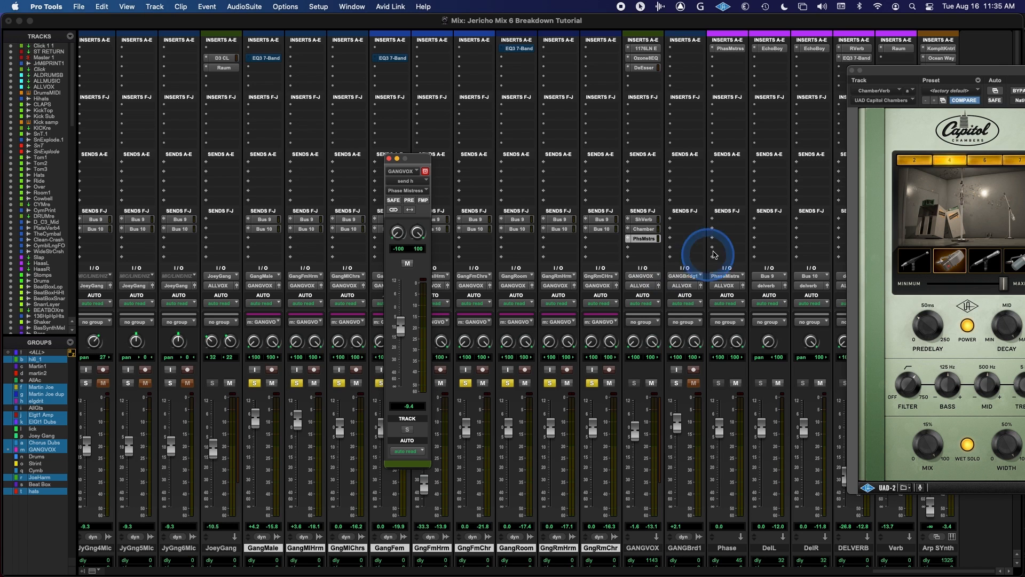
super+click(645, 220)
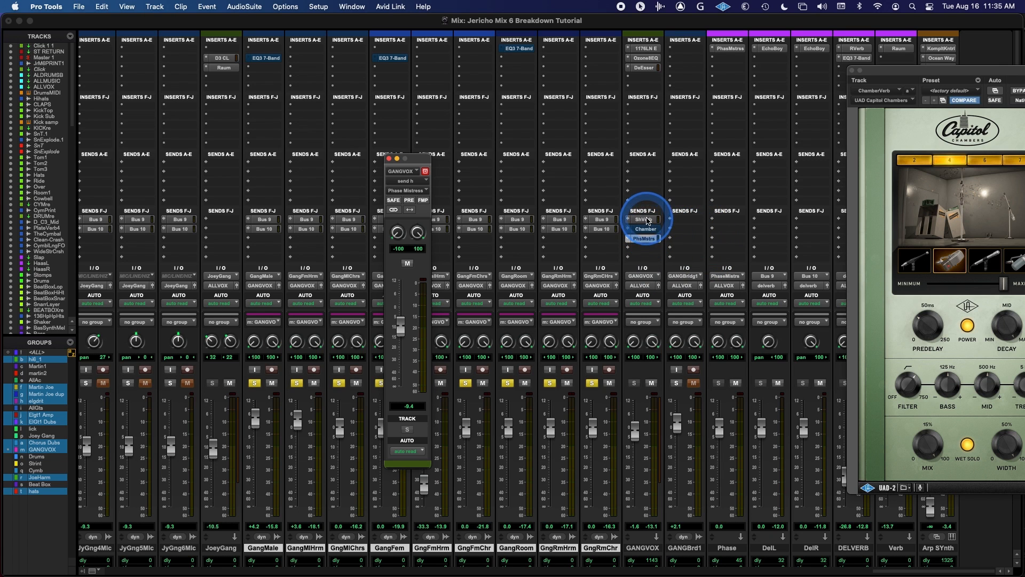
super+click(646, 229)
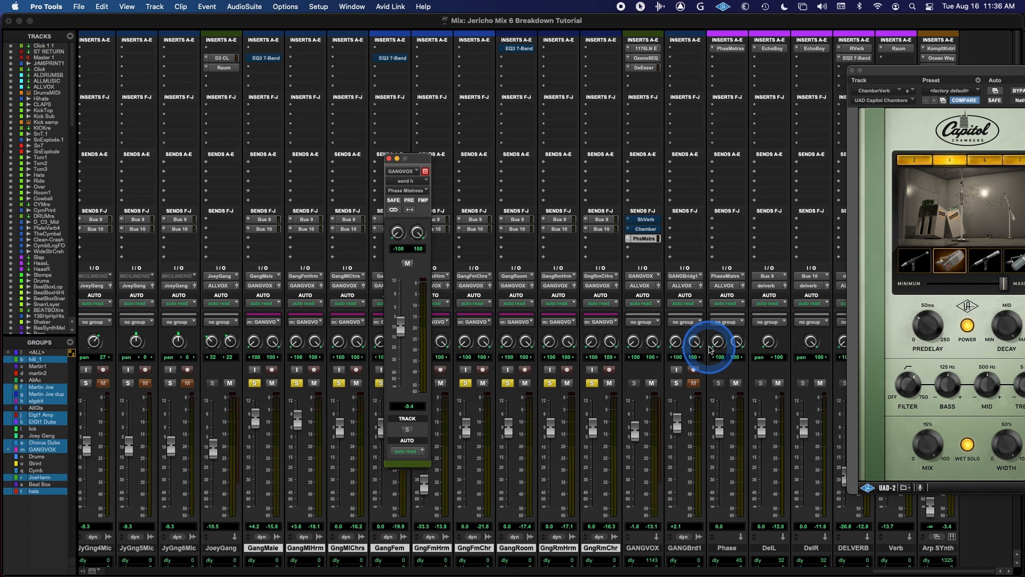
click(853, 72)
click(862, 384)
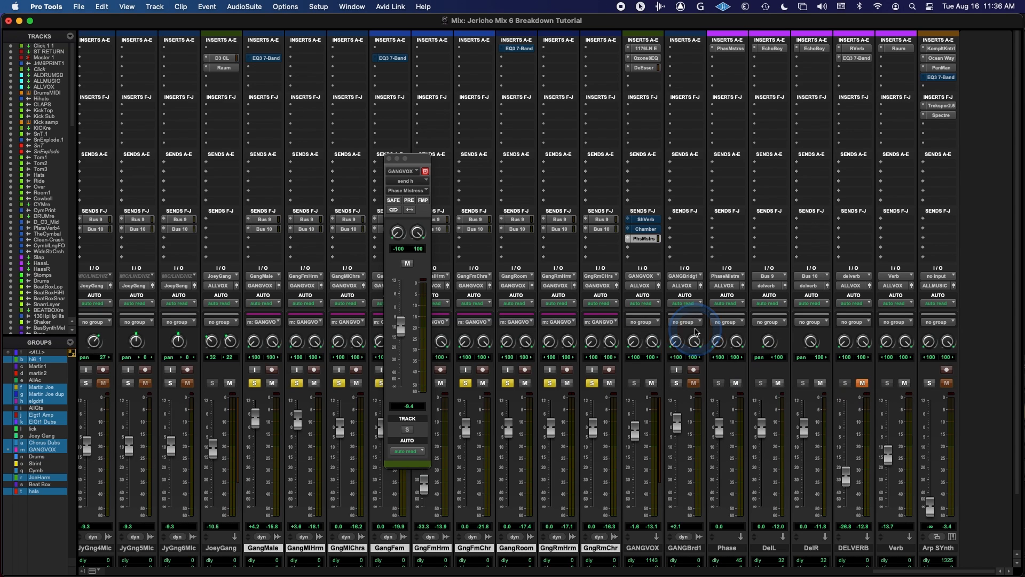
- Play the gang vocals and compare them with the Phase Mistress send on GANGVOX active and muted
key(space)
key(space)
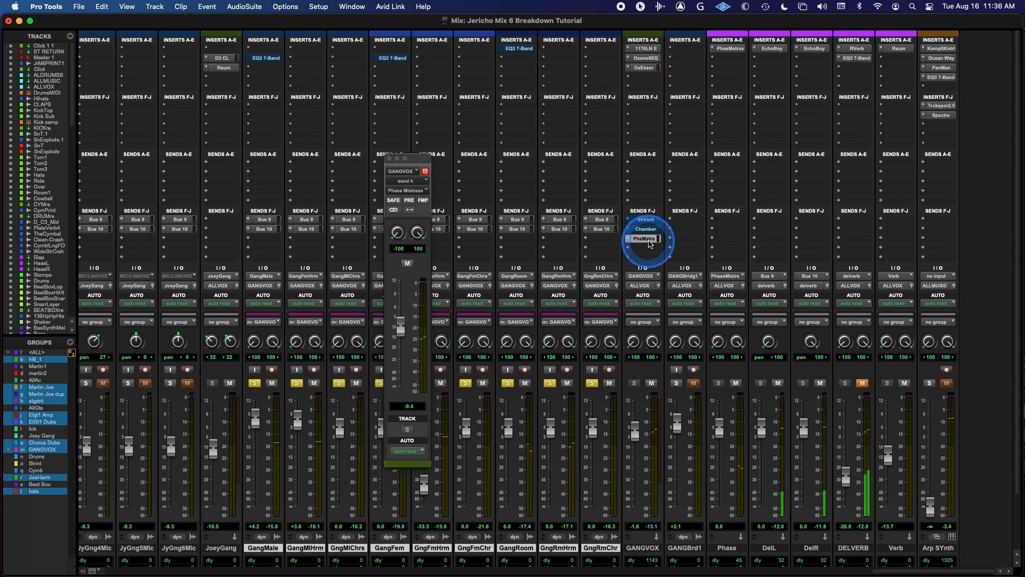
click(650, 240)
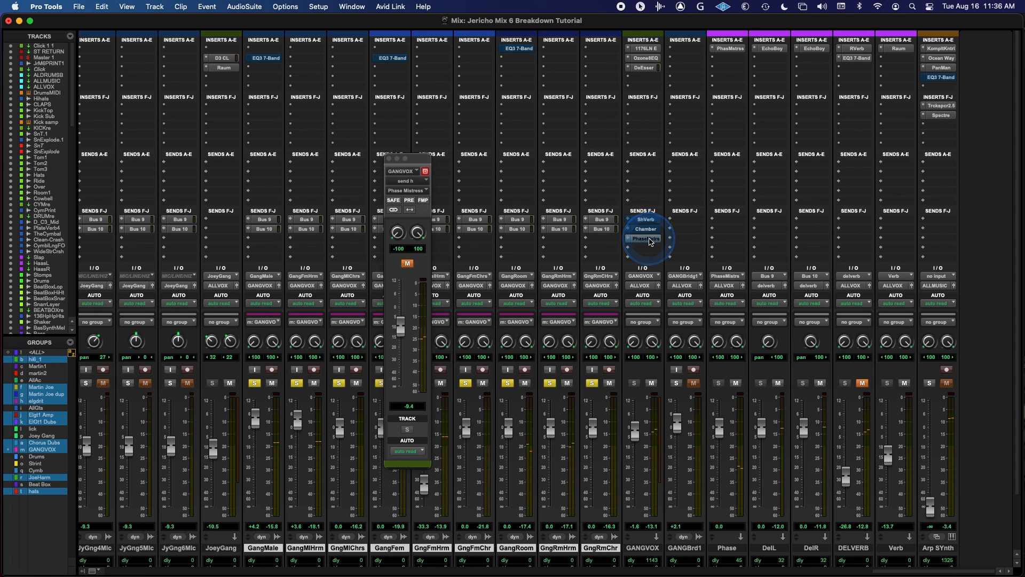
key(space)
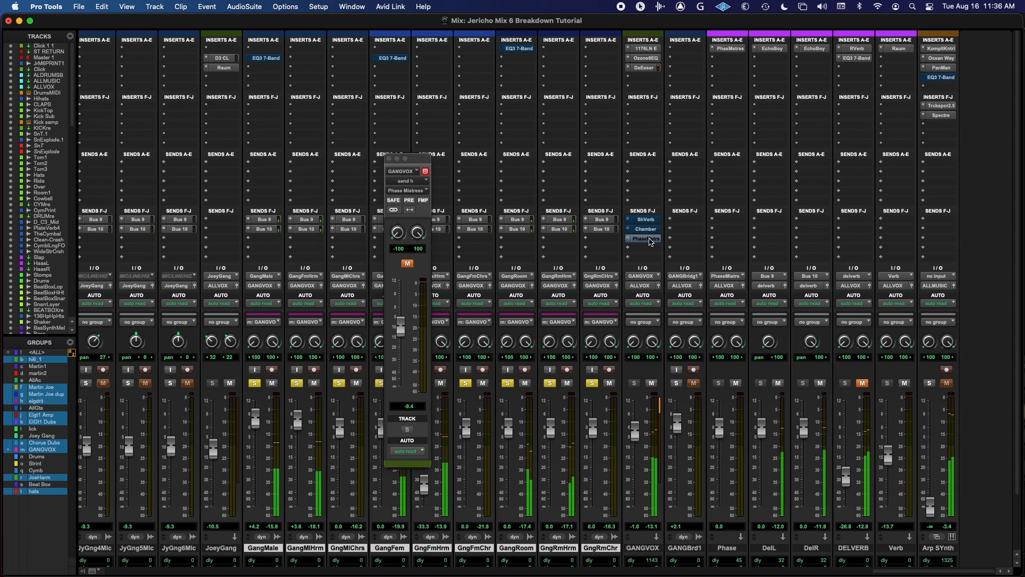
ctrl+super+click(650, 240)
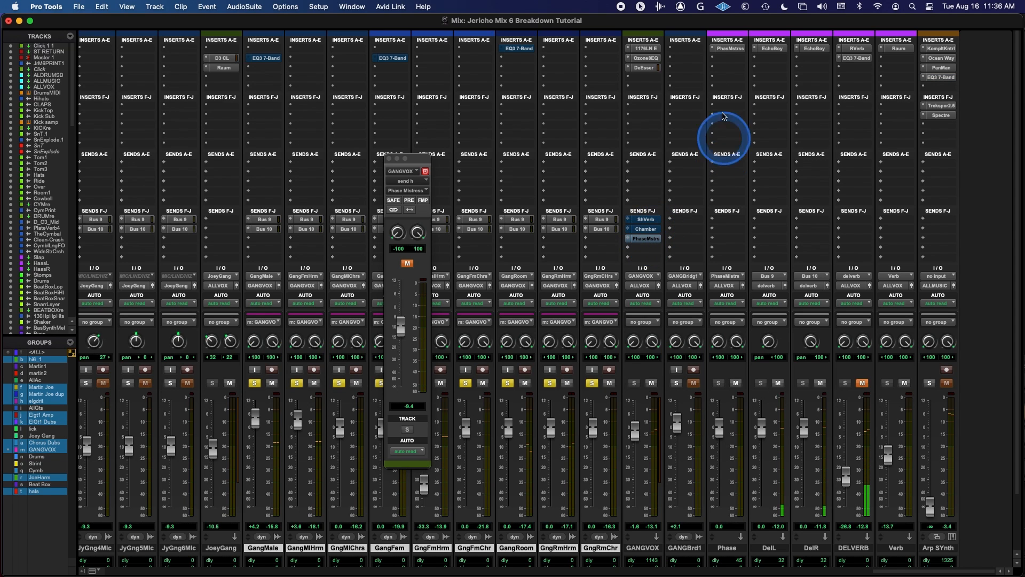
- Inspect the PhaseMistress plug-in on the Phase track, including its Stereoizer 1 preset and frequency control, then close it
click(731, 49)
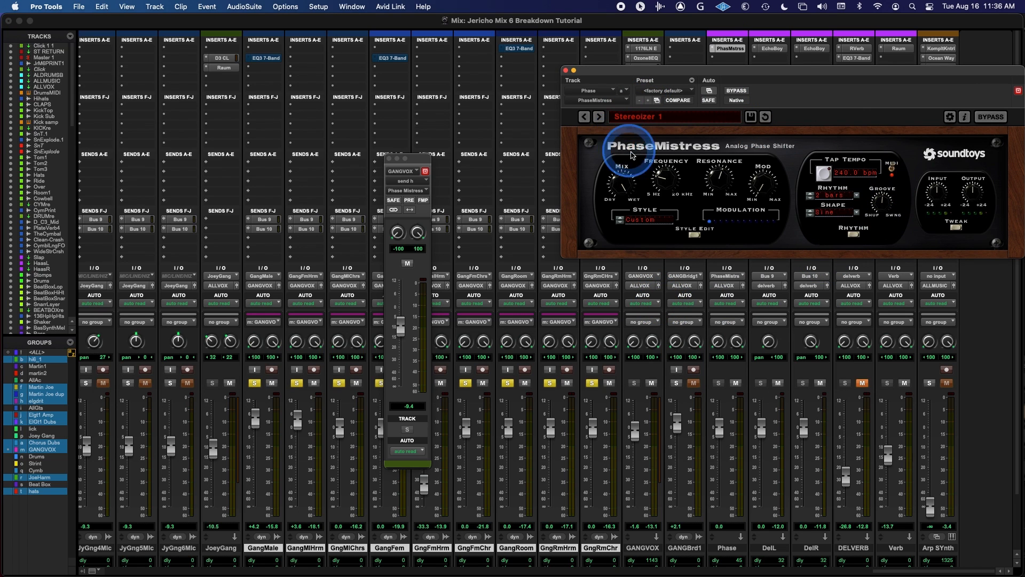
drag(661, 176, 667, 184)
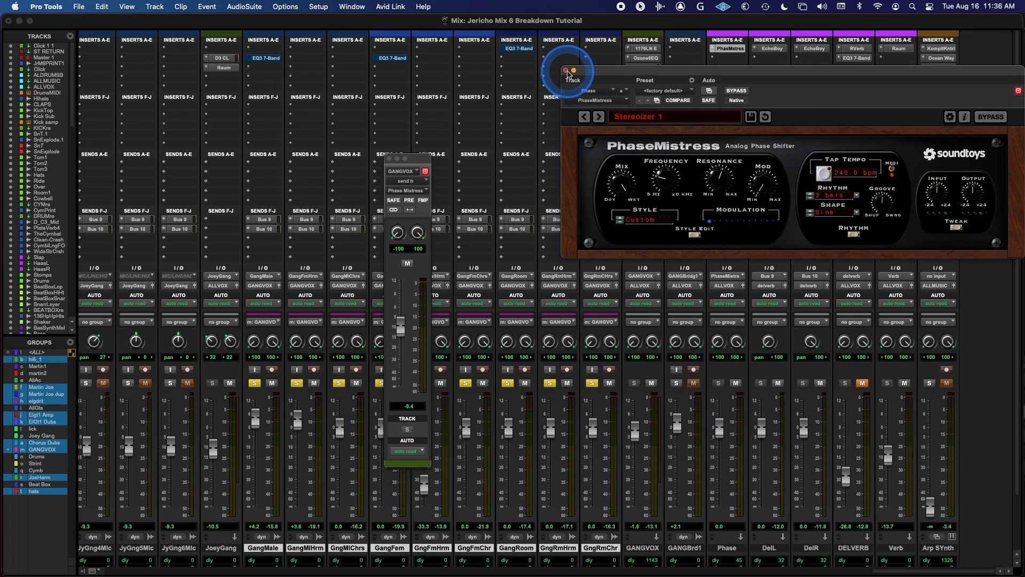
click(566, 71)
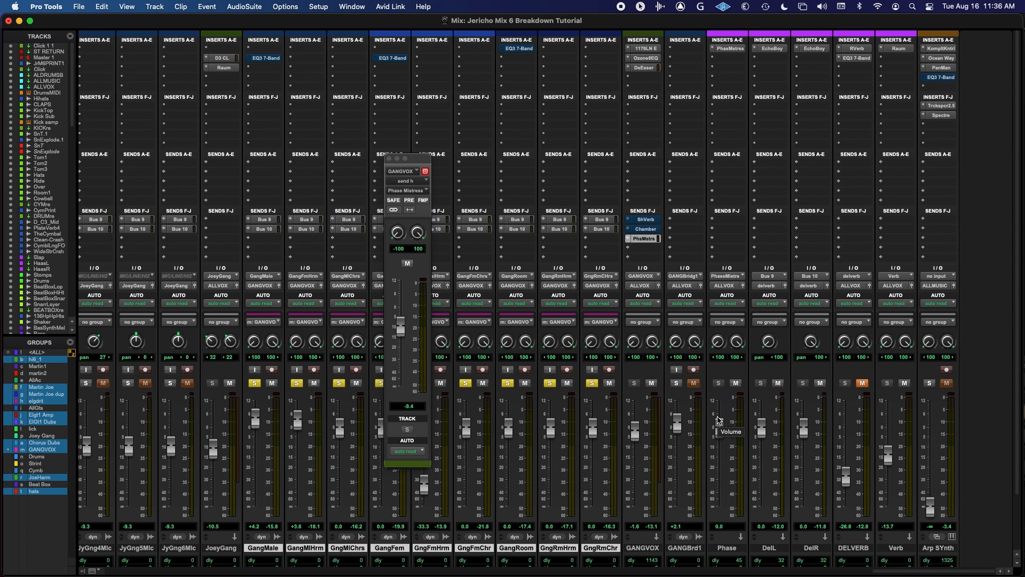
- Audition the Phase Mistress send on GANGVOX at +12.0 dB, set it to -7.5 dB, and recheck the PhaseMistress plug-in
key(space)
drag(401, 330, 403, 278)
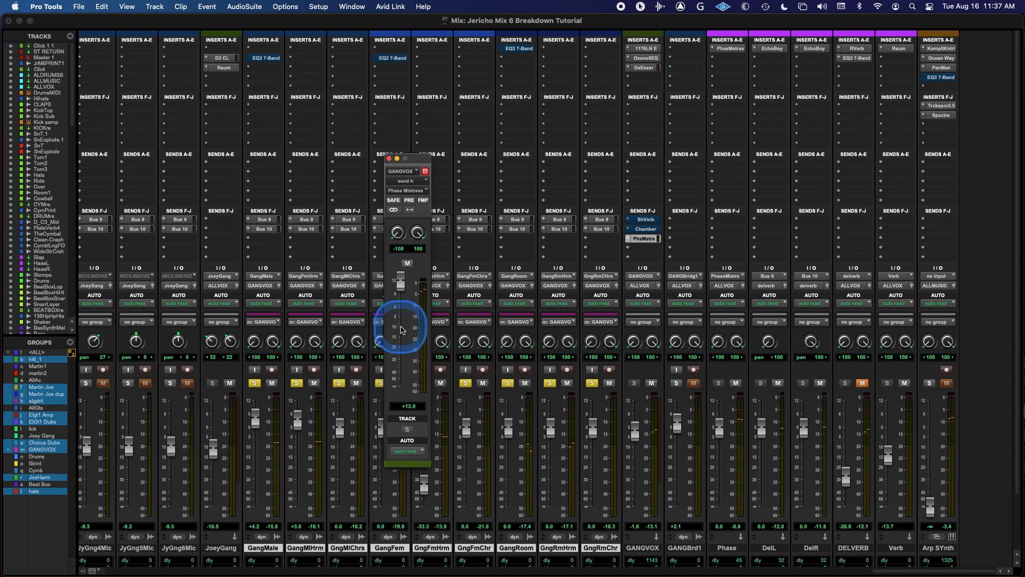
drag(401, 289, 401, 326)
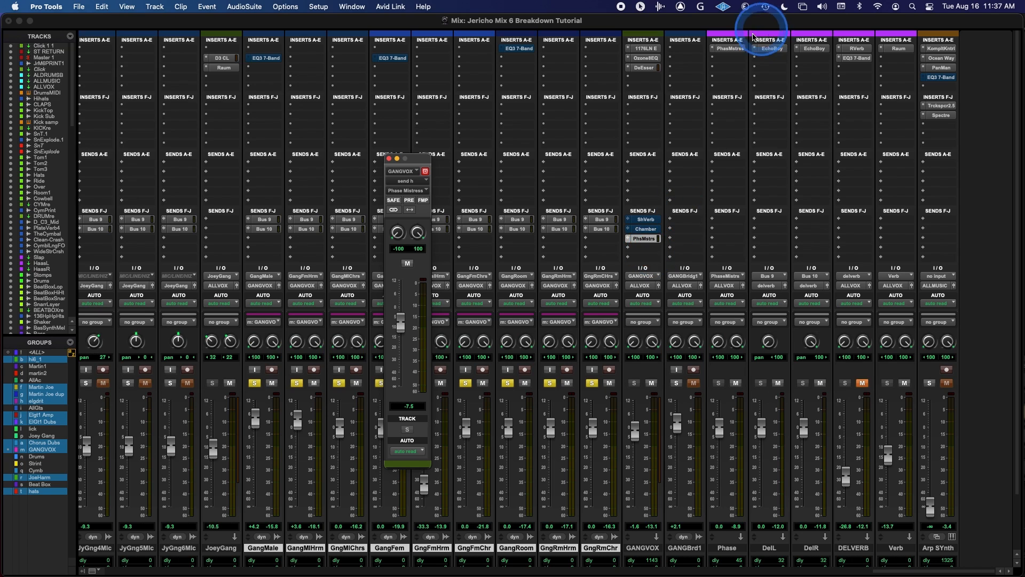
click(740, 52)
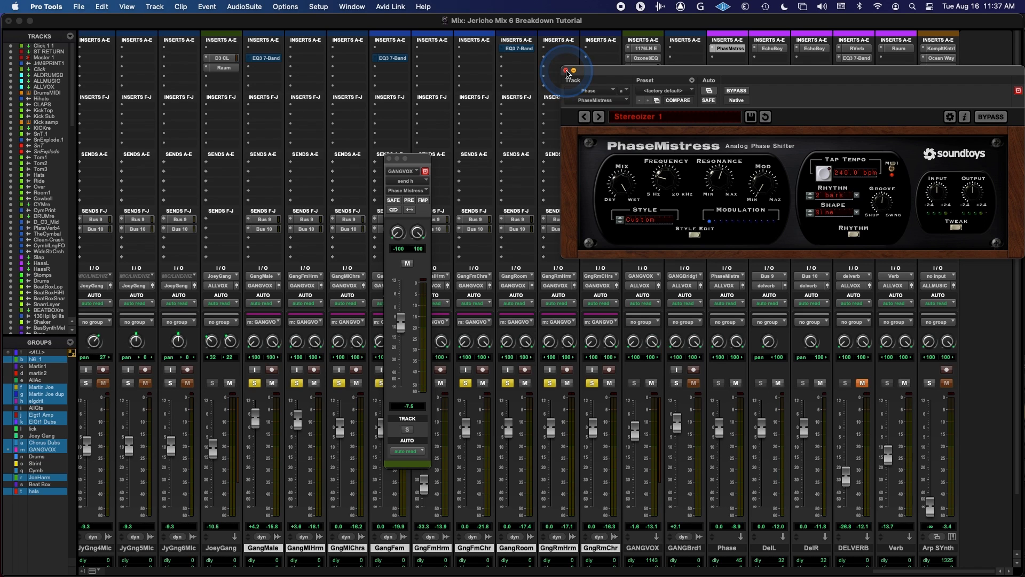
click(566, 71)
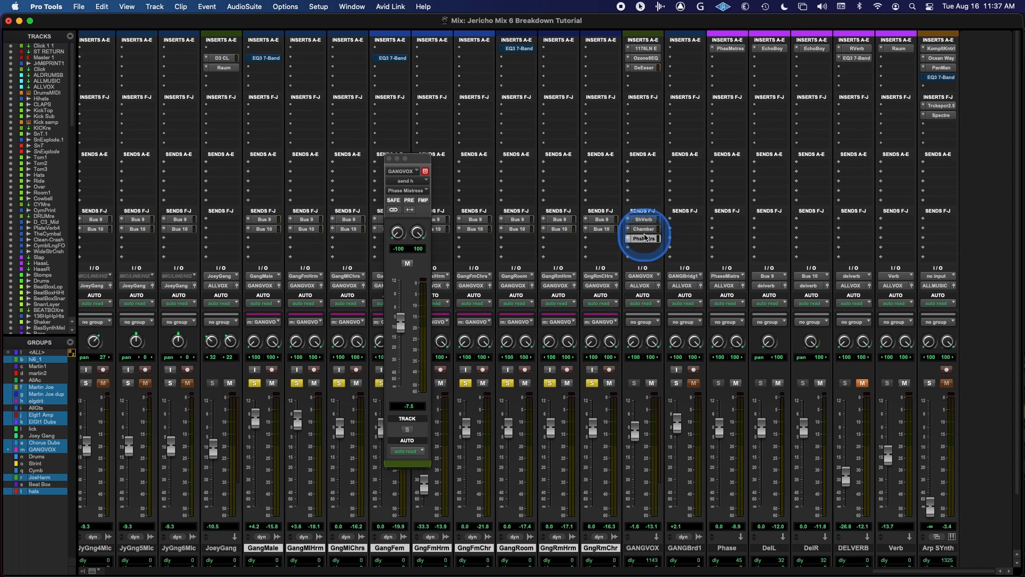
- Mute all GANGVOX sends and the Bus 9 and Bus 10 sends on the gang vocal tracks, and play the vocals dry
click(646, 227)
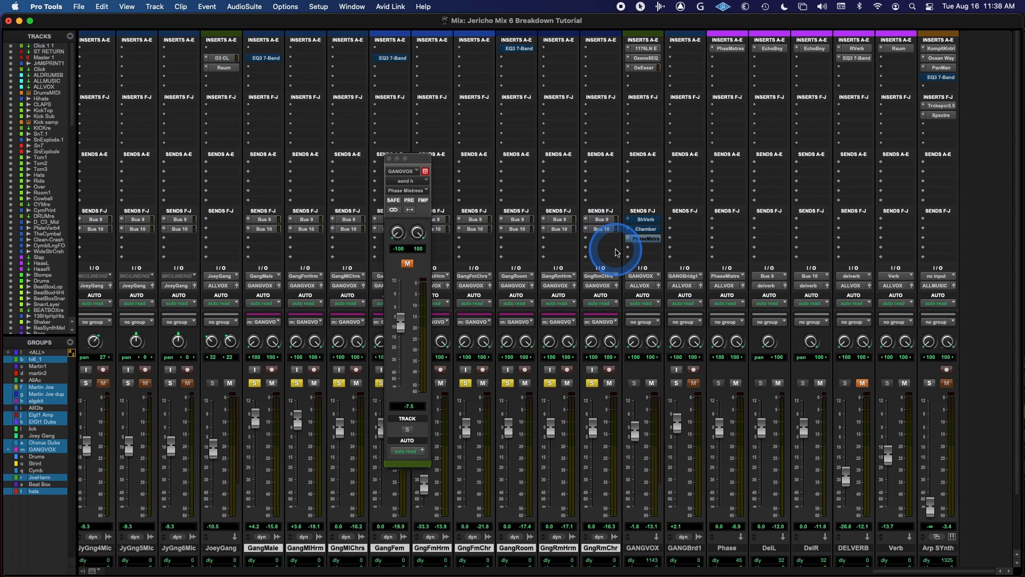
key(shift+q)
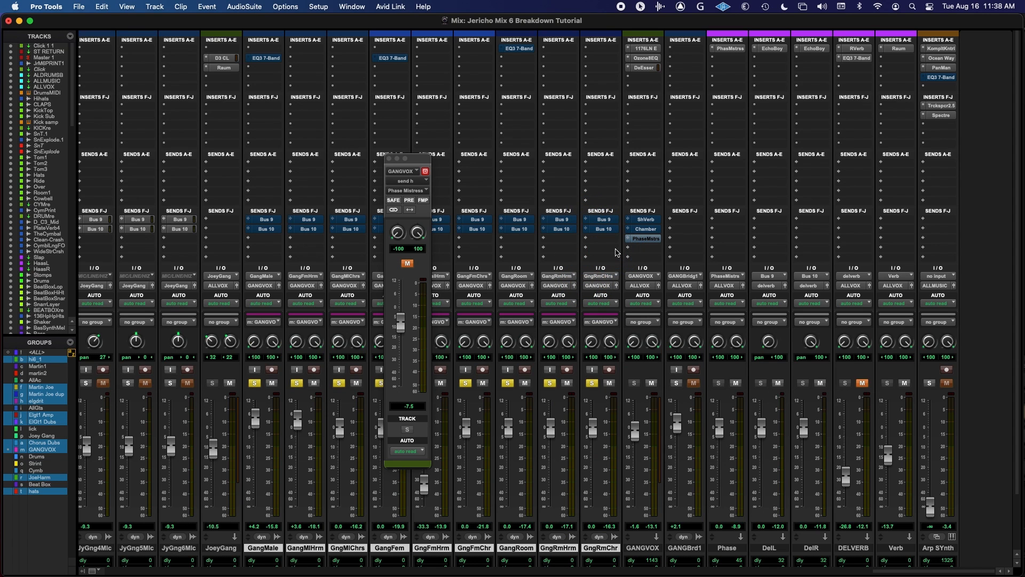
key(space)
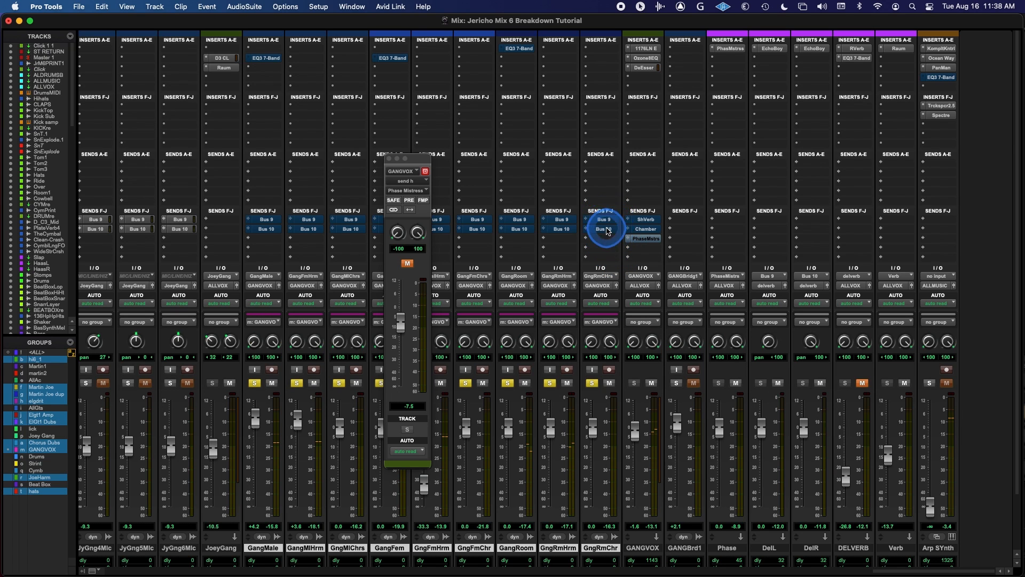
- Reactivate the Bus 9 and Bus 10 sends on the gang vocal tracks and the ShVerb, Chamber and Phase Mistress sends on GANGVOX
key(shift+q)
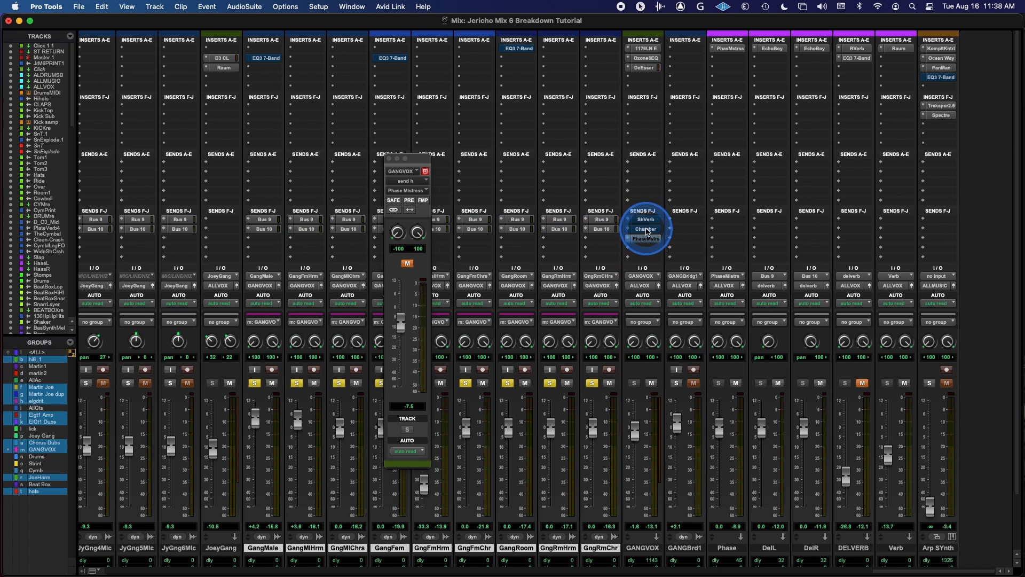
super+click(645, 238)
super+click(646, 230)
click(862, 383)
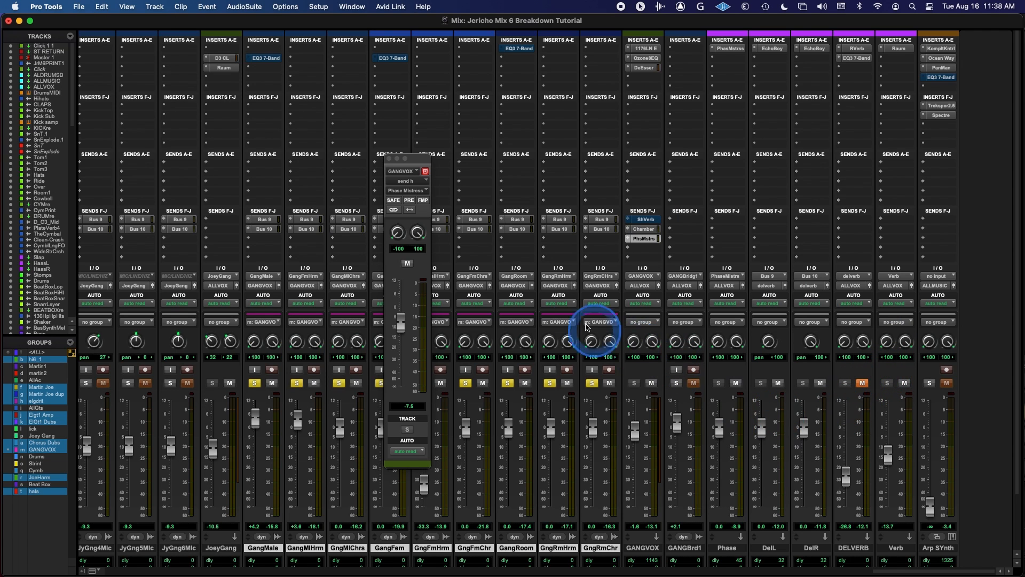
super+click(646, 219)
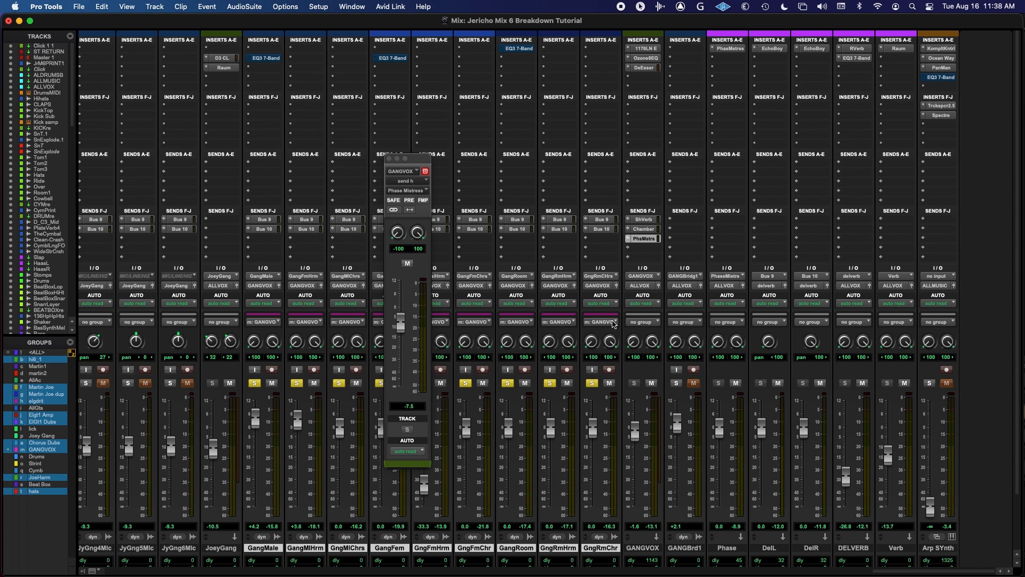
- Take the gang vocal tracks out of solo in the Mix window and switch to the Edit window
key(super+equal)
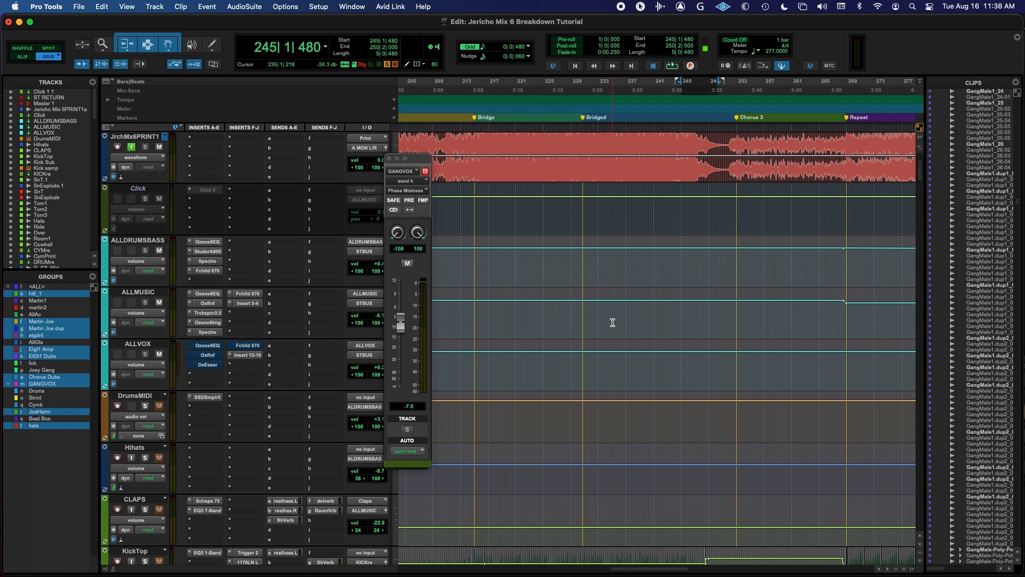
key(super+equal)
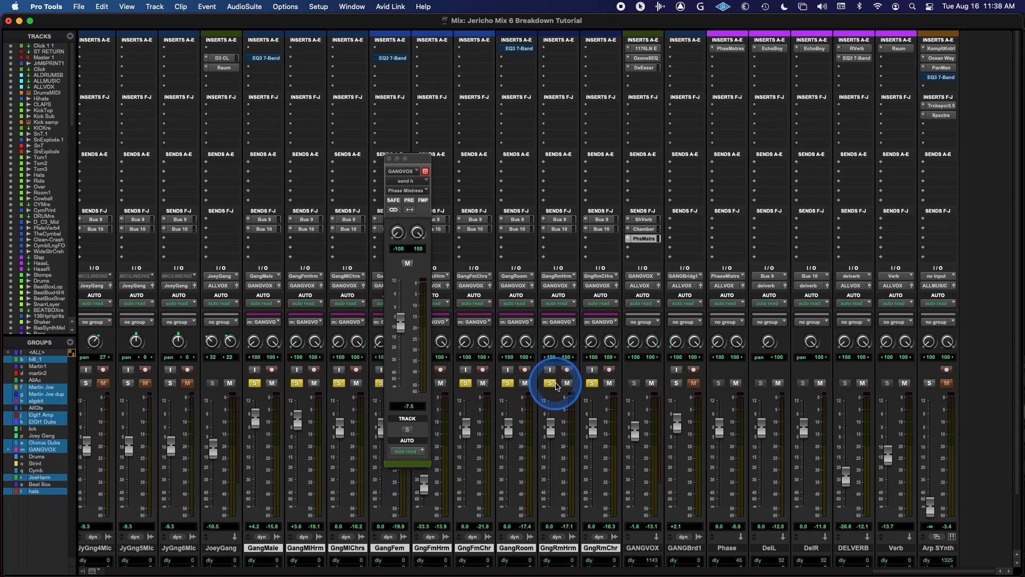
click(550, 383)
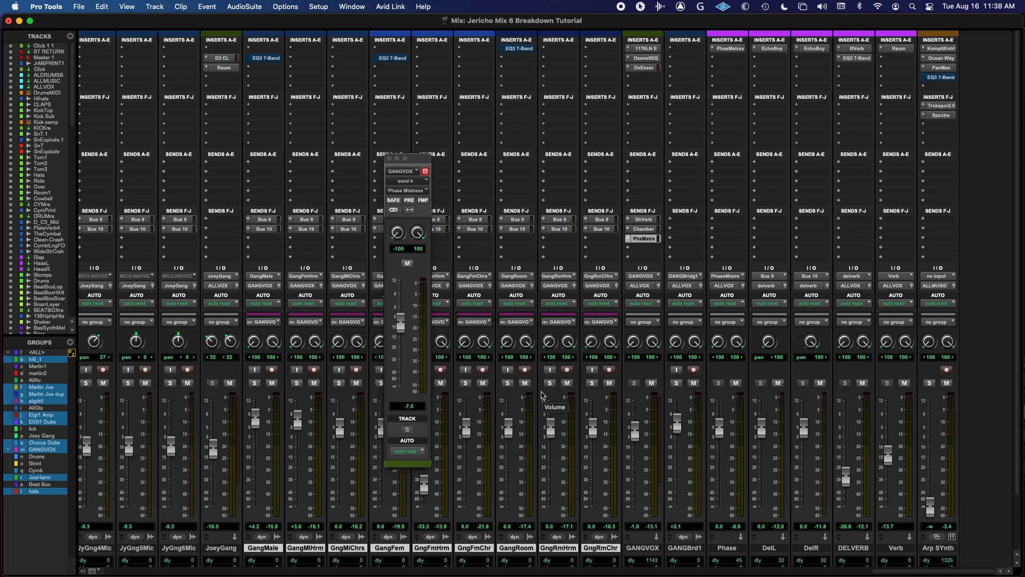
key(super+equal)
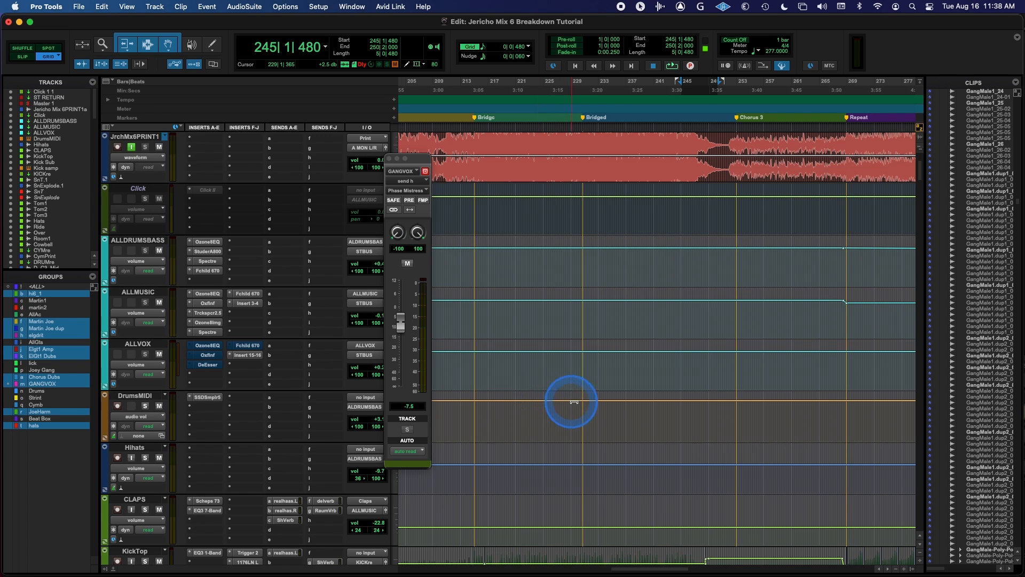
- Look through the Edit window's tracks, from the submixes and drums past the orchestral and guitar tracks to the lead and harmony vocals
key(r)
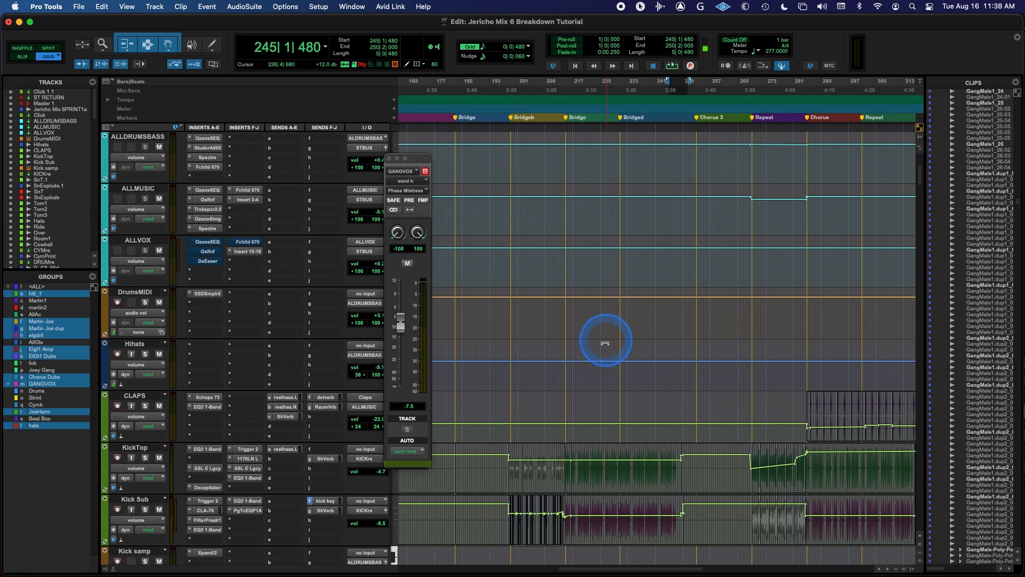
scroll(616, 367, down, 4)
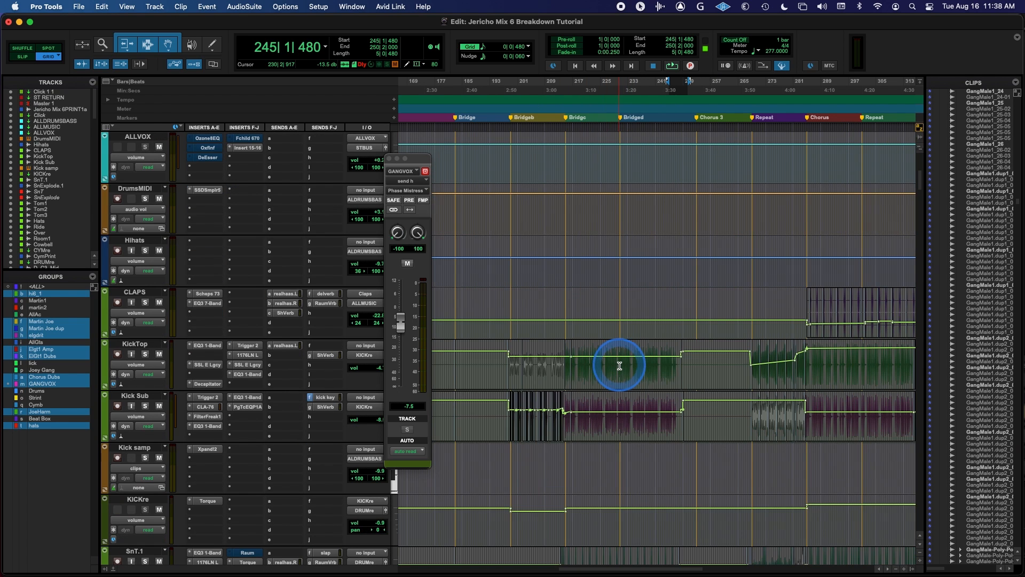
key(r)
scroll(680, 366, down, 5)
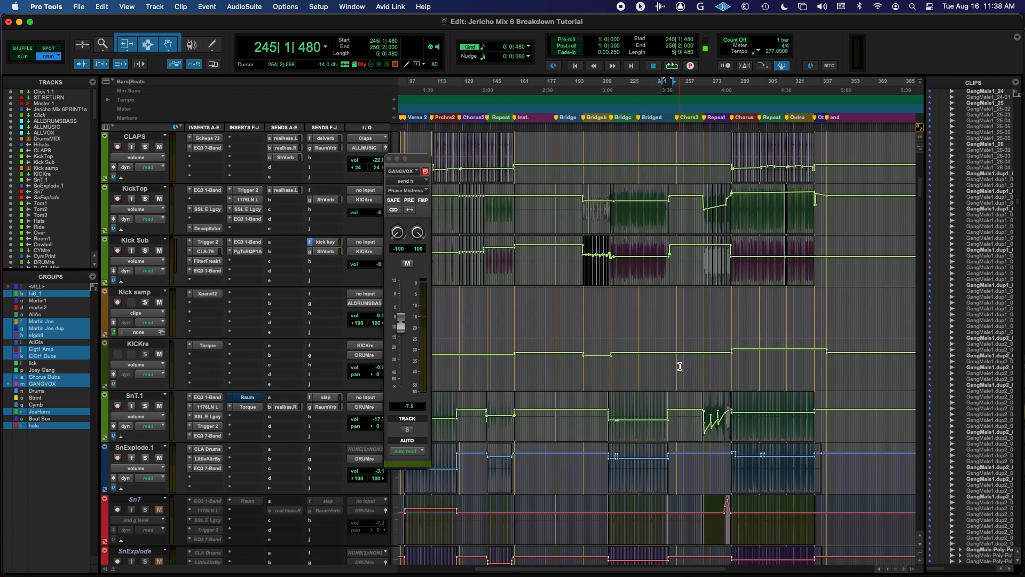
scroll(680, 366, down, 3)
scroll(680, 366, down, 10)
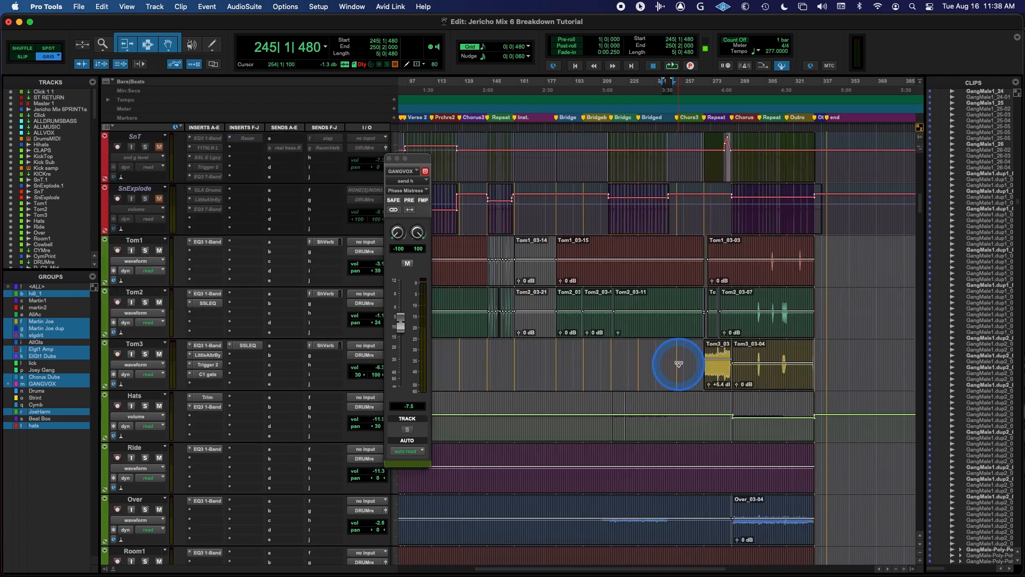
scroll(679, 364, down, 20)
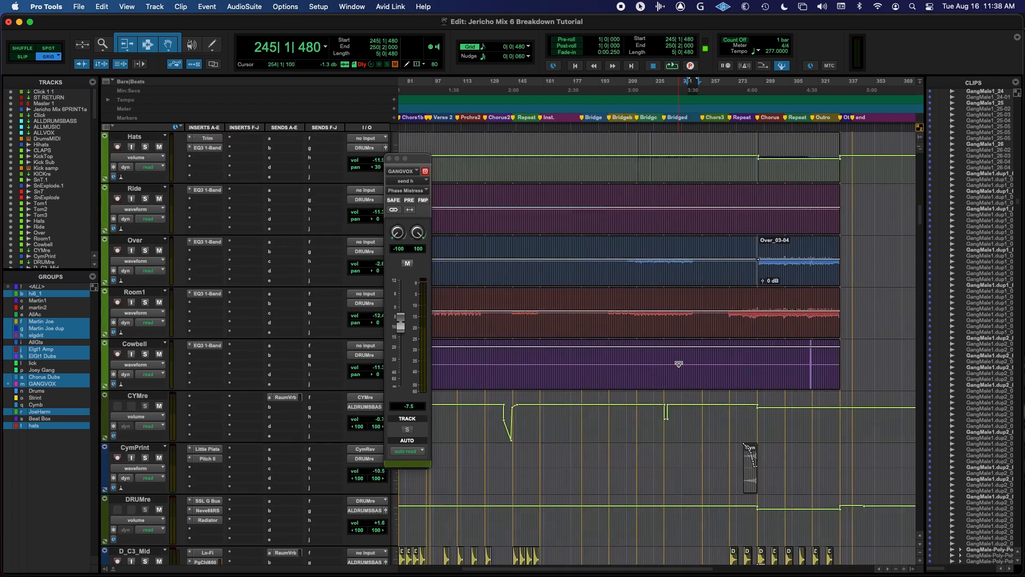
scroll(680, 365, down, 5)
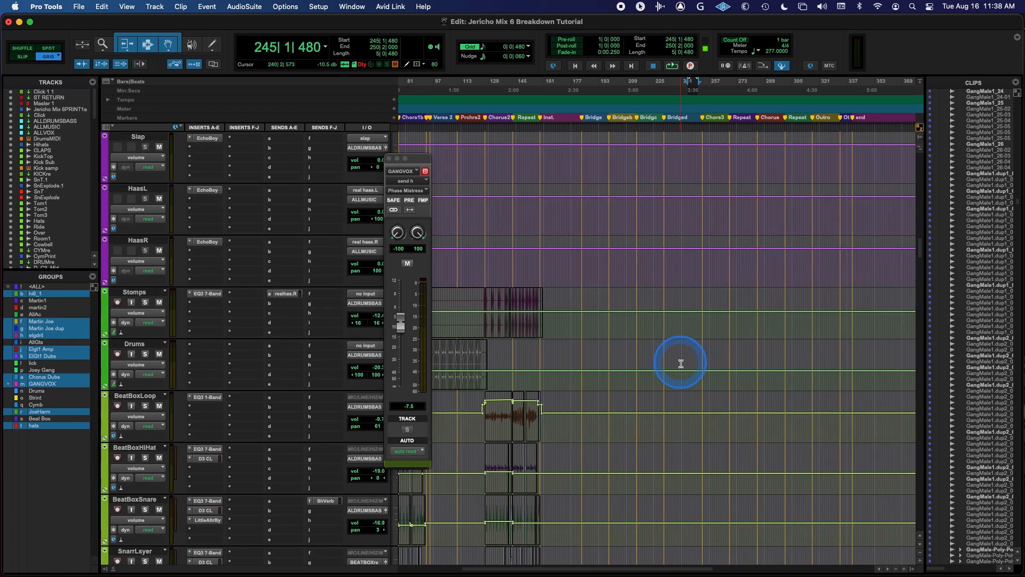
scroll(681, 363, down, 20)
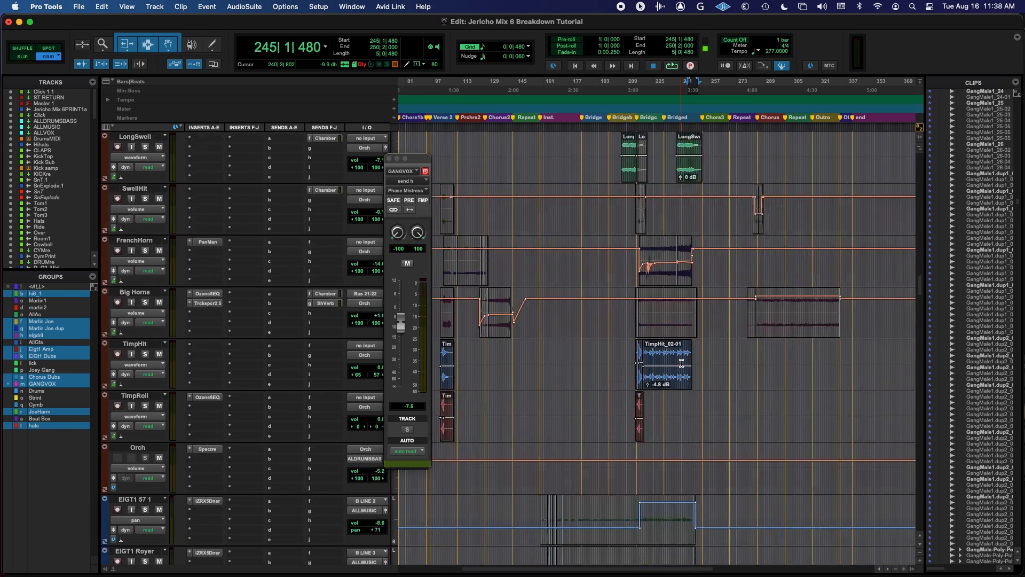
scroll(682, 363, down, 20)
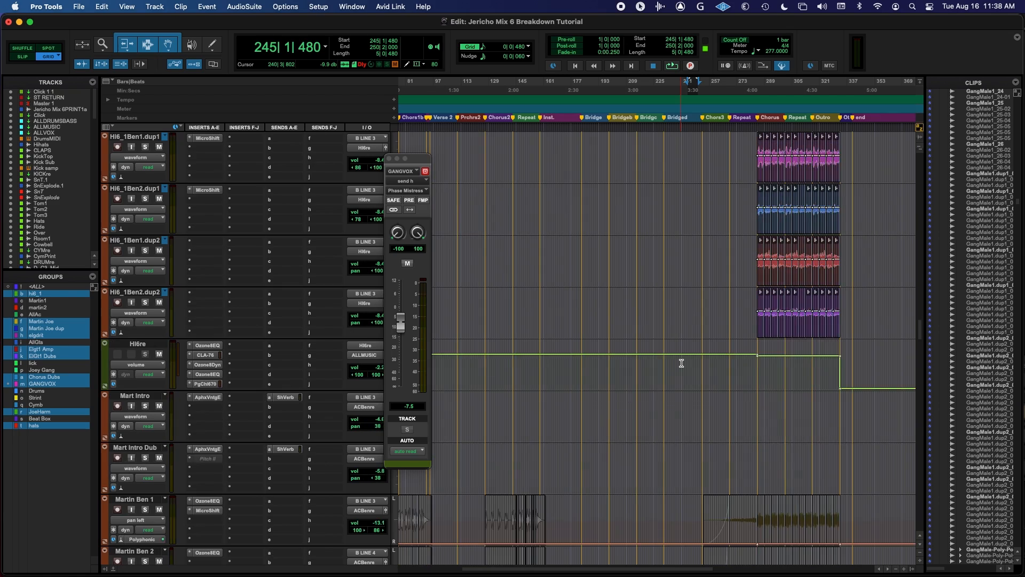
scroll(681, 363, down, 20)
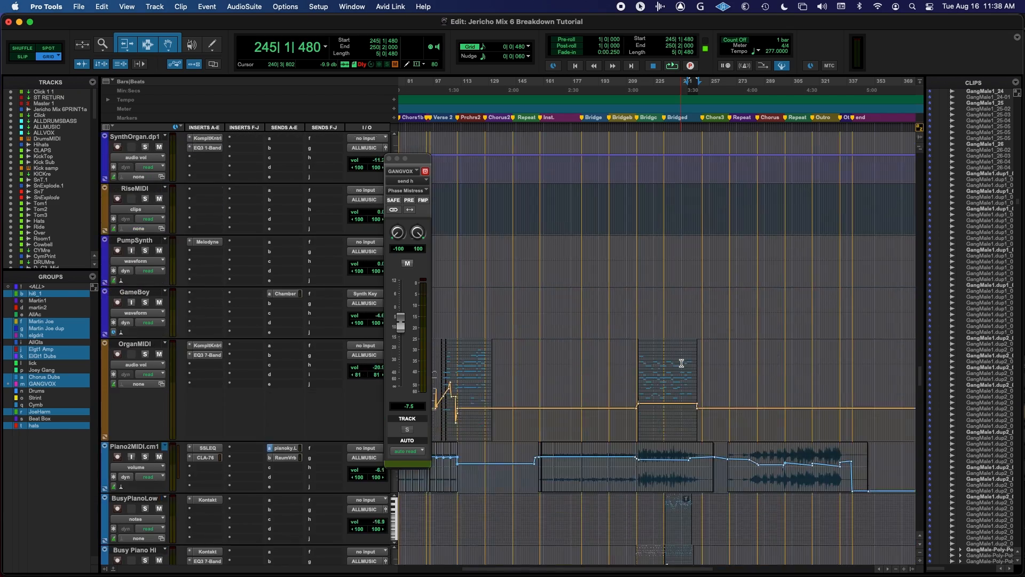
scroll(682, 363, down, 20)
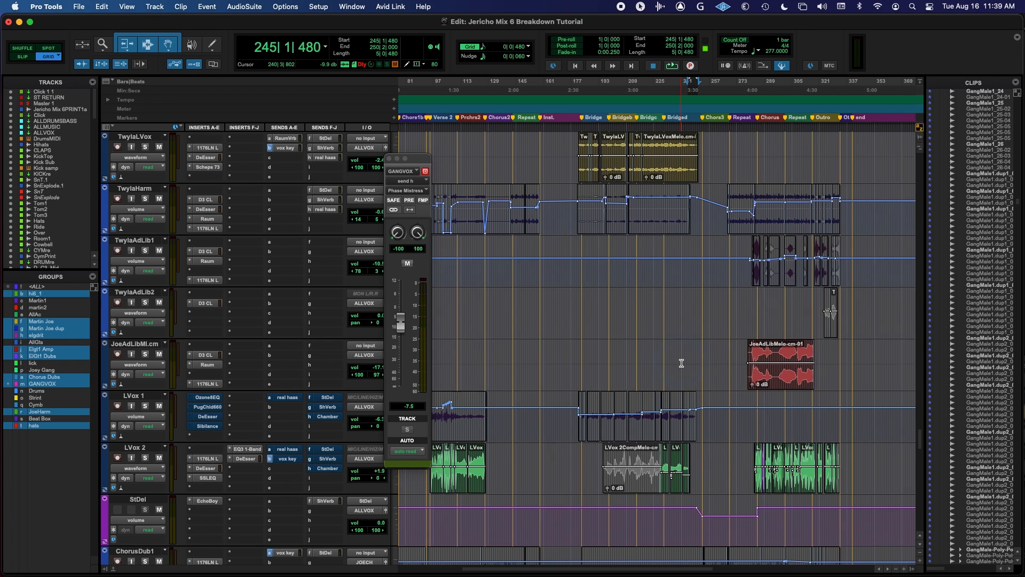
- Place the edit cursor on TwylaHarm at 267|2|000, just before the Repeat marker, with its volume automation in view
scroll(682, 363, up, 2)
click(684, 356)
click(731, 324)
key(super+bracketright)
key(super+bracketright)
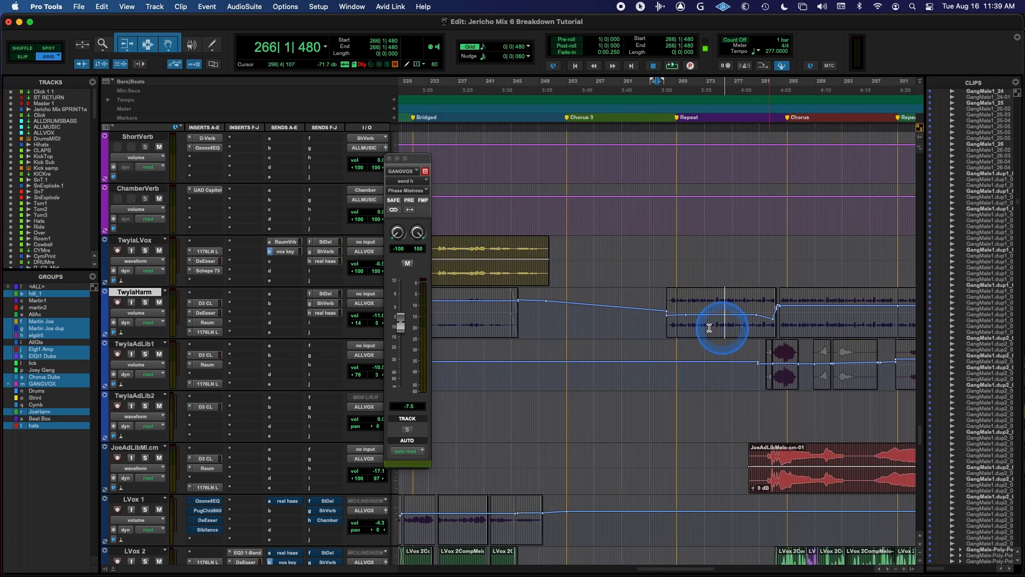
click(666, 321)
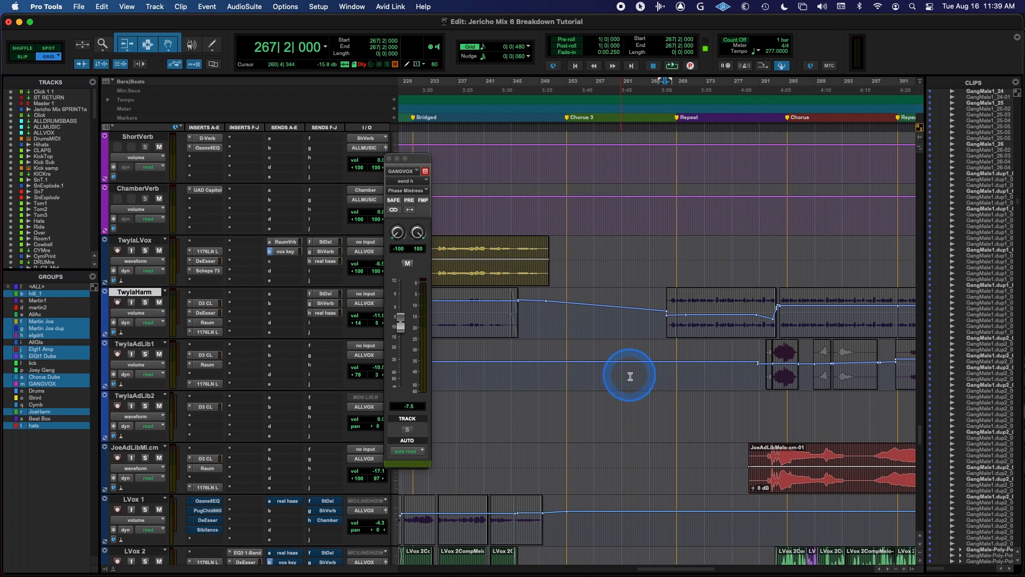
key(super+bracketleft)
scroll(763, 391, right, 2)
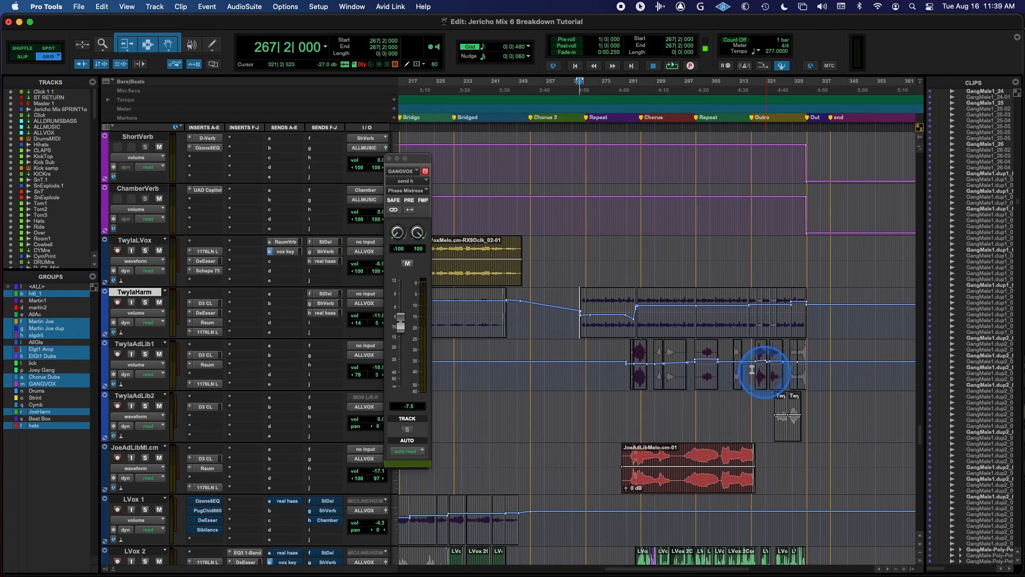
scroll(590, 370, left, 4)
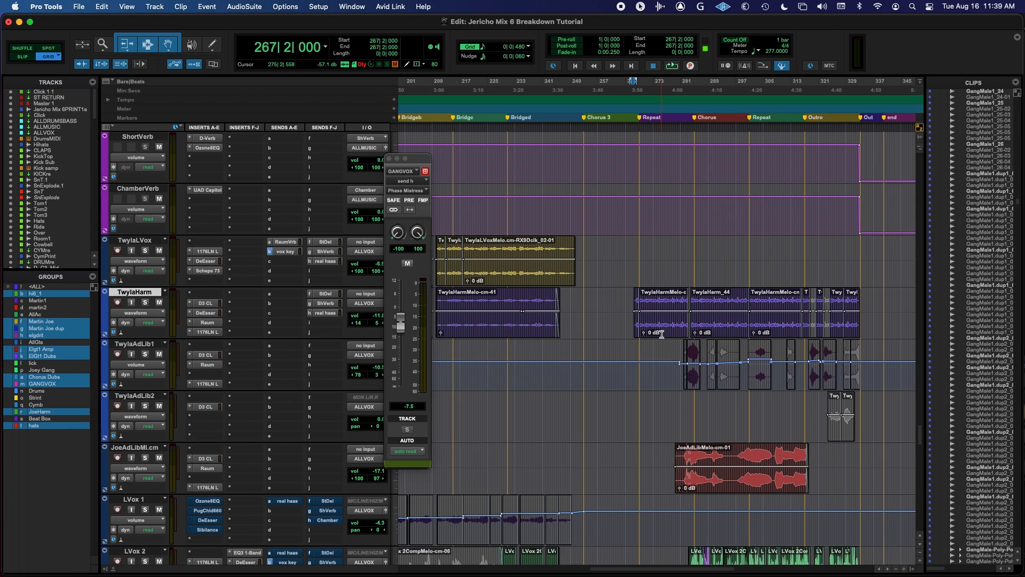
- Toggle TwylaHarm's track view between waveform and volume, ending on volume, and close the GANGVOX Phase Mistress send window
key(ctrl+minus)
key(ctrl+minus)
key(ctrl+minus)
key(ctrl+minus)
key(ctrl+minus)
key(ctrl+minus)
key(ctrl+minus)
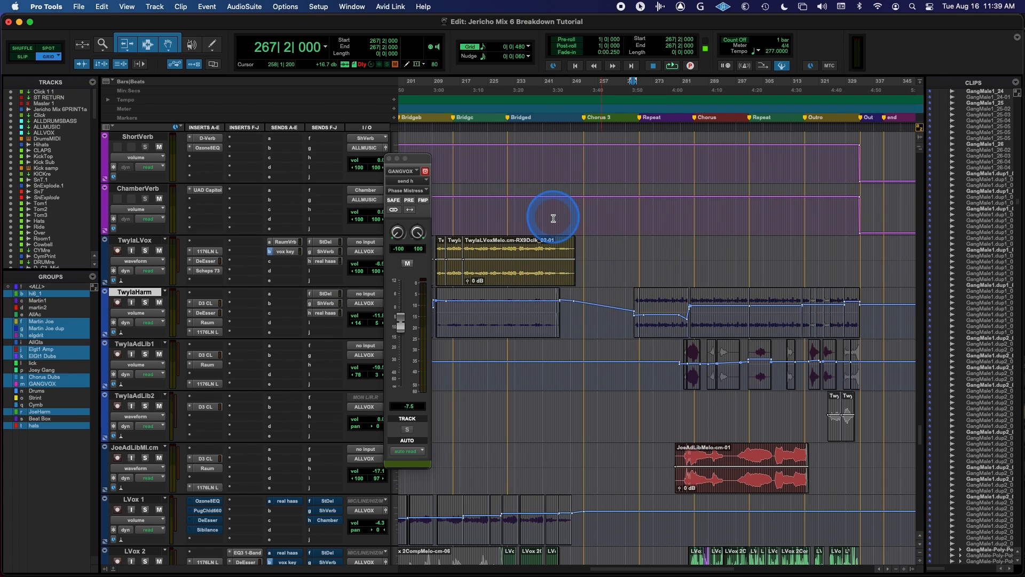
click(388, 159)
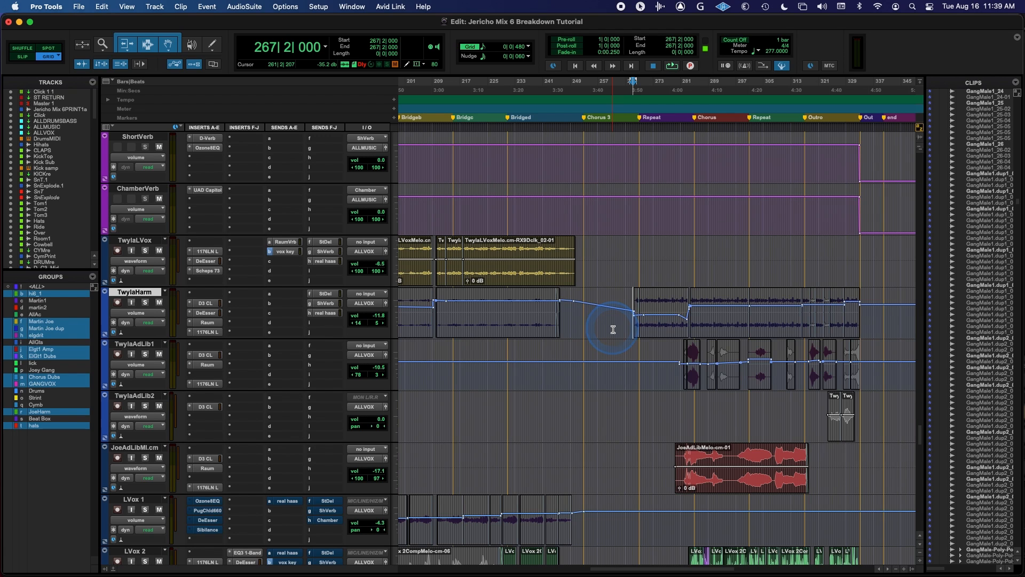
- Check the automation parameters available for TwylaHarm's track view, including the Raum plug-in's Mix
click(151, 367)
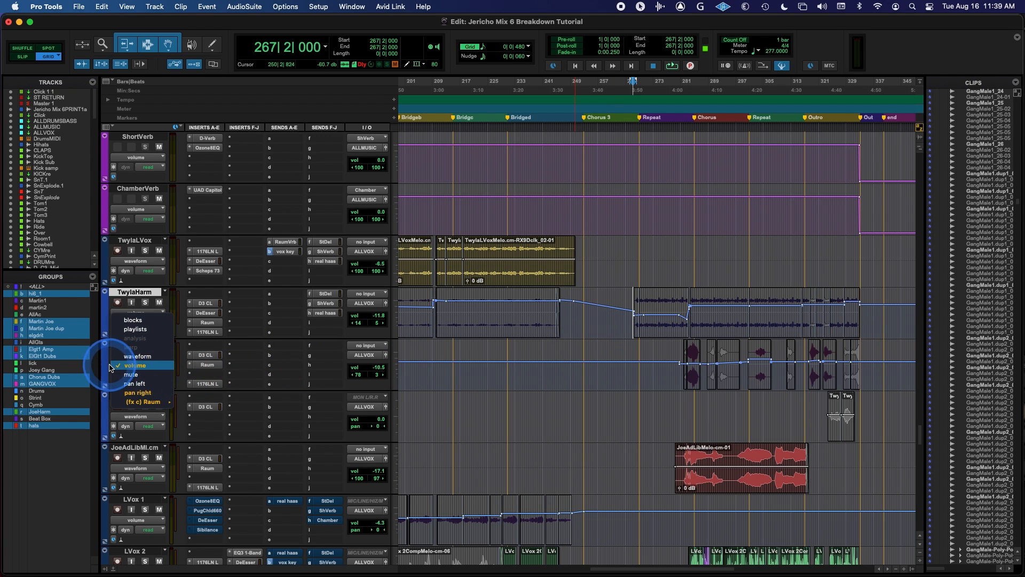
mouse_move(149, 404)
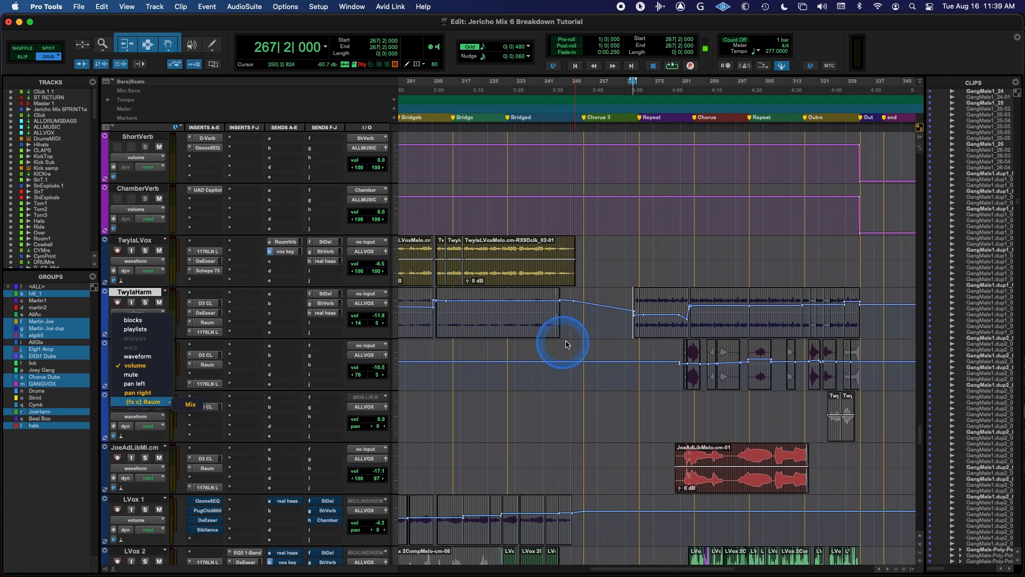
click(605, 343)
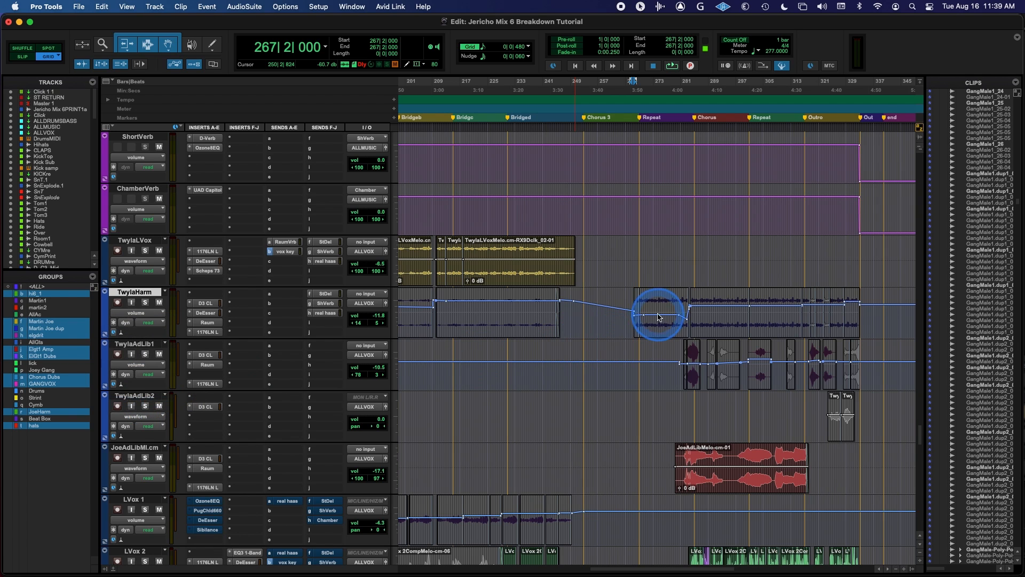
- Place the edit cursor on TwylaHarm at 266|4|480 and solo the track
click(632, 323)
click(631, 323)
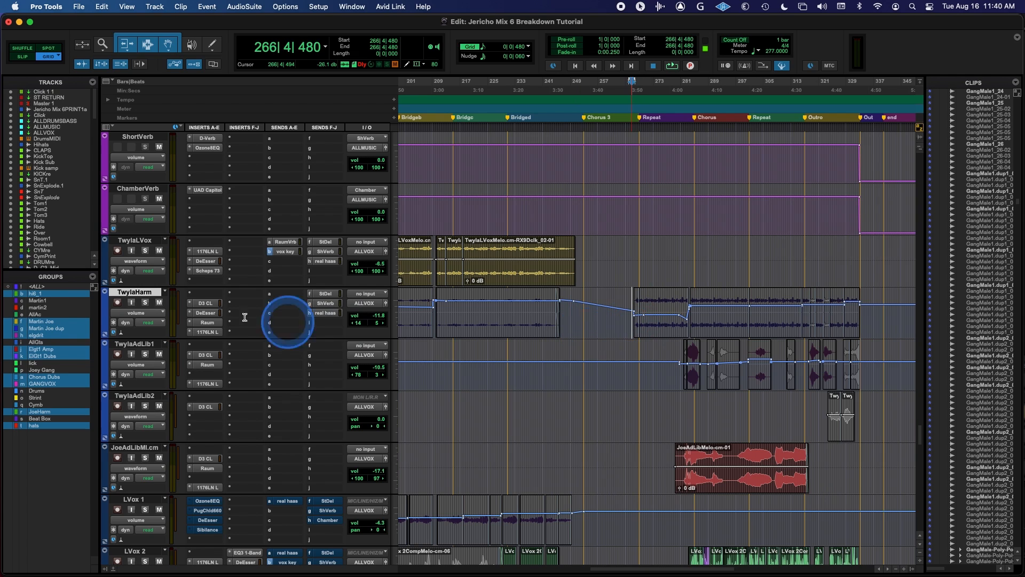
click(145, 302)
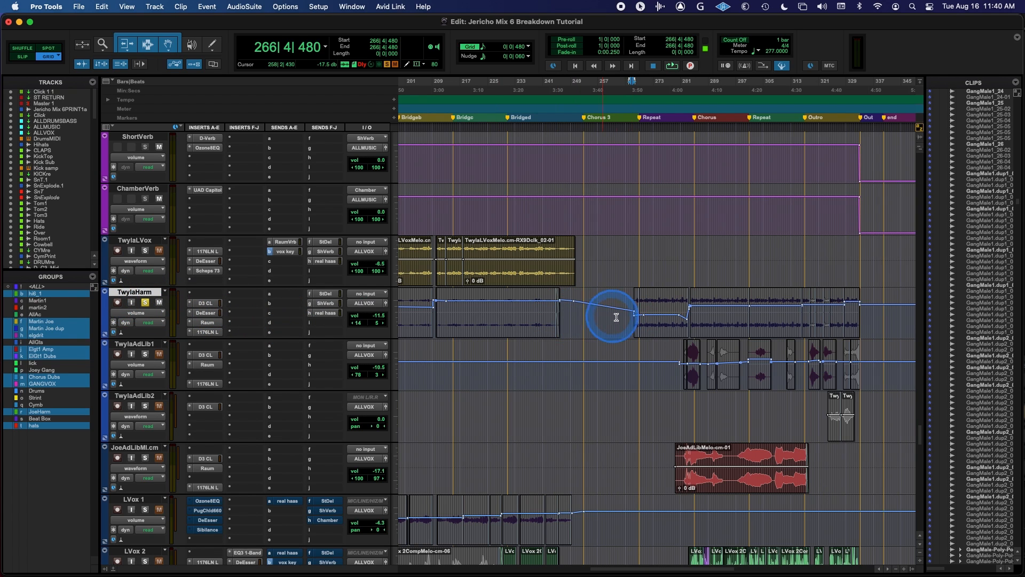
- Select TwylaHarm's volume automation from 267|1|000 to 278|4|000, across the start of the Repeat section
drag(636, 316, 728, 317)
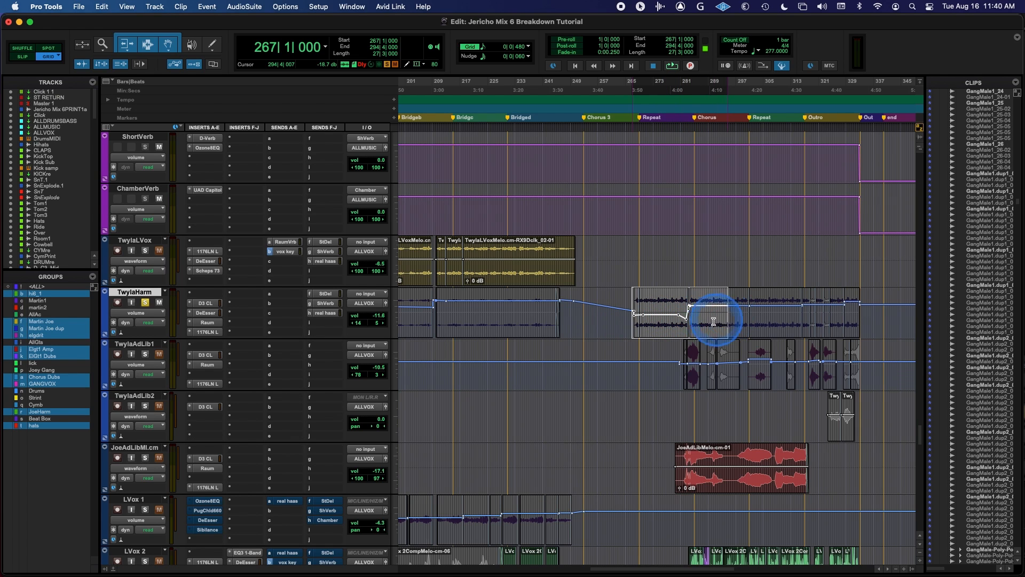
click(633, 326)
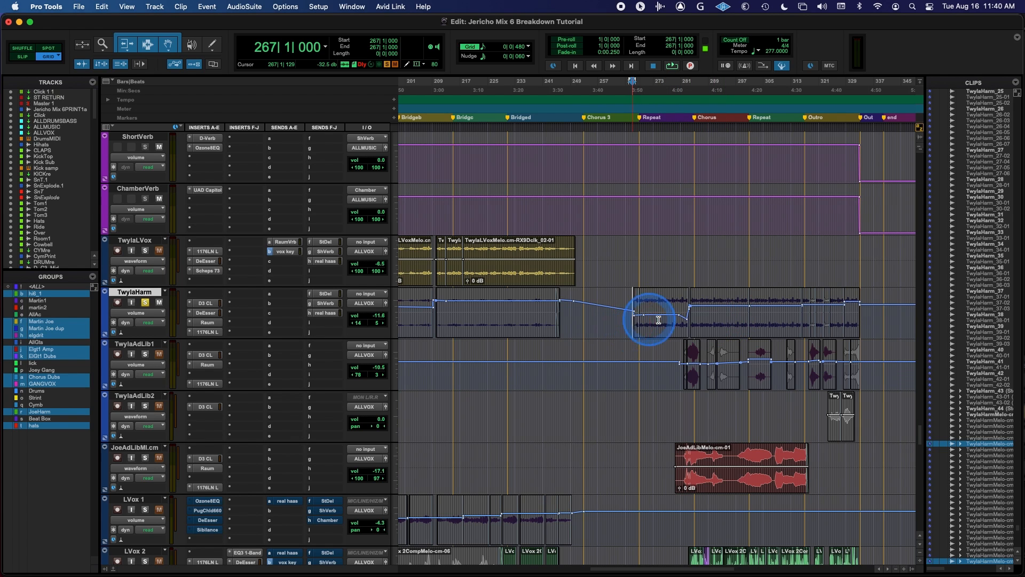
key(super+bracketright)
key(super+bracketright)
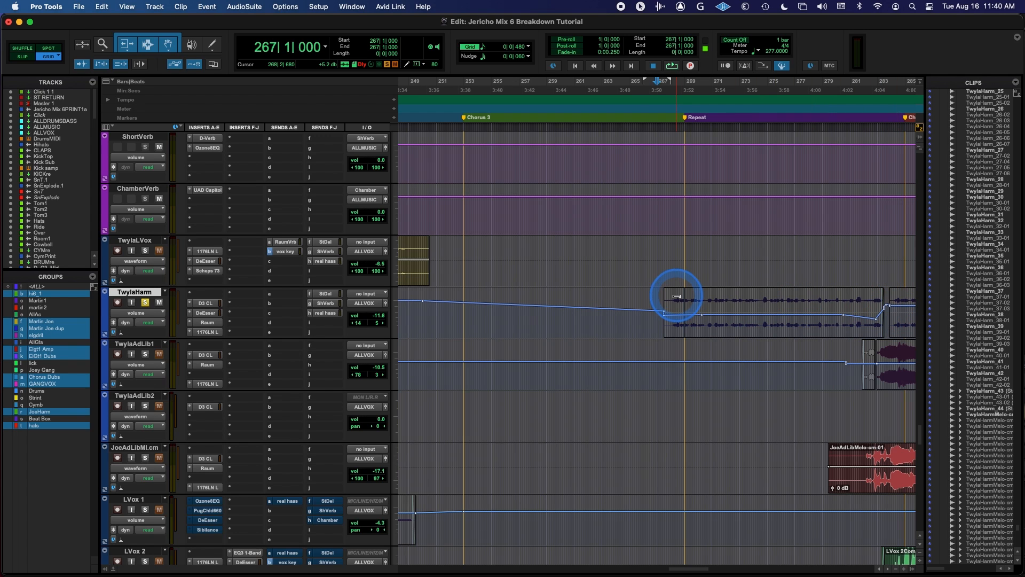
drag(657, 321, 819, 319)
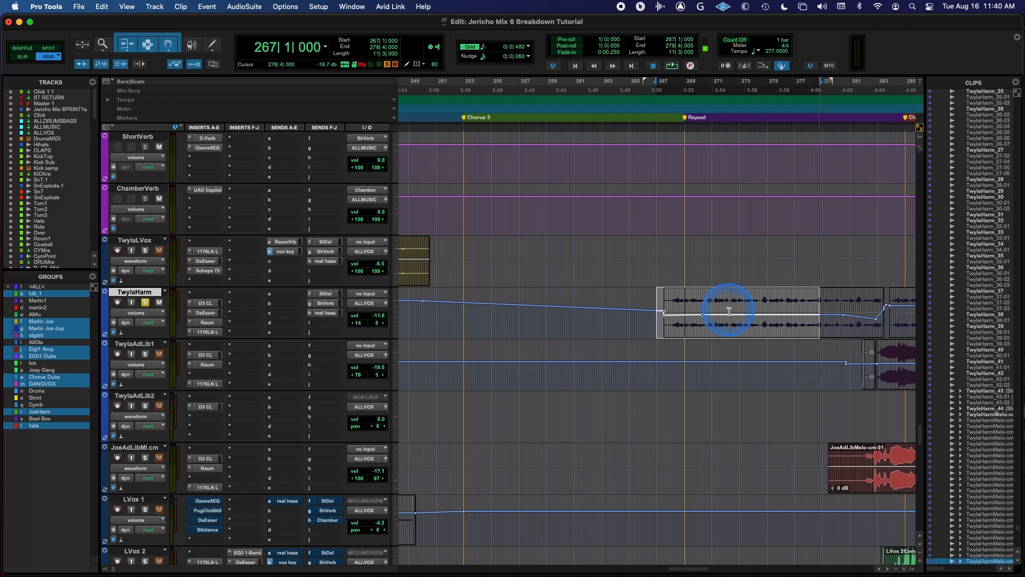
- Try adding a breakpoint to TwylaHarm's volume automation near bar 278 and raising it to about -4.1 dB
mouse_move(727, 310)
mouse_down()
mouse_move(732, 272)
mouse_move(742, 315)
mouse_up()
scroll(739, 317, right, 5)
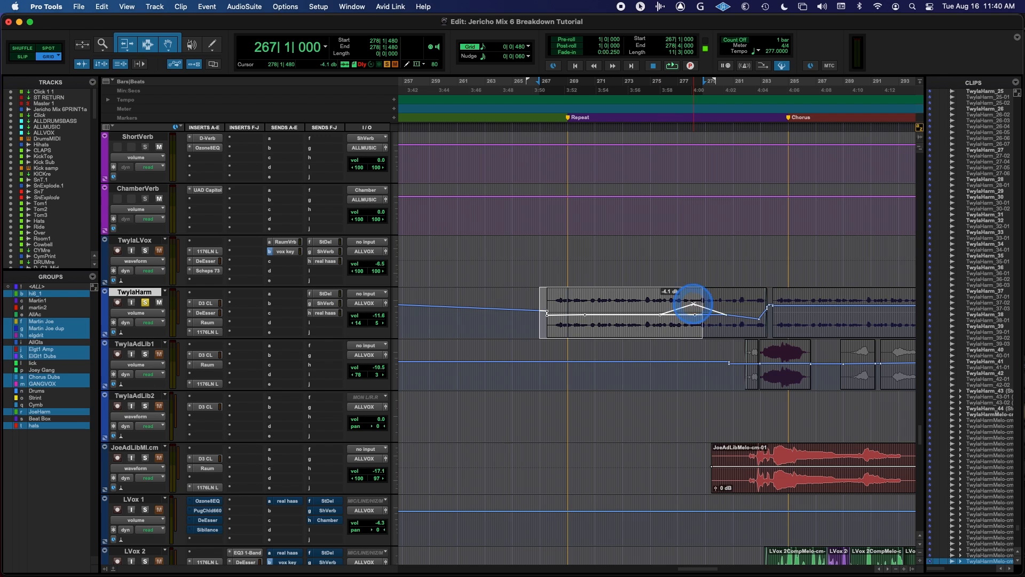
drag(711, 305, 700, 328)
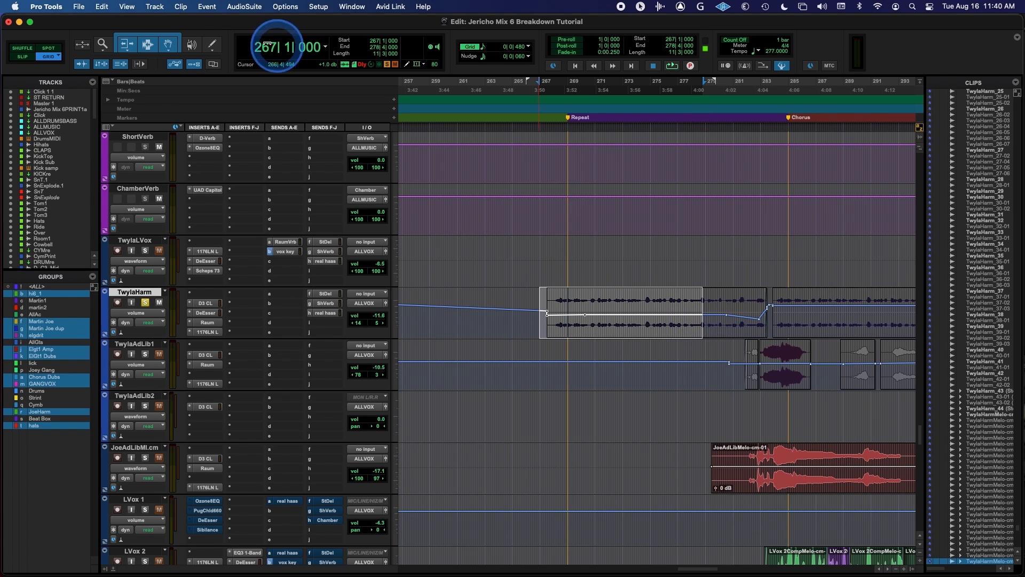
- Try drawing freehand volume automation on TwylaHarm with the Pencil tool, from about bar 273 to just before the Chorus marker
click(213, 47)
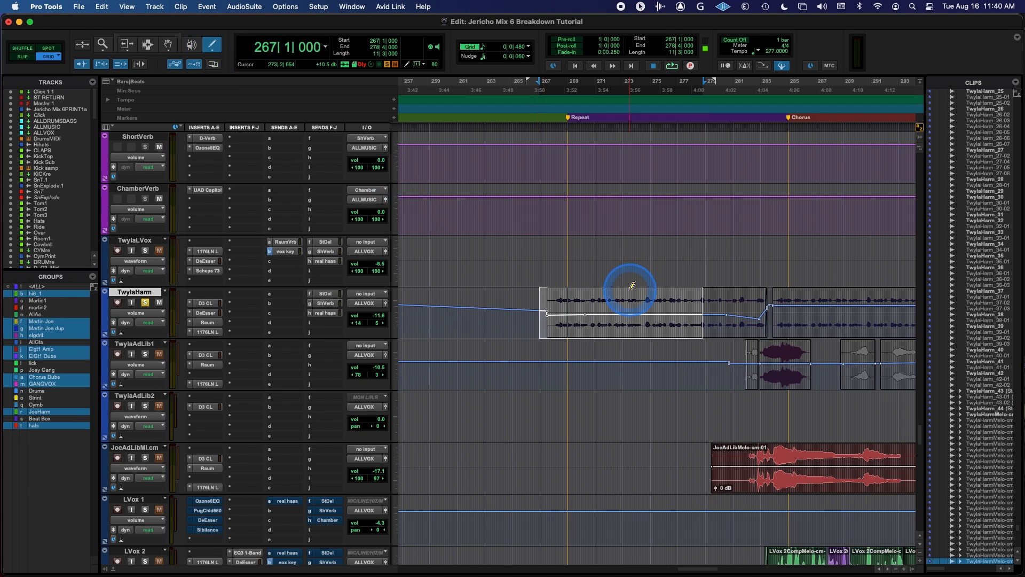
drag(631, 314, 759, 315)
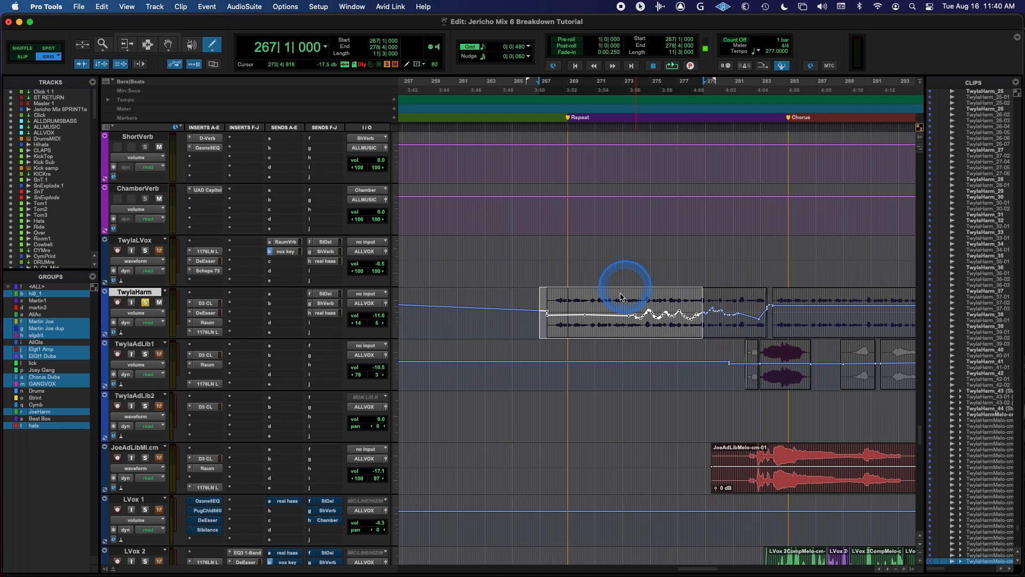
mouse_move(692, 331)
mouse_down()
mouse_move(551, 322)
mouse_move(424, 337)
mouse_up()
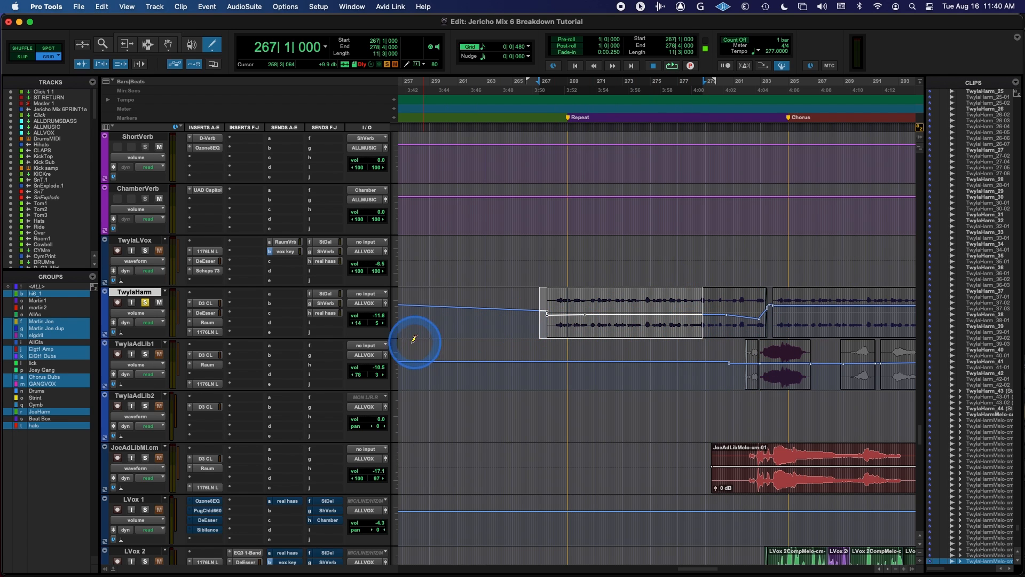
- Set TwylaHarm's automation mode to touch and open its output fader window with the Smart Tool active
click(151, 324)
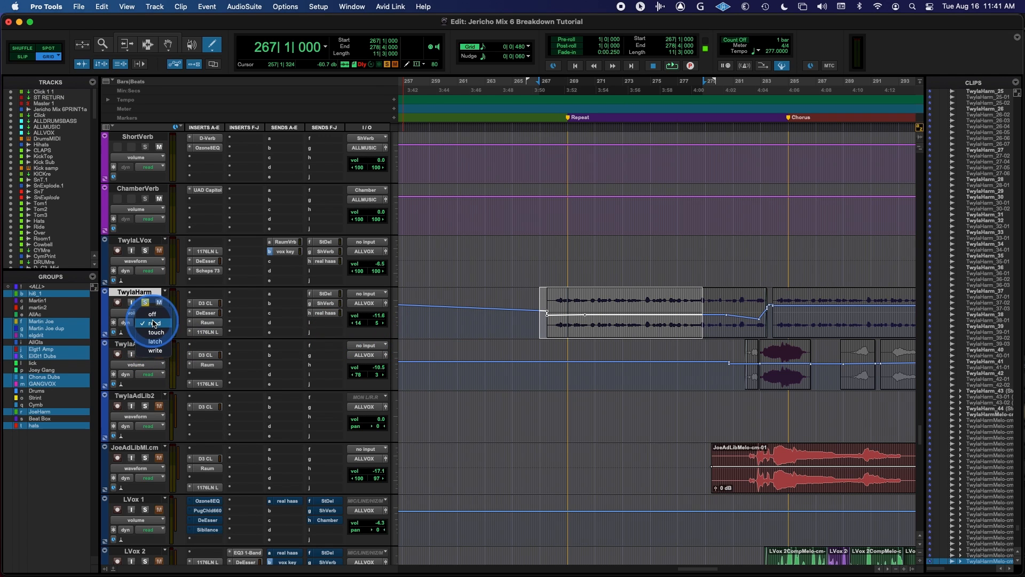
click(133, 315)
click(149, 323)
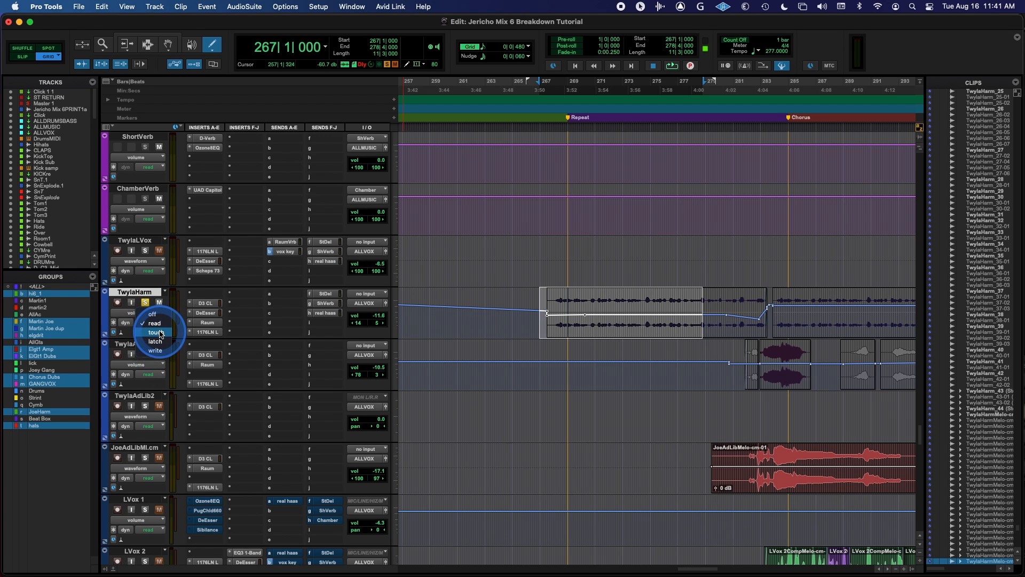
click(178, 334)
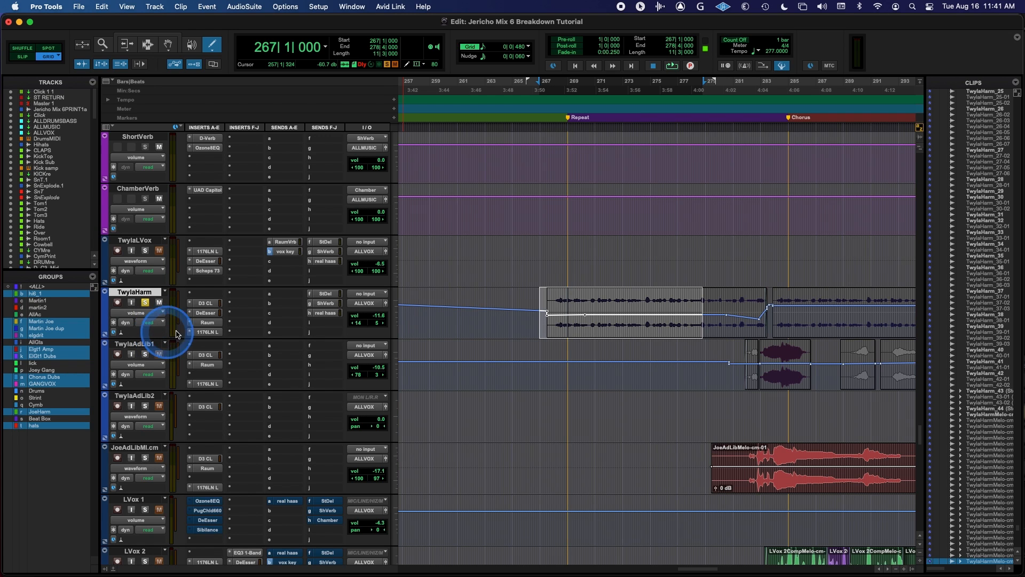
click(386, 304)
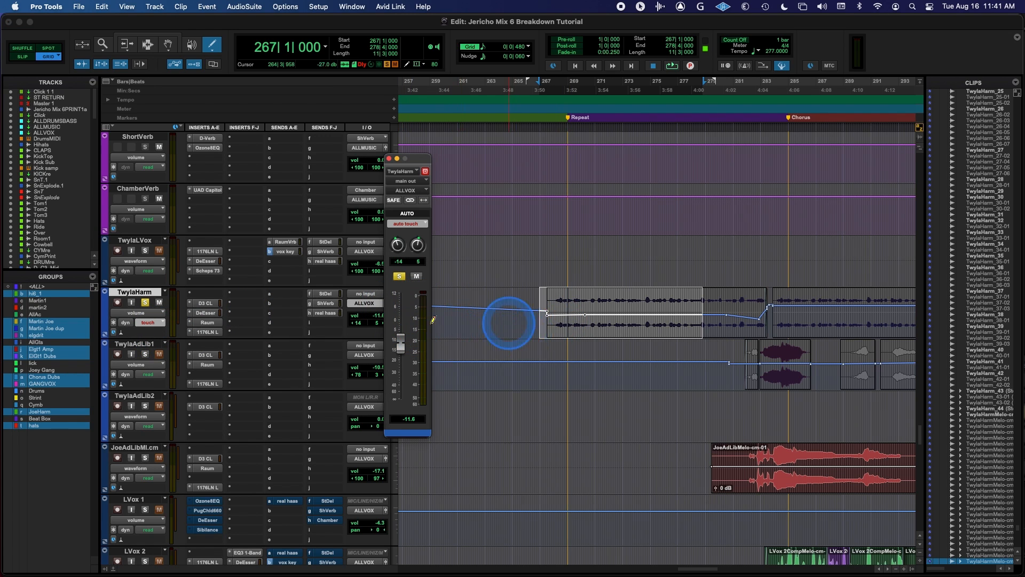
click(148, 37)
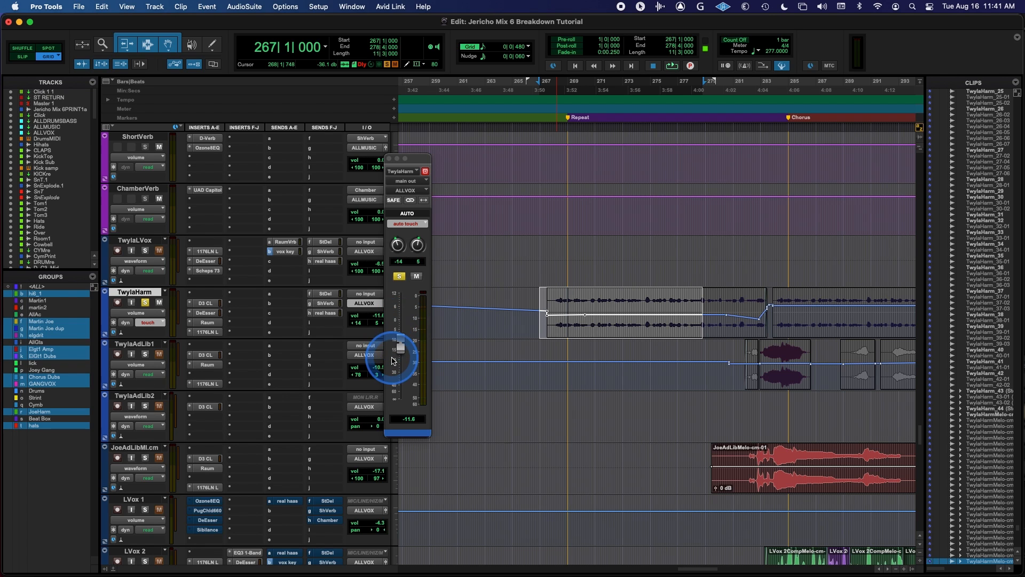
- Play TwylaHarm from 266|4|480 and again from 281|2|000 to examine how the output fader follows the volume automation
click(534, 323)
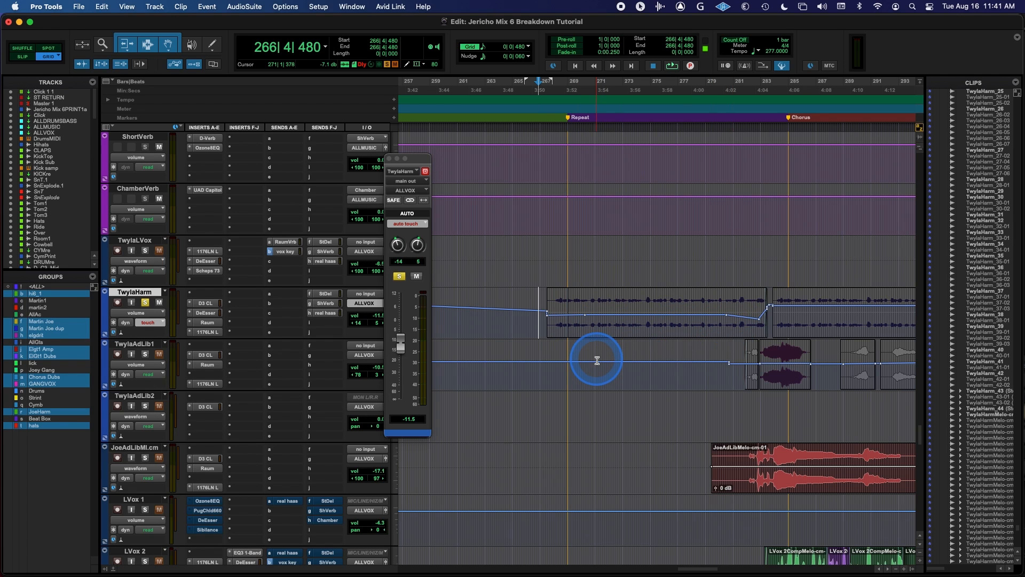
key(space)
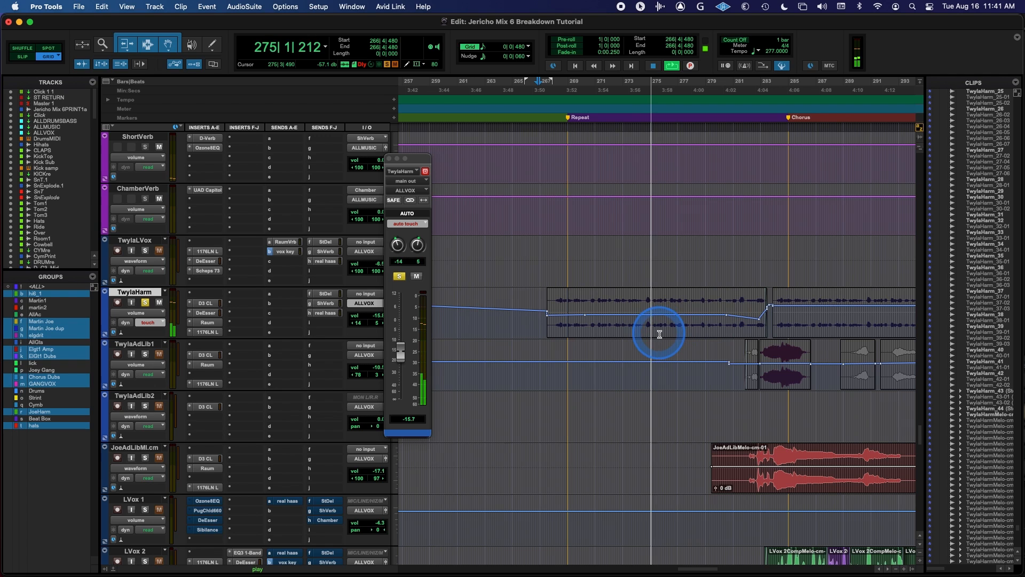
key(space)
click(736, 315)
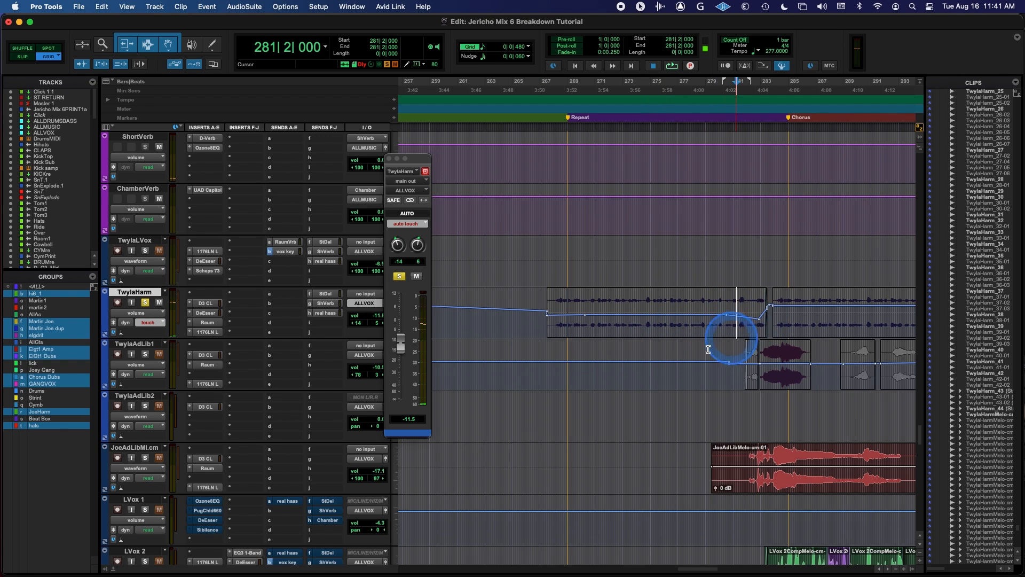
drag(400, 346, 402, 365)
key(space)
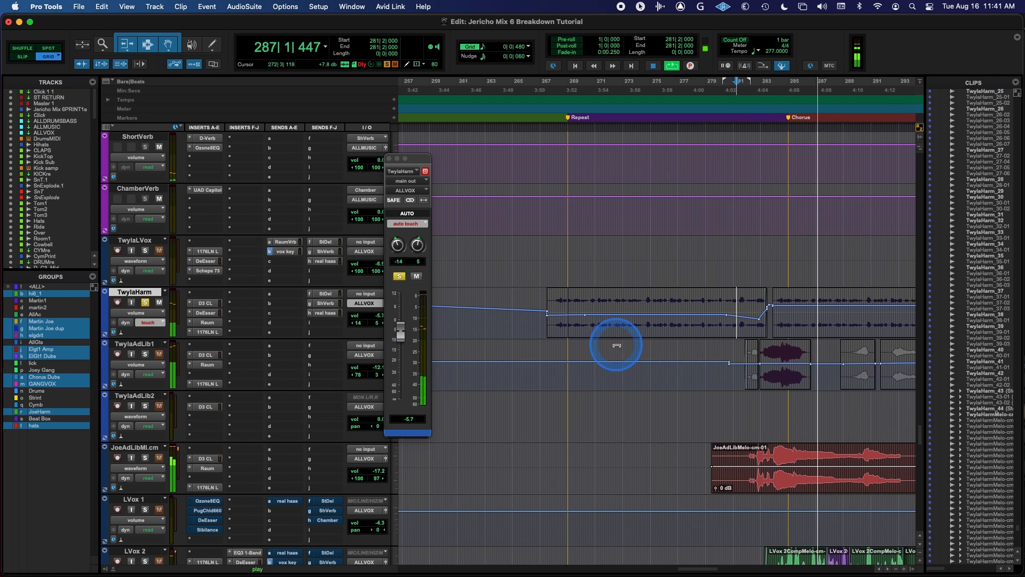
key(space)
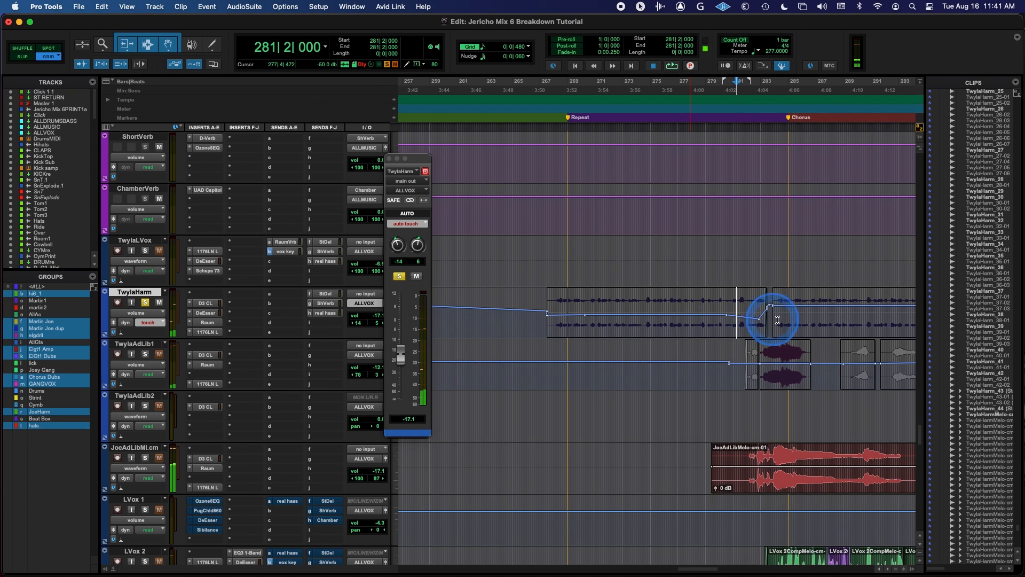
- Try a touch automation pass on TwylaHarm from 267|1|480, raising and then lowering the fader between about bars 270 and 275
click(542, 318)
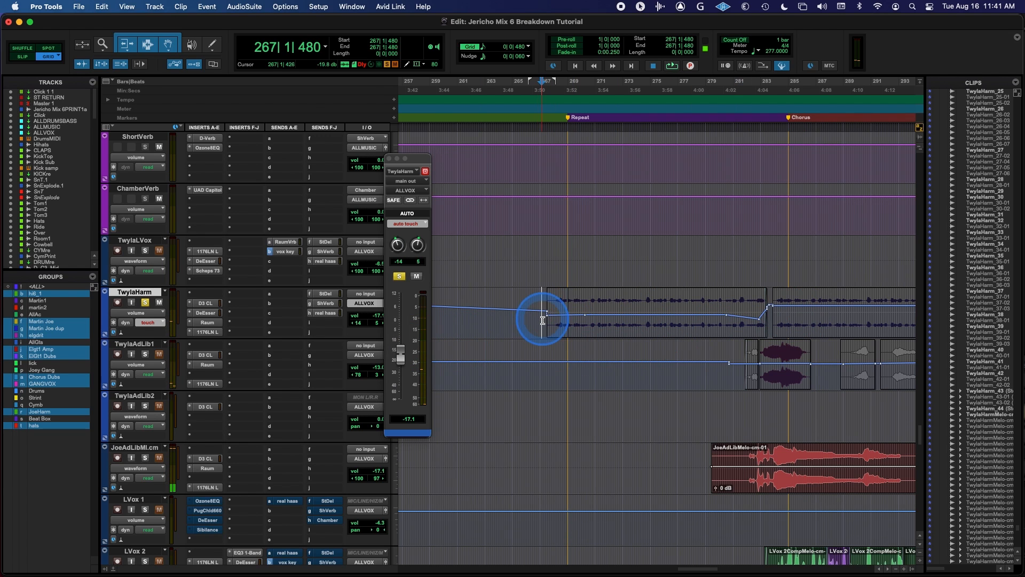
drag(401, 353, 401, 343)
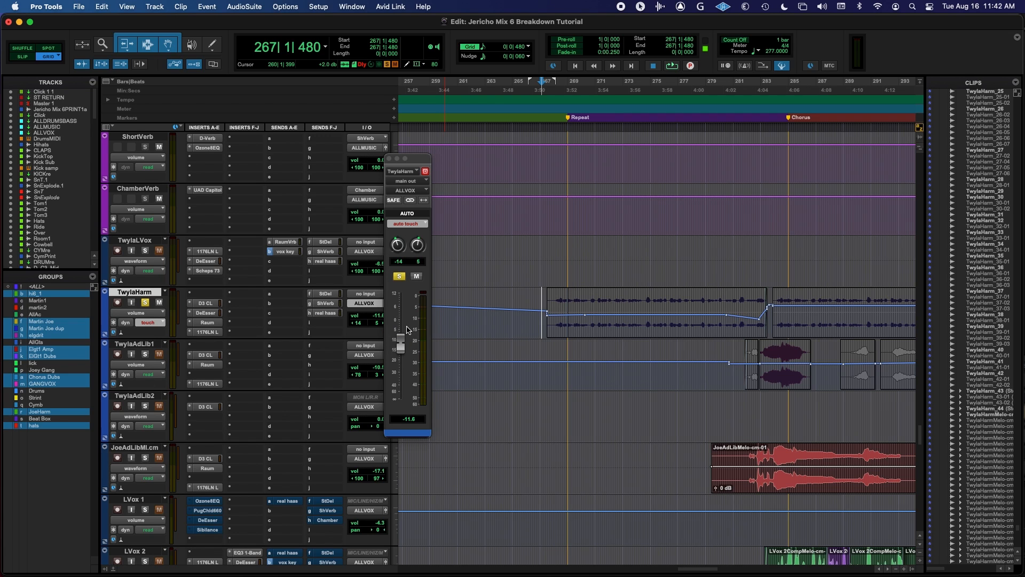
key(space)
mouse_move(404, 341)
mouse_down()
mouse_move(403, 355)
mouse_move(402, 324)
mouse_move(405, 381)
mouse_move(408, 343)
mouse_up()
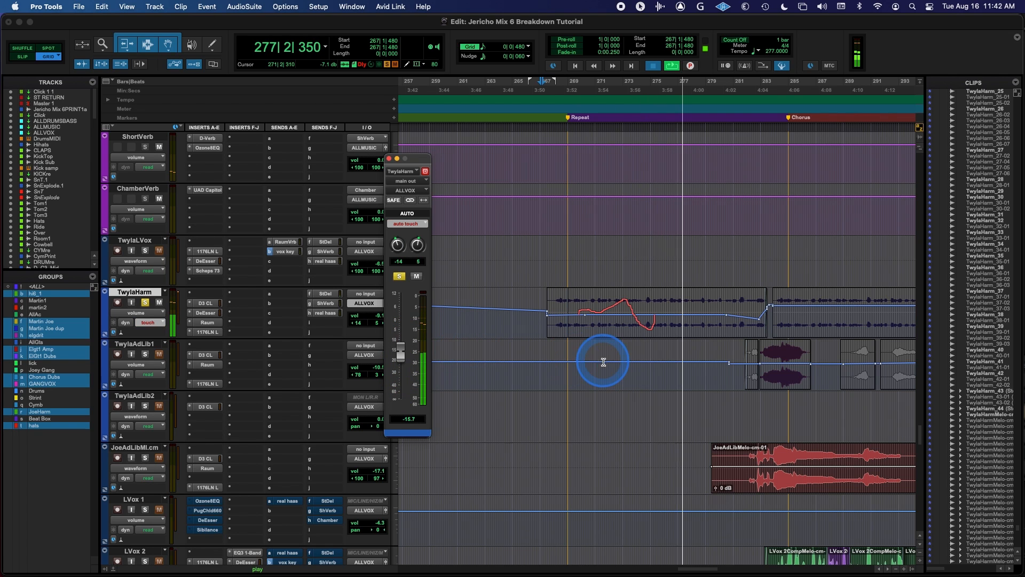
key(space)
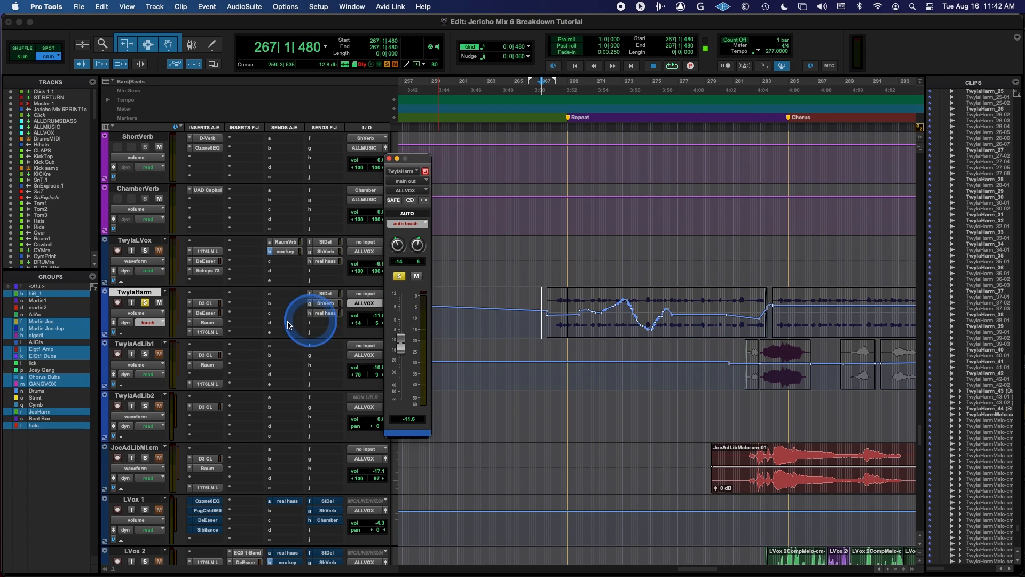
- Try a latch automation pass on TwylaHarm from 267|1|480, raising the fader near bar 270 and lowering it near bar 274
click(151, 323)
click(155, 332)
click(544, 310)
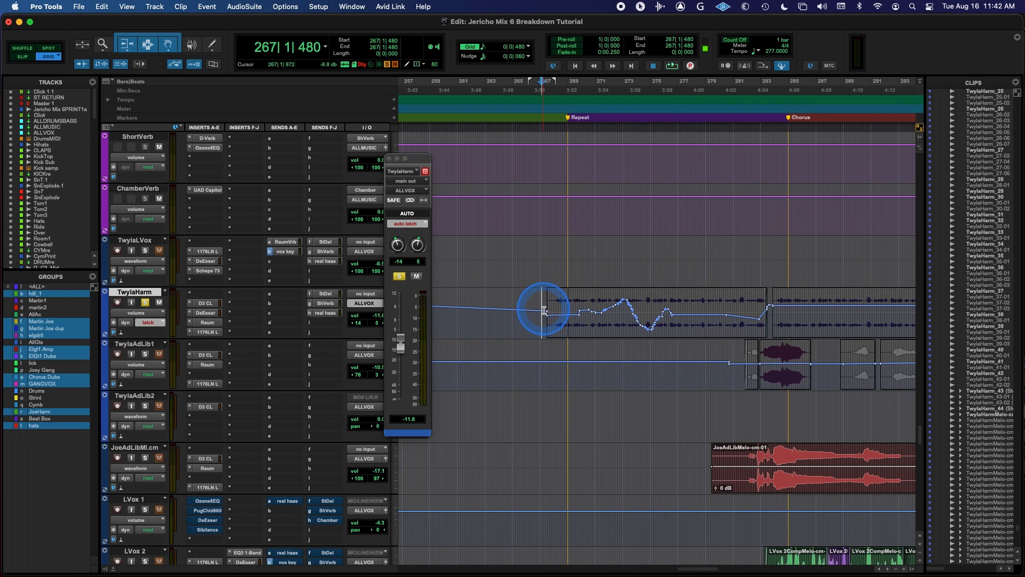
click(401, 346)
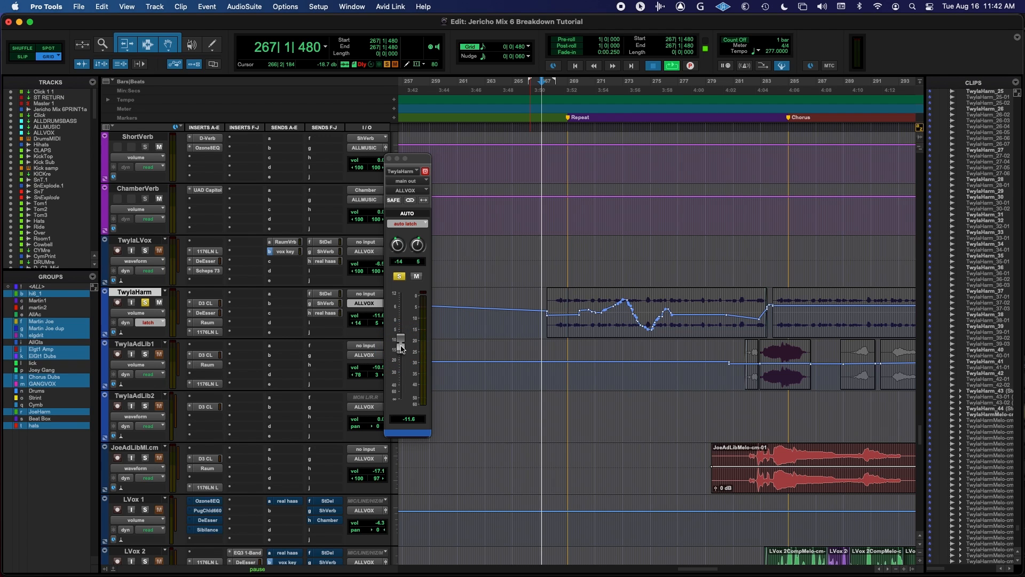
key(space)
mouse_move(401, 348)
mouse_down()
mouse_move(401, 317)
mouse_move(400, 354)
mouse_up()
key(space)
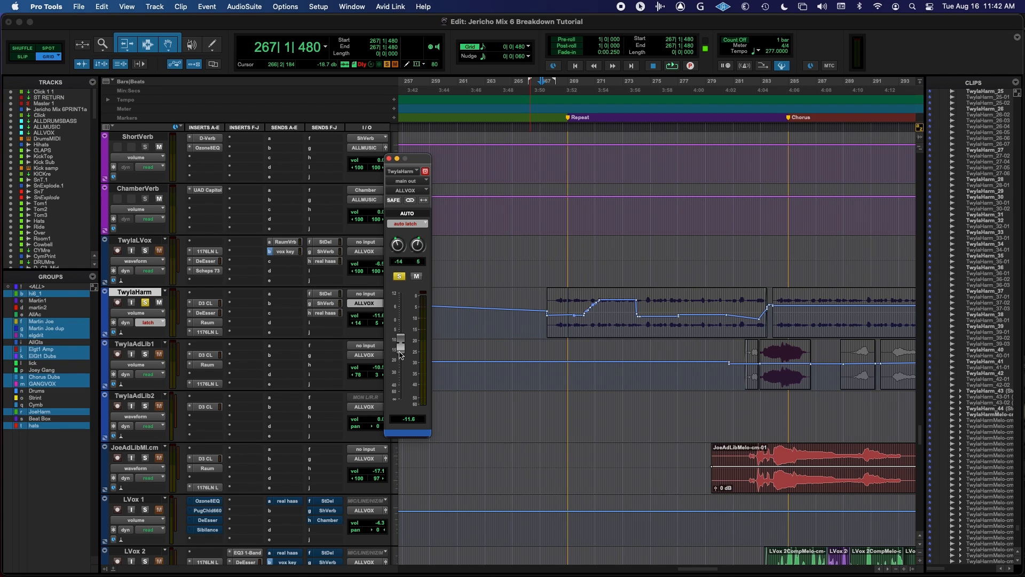
- Undo the latch and touch volume passes on TwylaHarm and set its automation mode to read
key(super+z)
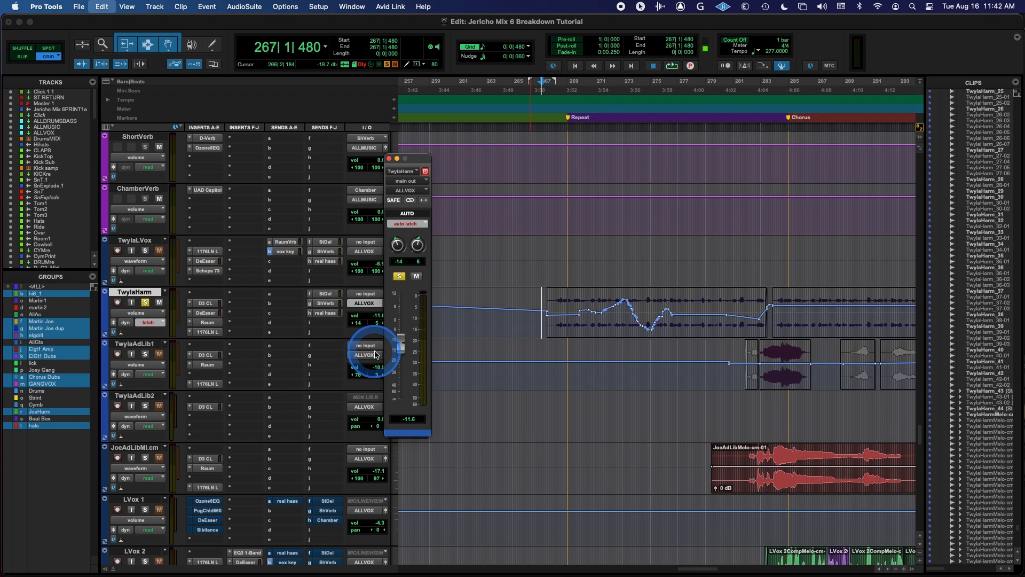
key(super+z)
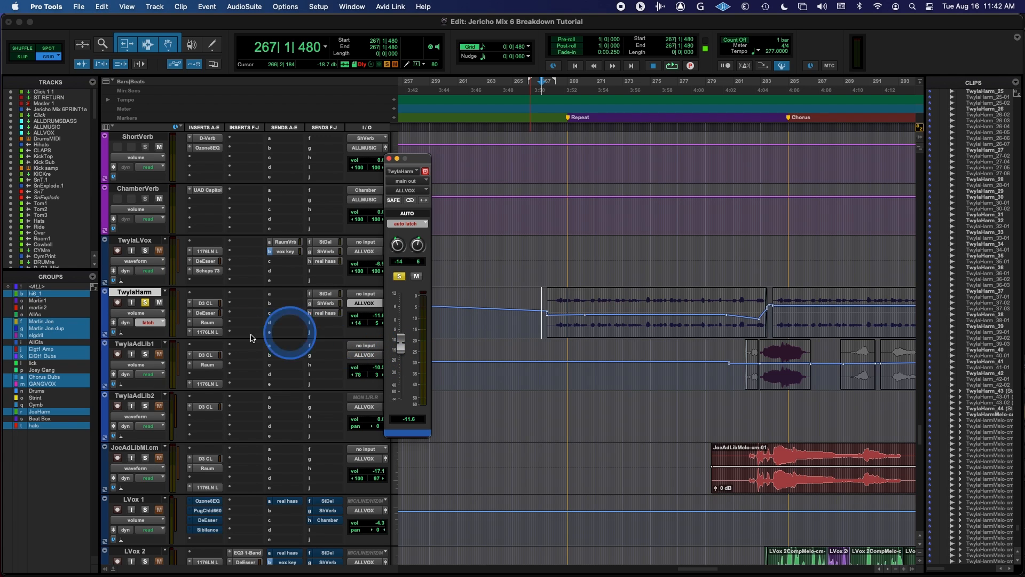
click(150, 323)
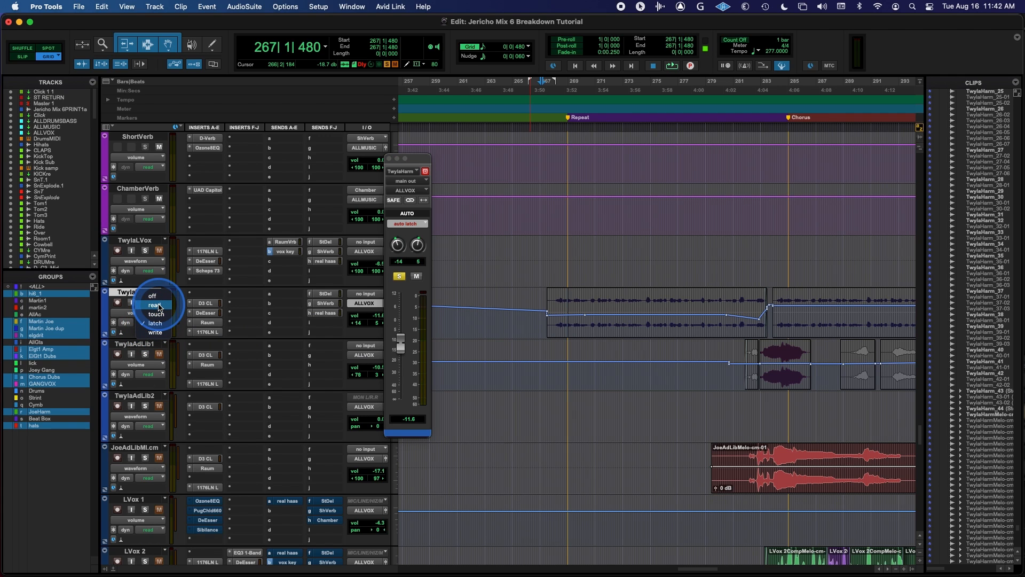
click(158, 306)
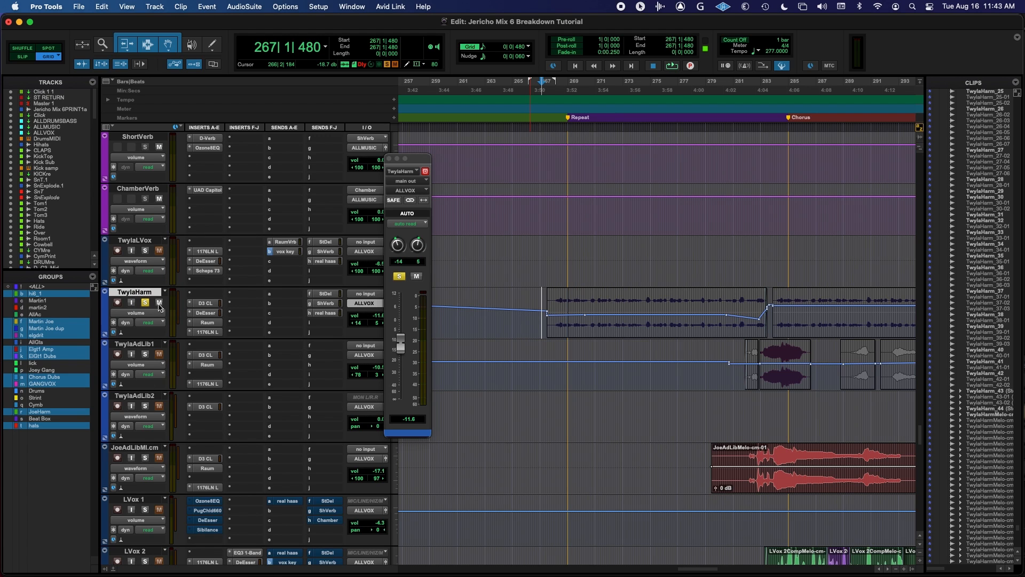
- Review the automation modes and the automatable parameters offered for the TwylaHarm track
click(154, 322)
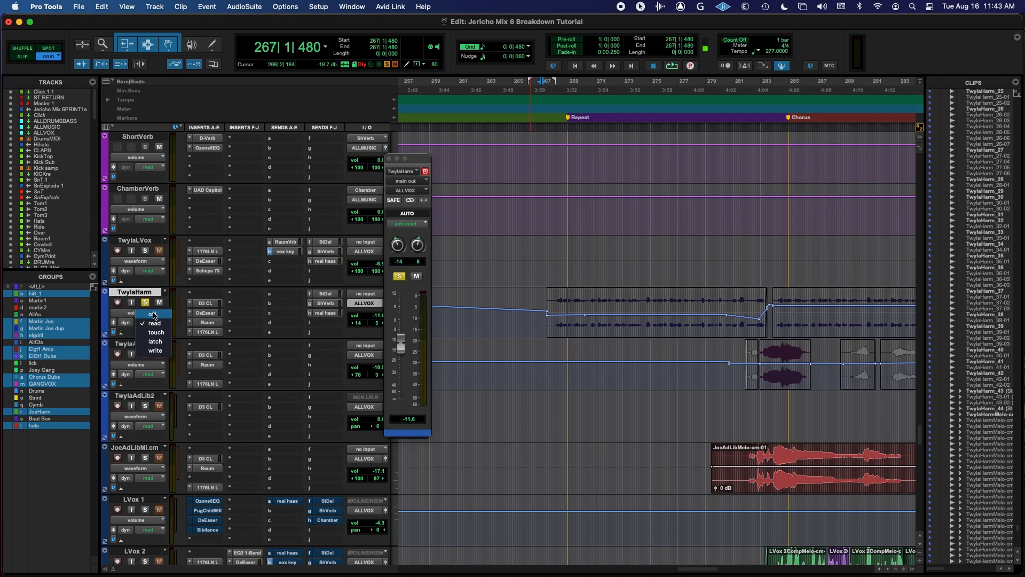
click(154, 315)
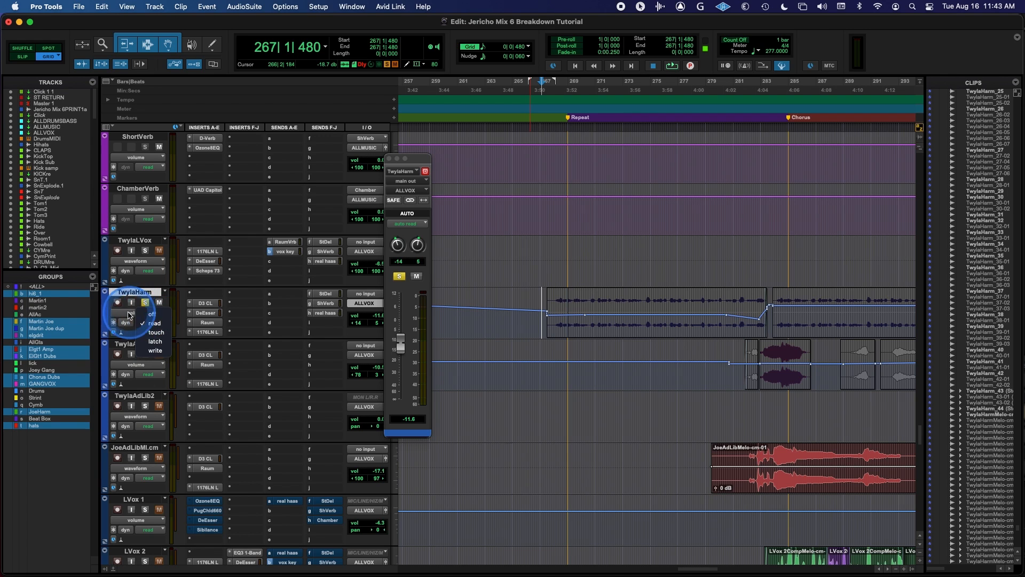
click(142, 314)
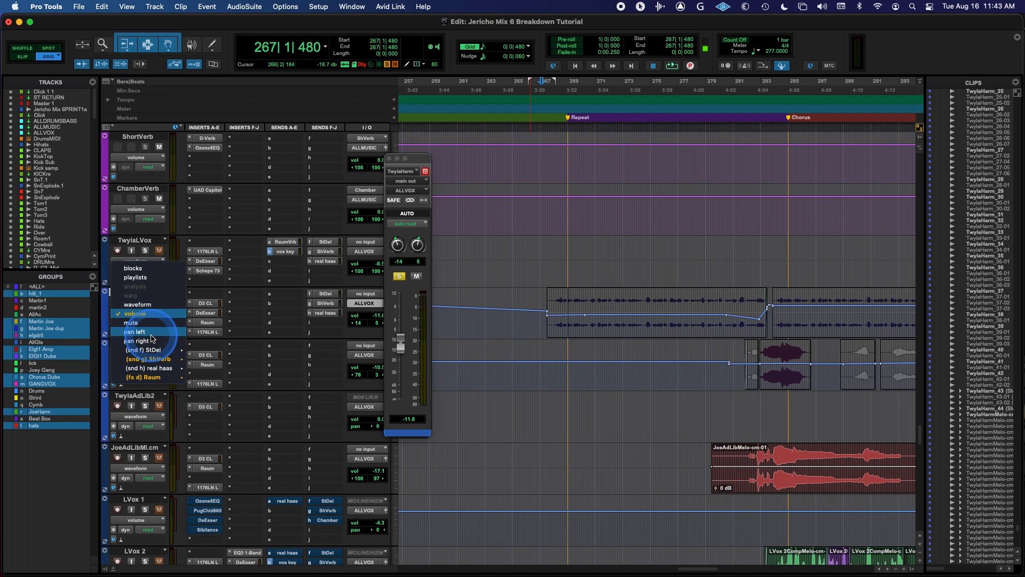
click(102, 308)
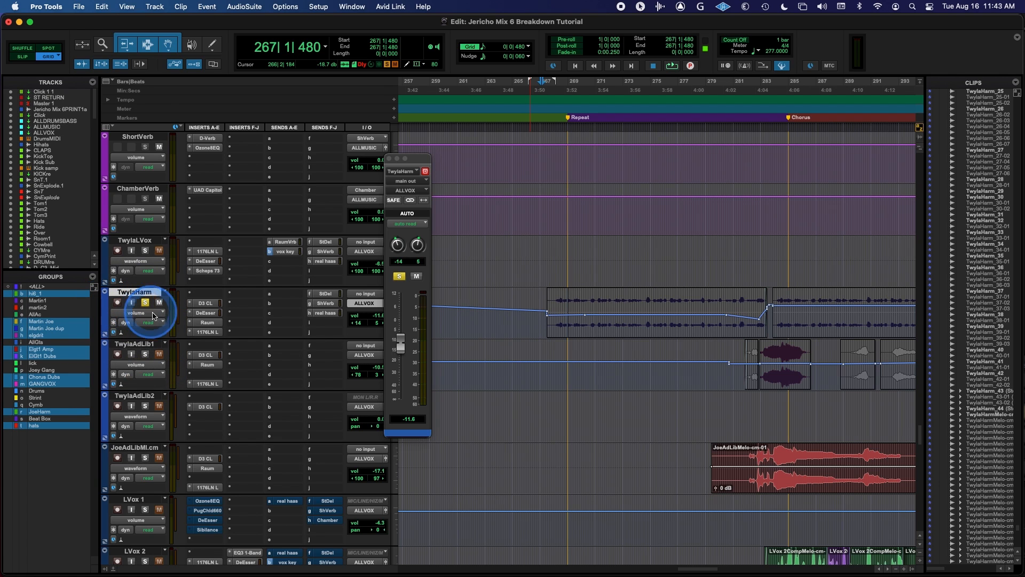
click(165, 327)
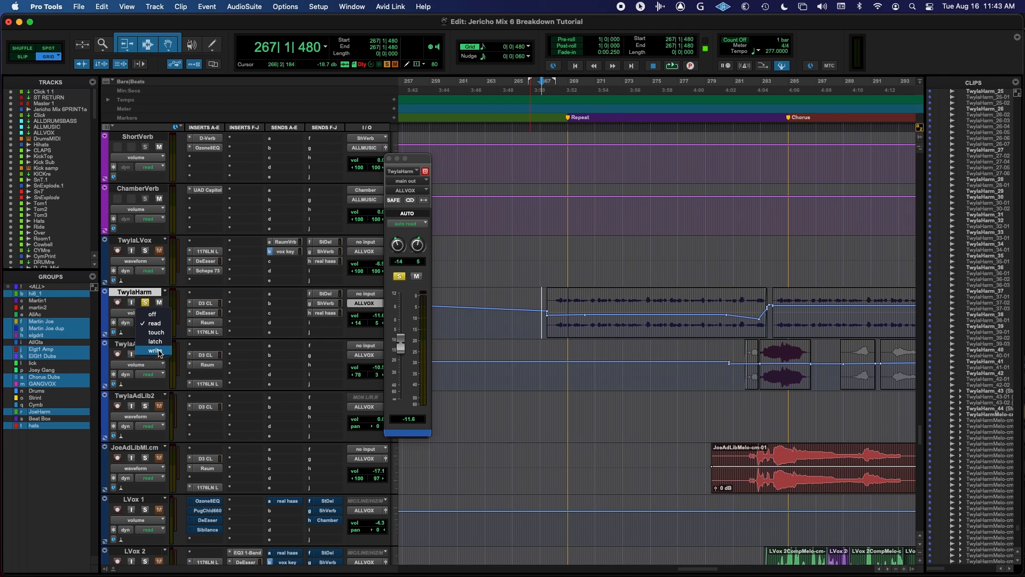
click(307, 349)
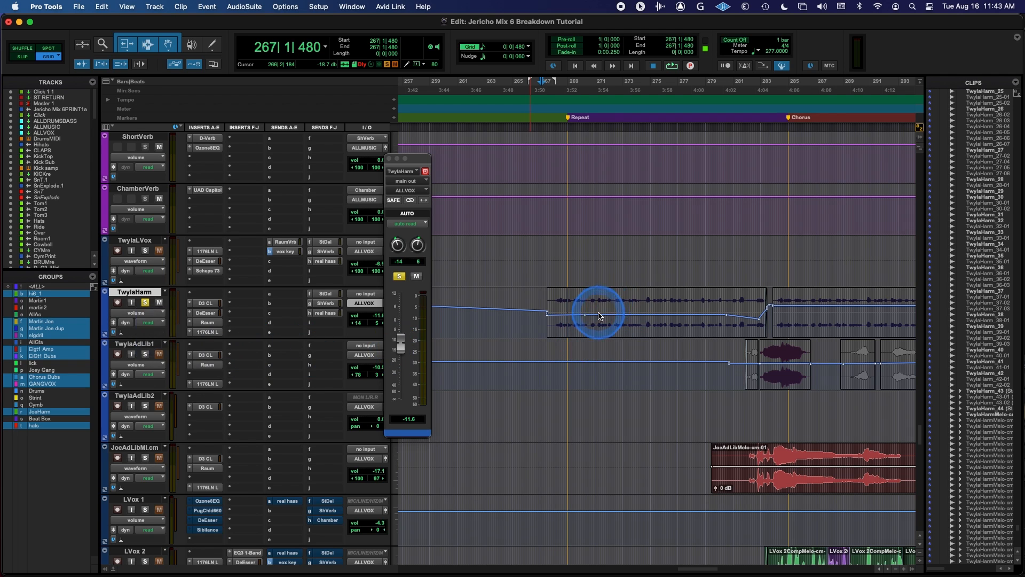
- Delete TwylaHarm's volume breakpoint near bar 270, just after the Repeat marker
drag(595, 302, 577, 314)
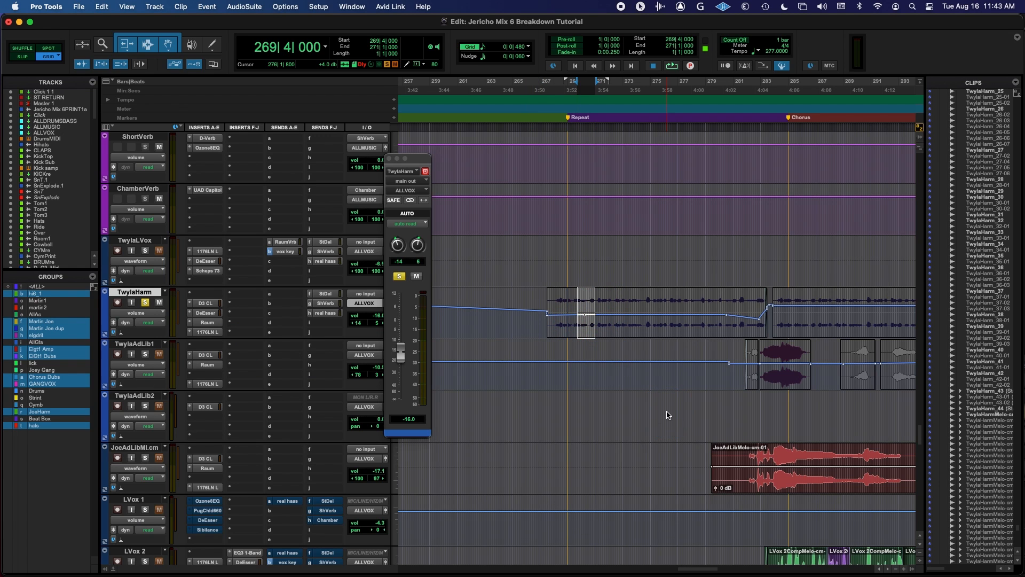
key(Delete)
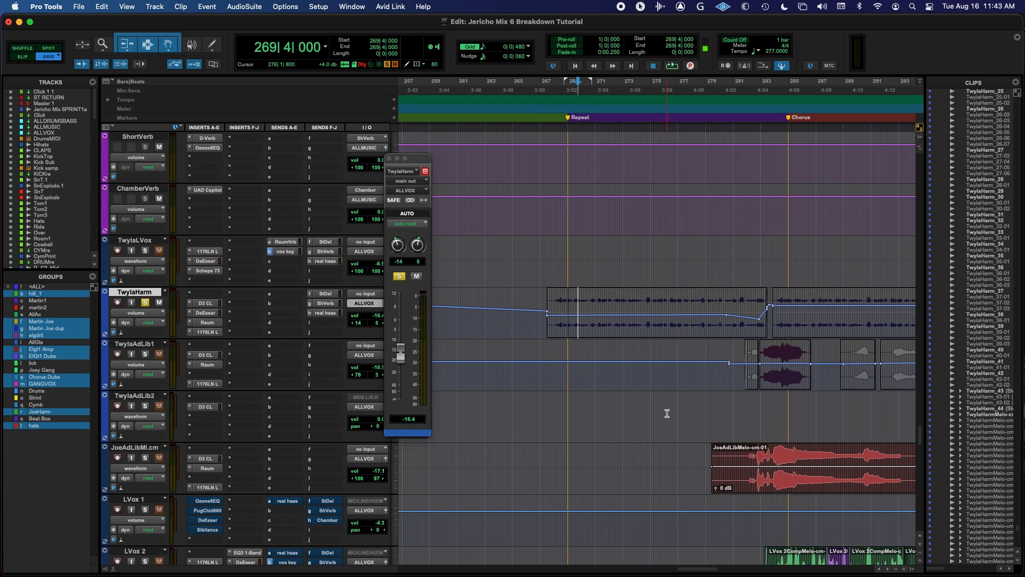
- Switch the solo from TwylaHarm to TwylaAdLib1 and open TwylaAdLib1's Raum reverb insert
key(r)
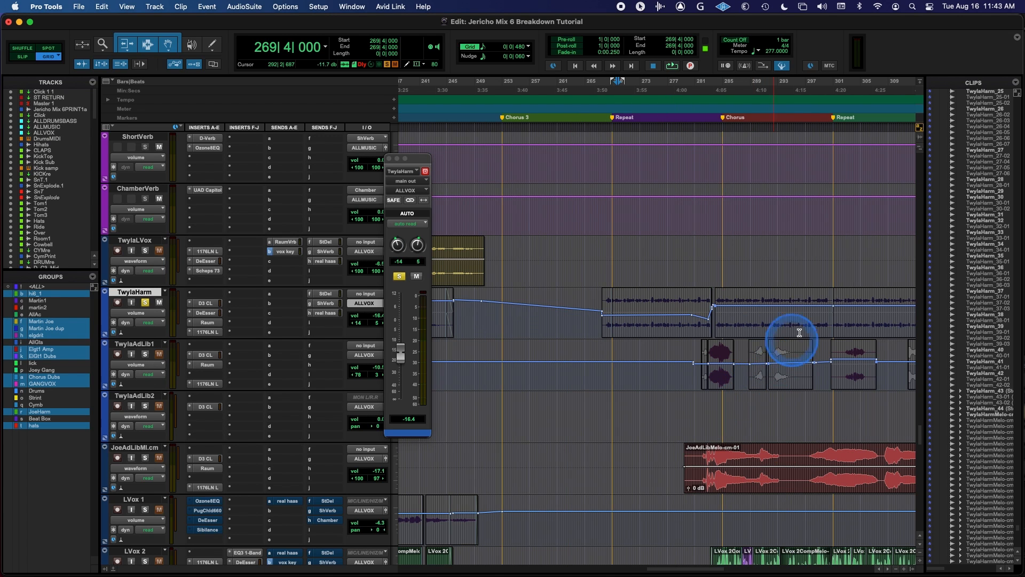
scroll(791, 359, right, 1)
scroll(791, 358, right, 2)
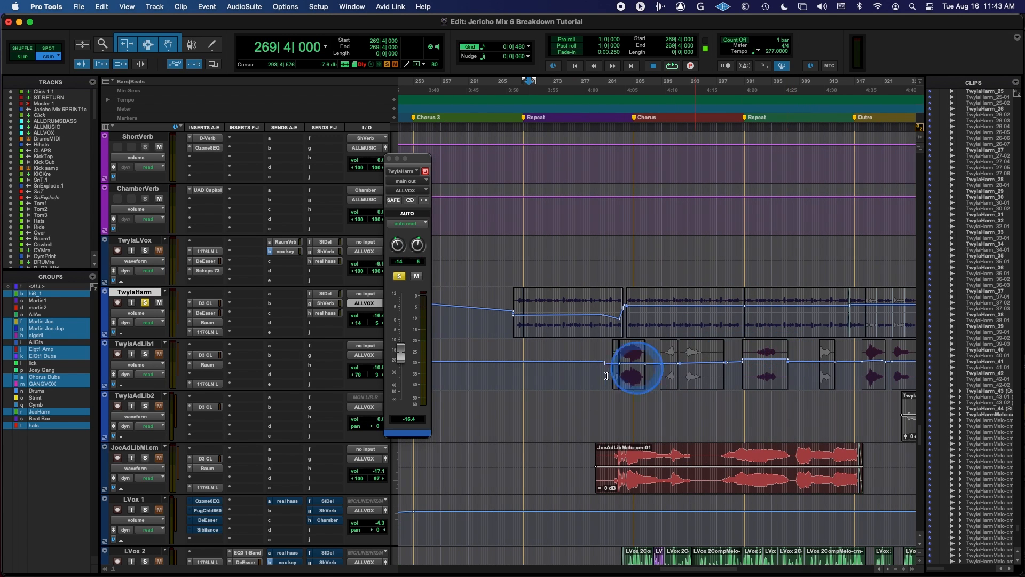
click(477, 390)
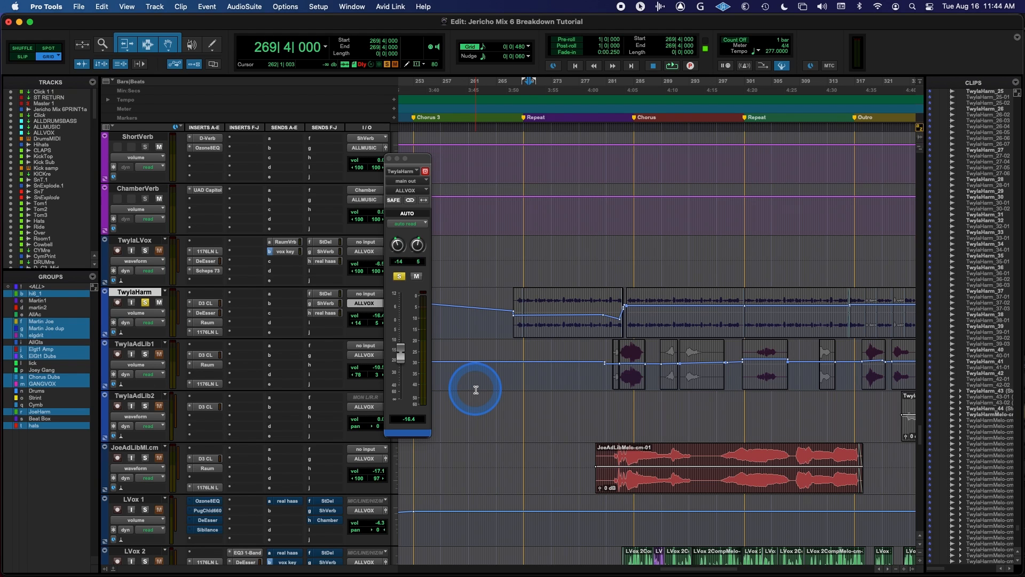
click(426, 423)
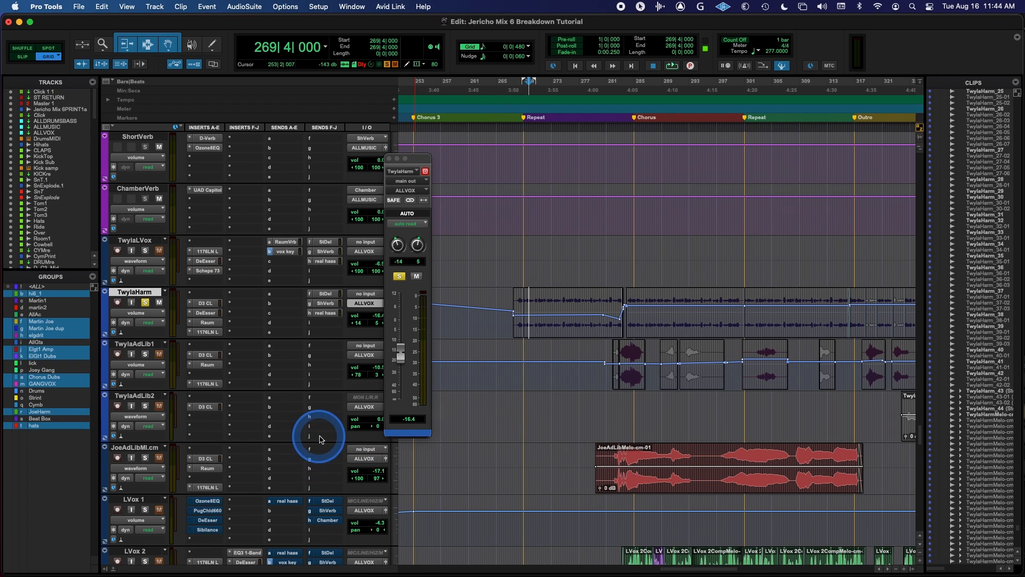
click(148, 304)
click(145, 354)
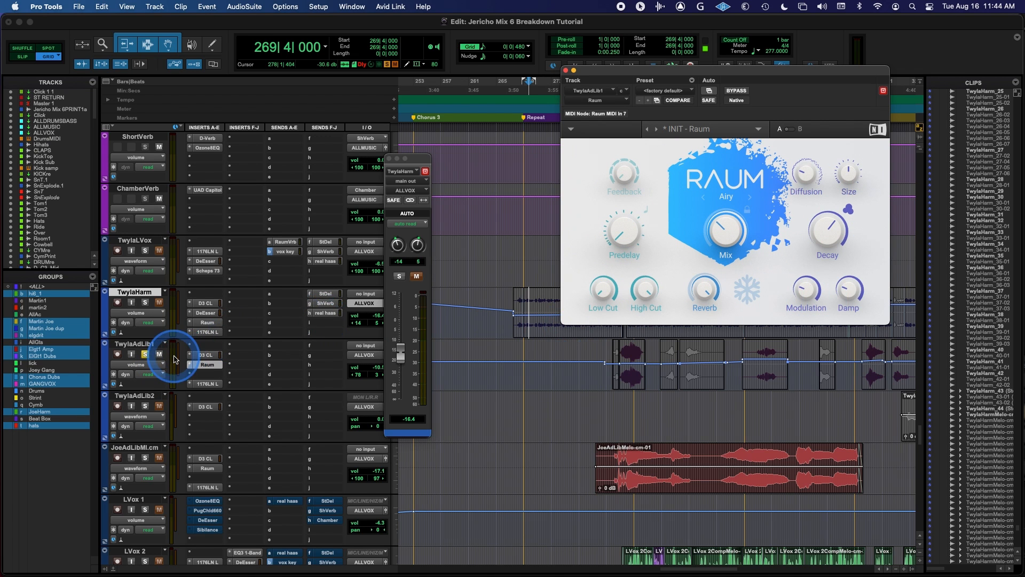
- Display the Raum Mix automation lane on the TwylaAdLib1 track
scroll(163, 360, down, 3)
scroll(160, 347, up, 3)
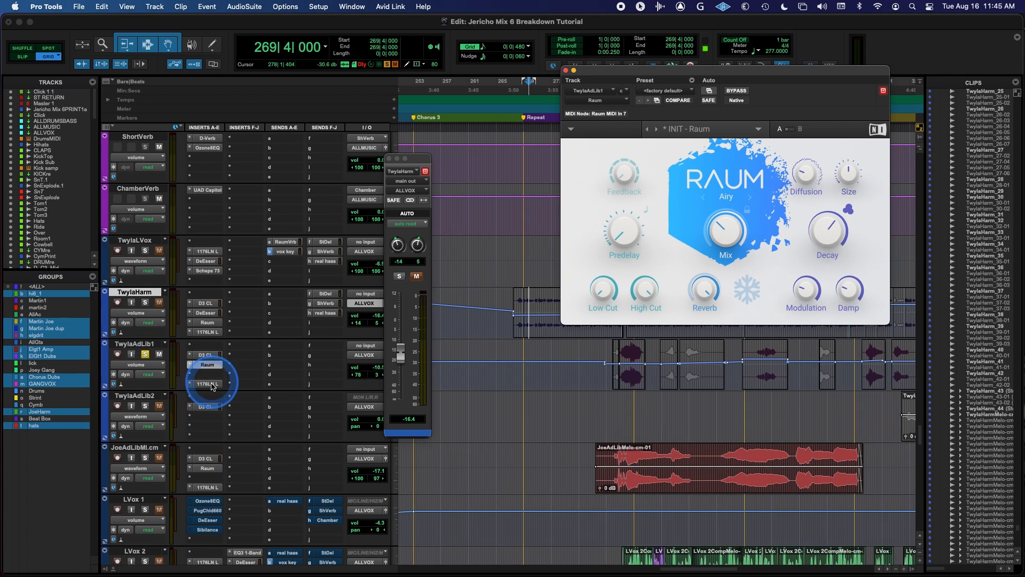
click(138, 364)
mouse_move(156, 403)
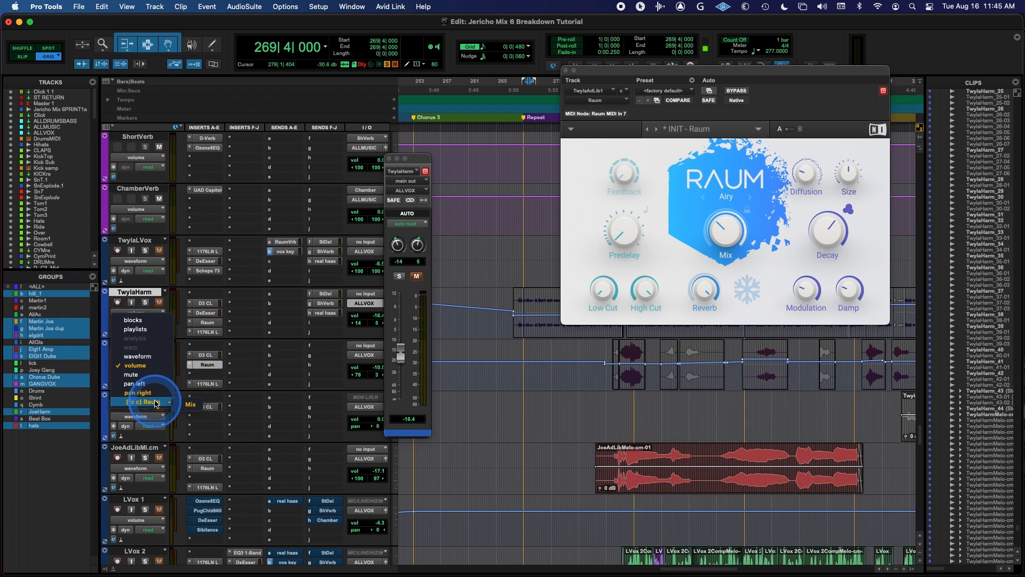
click(190, 404)
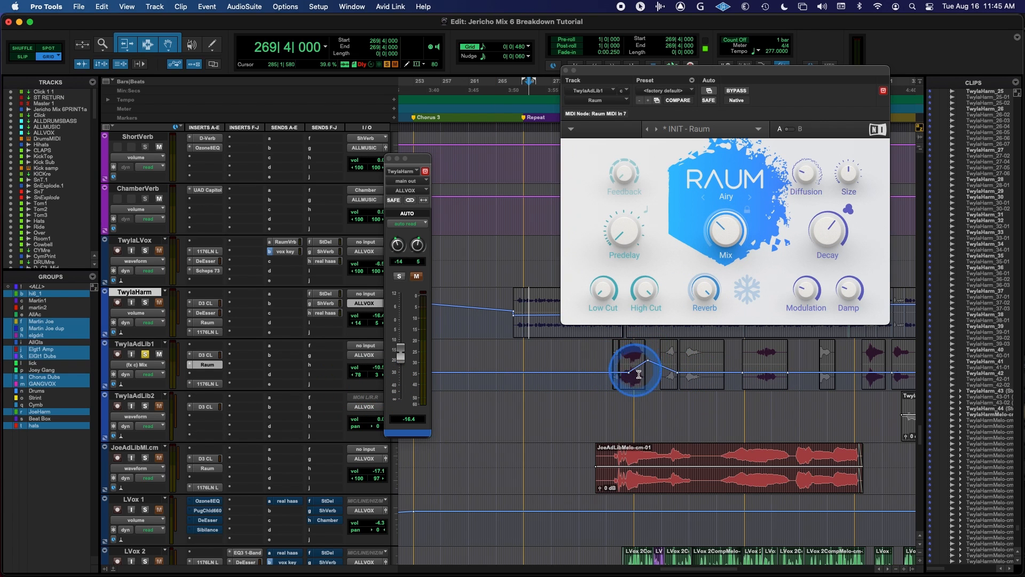
- Play TwylaAdLib1 from 280|1|480 to examine how the Raum Mix knob follows its automation
click(600, 367)
key(space)
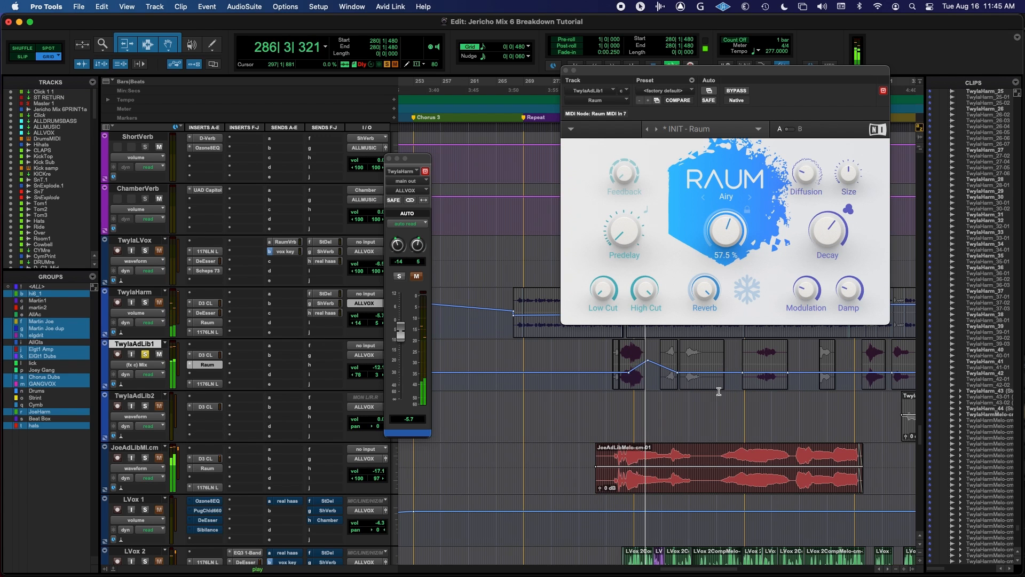
click(728, 351)
key(space)
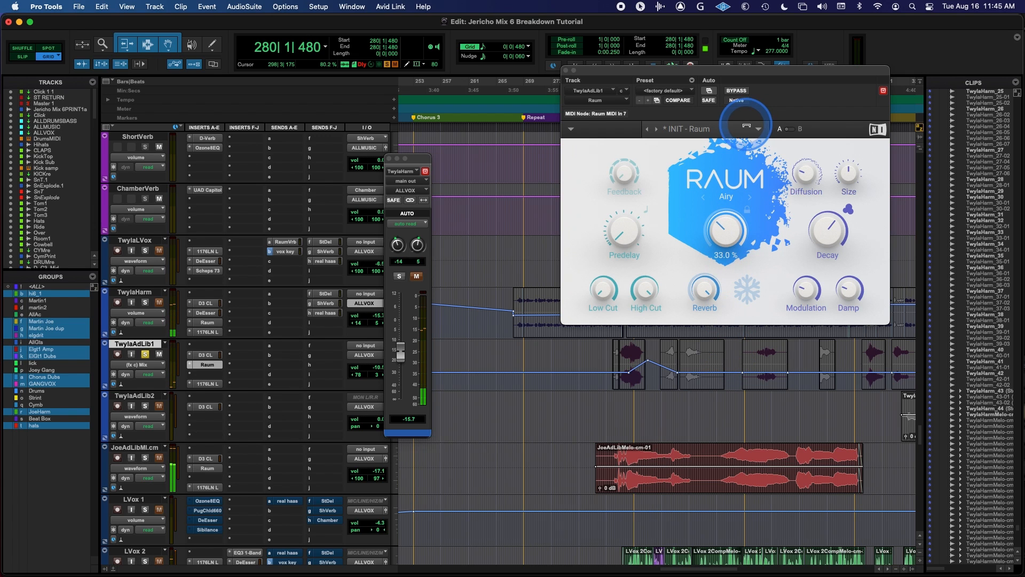
- Bypass Raum on TwylaAdLib1 and play the ad-lib from 280|1|480 to hear it without the reverb
click(737, 92)
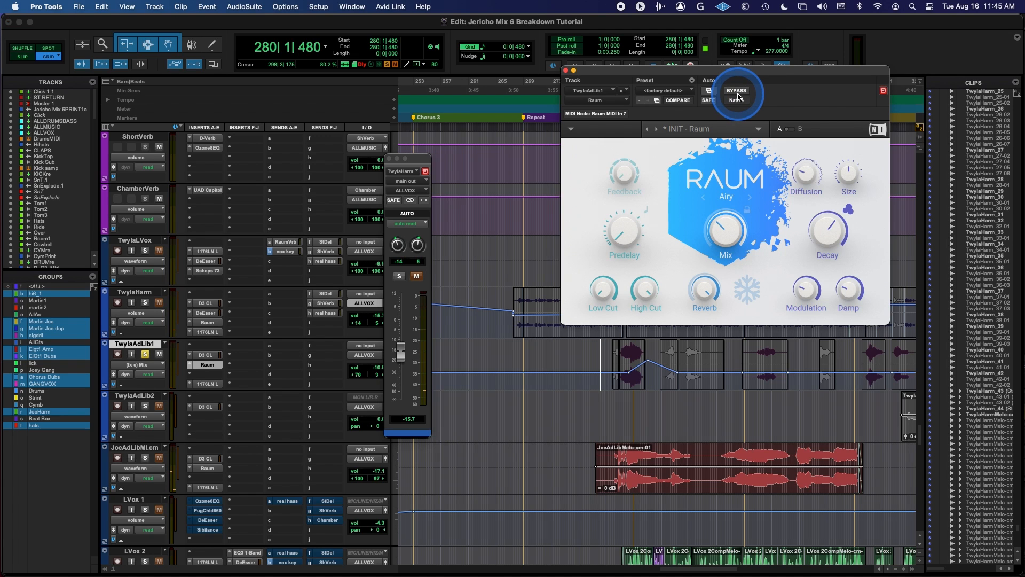
click(737, 92)
key(space)
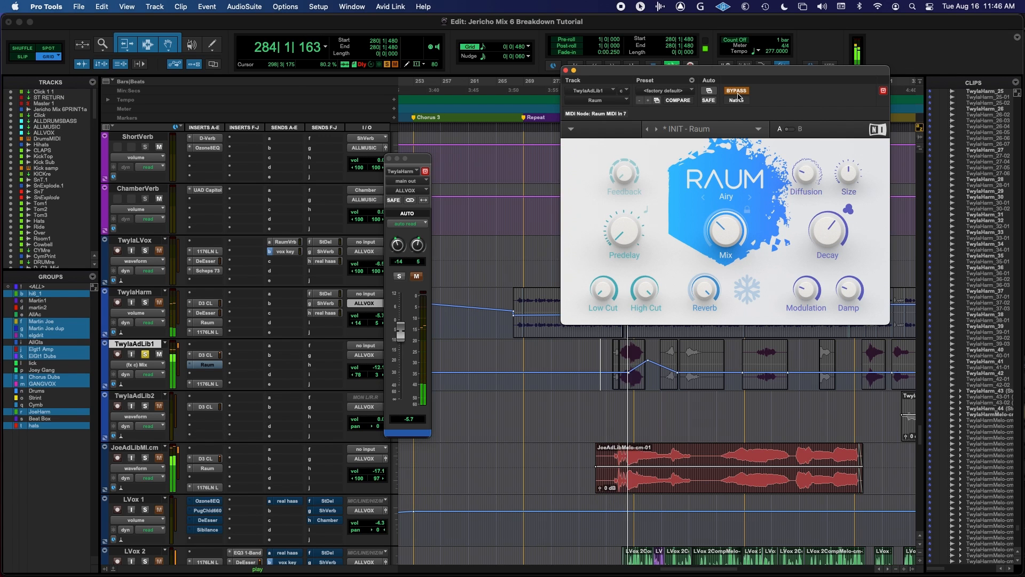
key(space)
- Turn Raum back on for TwylaAdLib1 and replay the ad-lib from 280|1|480 with the automated reverb mix
click(738, 94)
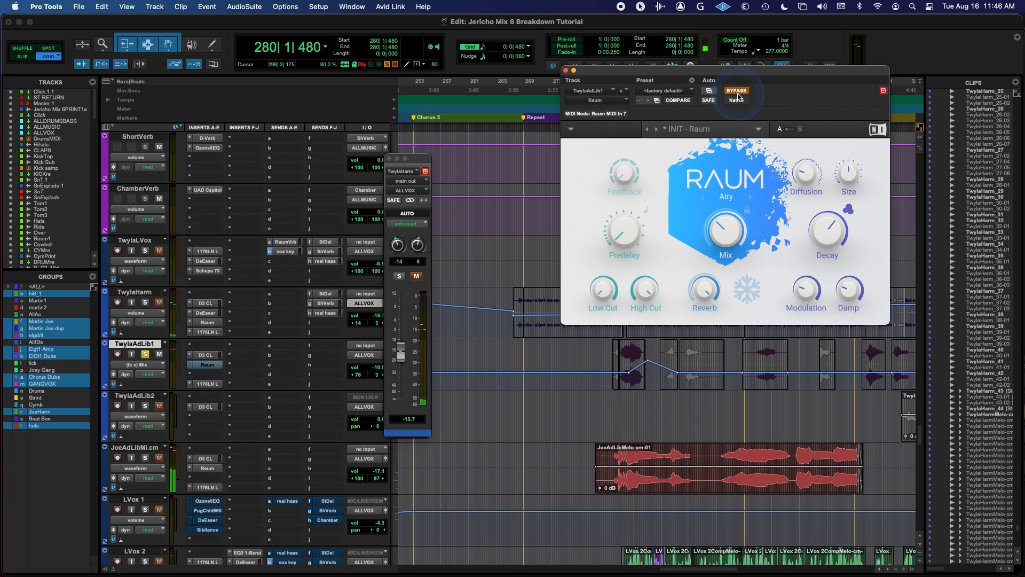
click(737, 92)
key(space)
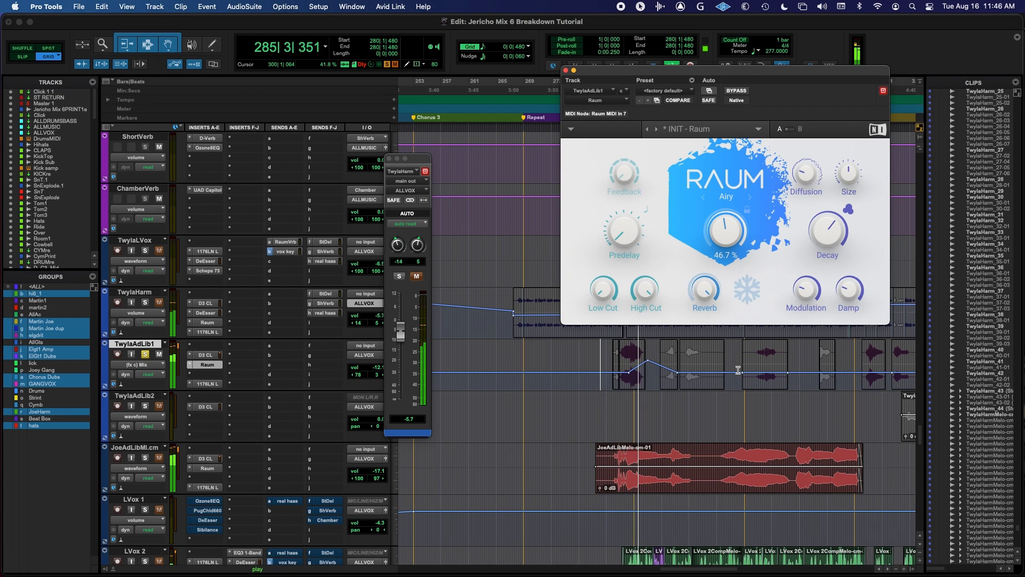
key(space)
drag(724, 367, 680, 372)
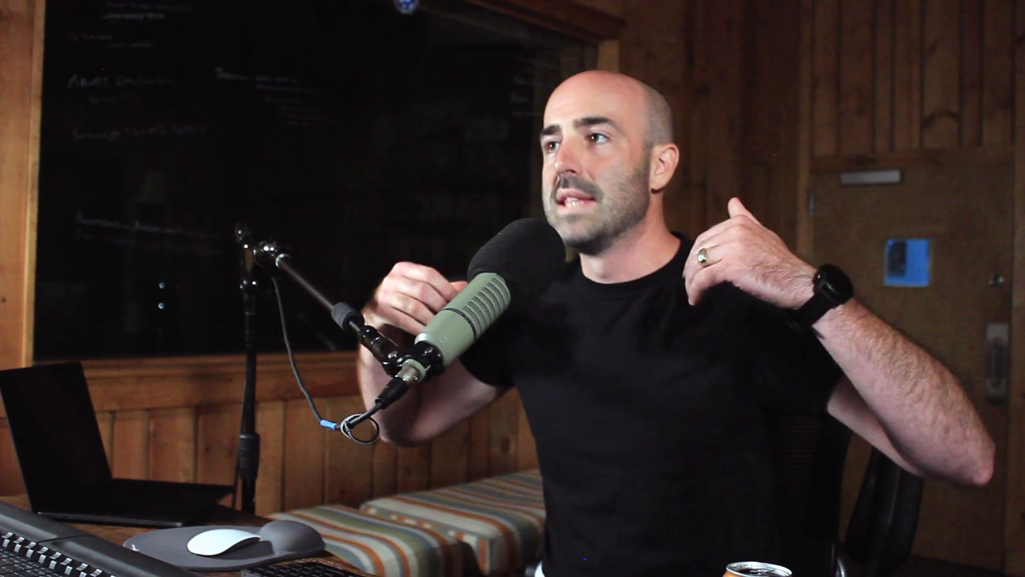